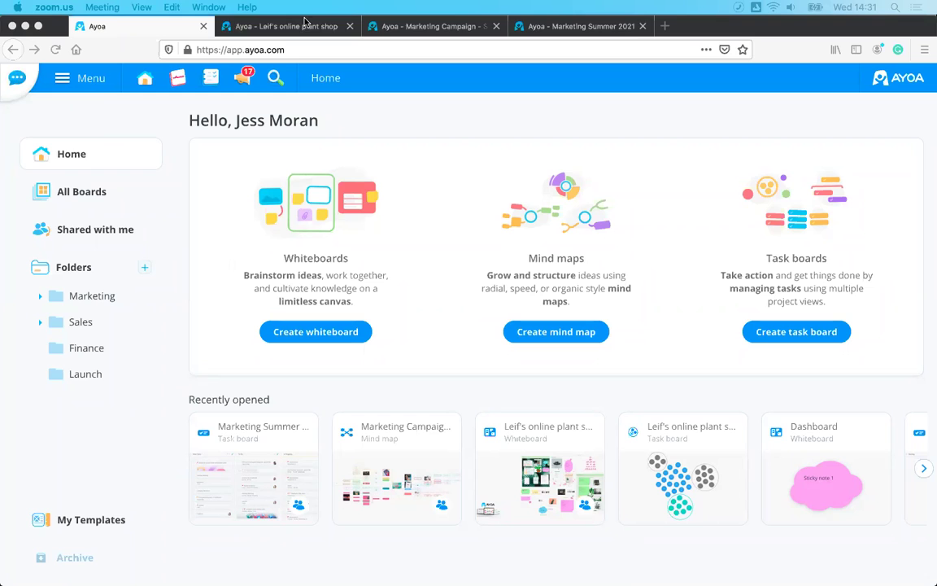
- Open the Leif's online plant shop whiteboard and look over its overall layout around the Website and Spring stock frames
left_click(277, 25)
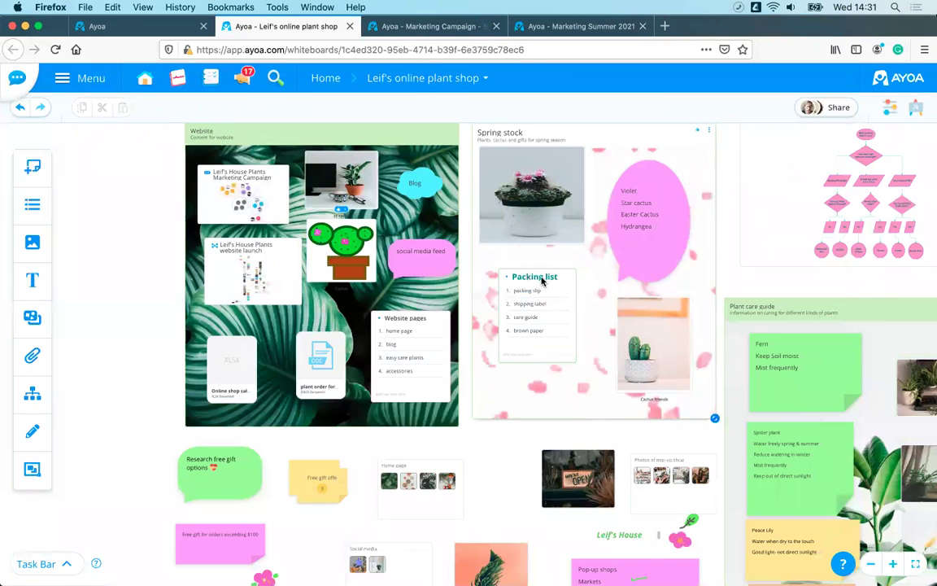
scroll(541, 281, "up", 2)
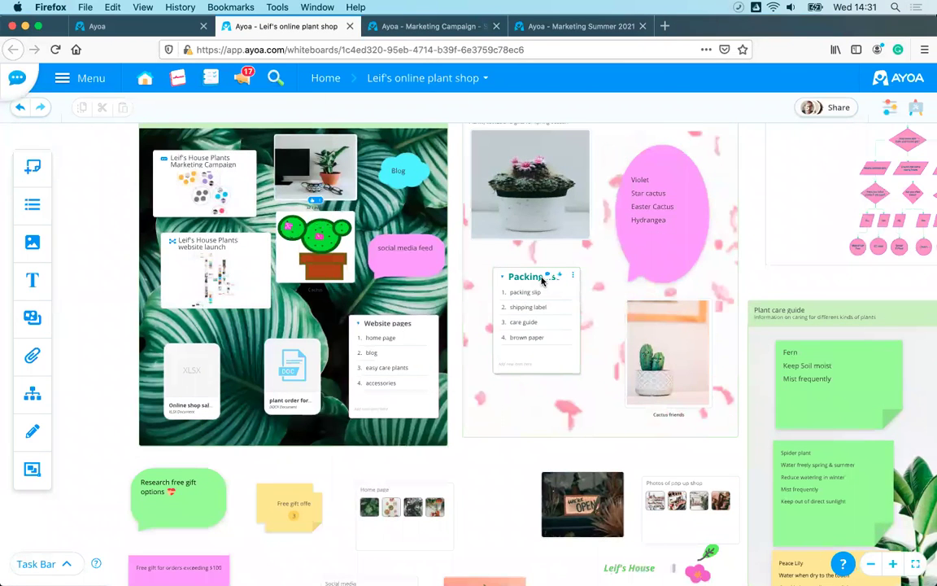
scroll(545, 276, "down", 3)
scroll(472, 268, "up", 2)
left_click_drag(135, 247, 65, 326)
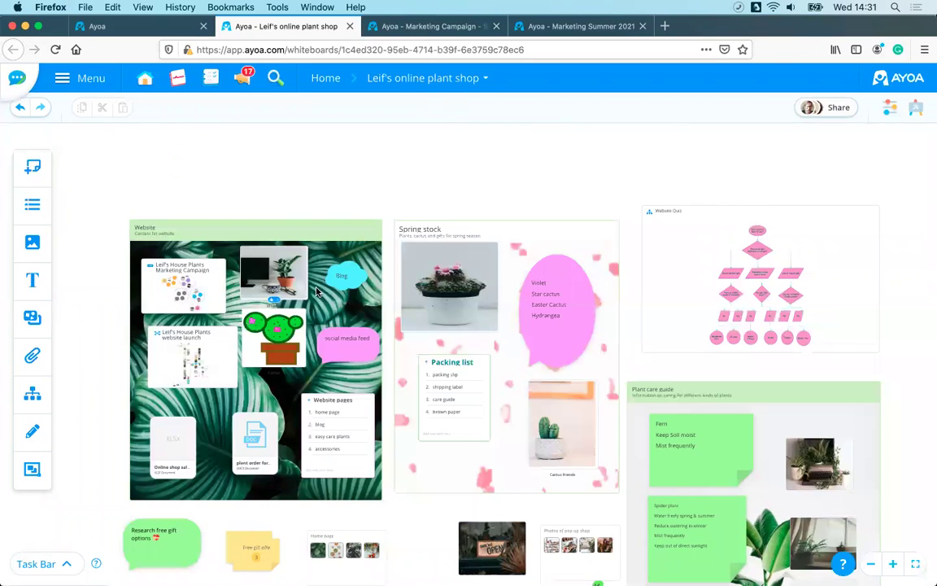
left_click_drag(318, 291, 78, 236)
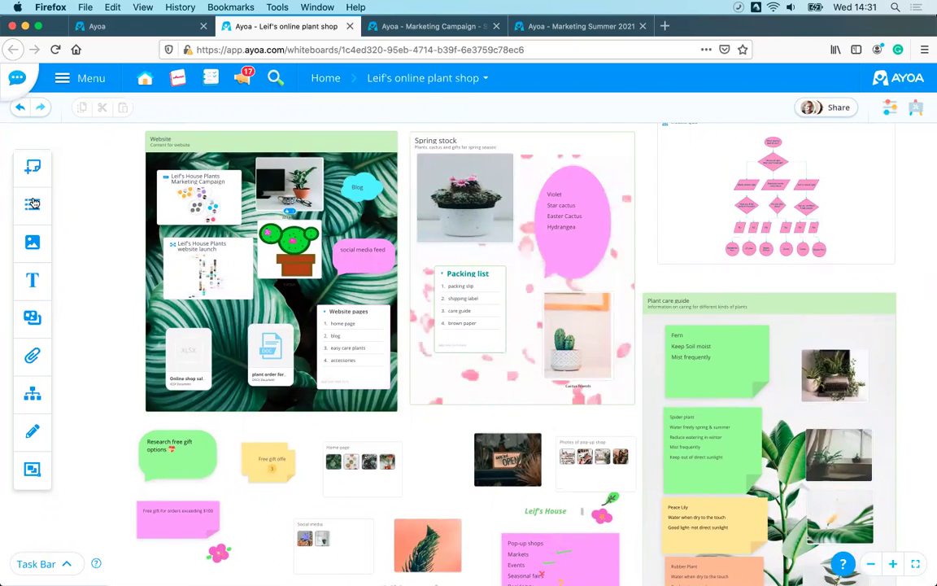
scroll(112, 200, "up", 3)
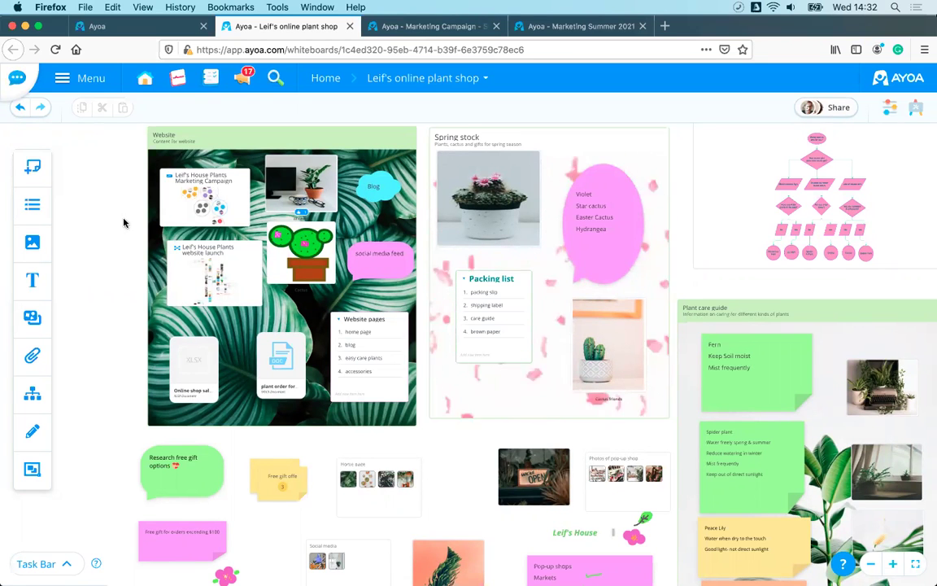
scroll(237, 236, "down", 5)
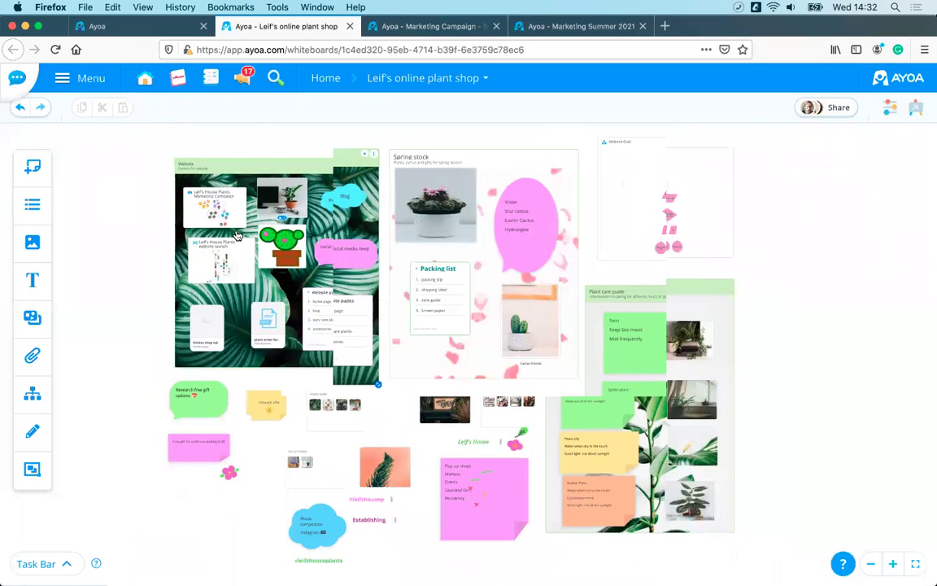
scroll(236, 235, "up", 3)
scroll(236, 235, "up", 2)
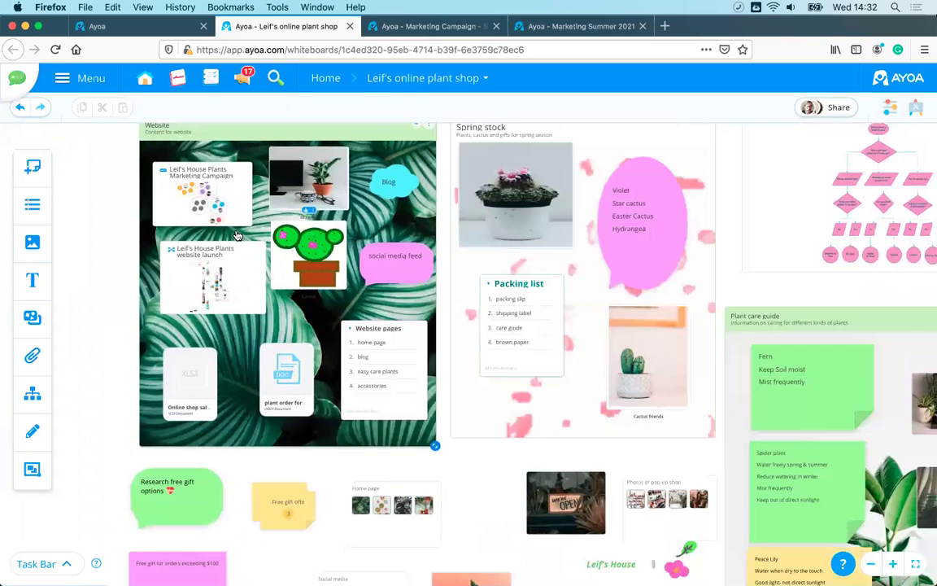
left_click_drag(115, 189, 109, 257)
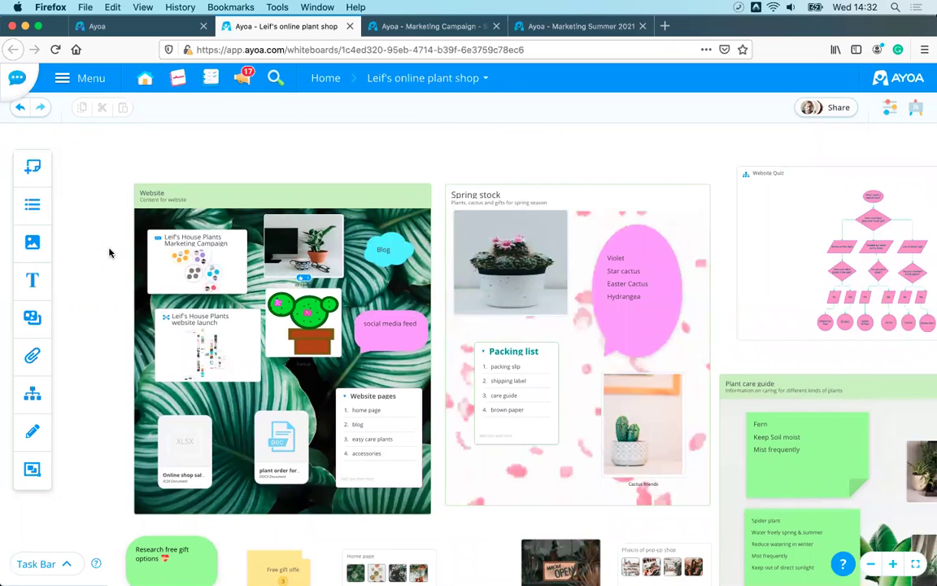
left_click_drag(109, 257, 112, 221)
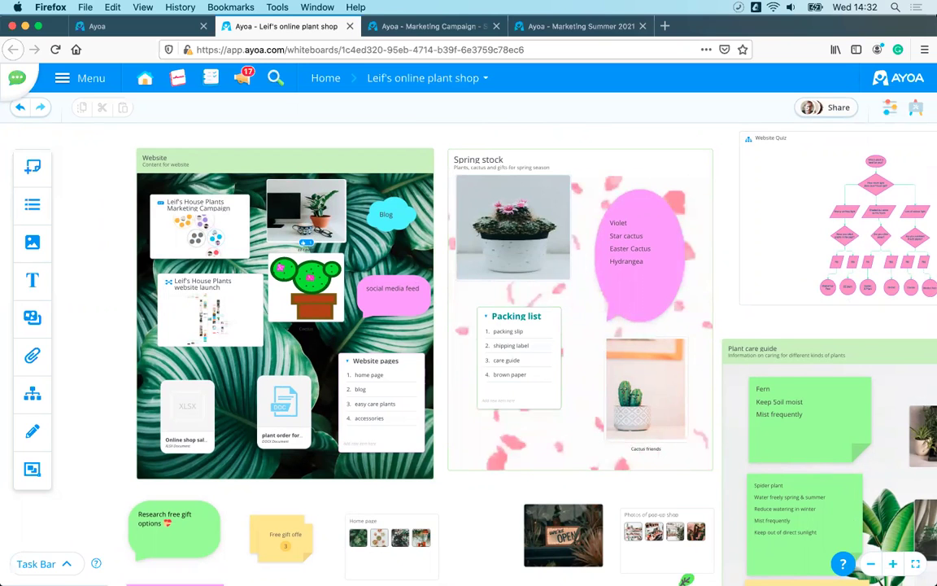
- Examine the linked boards, images, files and lists inside the Website frame up close
scroll(291, 271, "up", 3)
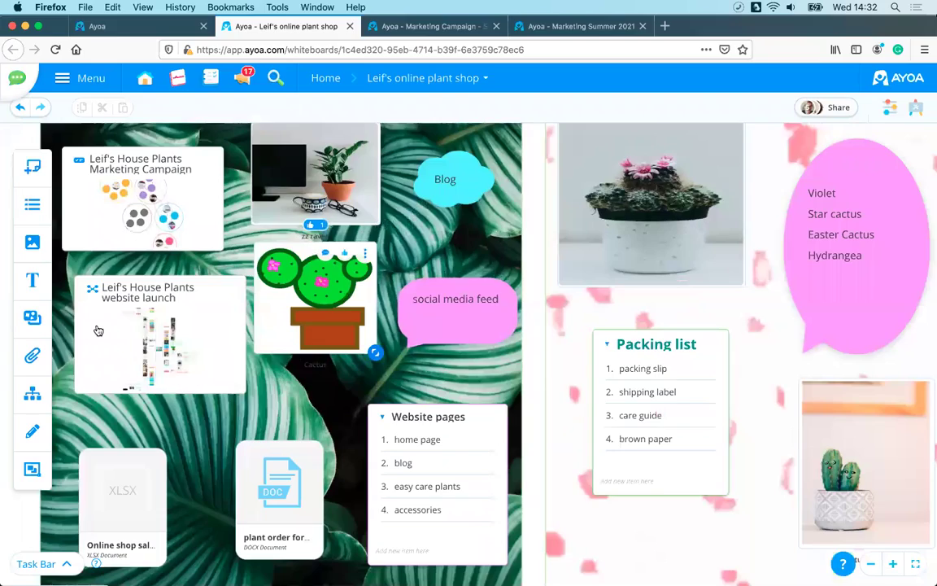
scroll(125, 332, "down", 1)
left_click_drag(490, 230, 598, 223)
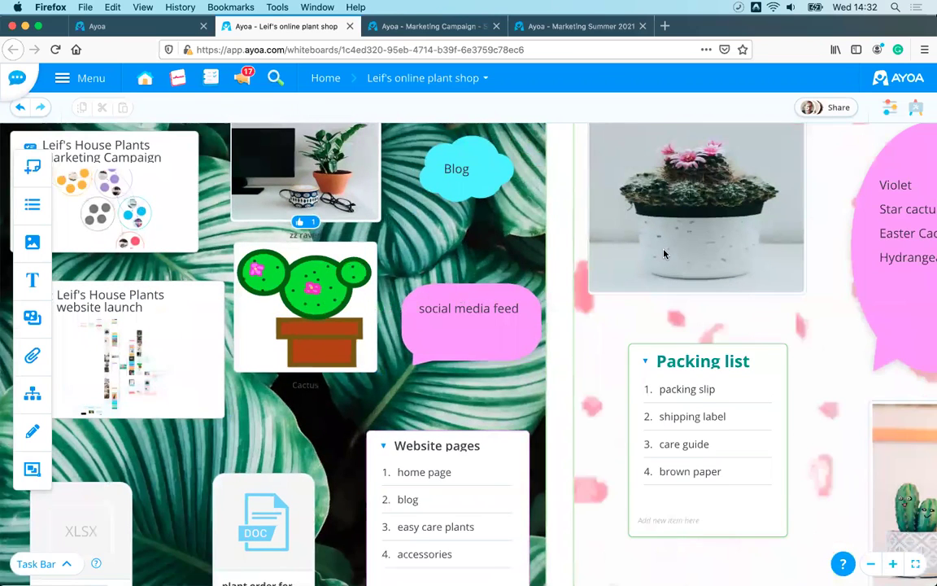
scroll(286, 296, "up", 1)
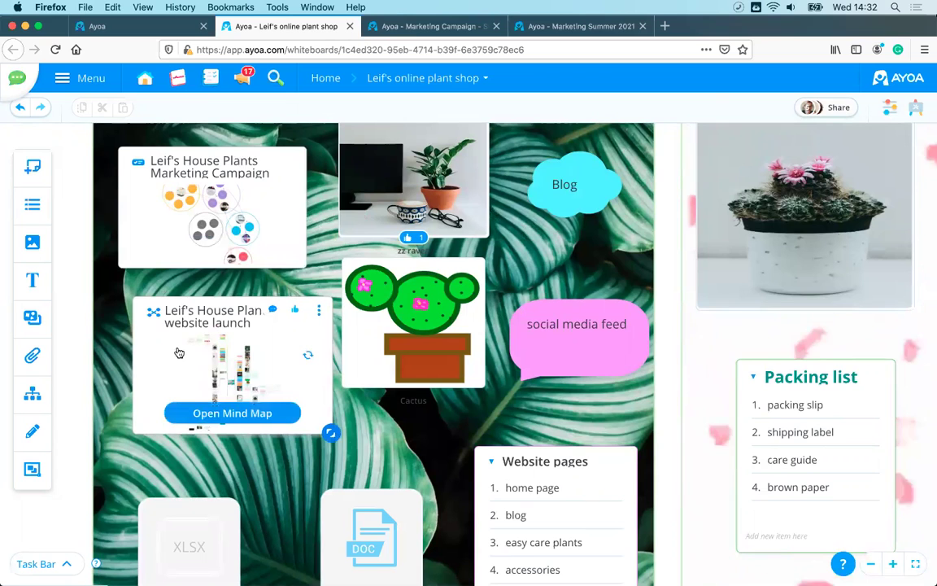
scroll(179, 352, "down", 1)
scroll(179, 352, "down", 1)
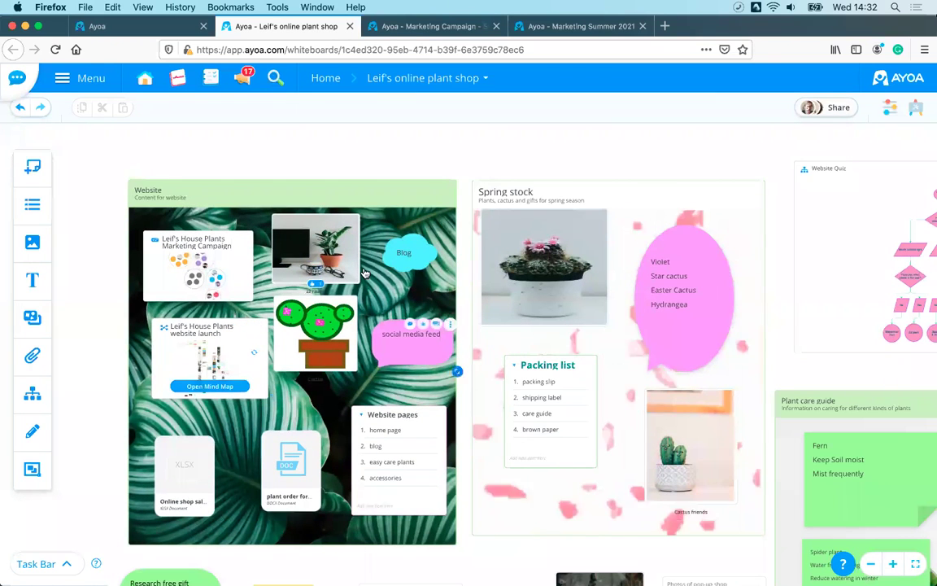
scroll(557, 184, "down", 1)
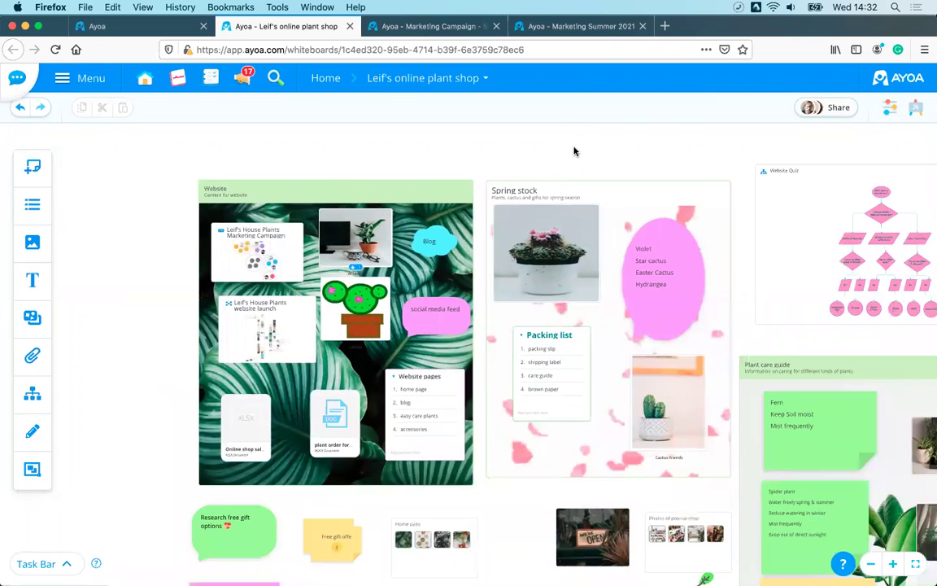
- Examine the questions and plant outcomes in the Website Quiz flowchart
scroll(513, 299, "up", 3)
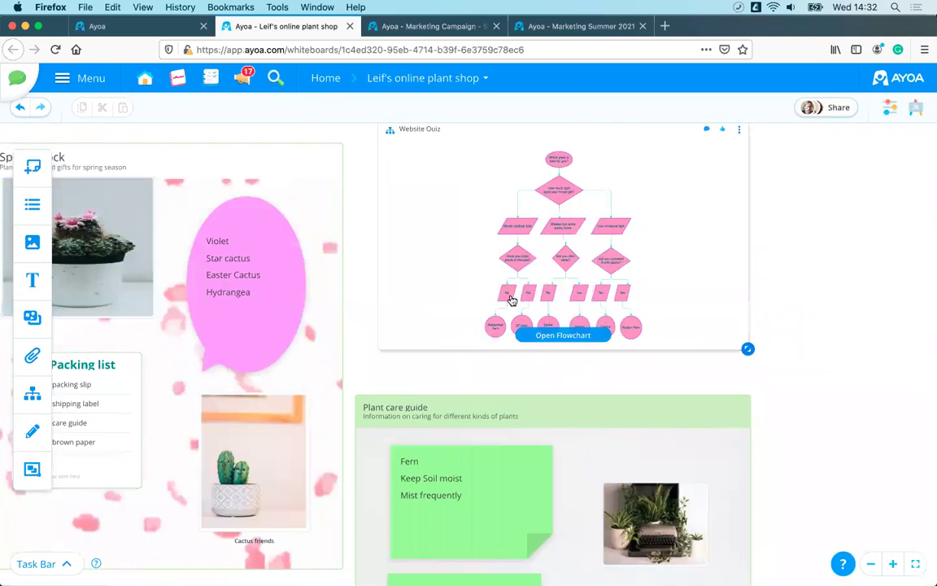
scroll(422, 345, "up", 3)
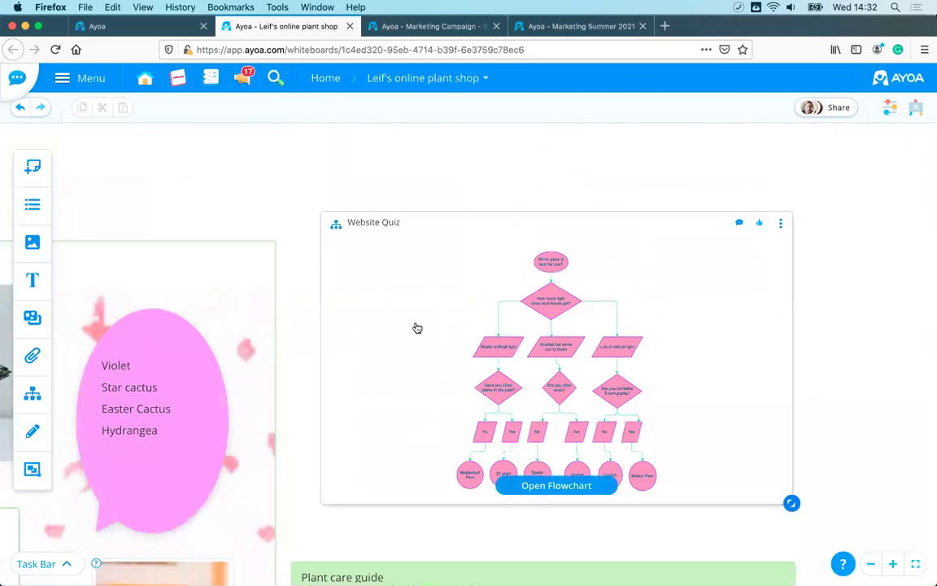
scroll(548, 419, "up", 3)
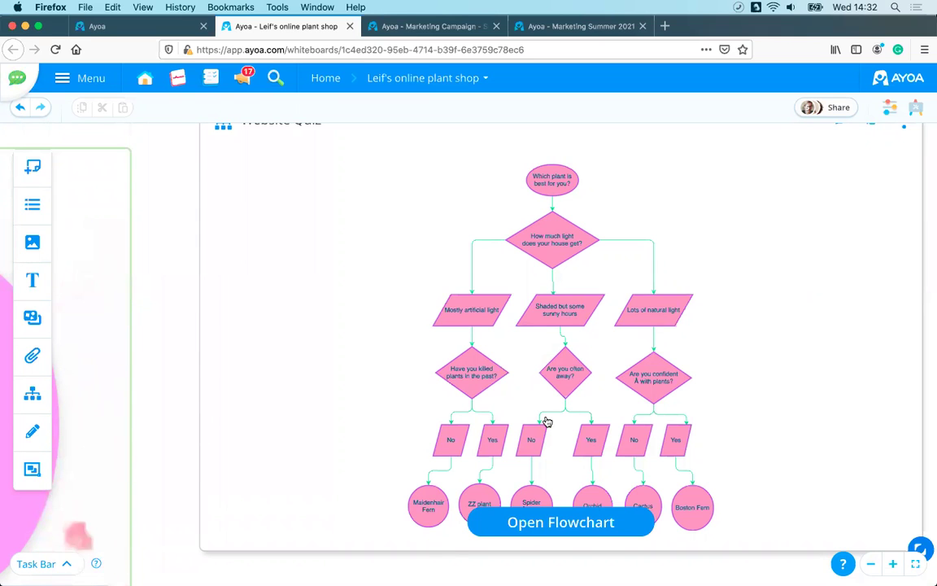
scroll(544, 419, "down", 2)
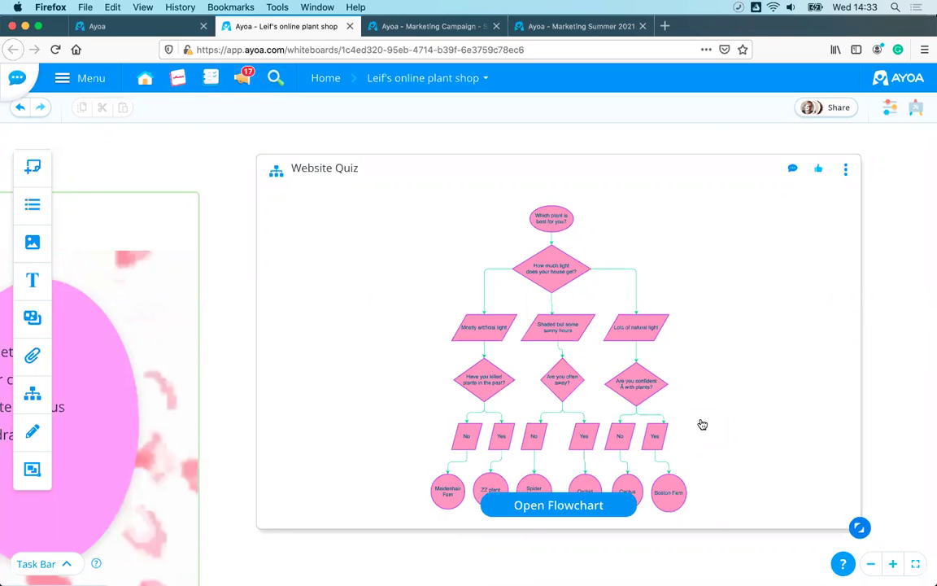
- Examine the pop-up shops sticky note and its hand-drawn marks below the Spring stock frame
scroll(702, 424, "down", 5)
left_click_drag(529, 477, 598, 212)
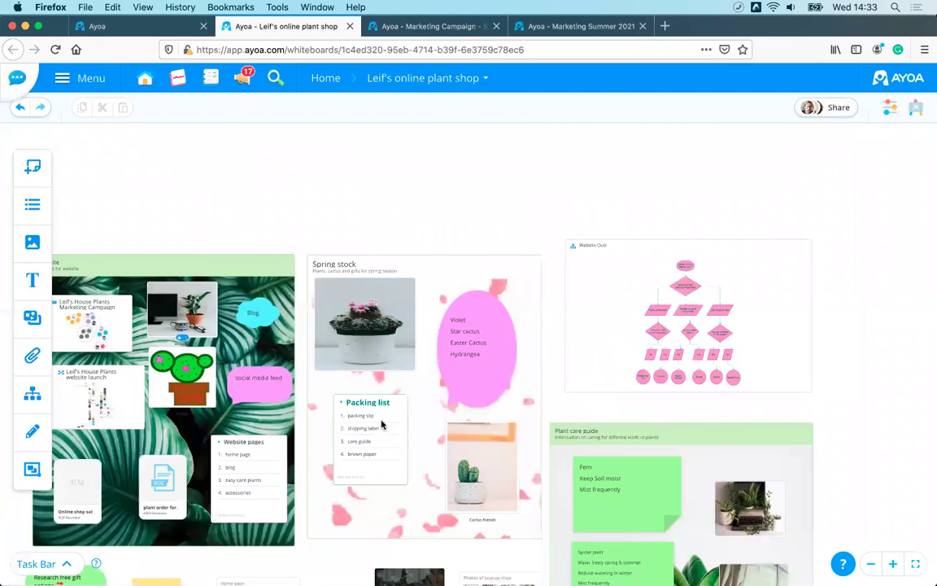
left_click_drag(483, 406, 394, 403)
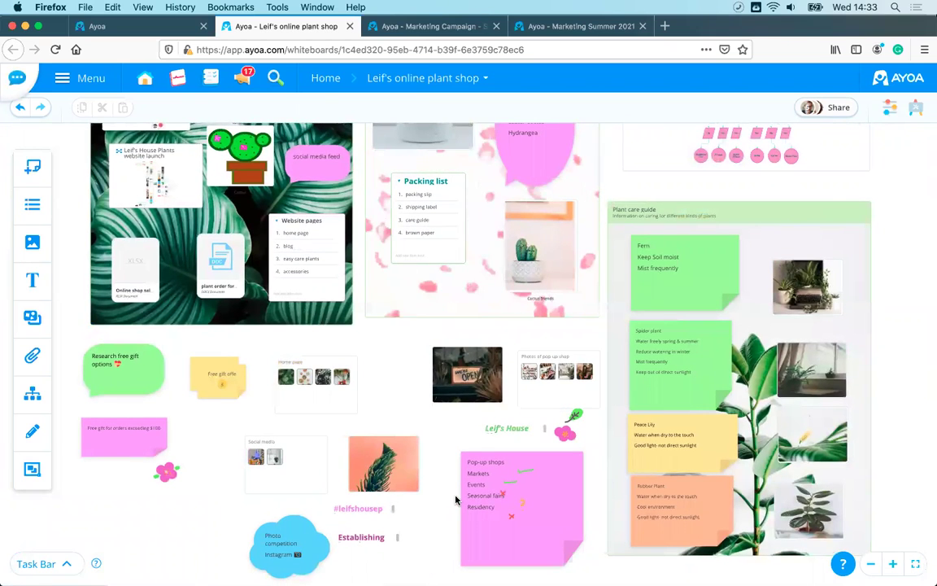
scroll(455, 498, "up", 3)
left_click_drag(437, 487, 494, 402)
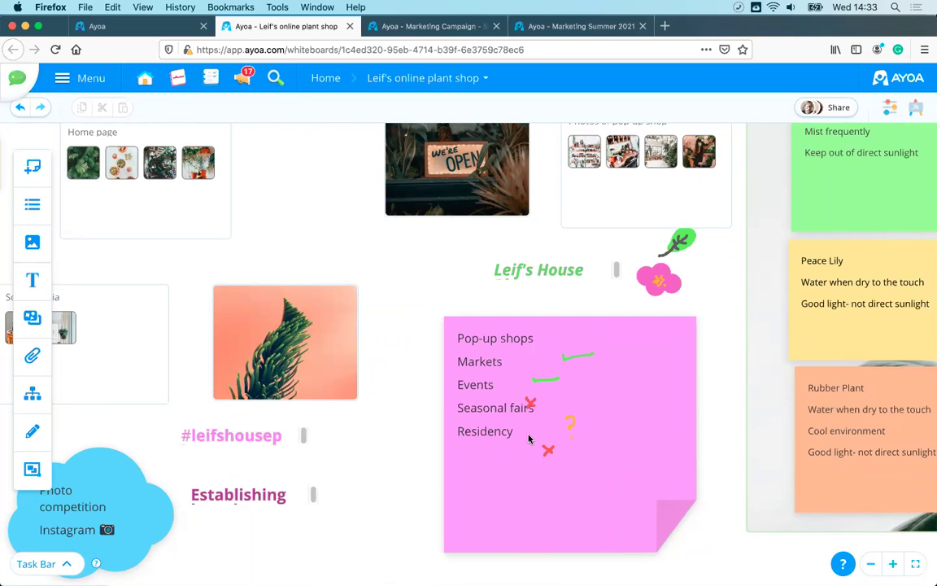
- Examine the plant care sticky notes and matching photos in the Plant care guide frame
scroll(529, 439, "down", 4)
left_click_drag(792, 445, 572, 452)
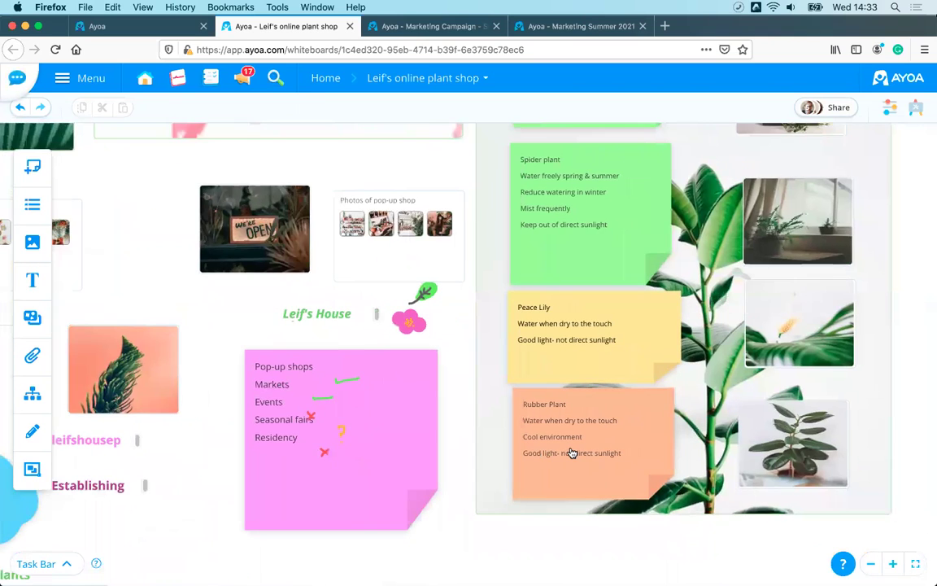
scroll(572, 453, "up", 3)
scroll(620, 432, "down", 3)
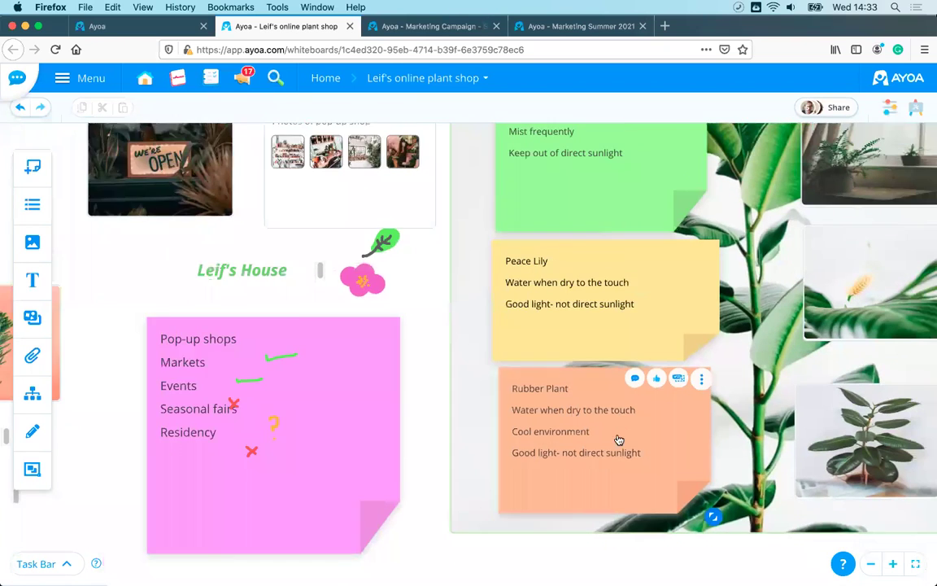
scroll(494, 408, "down", 3)
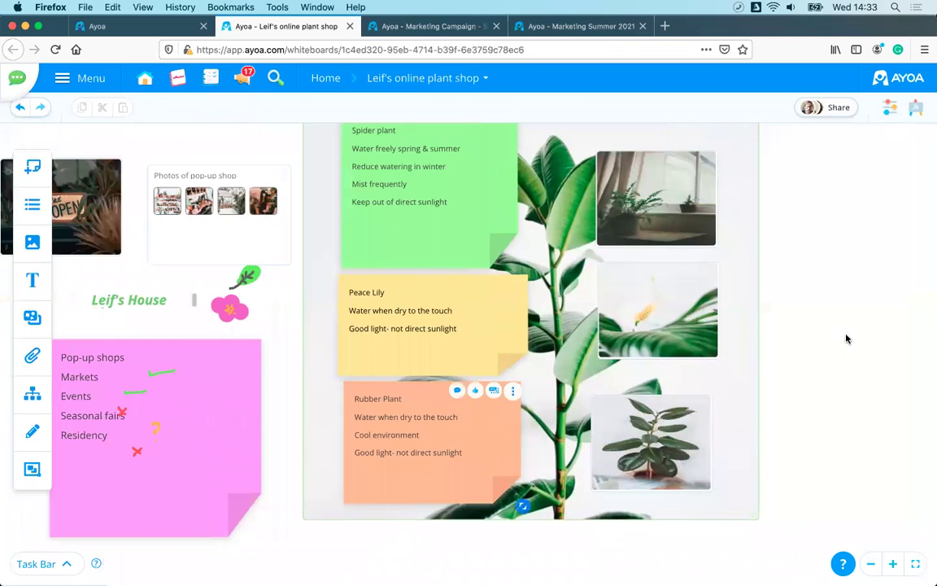
scroll(614, 253, "up", 3)
scroll(615, 253, "up", 1)
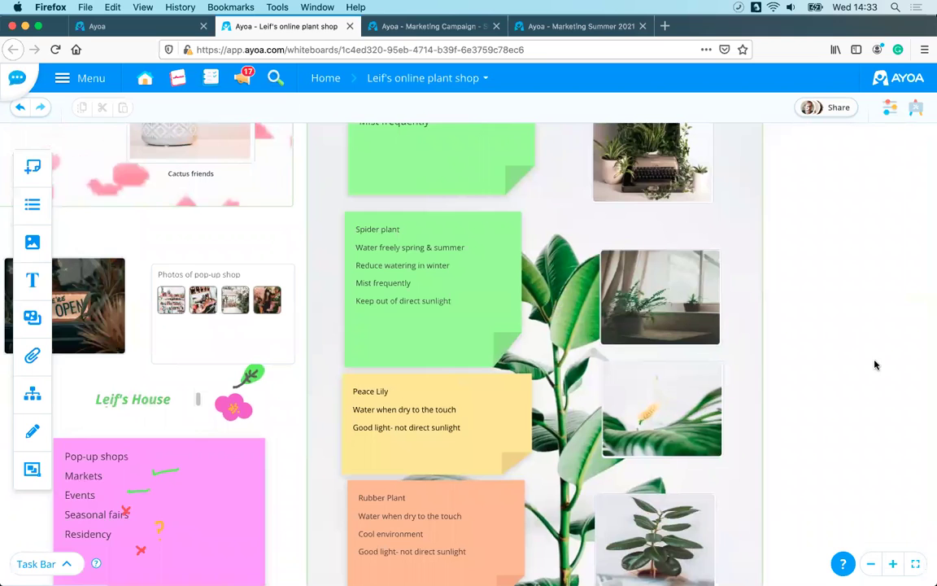
scroll(293, 387, "up", 1)
- Review the image stacks and text items below the frames, the Website frame's contents, and the whole board's layout
scroll(293, 387, "left", 2)
scroll(428, 406, "left", 5)
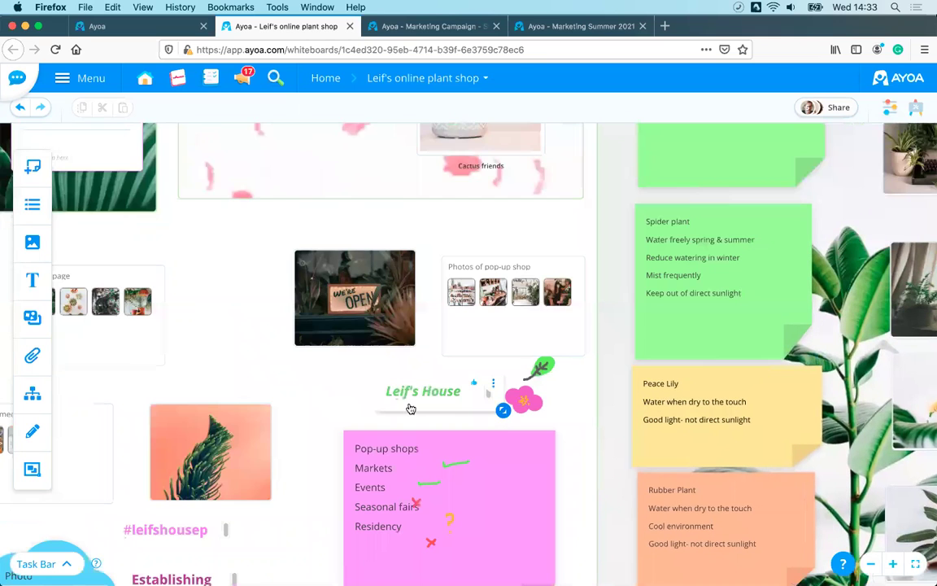
scroll(485, 421, "left", 5)
scroll(388, 340, "up", 6)
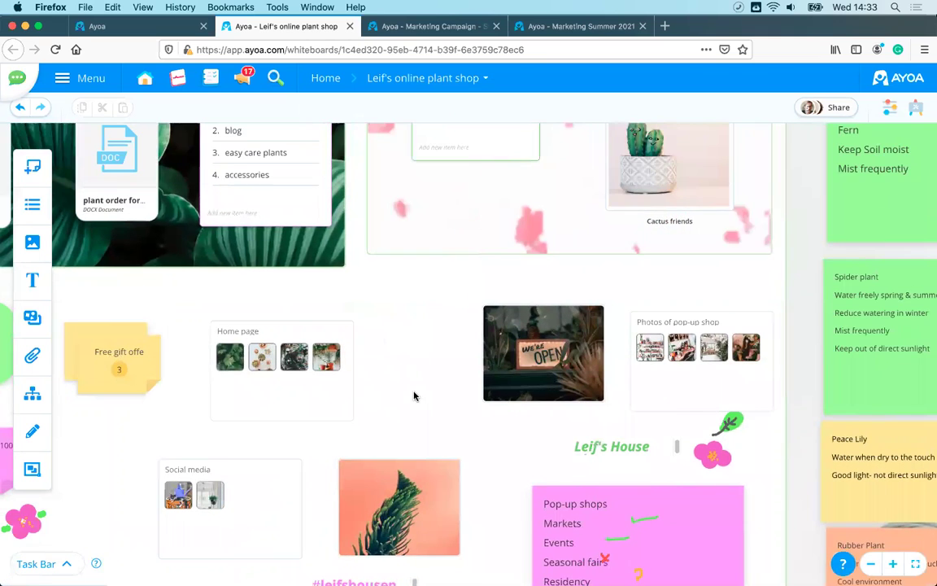
scroll(341, 370, "left", 5)
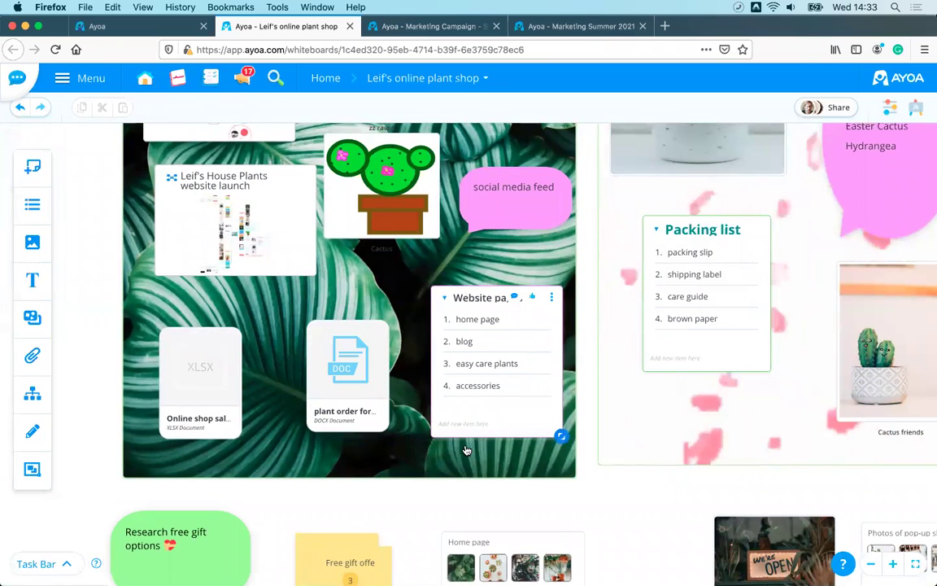
scroll(550, 460, "down", 5)
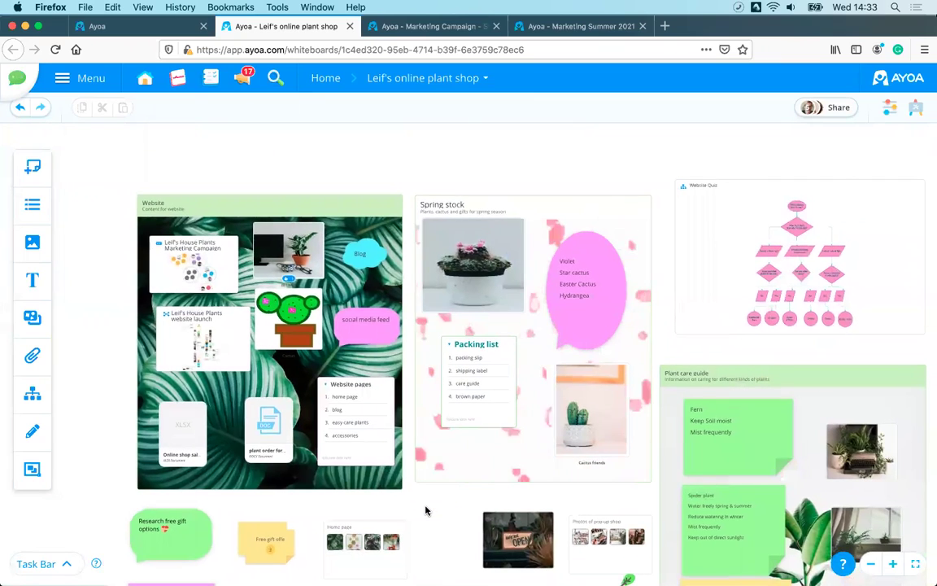
scroll(427, 509, "up", 5)
scroll(511, 543, "up", 3)
scroll(511, 543, "left", 3)
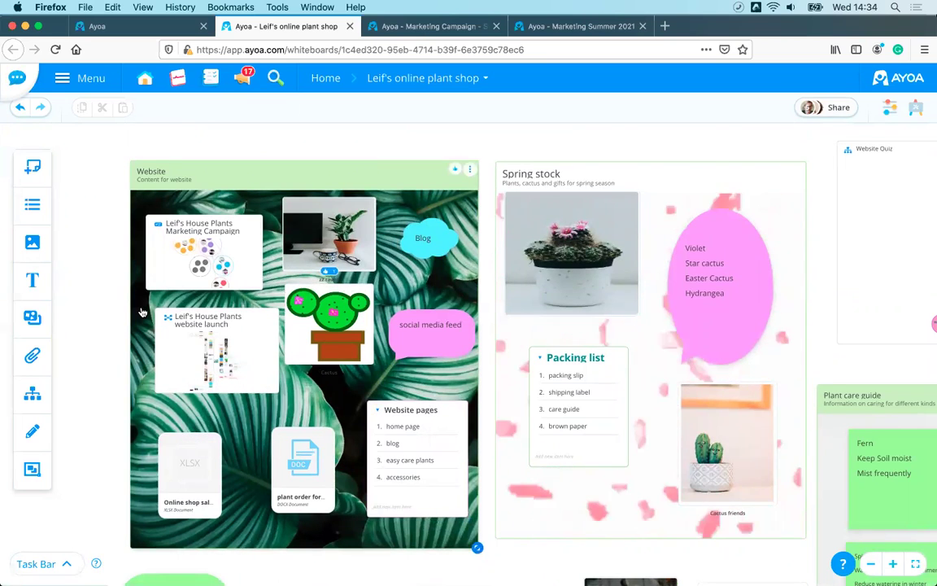
scroll(142, 307, "down", 3)
scroll(91, 232, "down", 3)
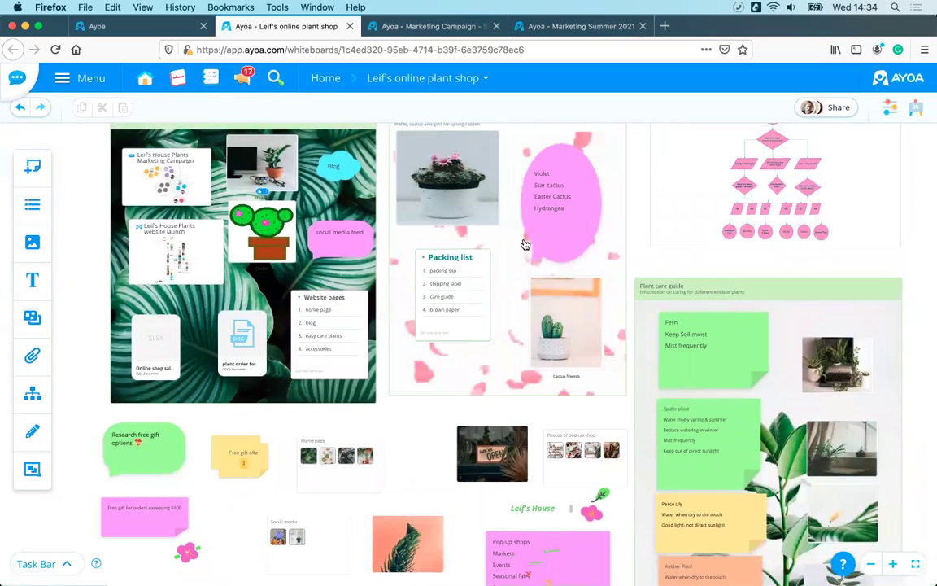
scroll(624, 316, "up", 2)
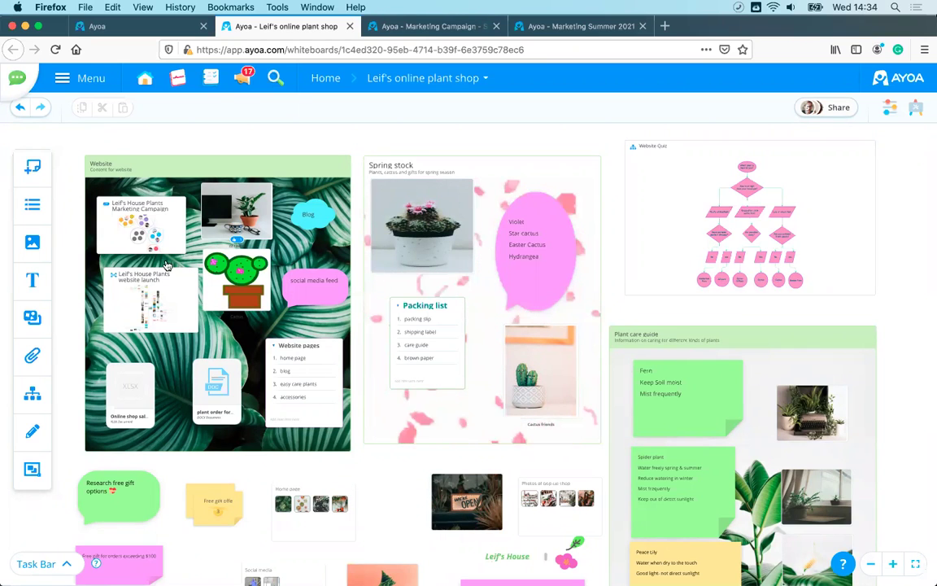
- View the whiteboard's board options, including its template and export choices, and its display options
left_click(650, 166)
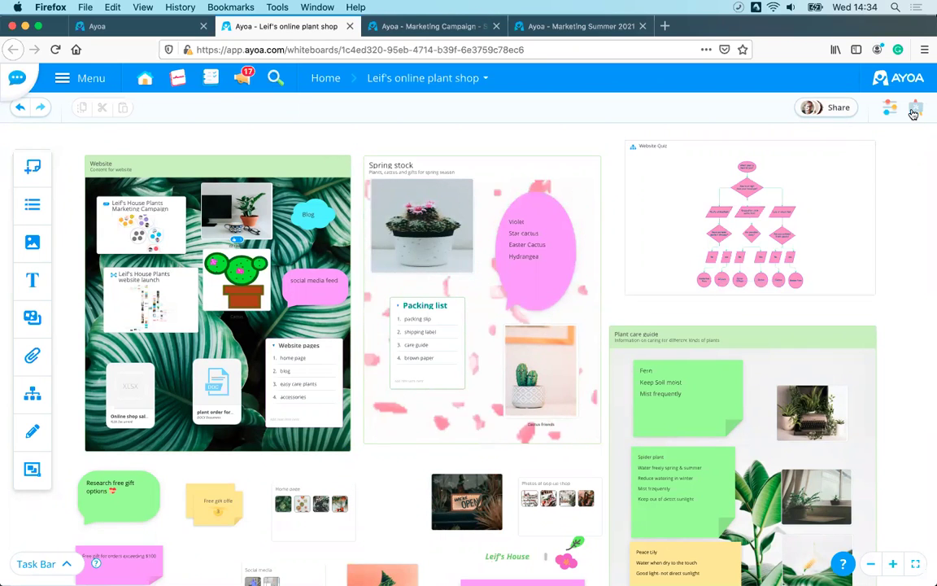
left_click(914, 111)
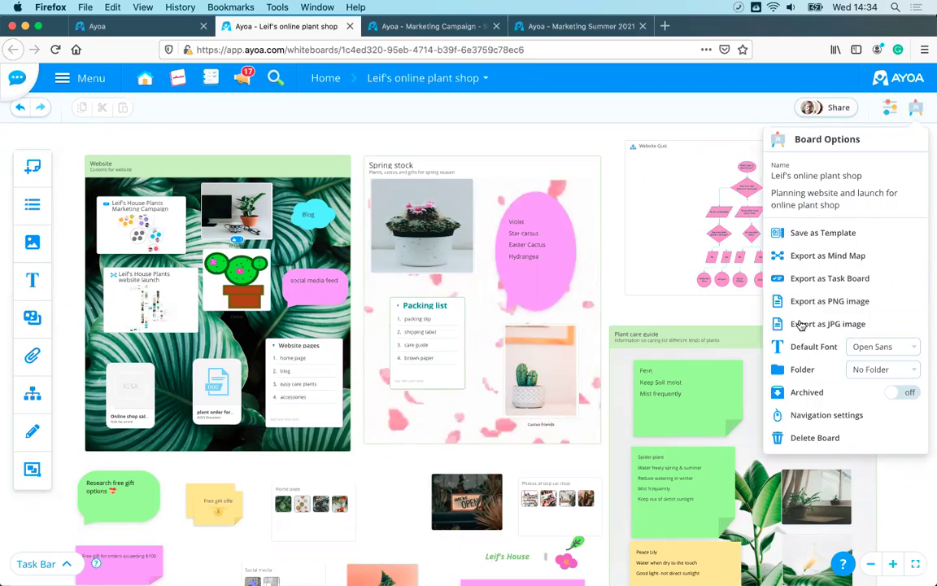
left_click(890, 113)
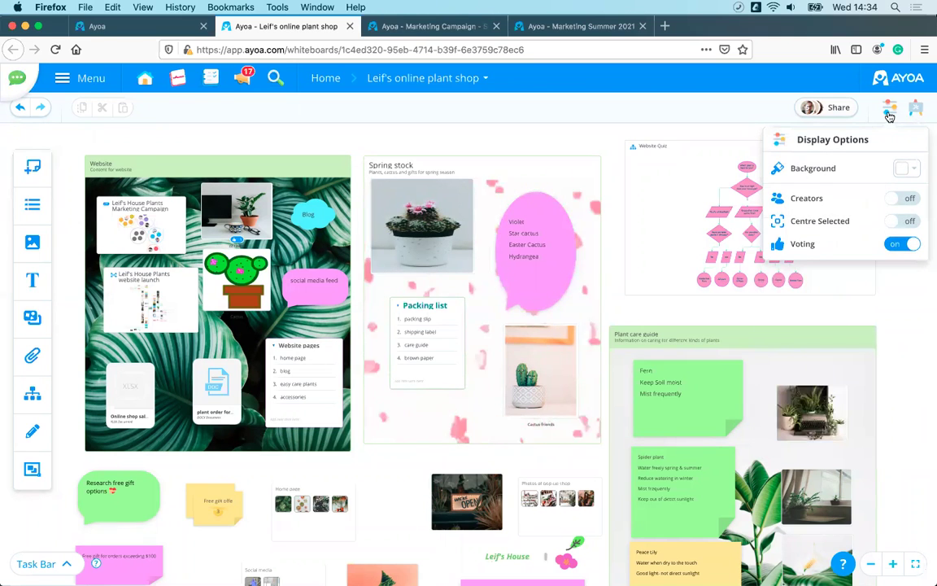
- Compare the board options with the display options, and try turning the Creators display on and back off
left_click(917, 114)
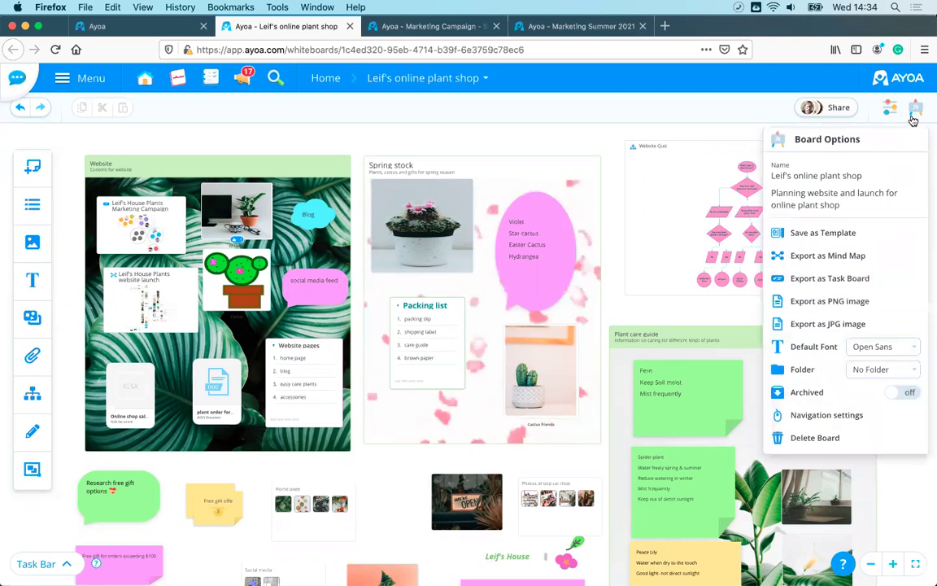
left_click(890, 114)
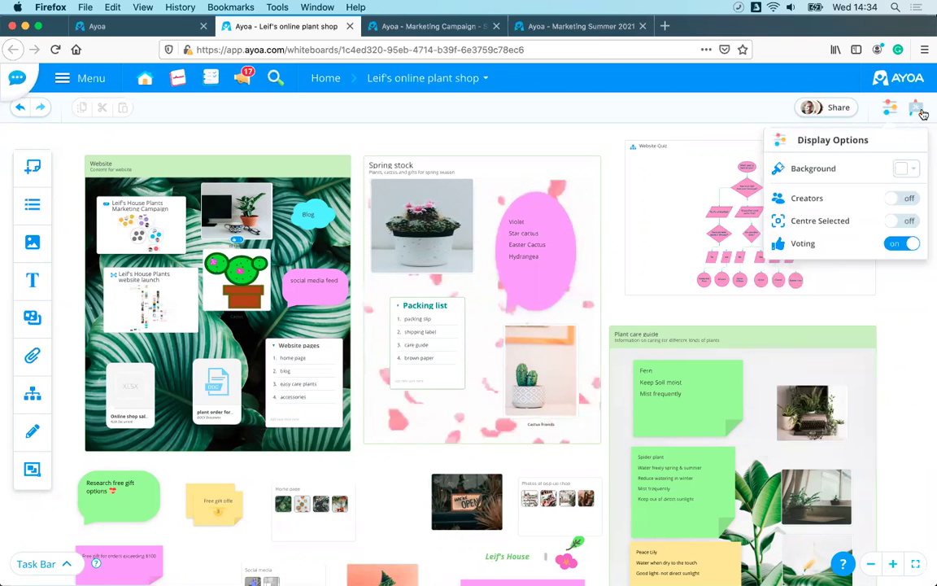
left_click(920, 117)
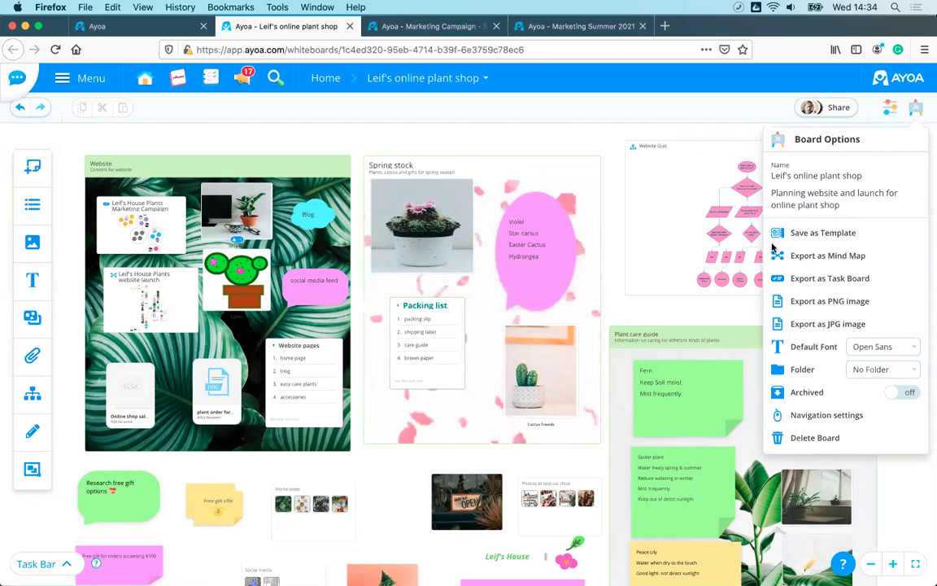
left_click(889, 107)
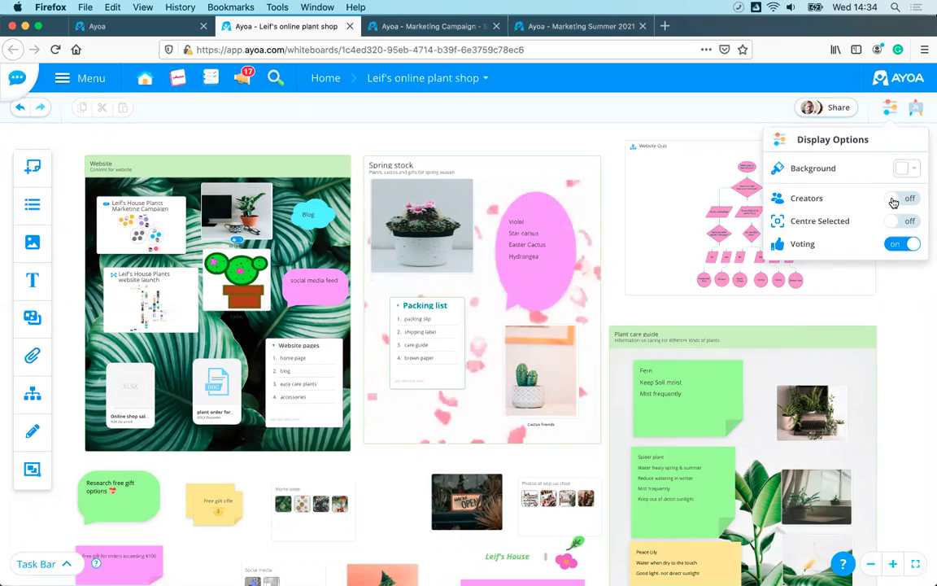
left_click(893, 200)
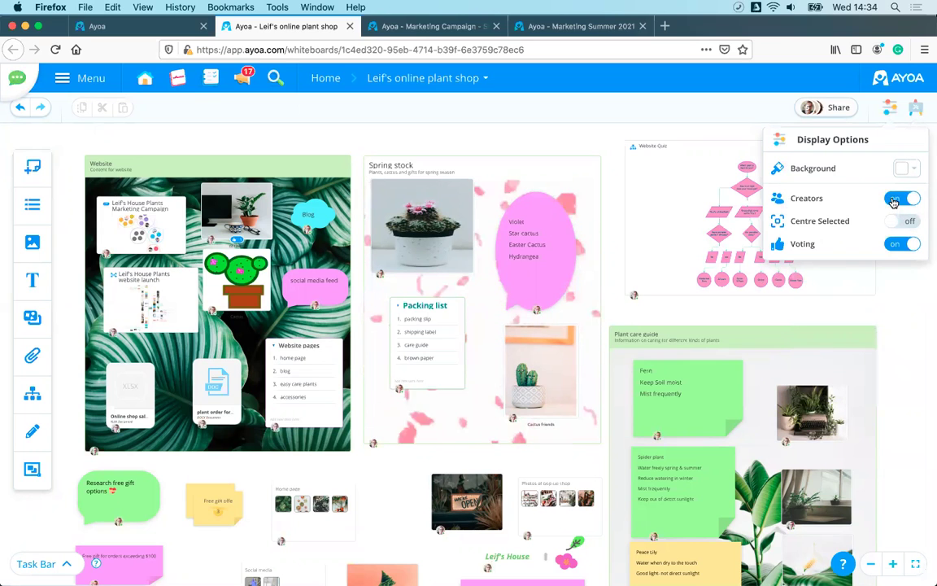
left_click(894, 200)
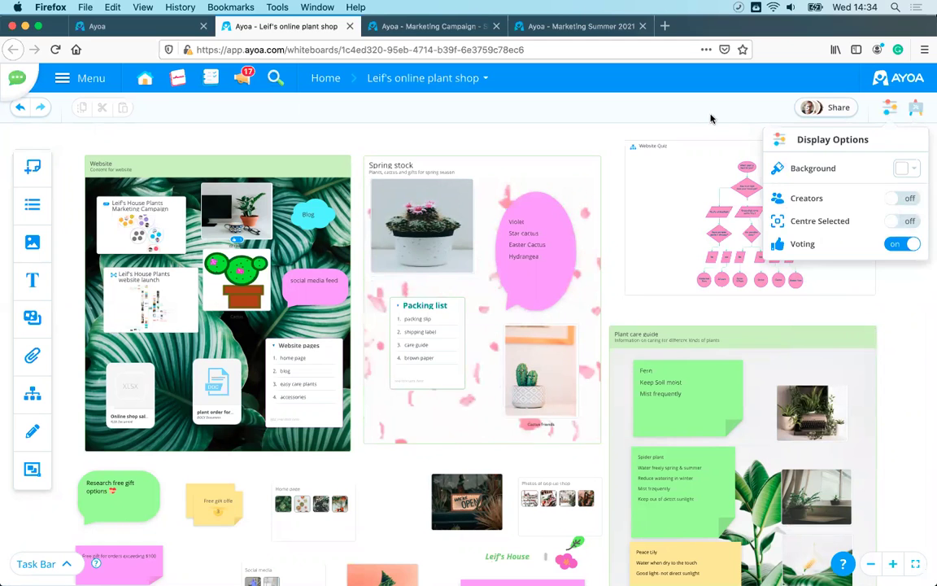
- Check the contacts available to invite to the board, and set the first non-admin member's permission to Read Only
left_click(824, 111)
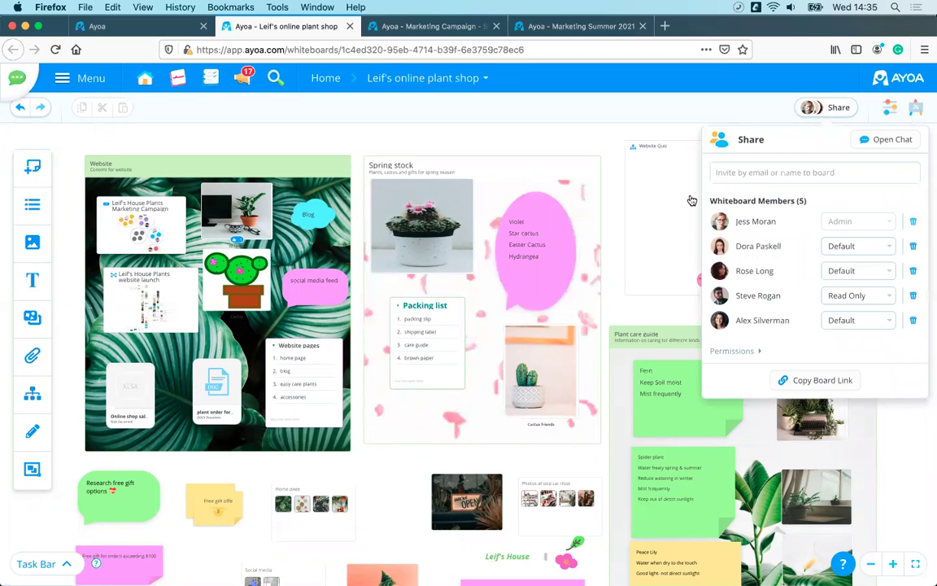
left_click(752, 172)
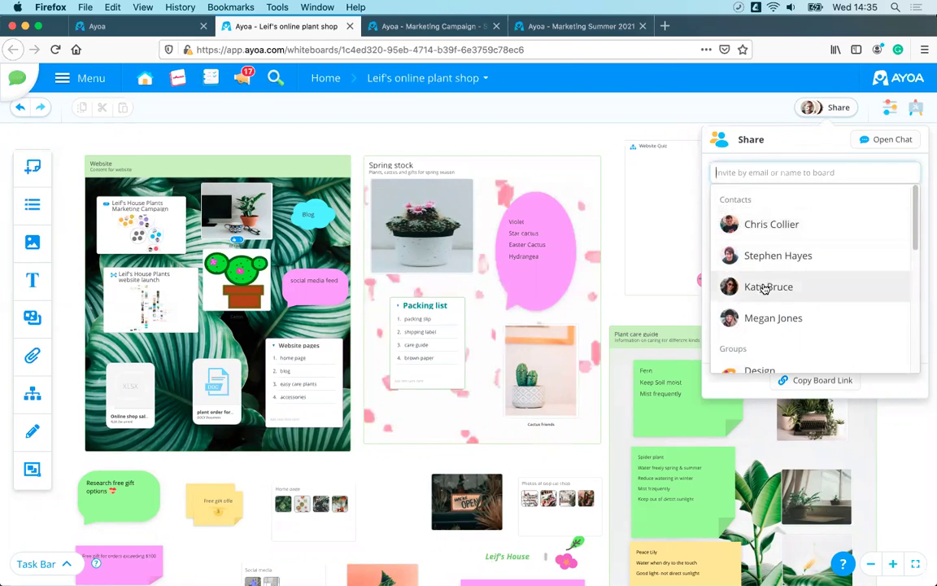
key("Escape")
left_click(843, 248)
left_click(849, 302)
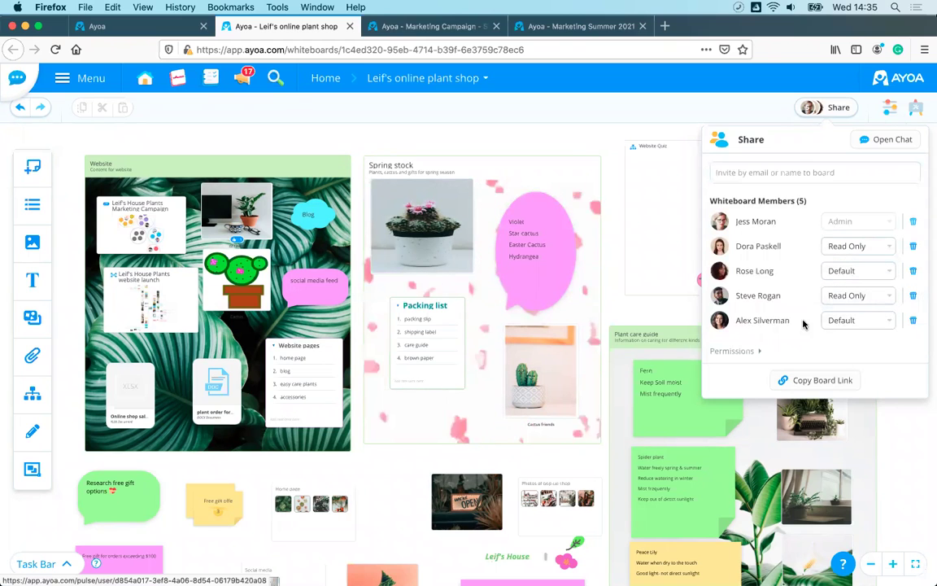
left_click(834, 117)
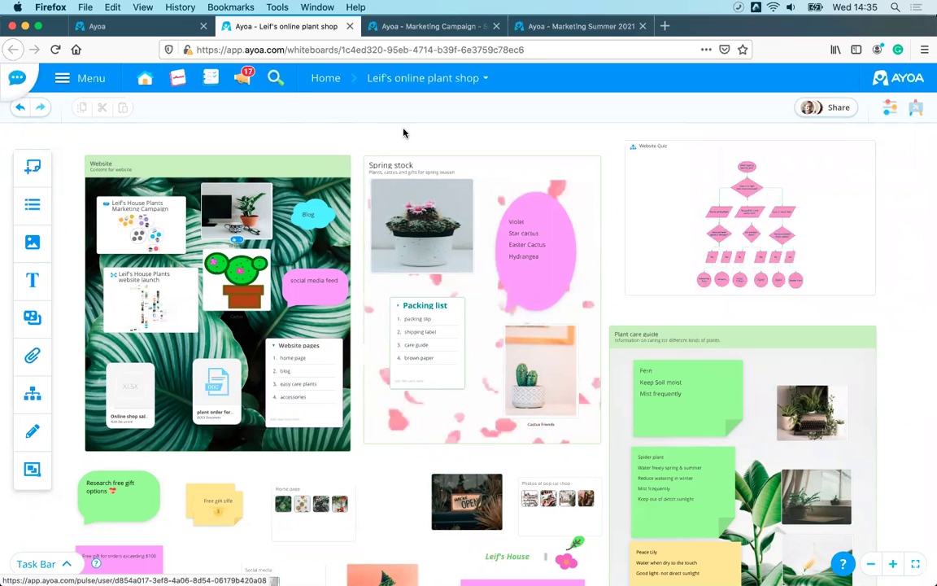
scroll(279, 172, "left", 3)
scroll(439, 136, "right", 3)
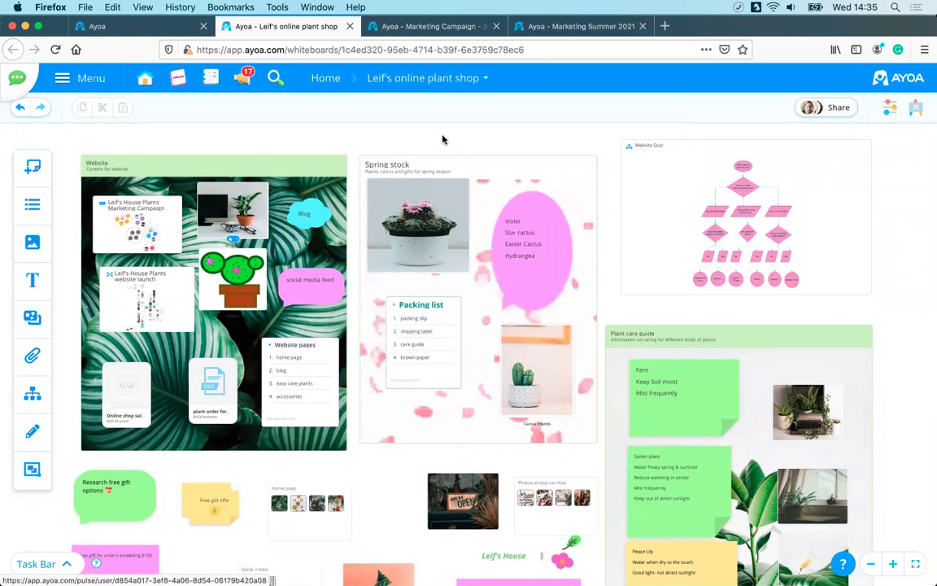
left_click(803, 177)
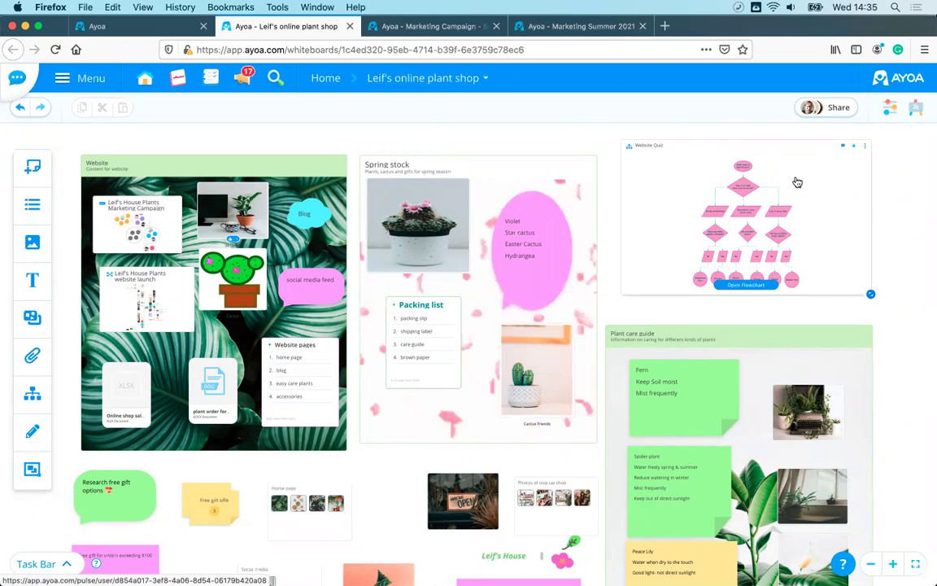
- Start a new whiteboard from the Ayoa home page
left_click(130, 27)
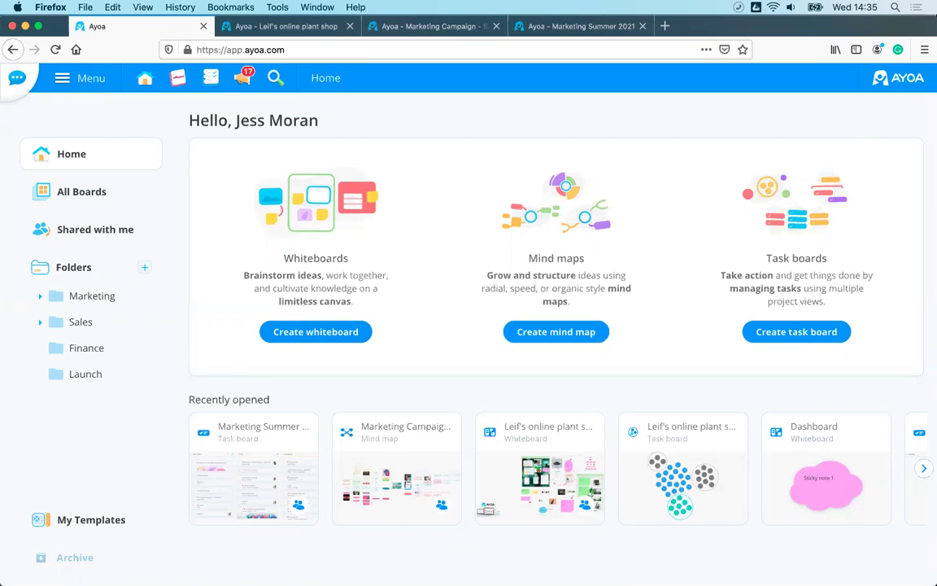
left_click(293, 332)
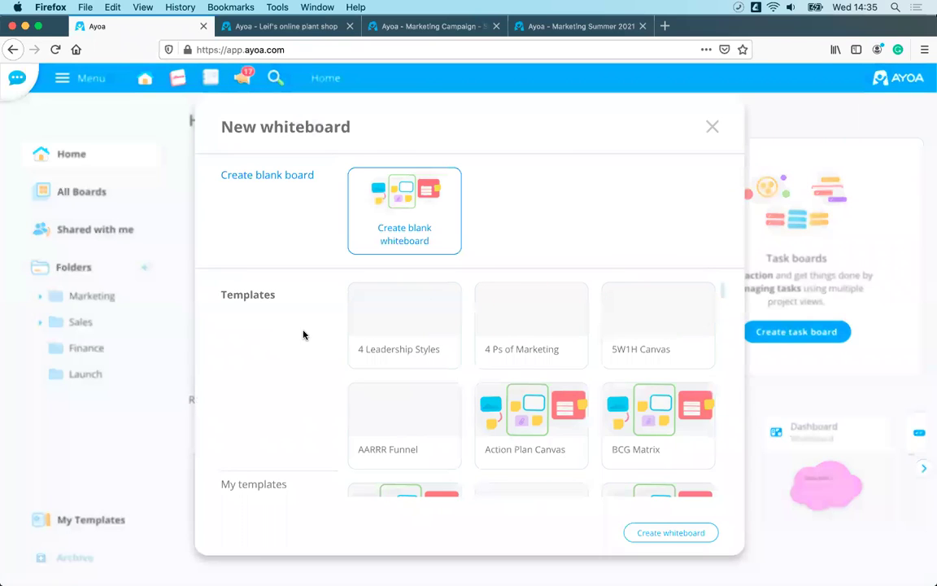
- Browse the ready-made whiteboard templates and the account's own saved templates
scroll(429, 332, "down", 10)
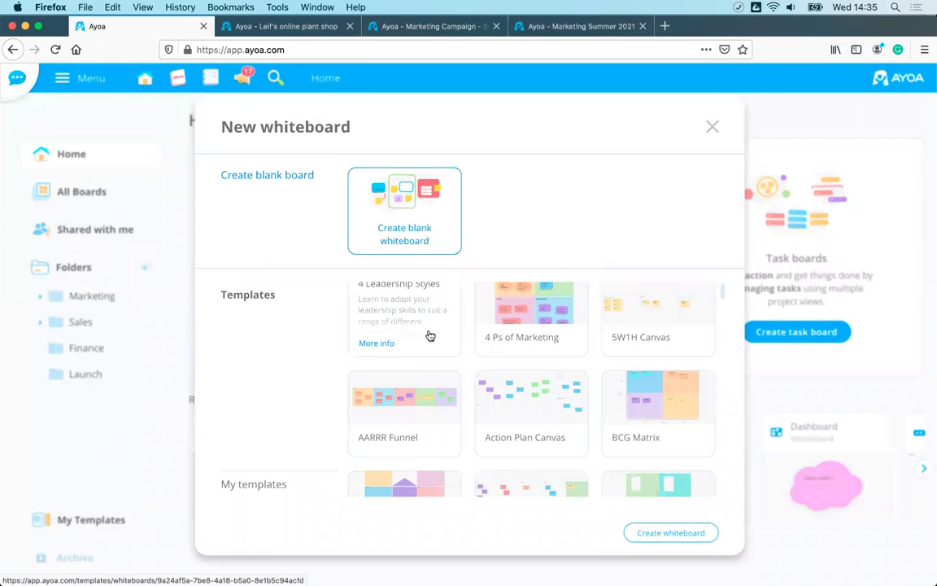
scroll(428, 337, "down", 5)
scroll(428, 337, "up", 6)
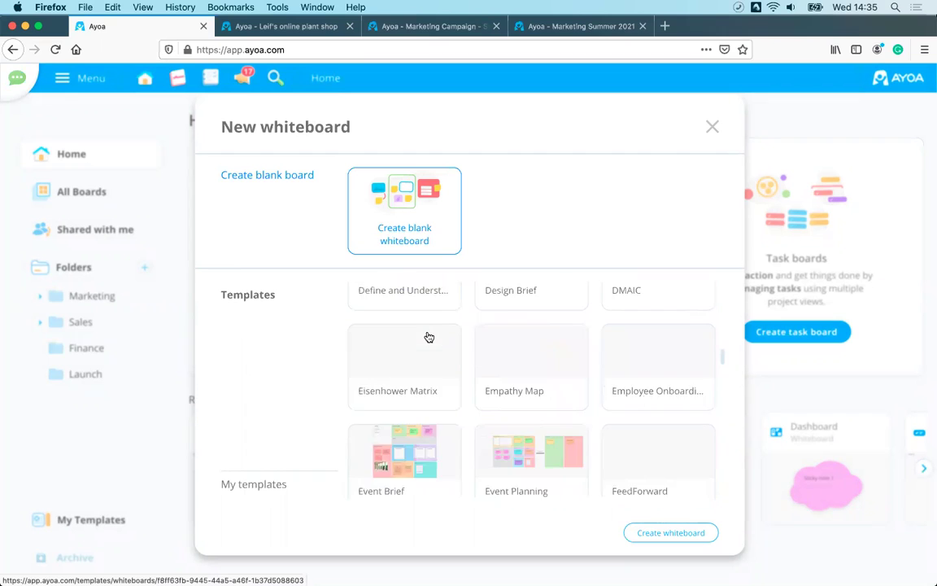
scroll(429, 337, "up", 6)
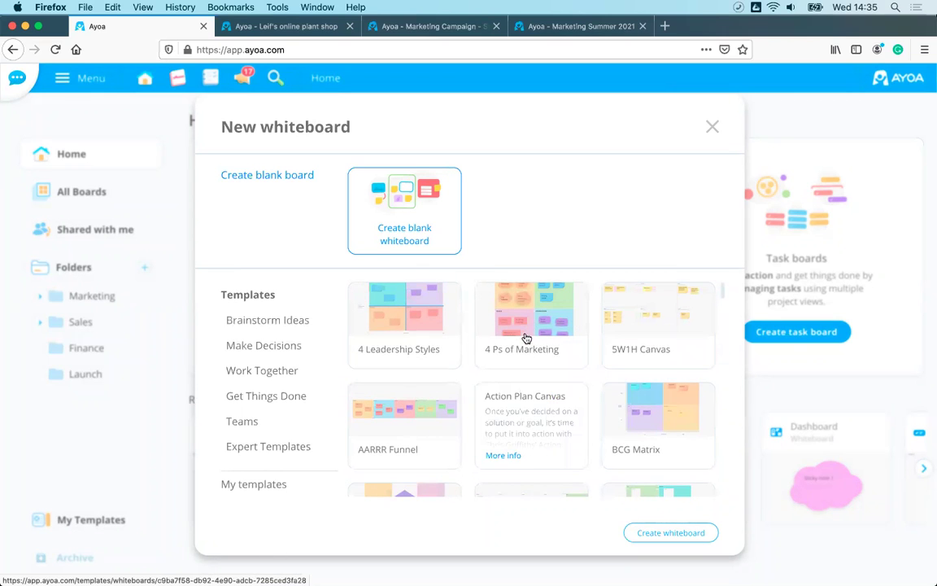
mouse_move(543, 339)
scroll(543, 340, "down", 2)
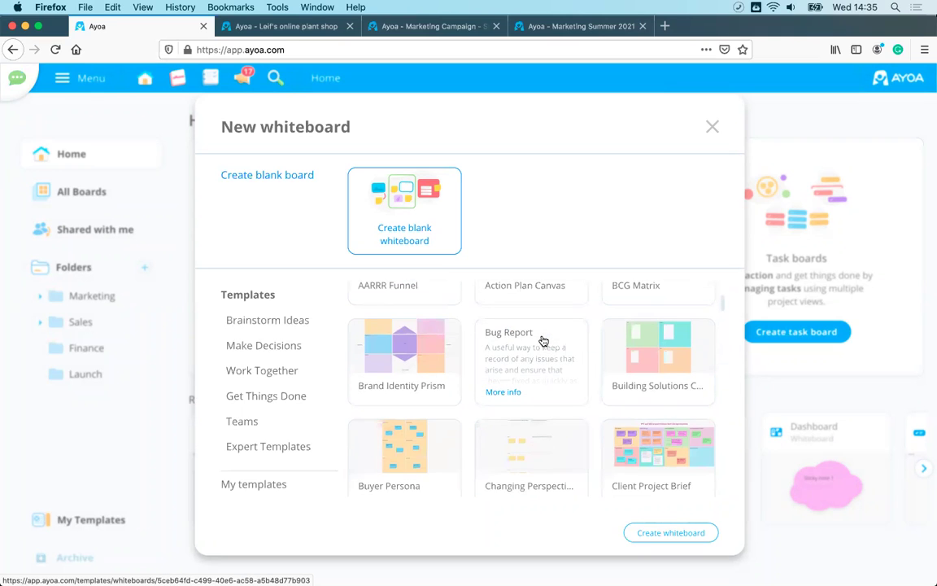
scroll(543, 340, "down", 3)
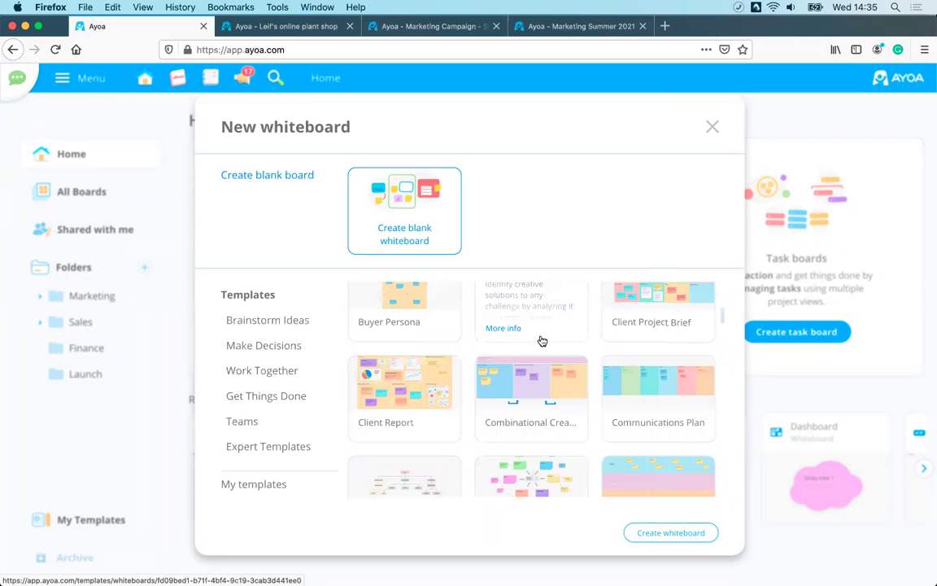
scroll(542, 340, "up", 5)
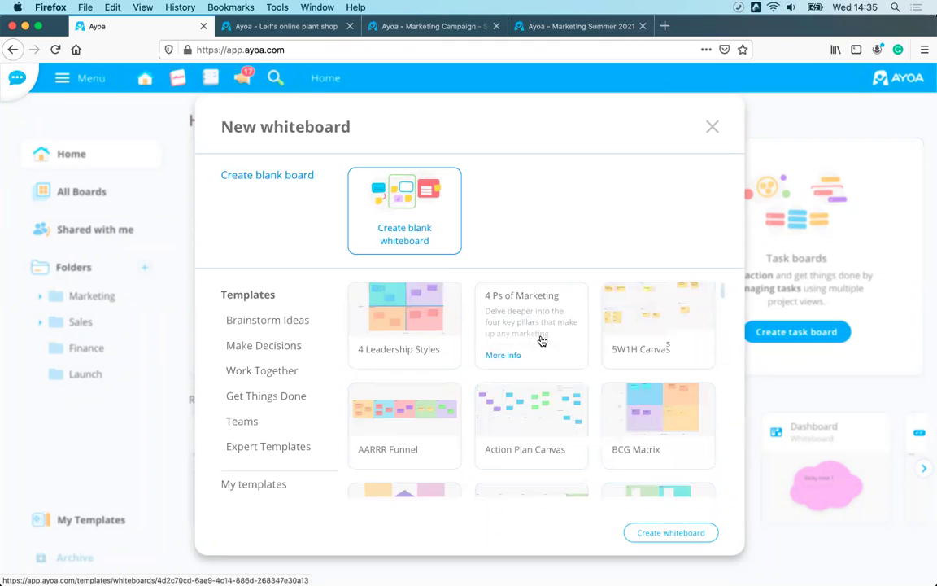
scroll(541, 341, "down", 3)
scroll(542, 341, "up", 3)
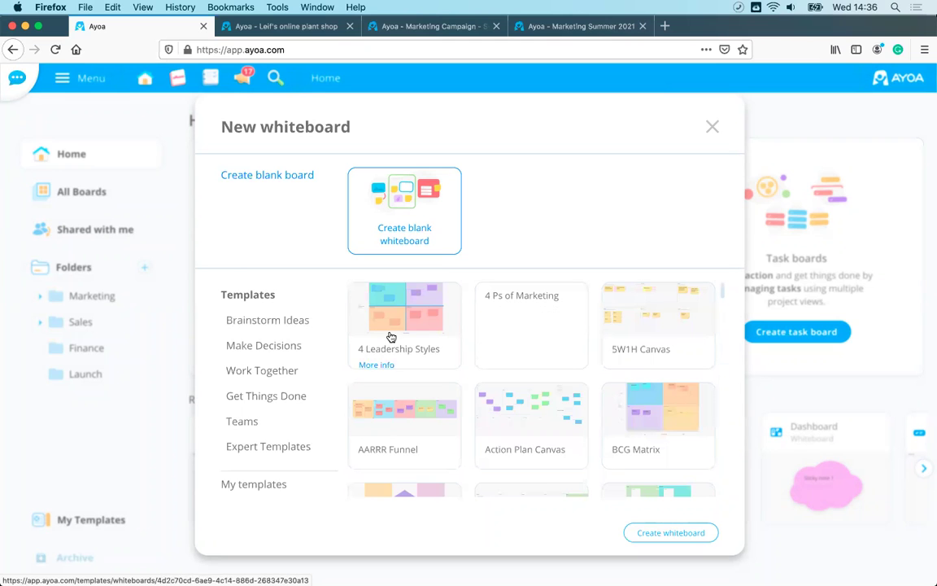
left_click(269, 488)
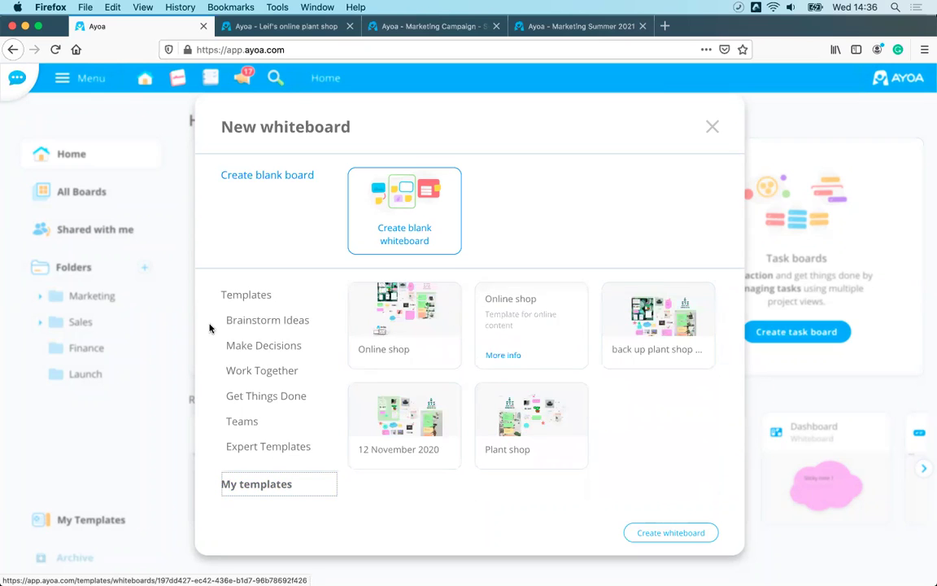
left_click(240, 298)
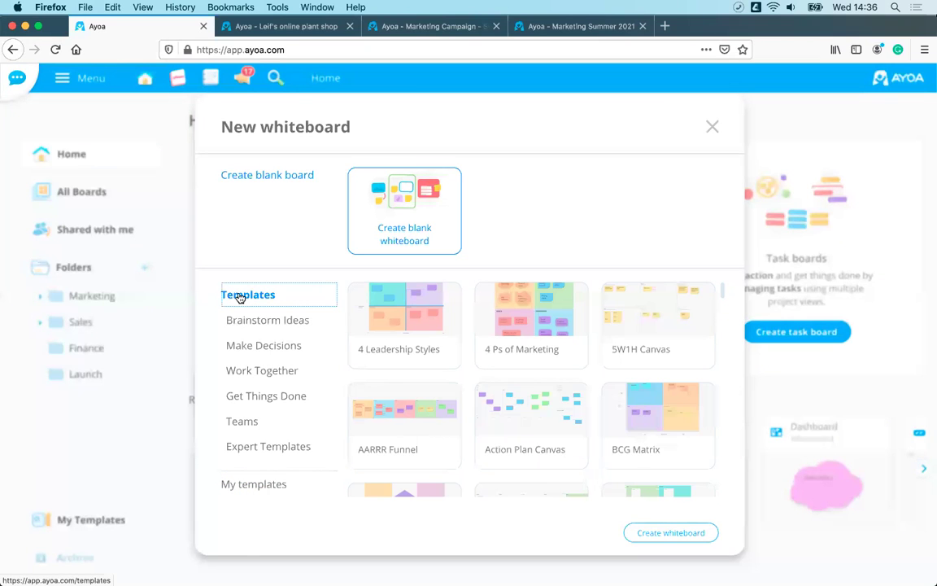
- Choose a blank whiteboard, name it "March 31st" and enter the description "Looking around whiteboard features"
left_click(405, 232)
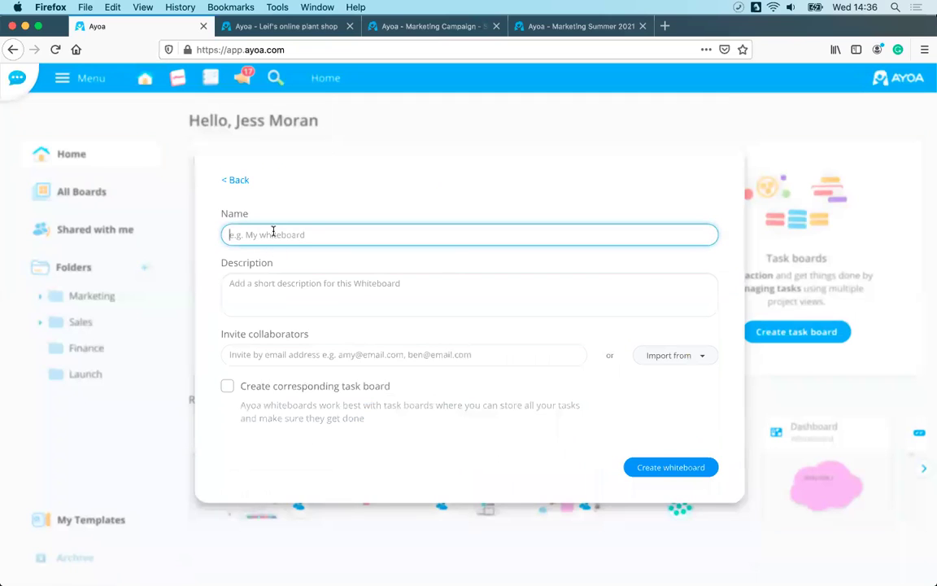
type("March 31st")
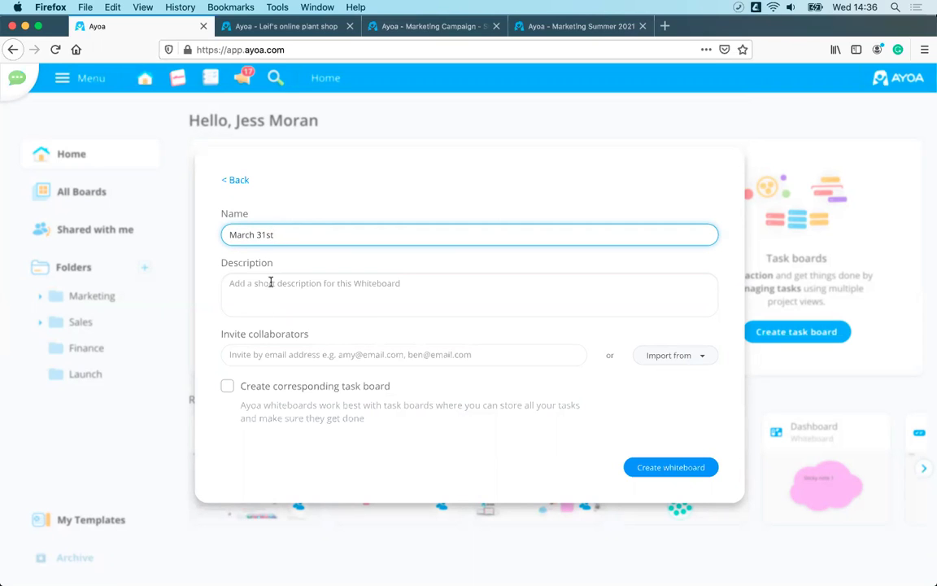
left_click(271, 282)
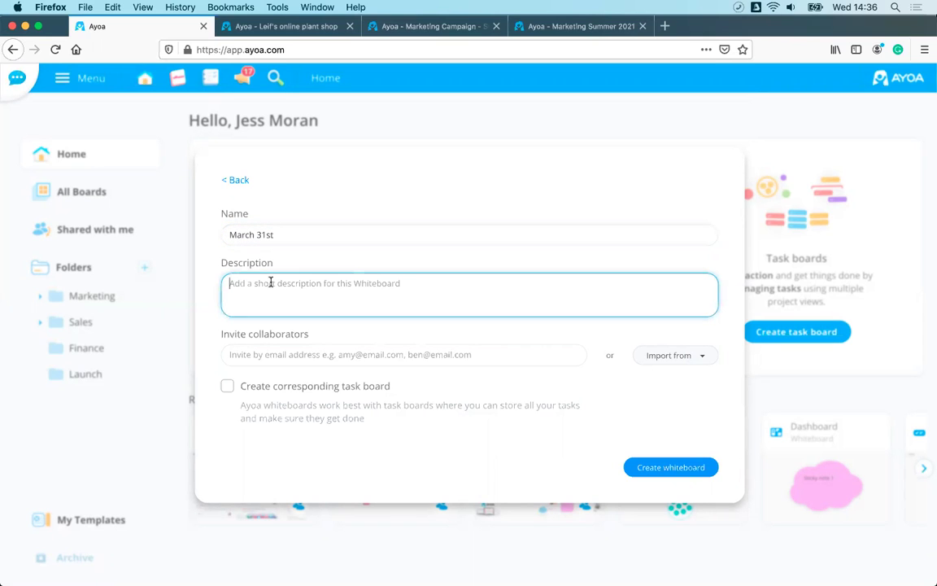
type("L")
type("ooking a")
type("round whiteboard fatures")
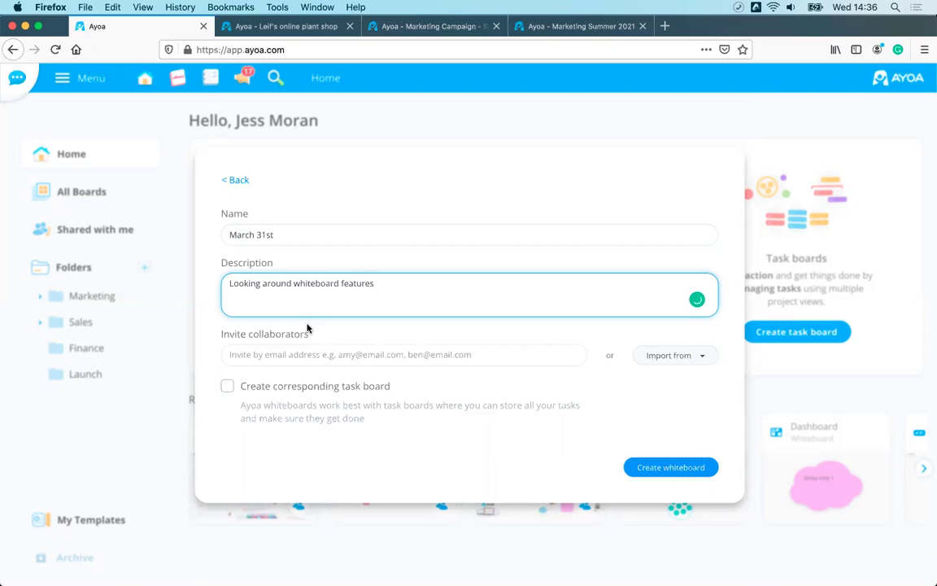
- Search the contacts for "do" and add the matching contact as a collaborator on the new whiteboard
left_click(279, 354)
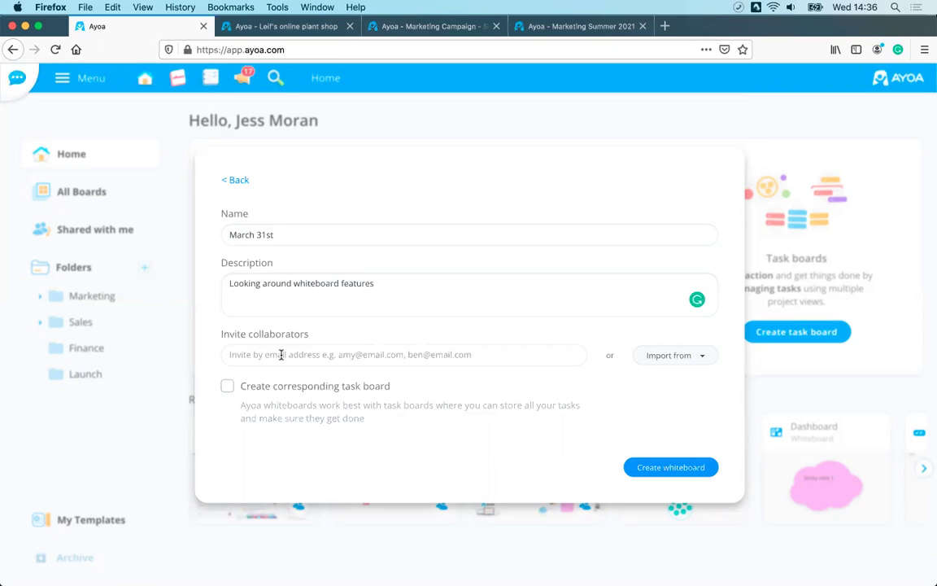
left_click(279, 355)
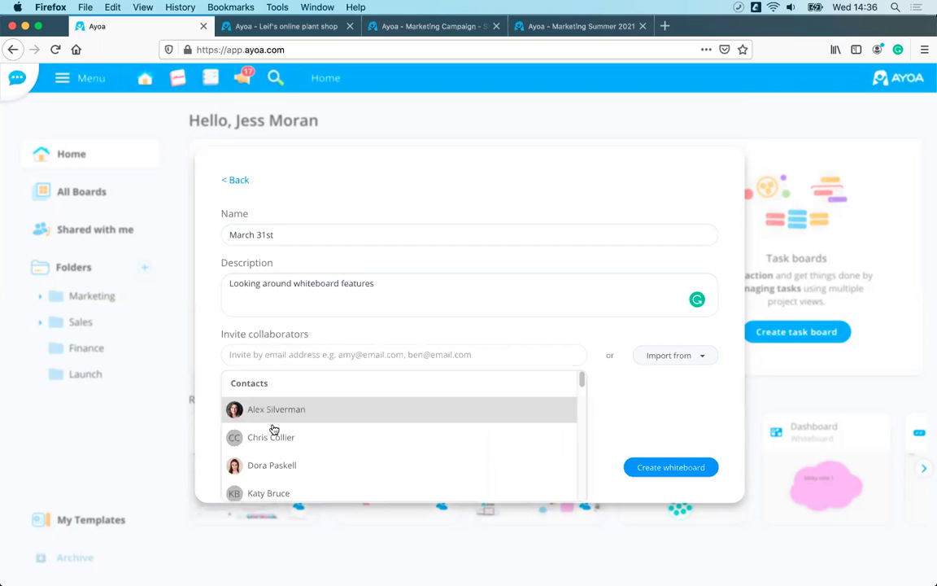
scroll(289, 440, "down", 2)
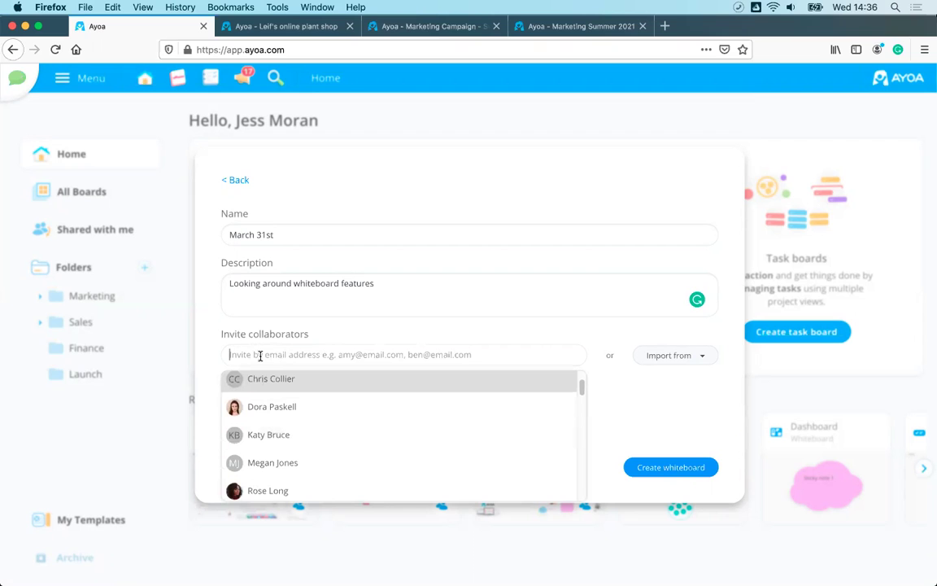
type("do")
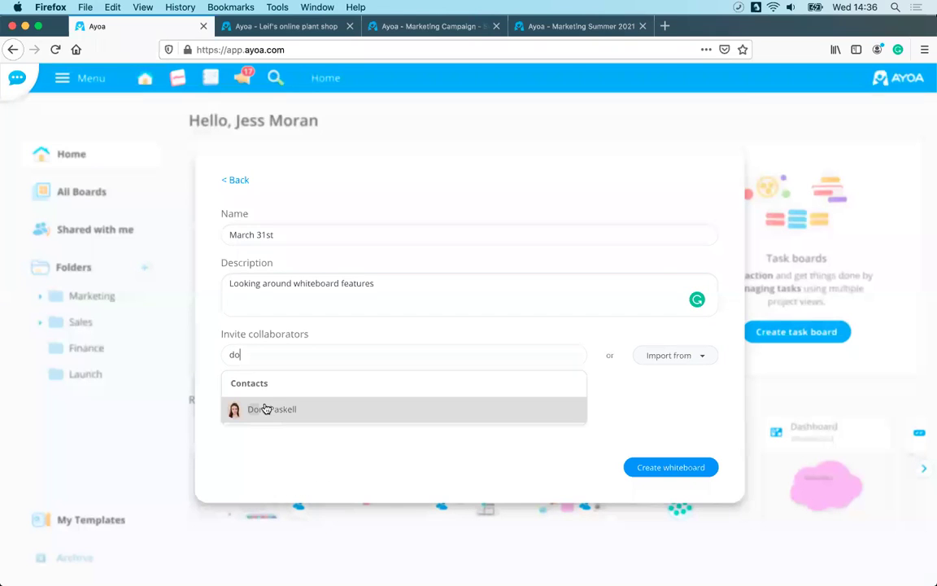
left_click(265, 405)
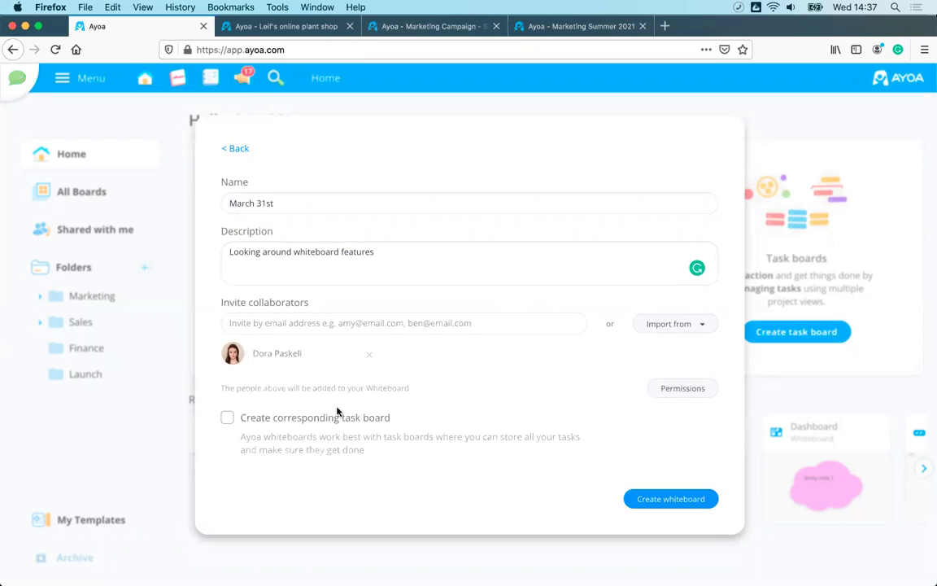
- Enable a corresponding task board for the whiteboard and choose the Kanban Board template for it
left_click(227, 420)
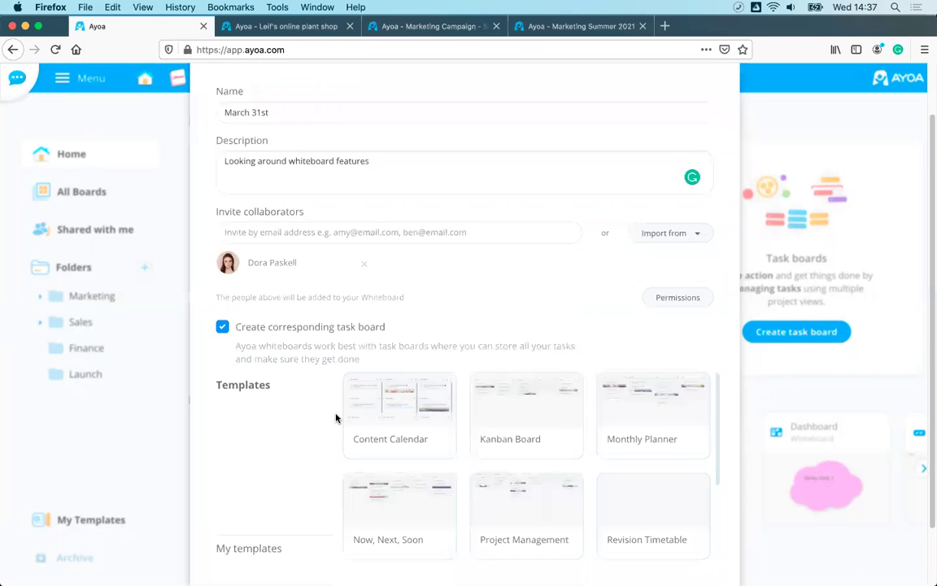
scroll(267, 404, "down", 2)
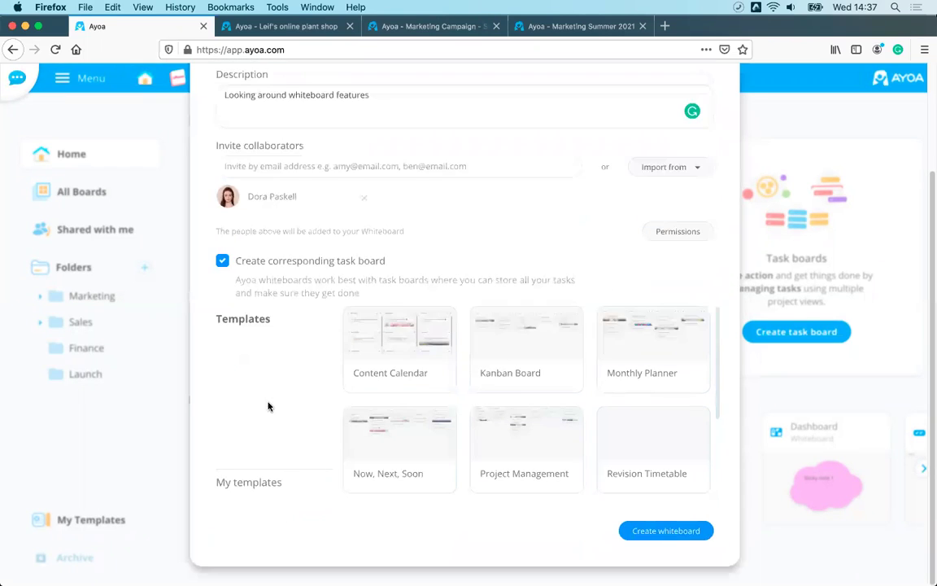
left_click(524, 351)
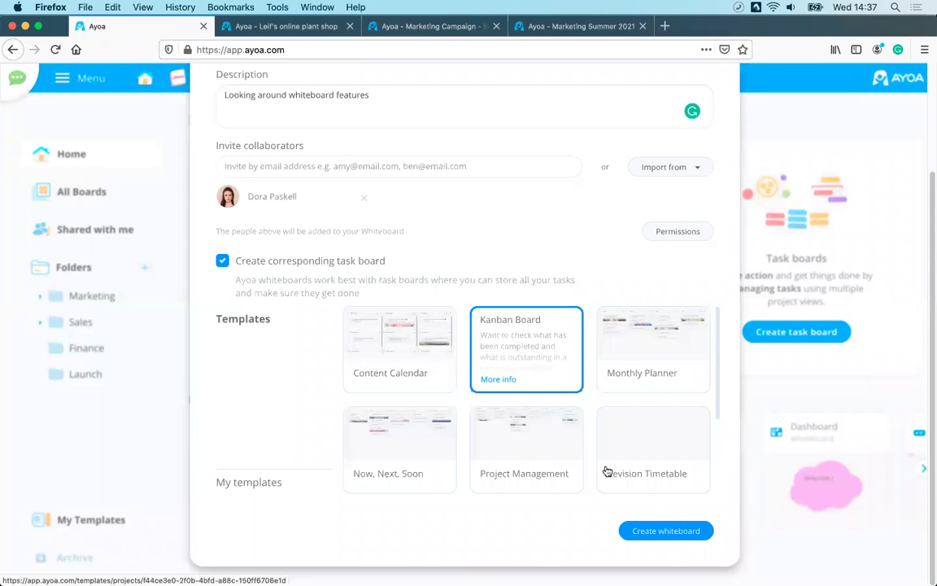
- Create the configured whiteboard and review its sharing settings and member list
left_click(672, 532)
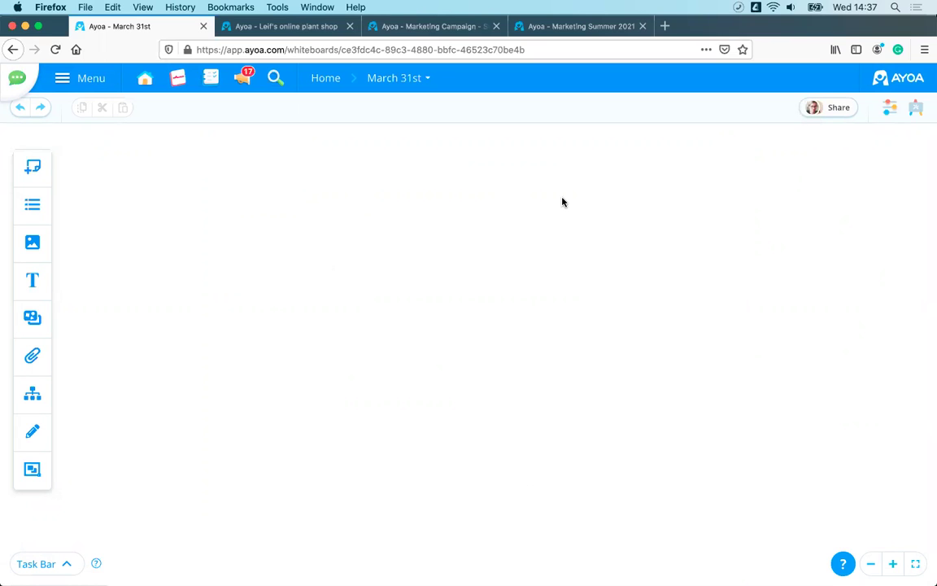
left_click(825, 112)
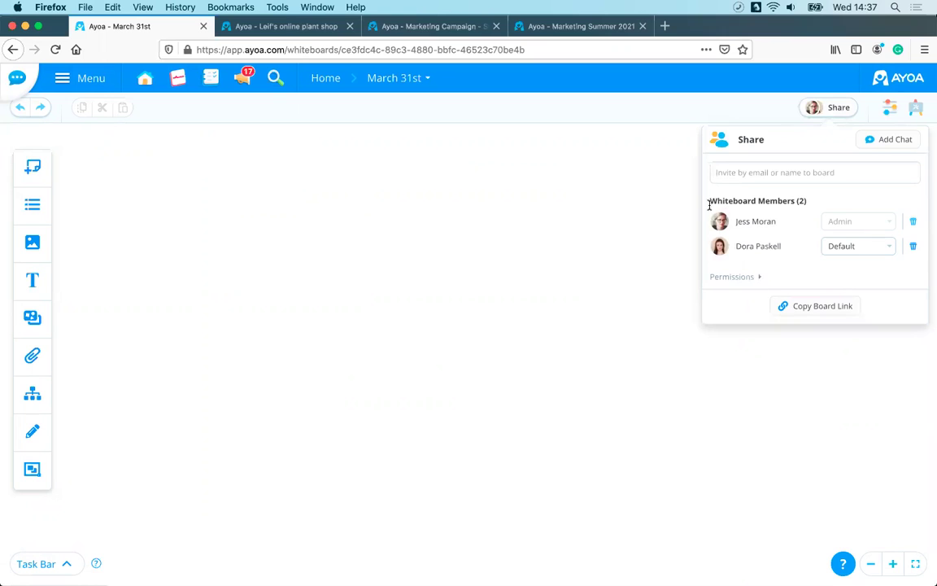
left_click(834, 112)
left_click(833, 112)
left_click(583, 207)
- Add a chat to the whiteboard, send the message "hey guys!" in it and collapse the conversation
left_click(814, 109)
left_click(887, 145)
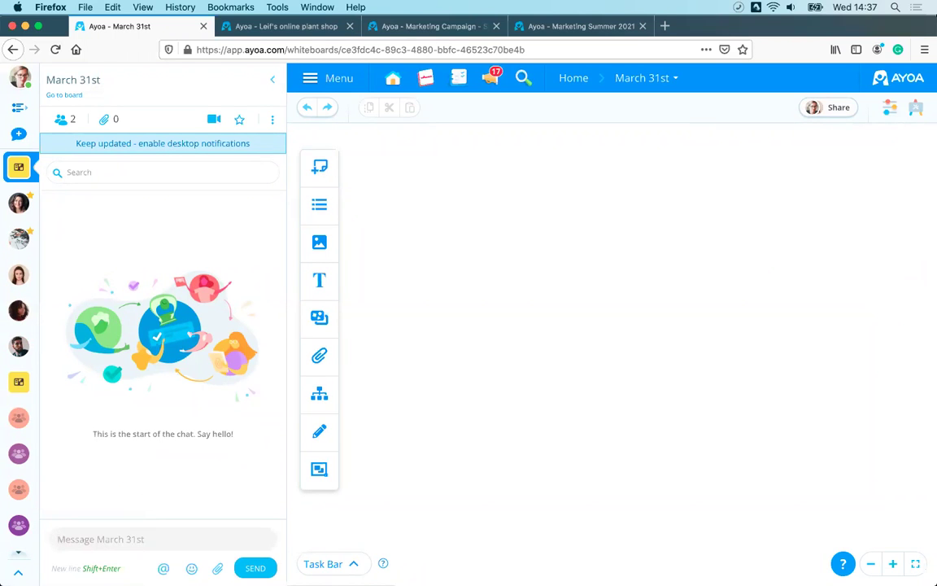
type("hey guys!")
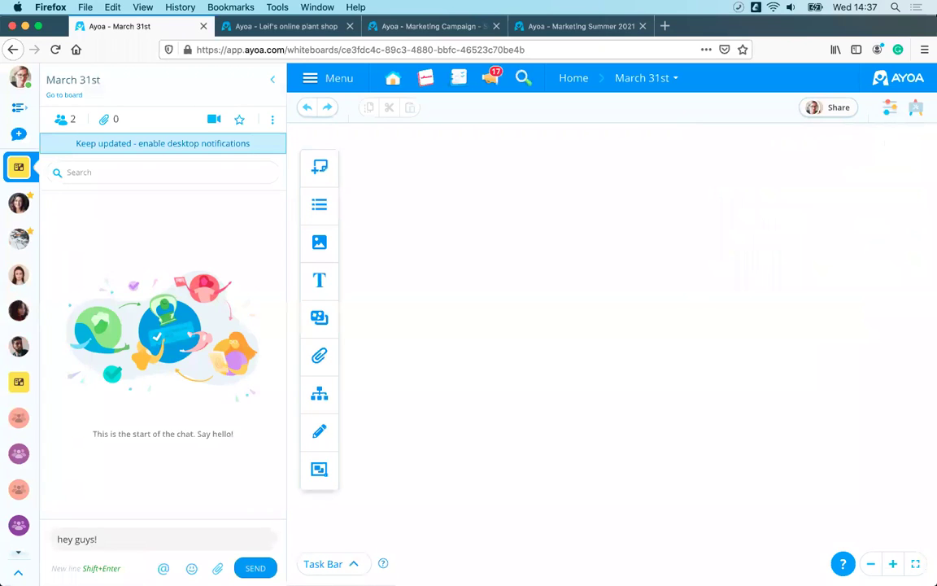
key("Return")
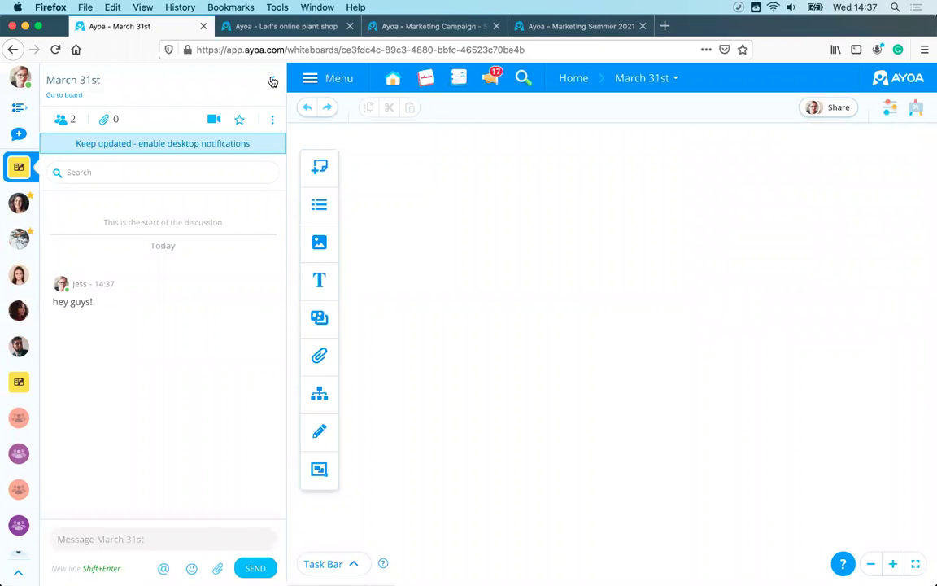
left_click(272, 82)
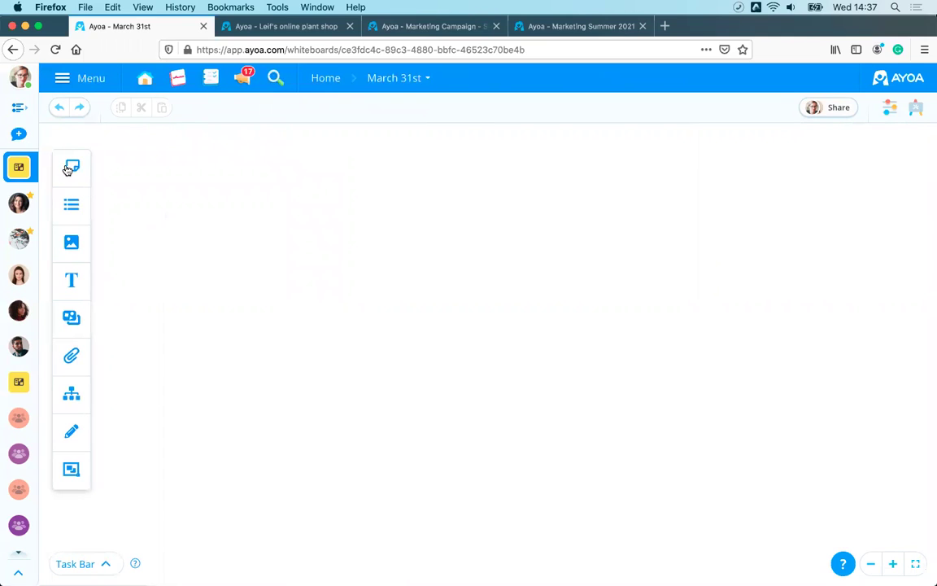
- Place a large purple cloud-shaped note in the upper middle of the whiteboard with the text "sticky note"
left_click(68, 168)
left_click(197, 207)
left_click(248, 213)
left_click(244, 237)
left_click(243, 205)
left_click(183, 332)
left_click(199, 332)
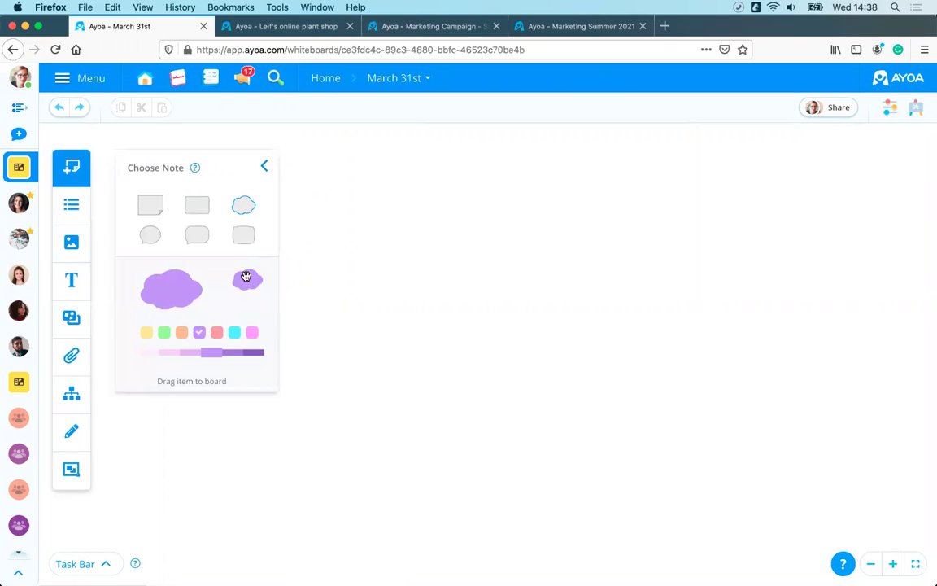
left_click_drag(160, 291, 477, 245)
type("sticky note")
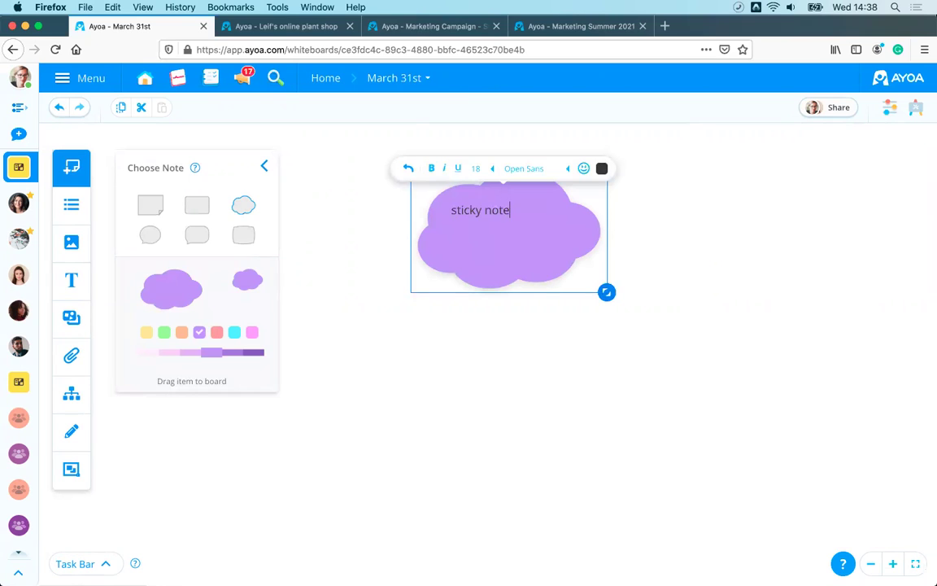
- Format the cloud note's text in the Permanent Marker font at size 36
left_click_drag(522, 207, 470, 197)
key("Escape")
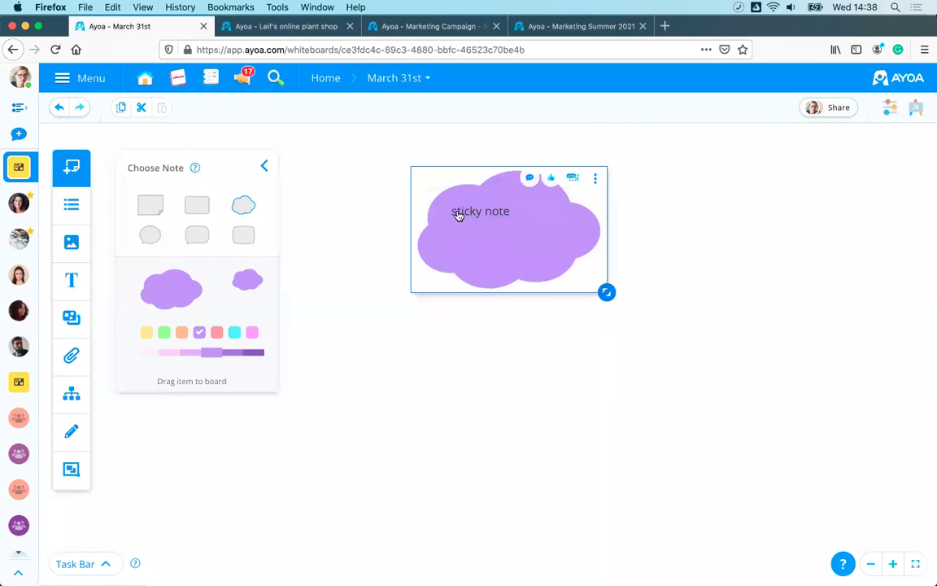
double_click(455, 211)
left_click(529, 171)
scroll(539, 237, "down", 3)
left_click(531, 218)
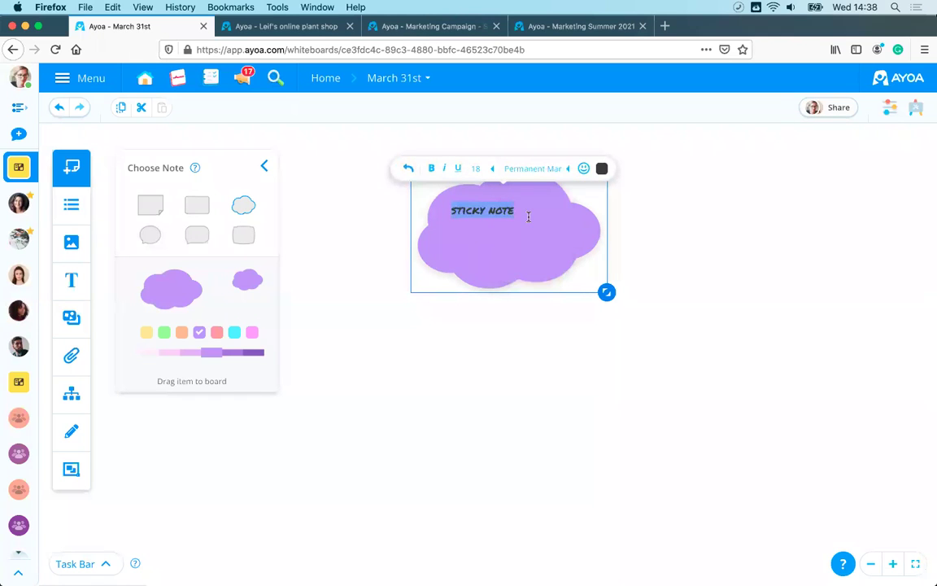
left_click(480, 169)
scroll(478, 269, "down", 3)
left_click(477, 250)
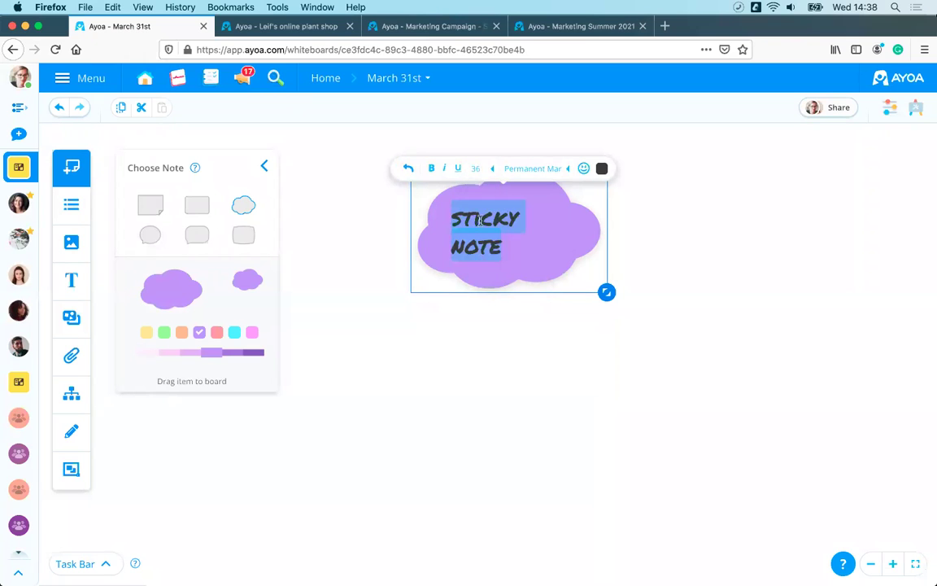
left_click(539, 341)
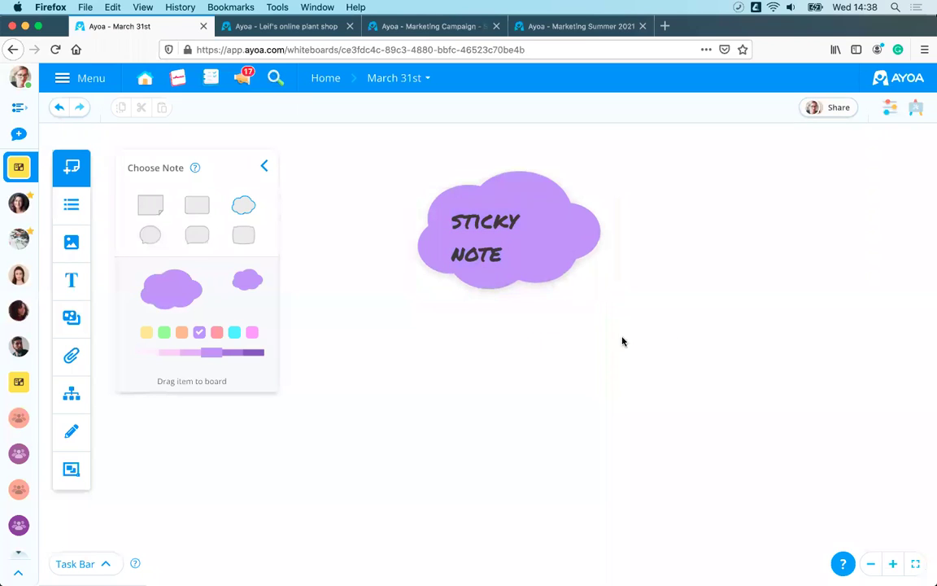
double_click(484, 251)
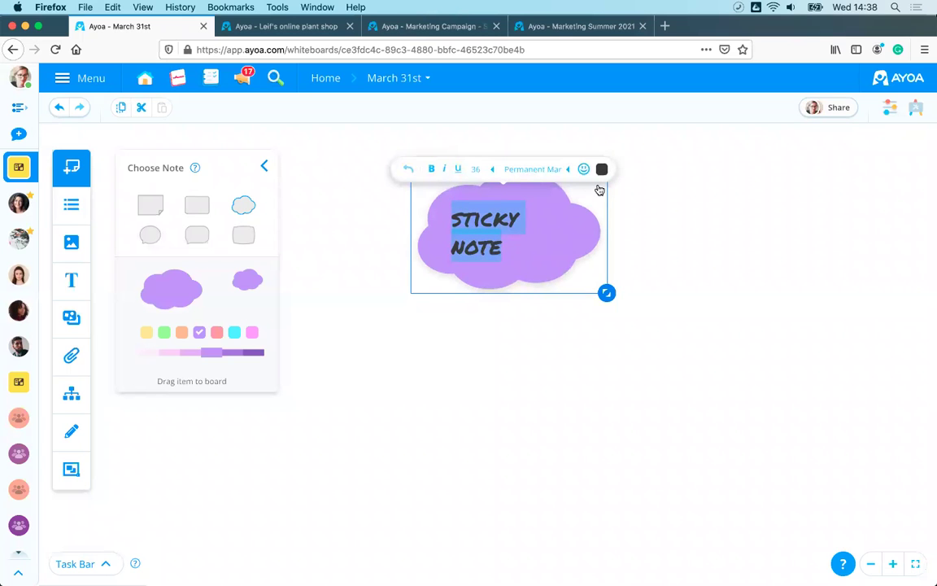
left_click(715, 247)
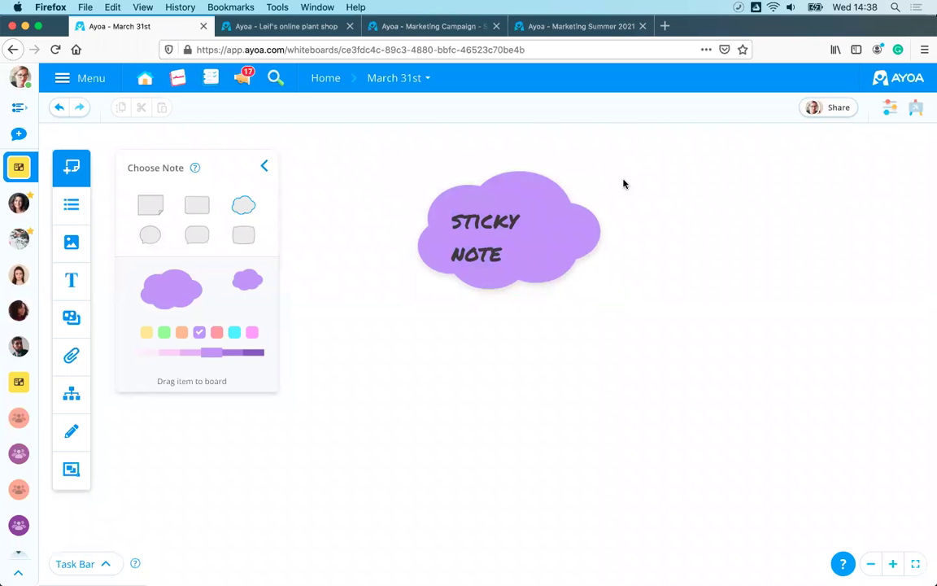
- Change the cloud note's colour to light red
left_click(596, 180)
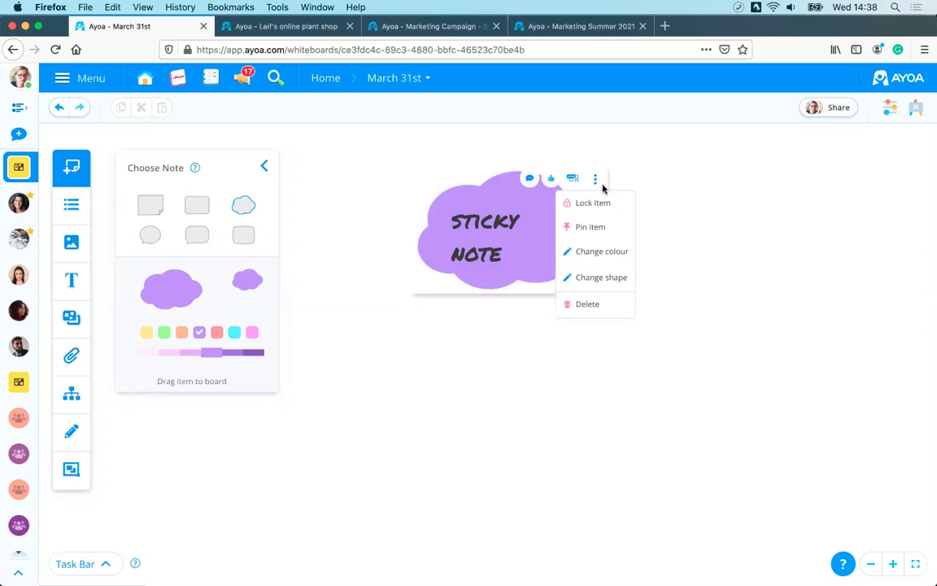
left_click(596, 254)
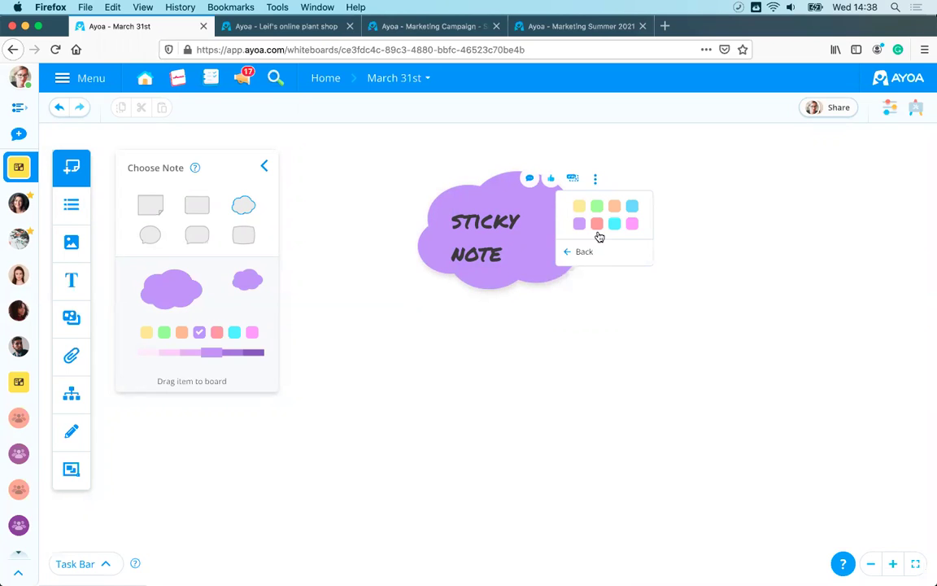
left_click(596, 223)
left_click(585, 351)
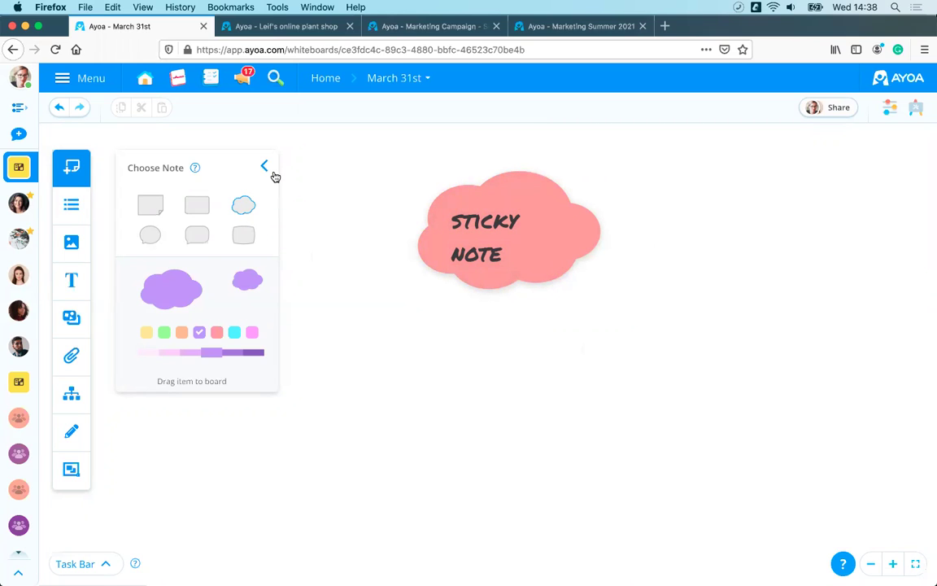
- Add a small purple rounded-rectangle speech bubble reading "one" and a large green oval speech bubble reading "two" below the cloud note
left_click(203, 235)
left_click_drag(244, 286, 413, 341)
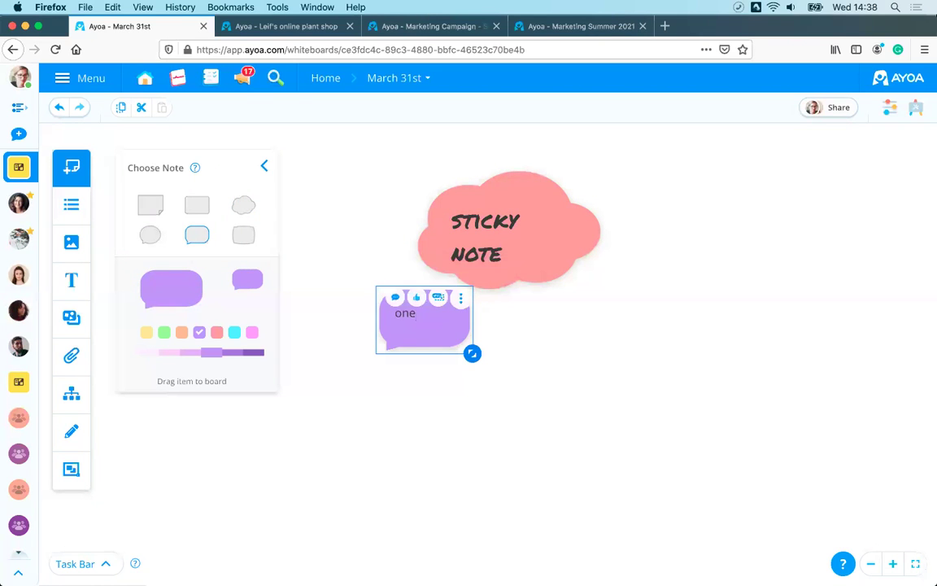
left_click(244, 204)
left_click(149, 235)
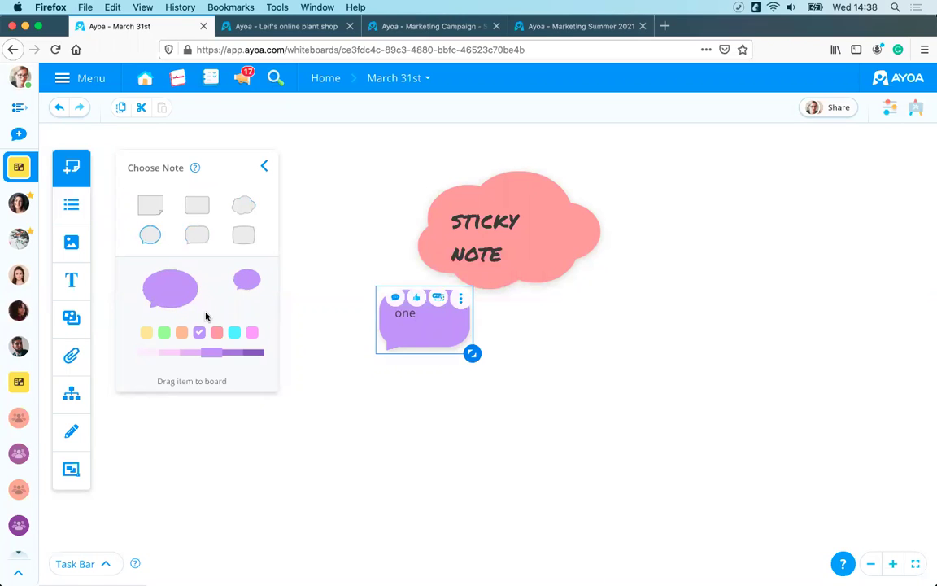
left_click(165, 333)
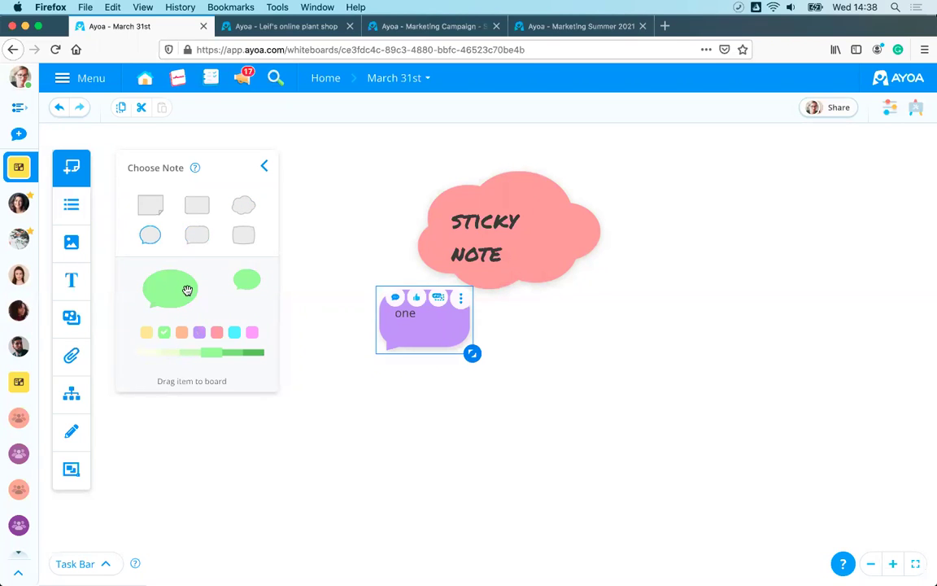
left_click_drag(188, 291, 679, 331)
type("two")
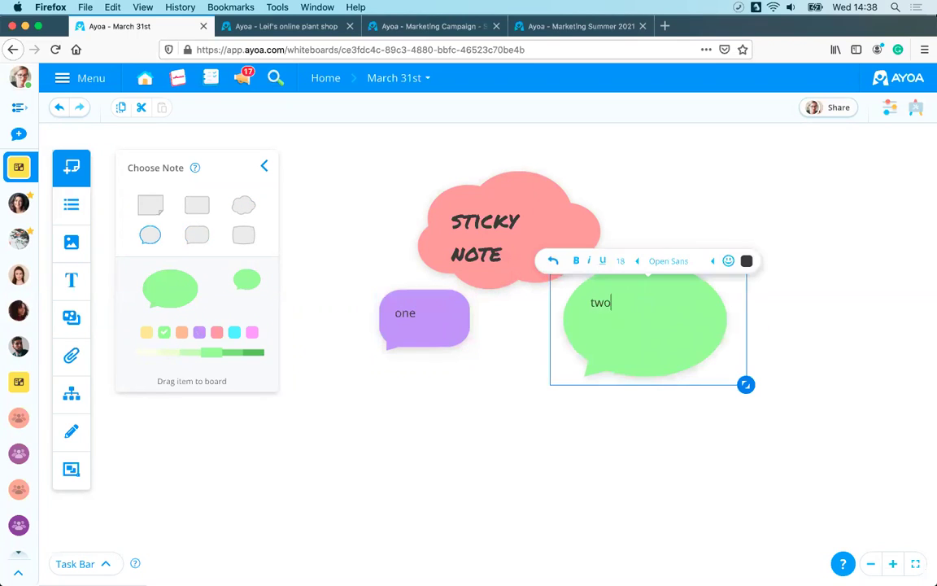
key("Escape")
left_click(525, 474)
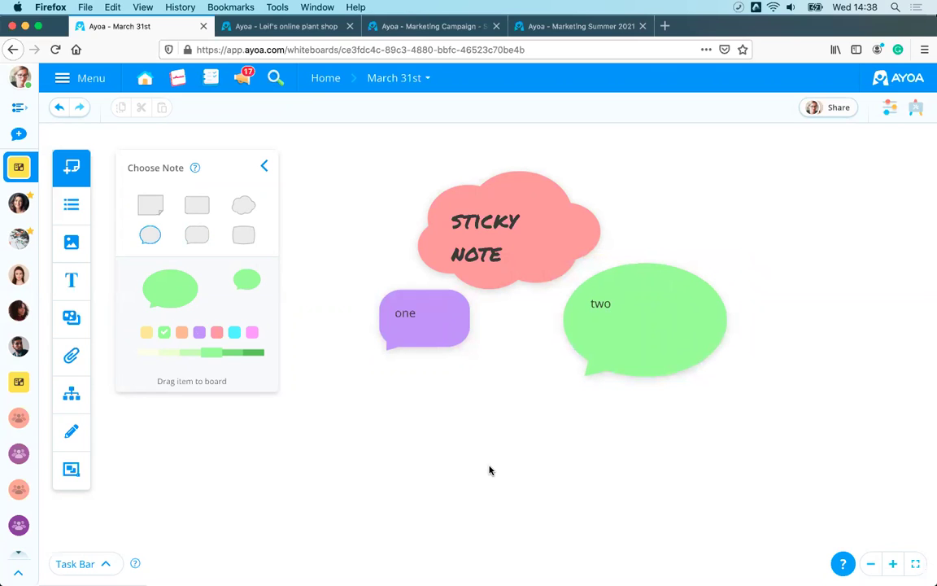
- Stack notes "one" and "two" onto the cloud note to form a collection, and view the collection's contents
left_click(419, 321)
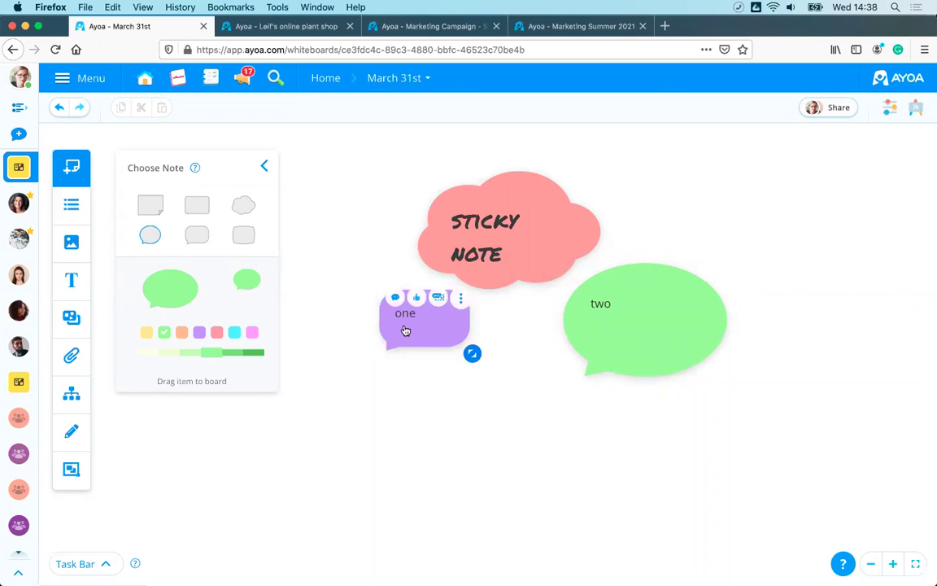
left_click_drag(412, 332, 488, 213)
left_click_drag(624, 291, 493, 205)
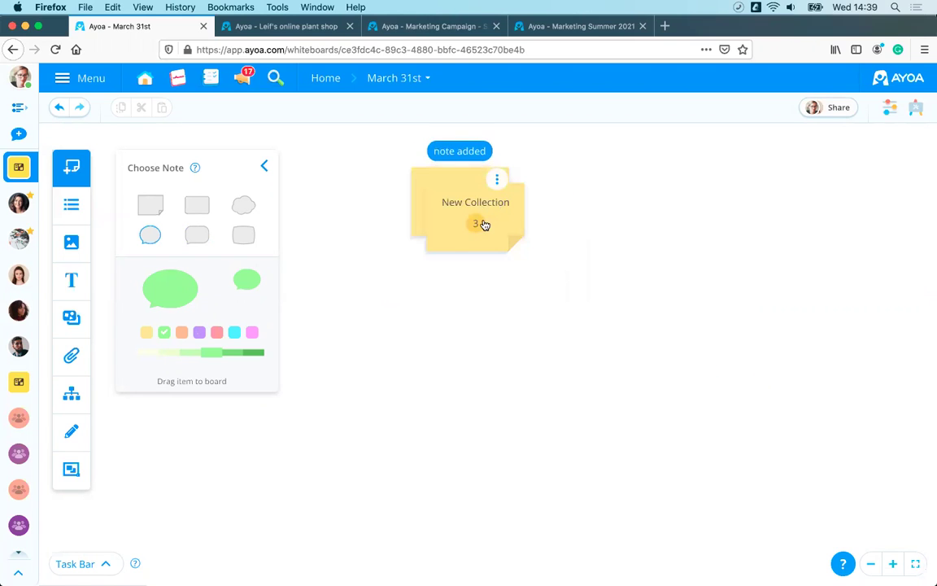
left_click(485, 224)
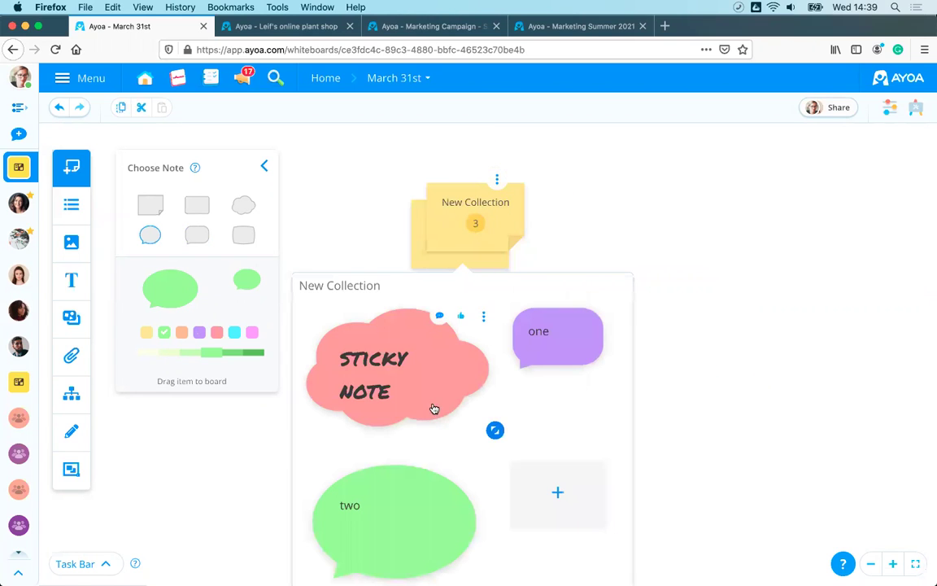
left_click(639, 220)
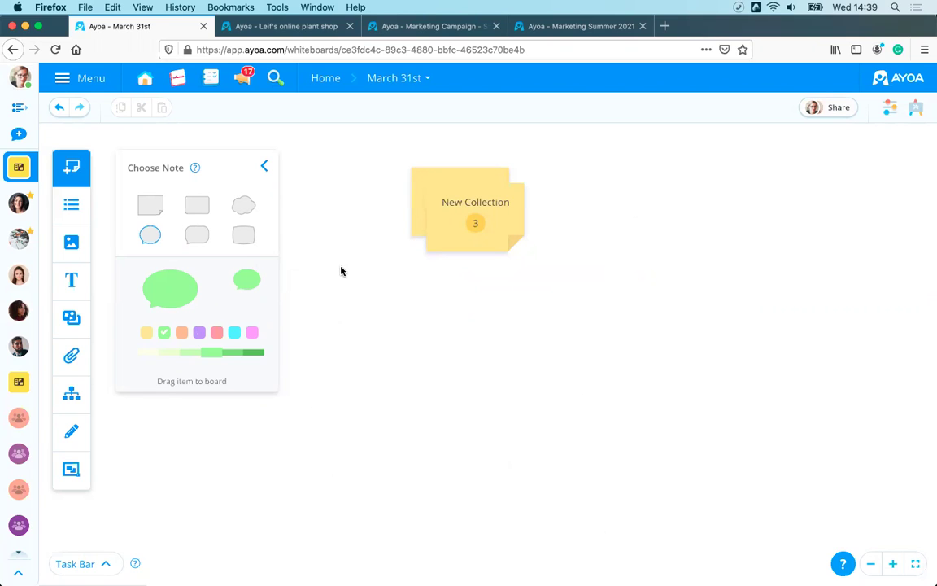
left_click(471, 218)
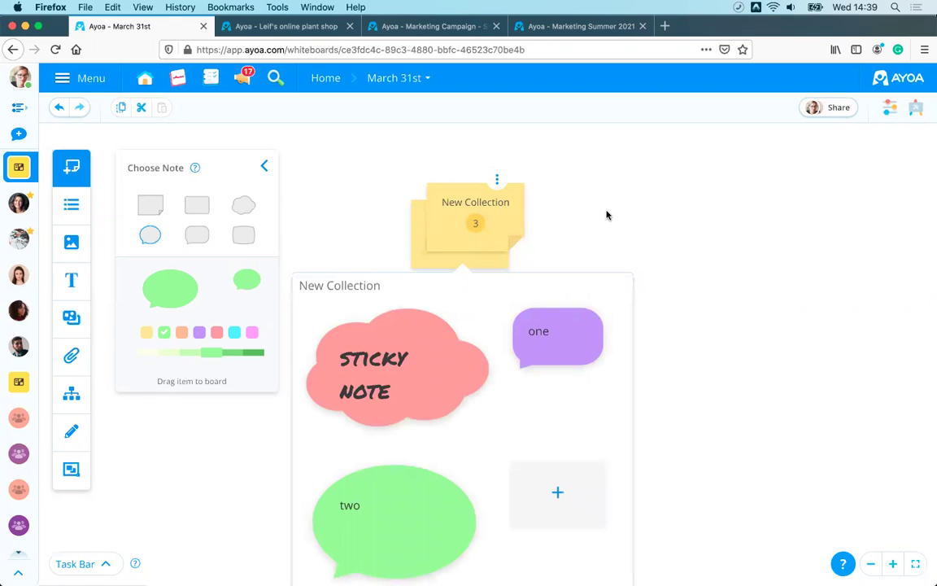
left_click(427, 242)
left_click(265, 169)
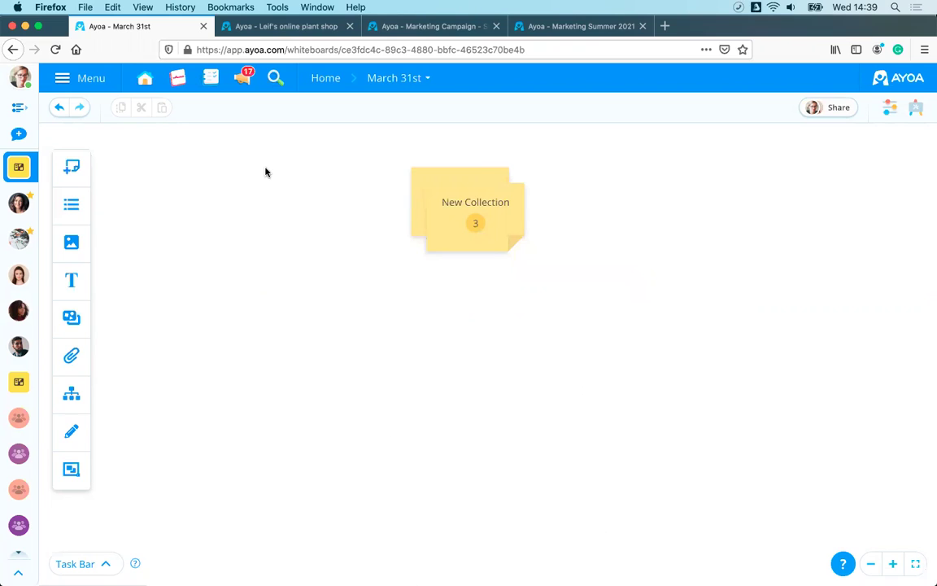
- Place a light cyan numbered list below the note collection and title it "today"
left_click(77, 210)
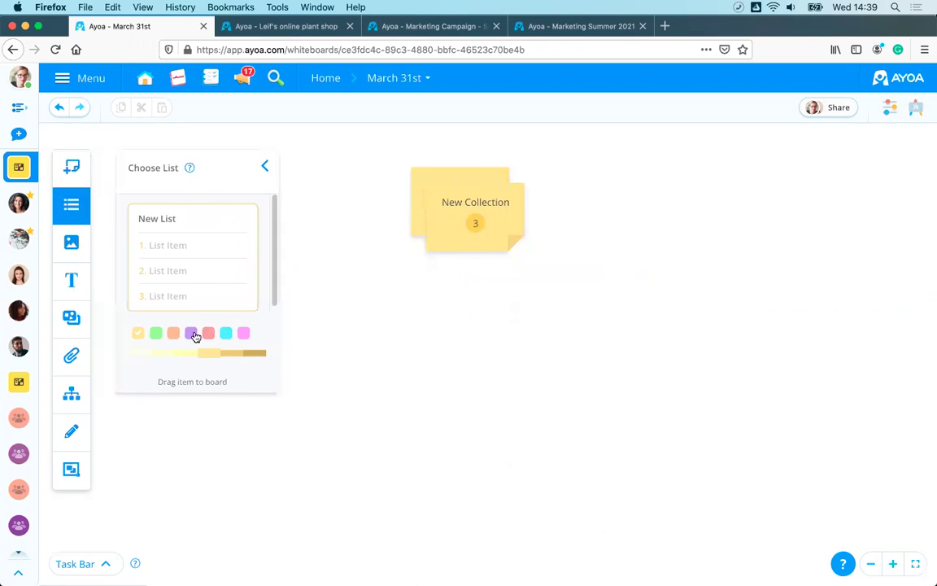
left_click(225, 333)
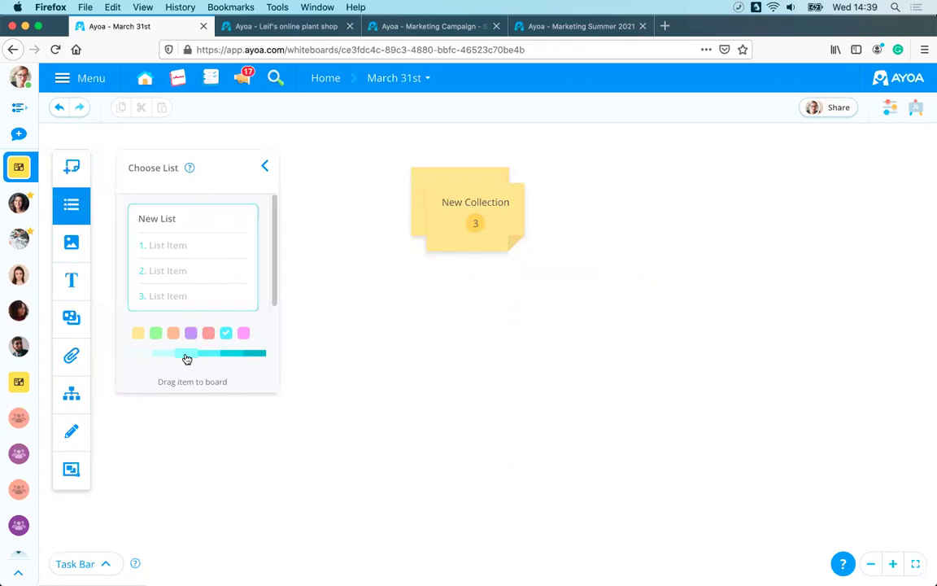
left_click_drag(150, 222, 477, 333)
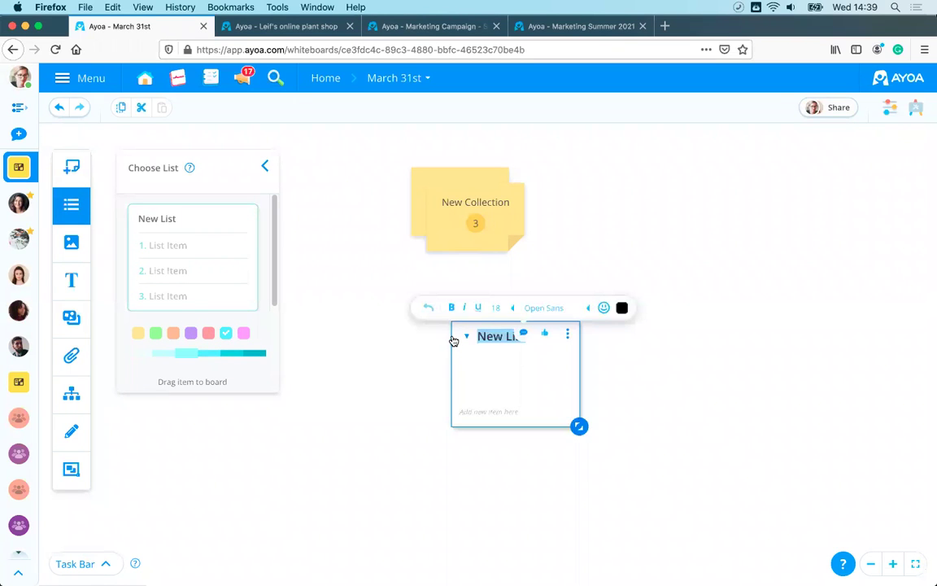
type("today")
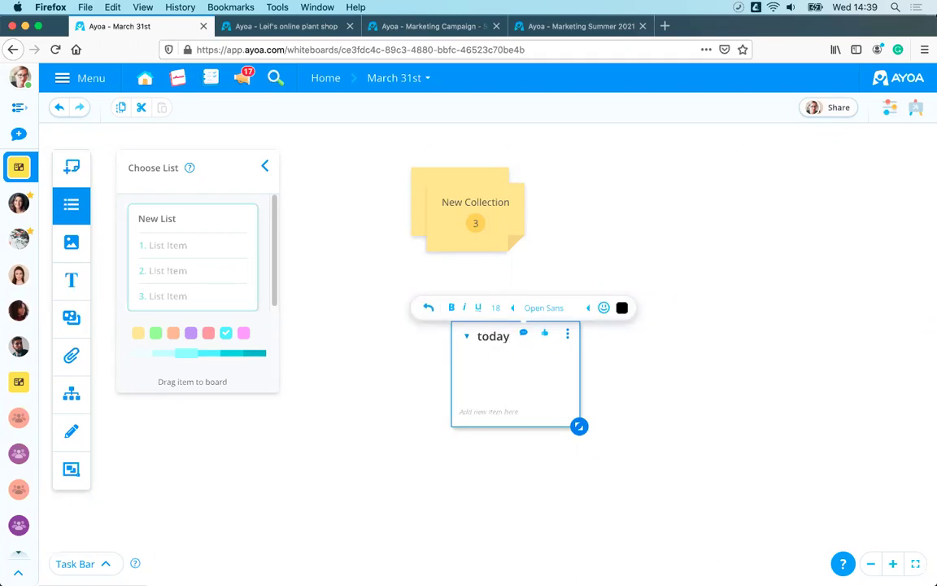
key("Return")
- Add the items "one", "two", "three" and "four" to the "today" list
left_click(502, 414)
type("o")
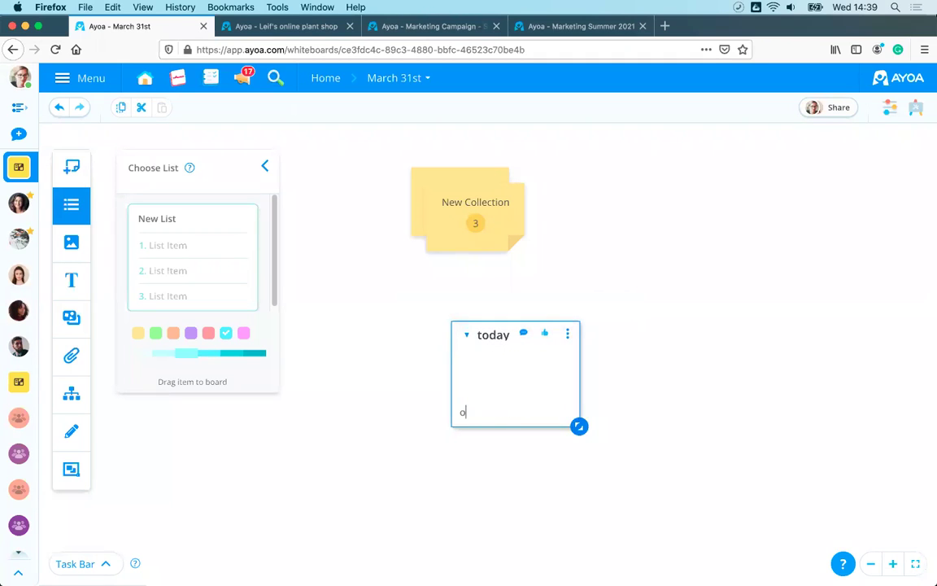
type("ne")
key("Return")
type("two")
key("Return")
type("three")
key("Return")
type("four")
key("Return")
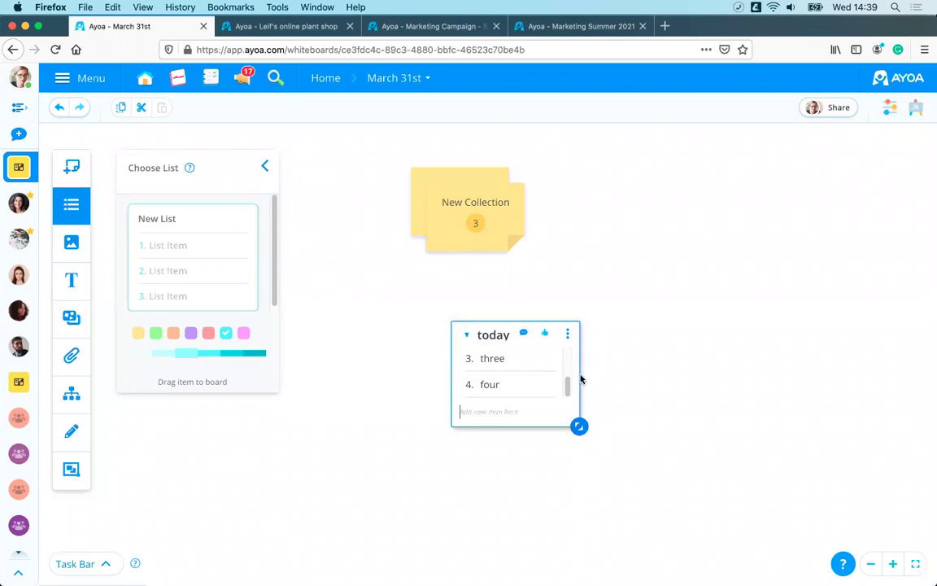
left_click_drag(567, 384, 567, 357)
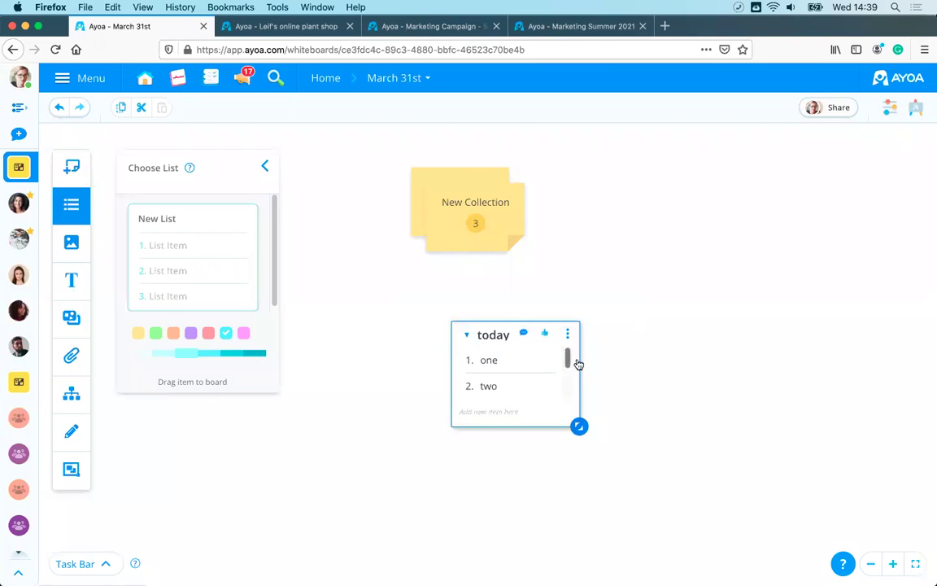
- Enlarge the "today" list until all four items fit, and move it to the right of the note collection
left_click_drag(579, 427, 630, 485)
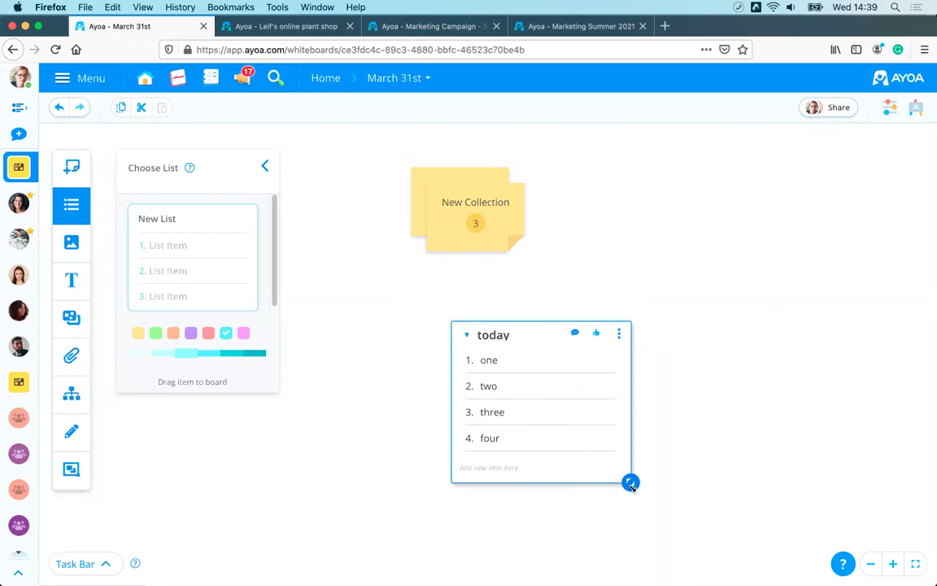
left_click(716, 459)
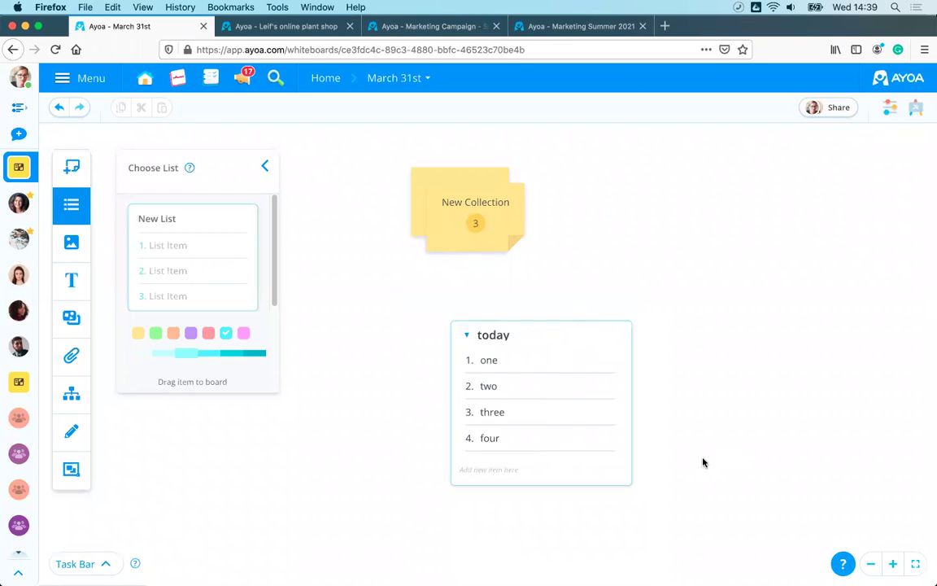
left_click_drag(590, 477, 735, 338)
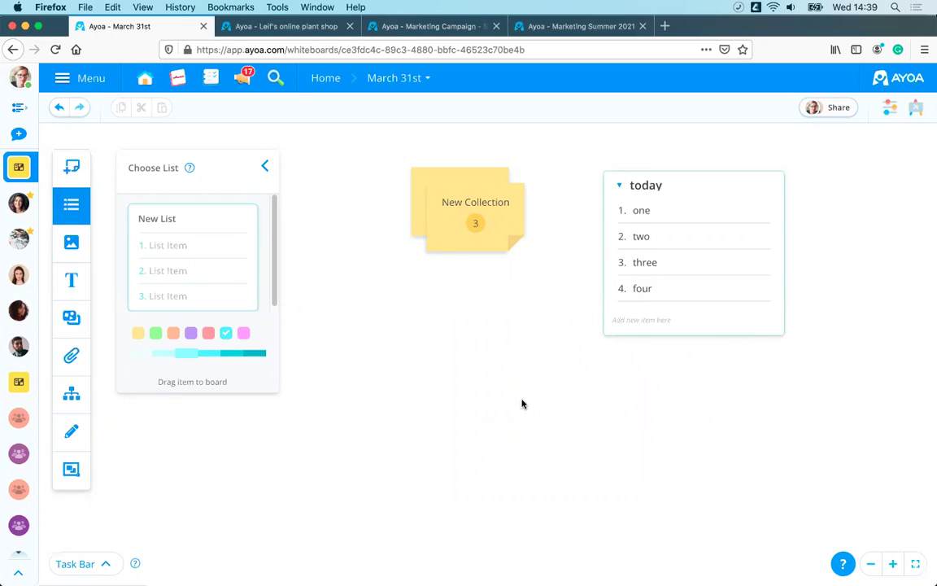
left_click(266, 167)
- Place a grinning emoji below the note collection and a raised-eyebrow emoji, found by searching "face", below the "today" list
left_click(72, 242)
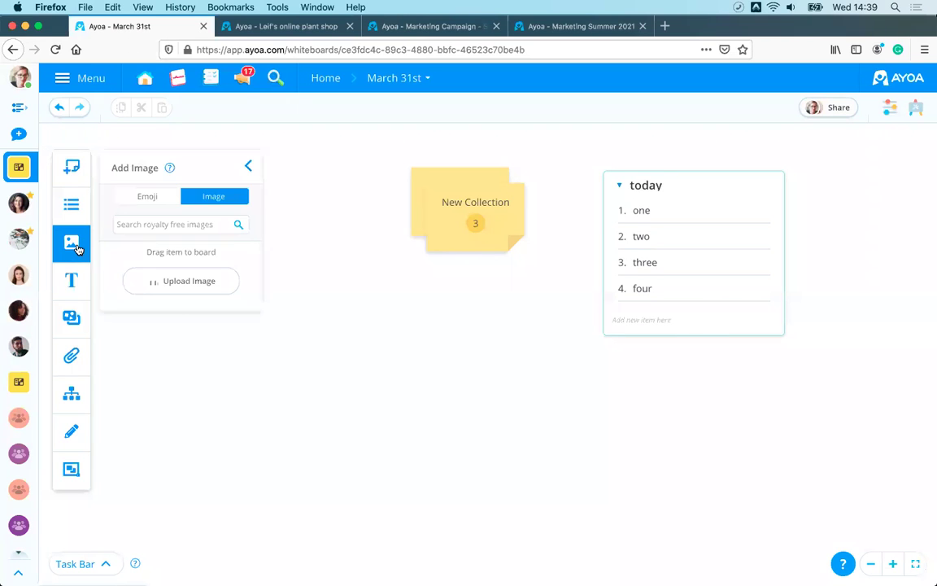
left_click(169, 200)
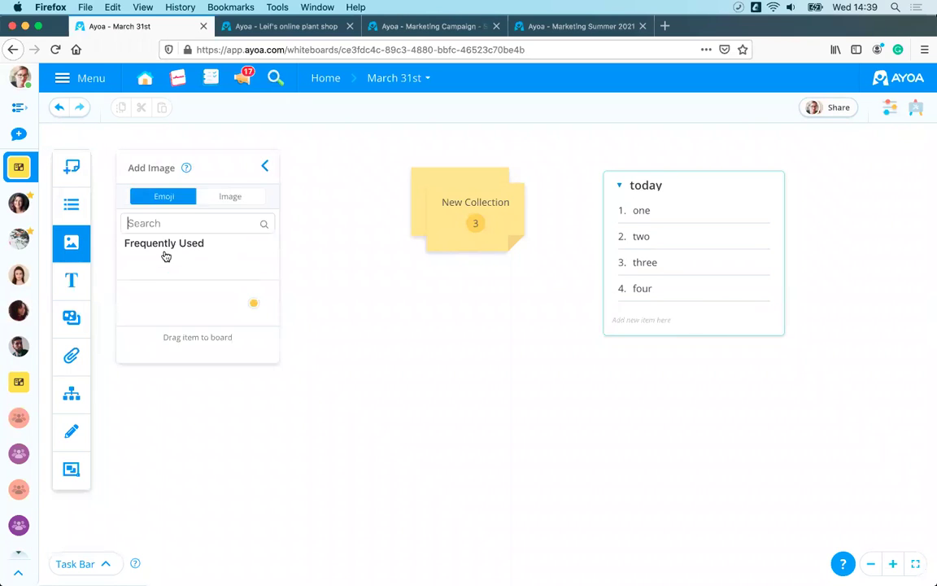
left_click_drag(155, 263, 516, 366)
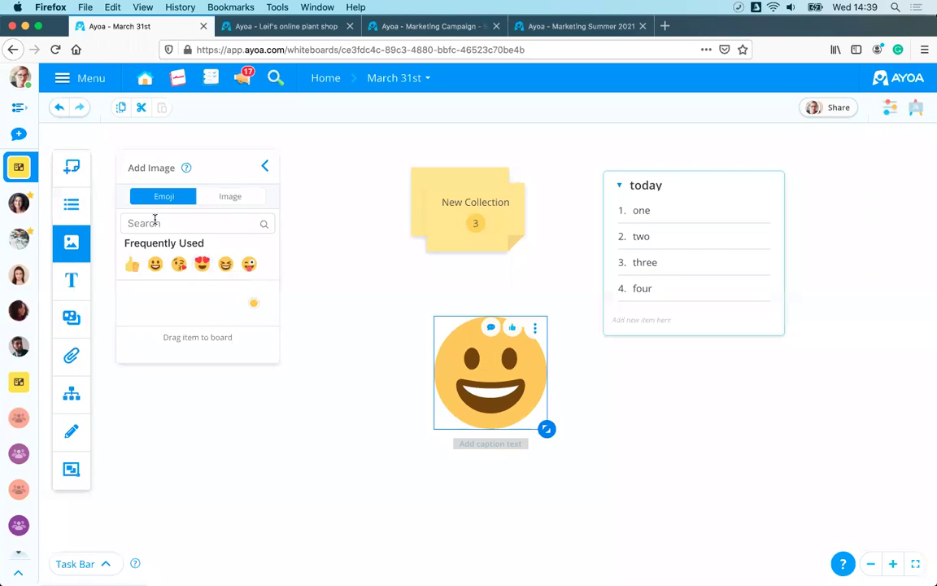
type("face")
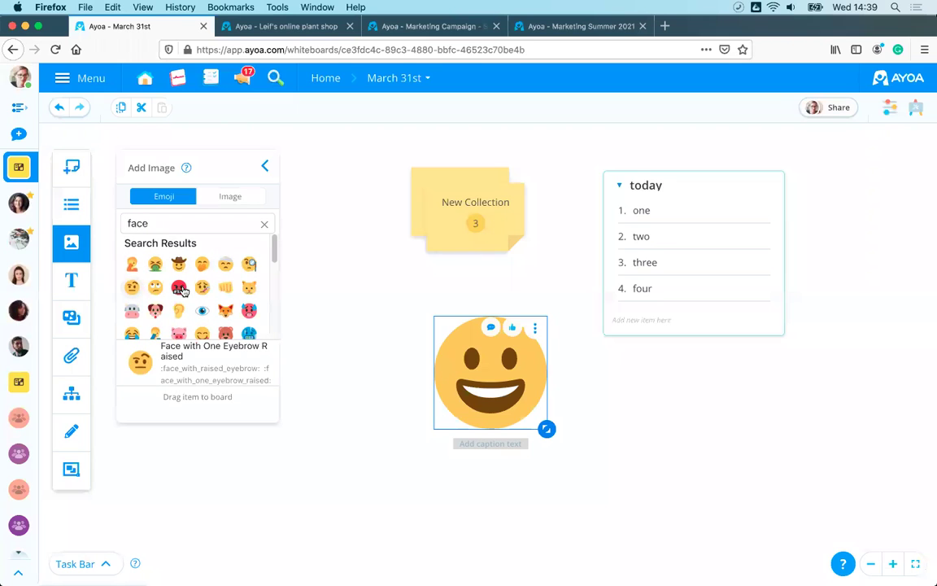
left_click_drag(155, 286, 736, 415)
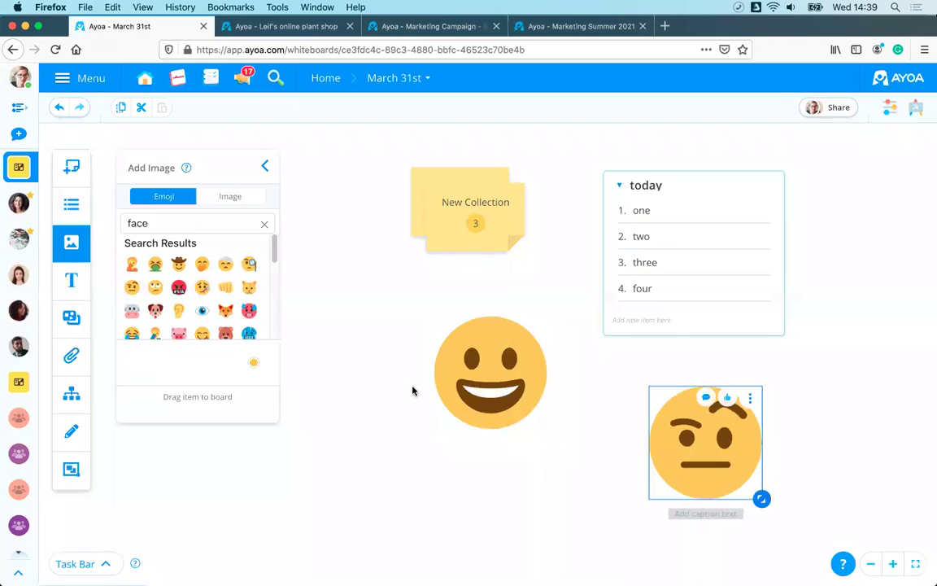
left_click(265, 225)
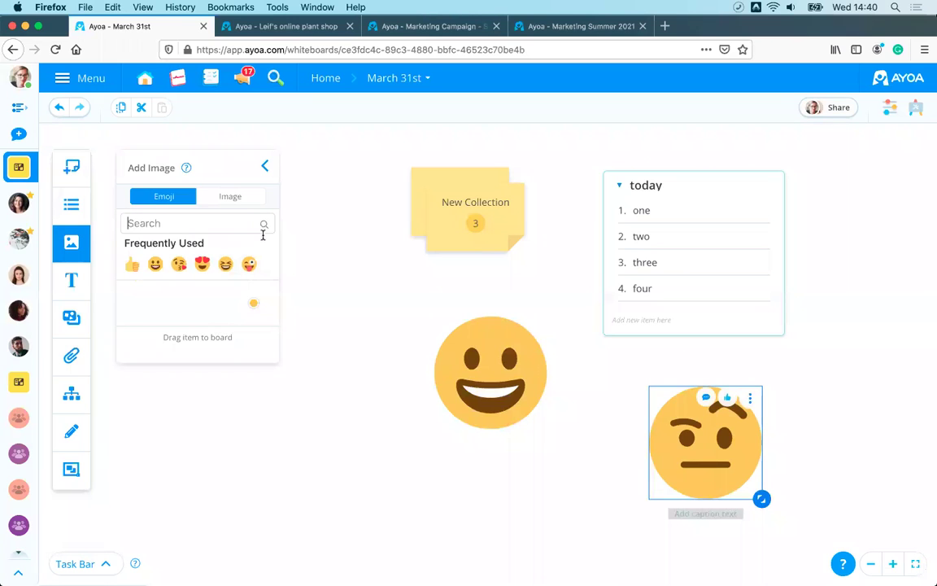
- Search the royalty-free images for "cat" and place the photo of the sitting ginger-and-white cat on the whiteboard
left_click(222, 197)
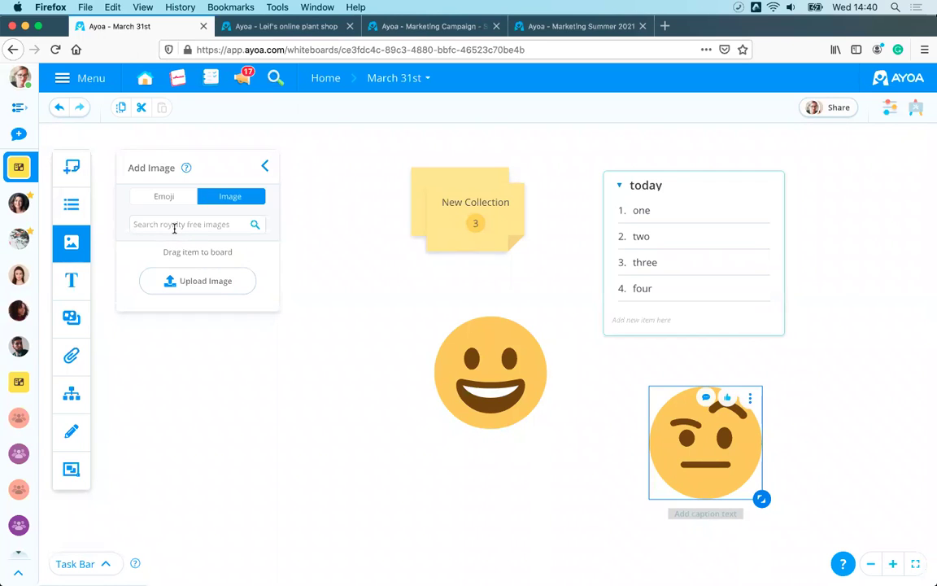
type("cat")
left_click(256, 227)
scroll(228, 301, "down", 8)
scroll(228, 301, "down", 6)
scroll(228, 301, "down", 6)
scroll(228, 301, "down", 5)
left_click_drag(170, 312, 340, 304)
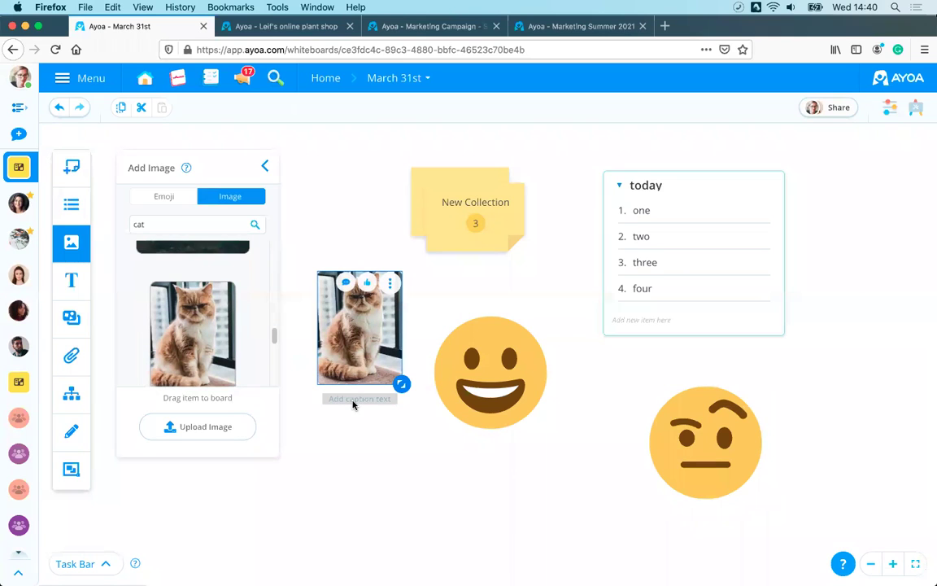
- Caption the cat photo "this is a cat" and move it to the right of the "today" list
left_click(354, 400)
type("this is a cat")
left_click_drag(350, 309, 864, 380)
left_click(330, 348)
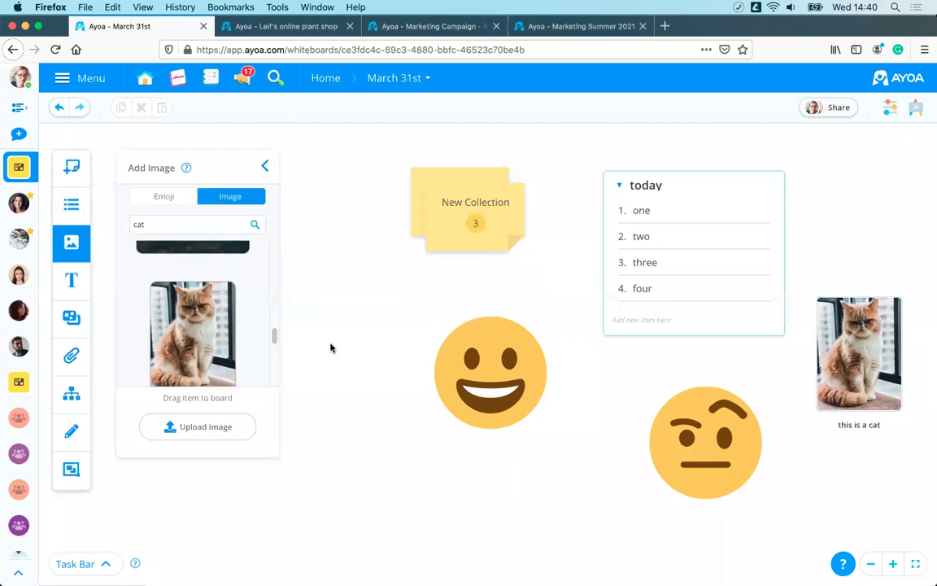
left_click(262, 170)
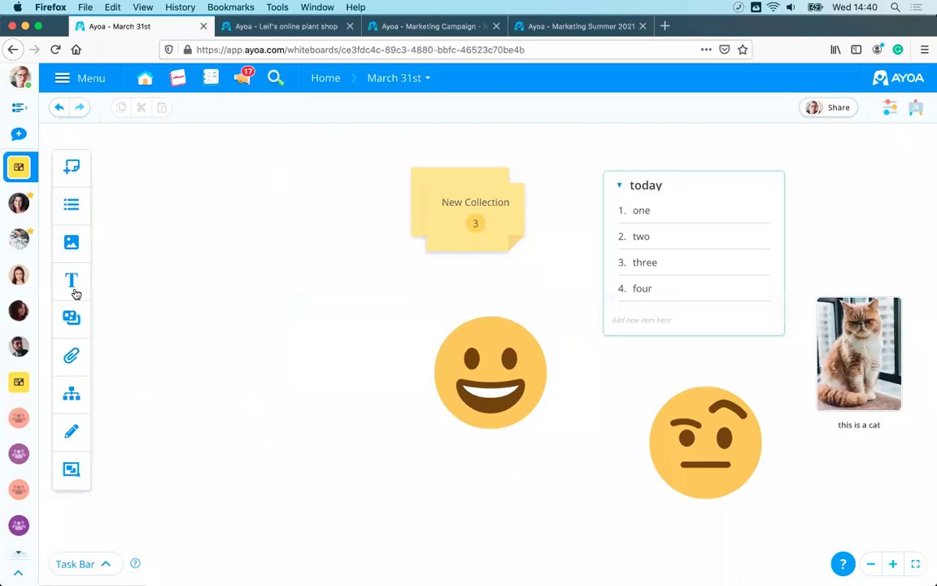
- Add the text "This is a cat" in green directly above the cat photo
left_click(72, 282)
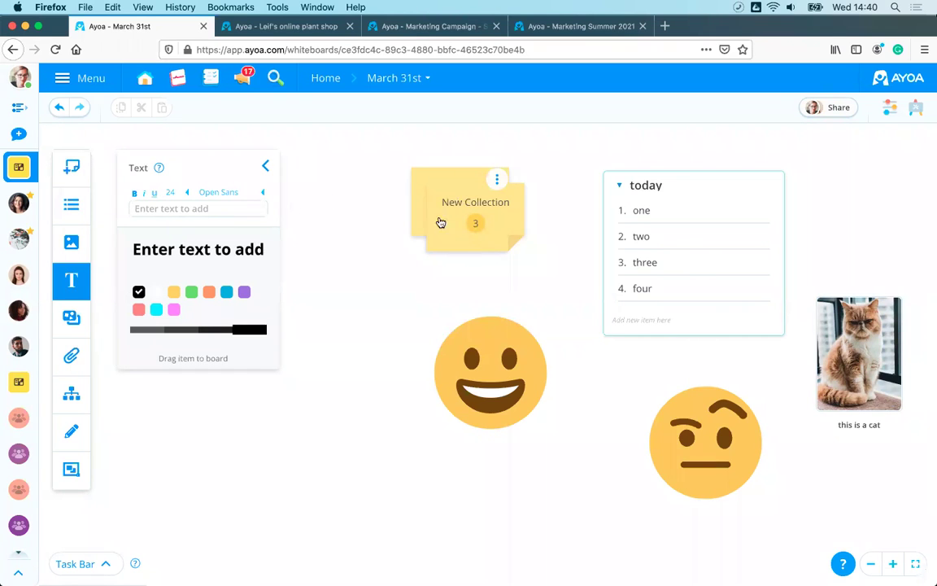
left_click(164, 210)
type("tH")
key("BackSpace")
key("BackSpace")
type("This is a cat")
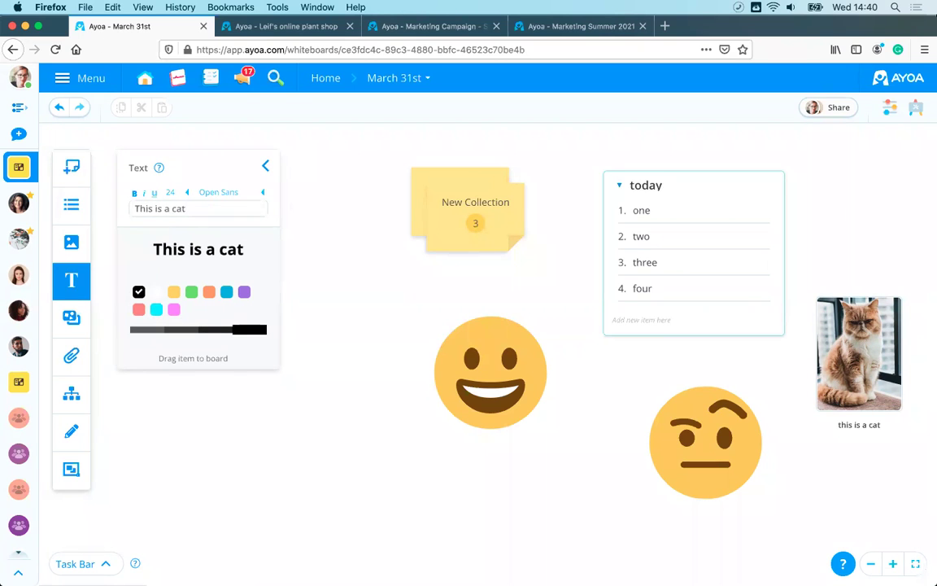
left_click(244, 291)
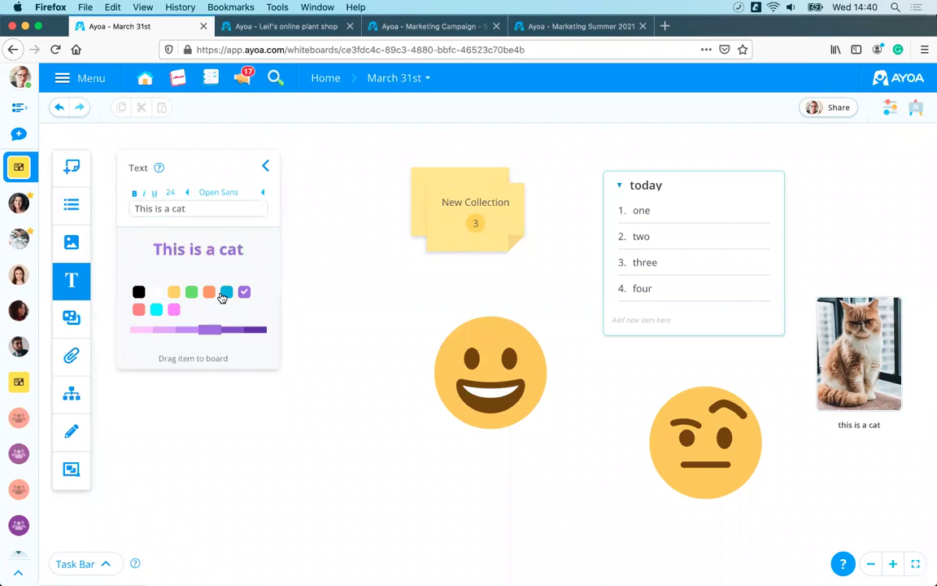
left_click(178, 294)
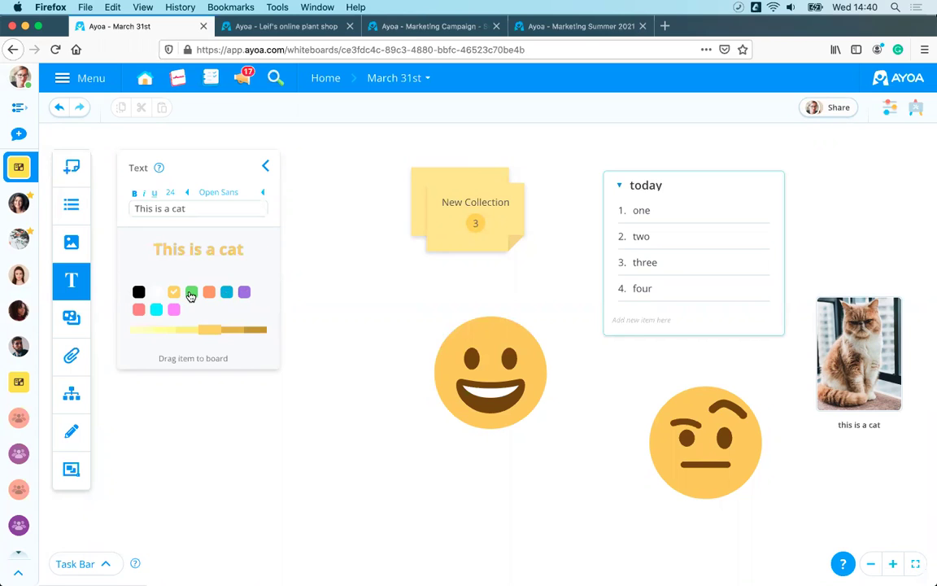
left_click(191, 293)
left_click_drag(167, 249, 838, 279)
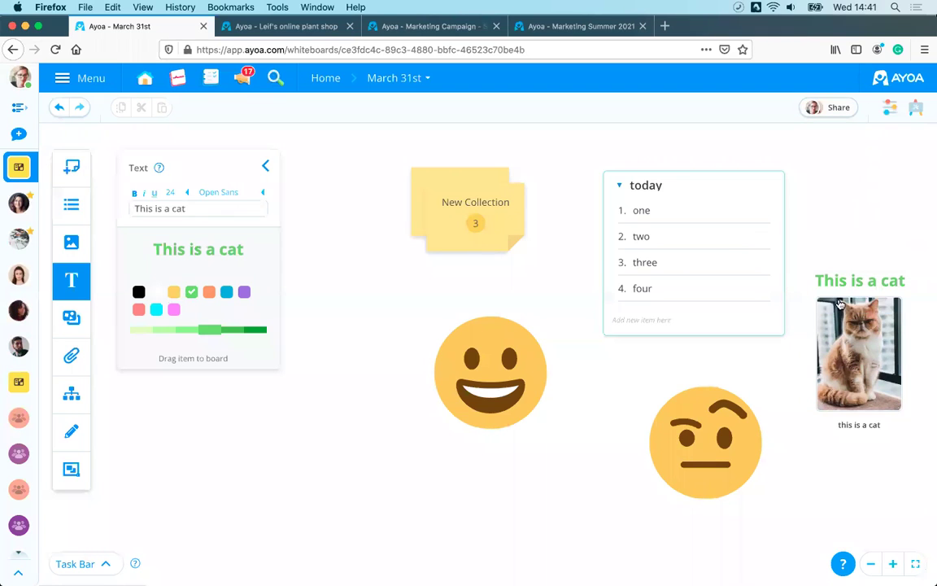
- Browse the existing boards by type and place the "Leif's online plant shop" whiteboard below the note collection
left_click(71, 319)
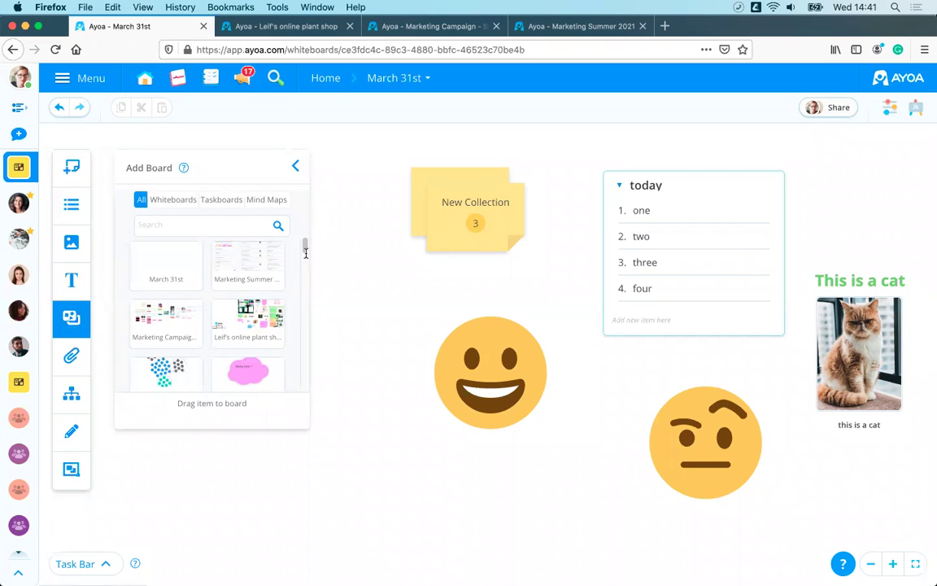
scroll(304, 247, "down", 3)
scroll(302, 236, "up", 3)
left_click(172, 199)
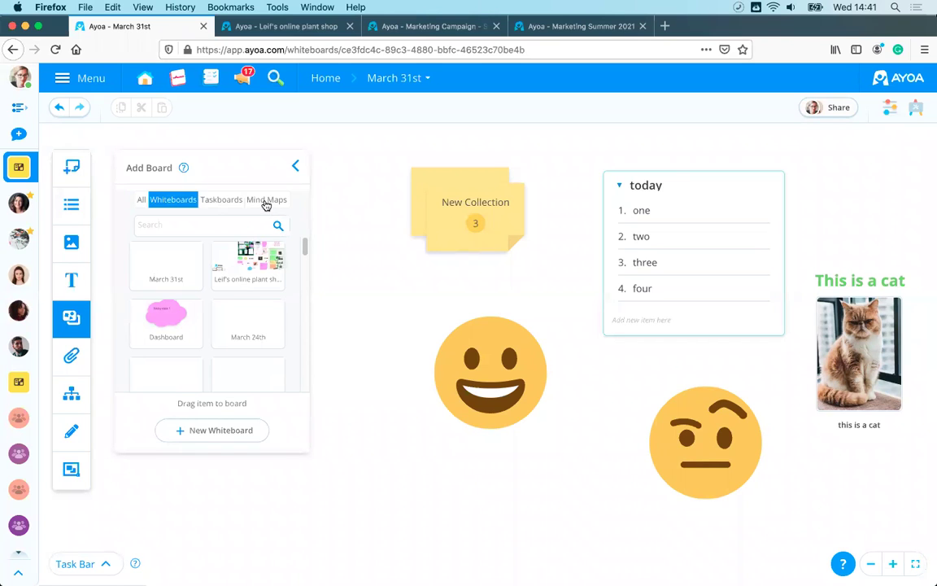
left_click(239, 200)
left_click(266, 200)
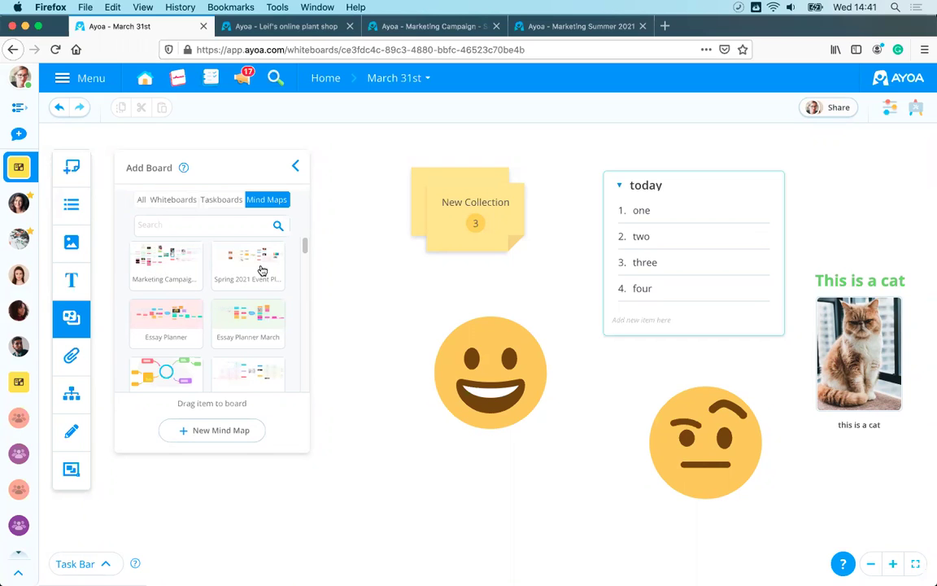
left_click(142, 201)
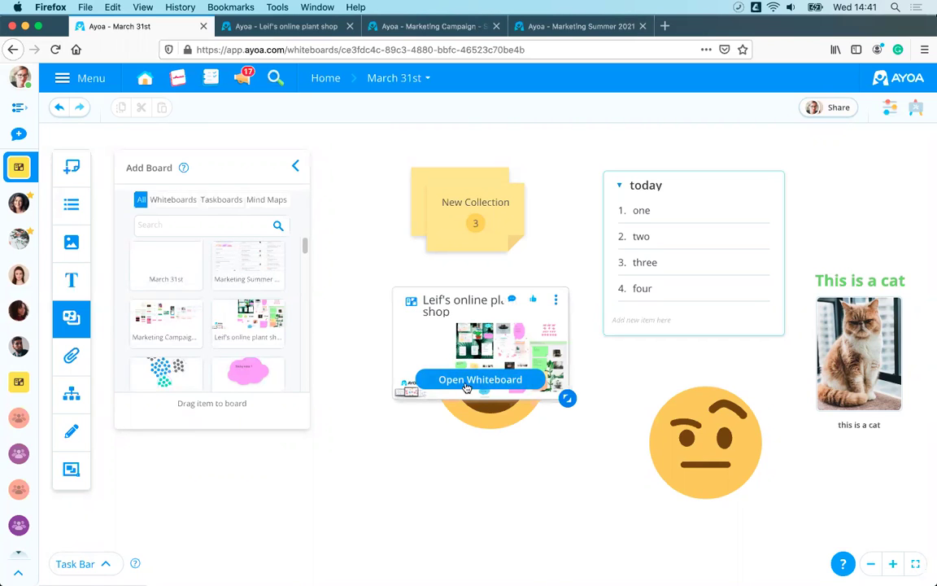
left_click(296, 167)
- Move the "Leif's online plant shop" board to the left of the note collection and enlarge its preview
left_click_drag(446, 305, 174, 208)
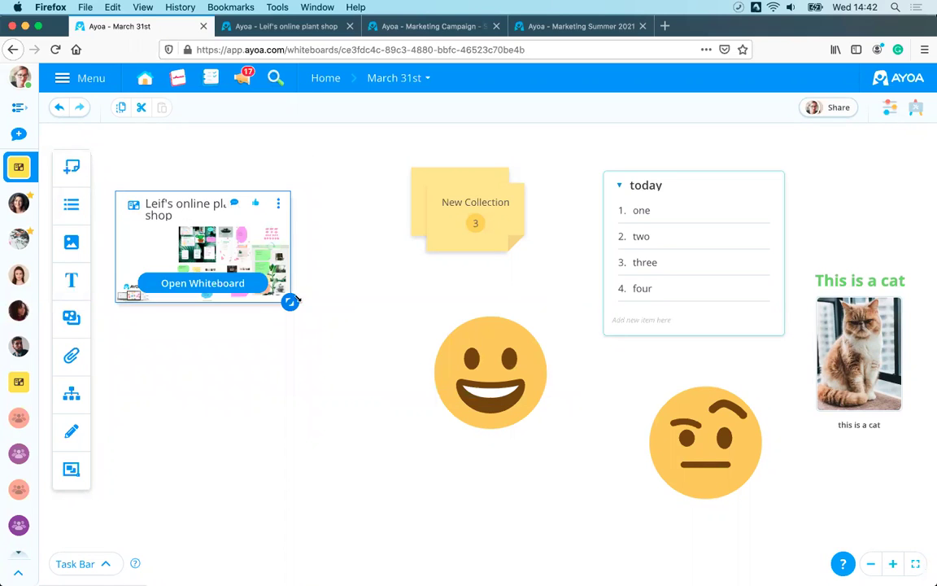
left_click_drag(290, 301, 433, 385)
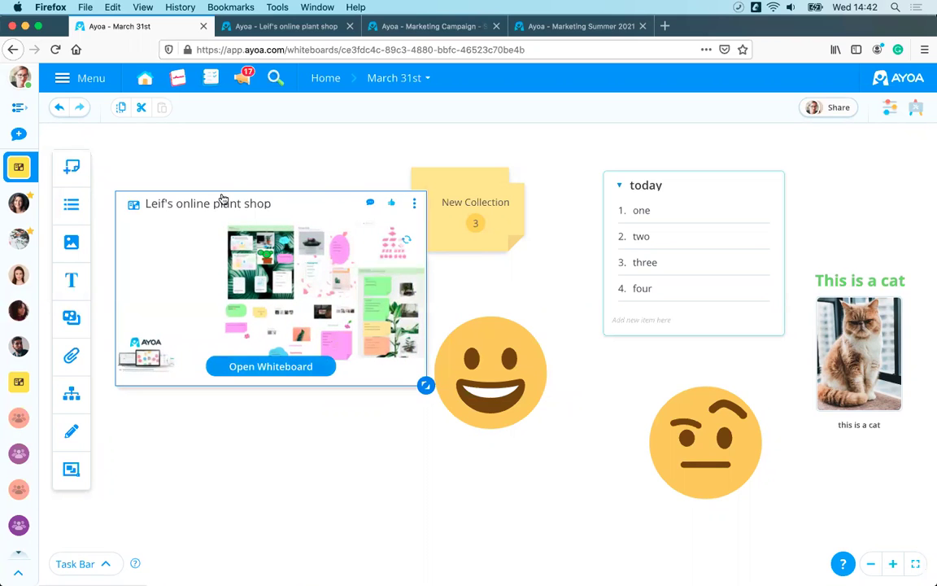
left_click_drag(200, 184, 186, 159)
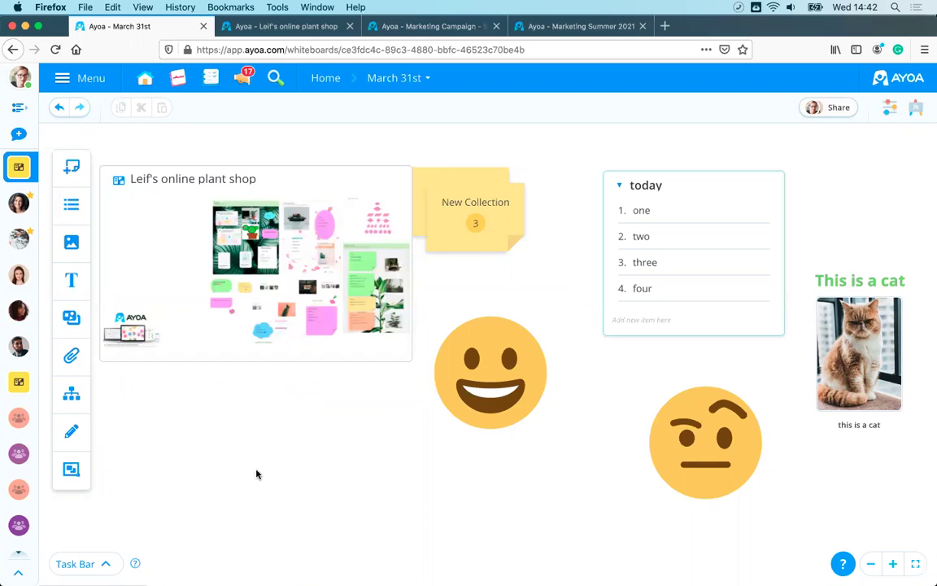
scroll(318, 412, "down", 3)
left_click(70, 356)
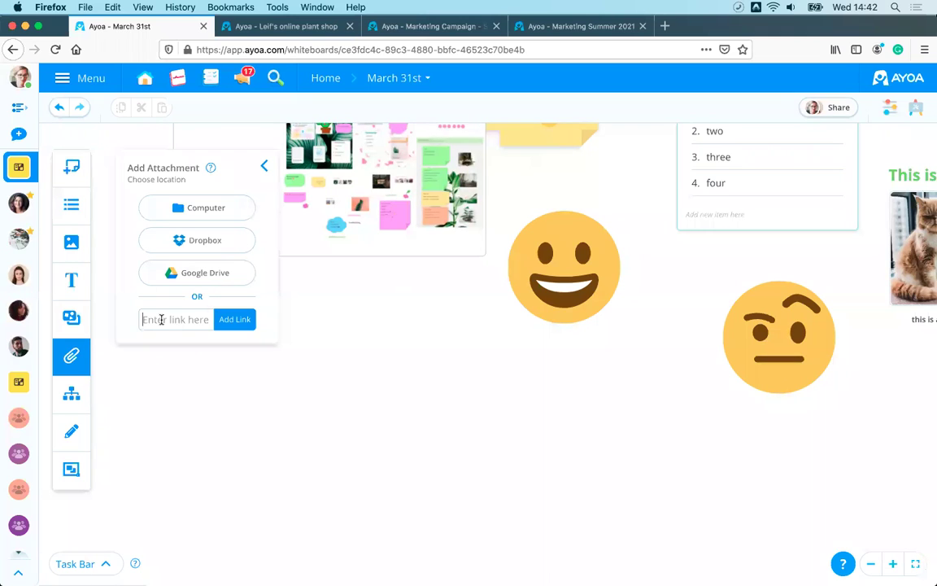
type("www.ayoa.com")
left_click(234, 320)
left_click_drag(156, 380, 376, 406)
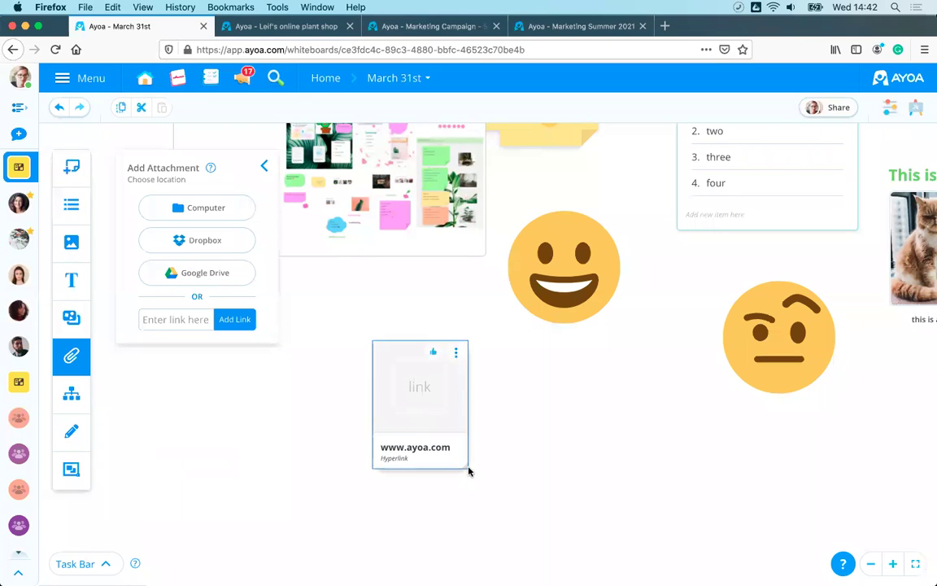
left_click_drag(468, 467, 682, 560)
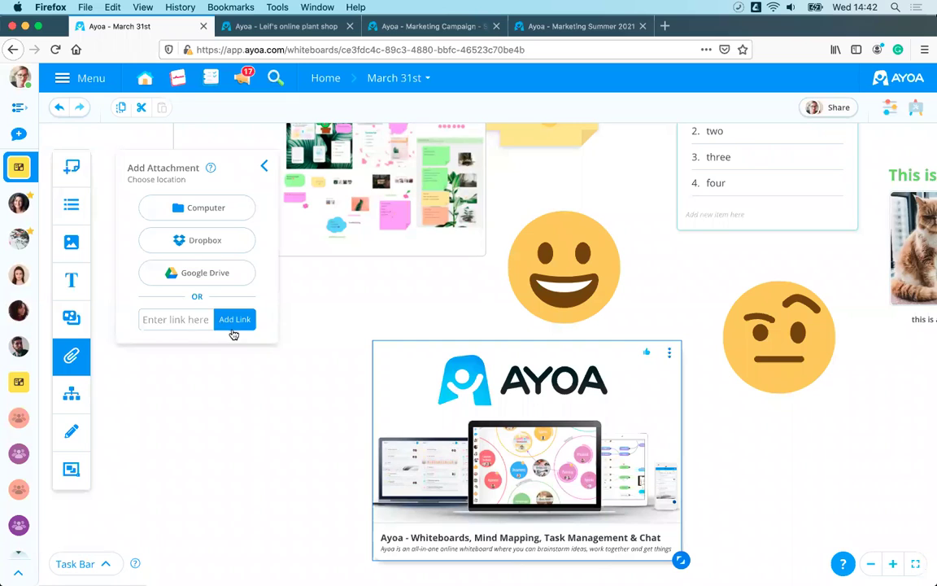
- Look over the content and attachments on the "Leif's online plant shop" whiteboard, and return to the "March 31st" whiteboard
left_click(271, 23)
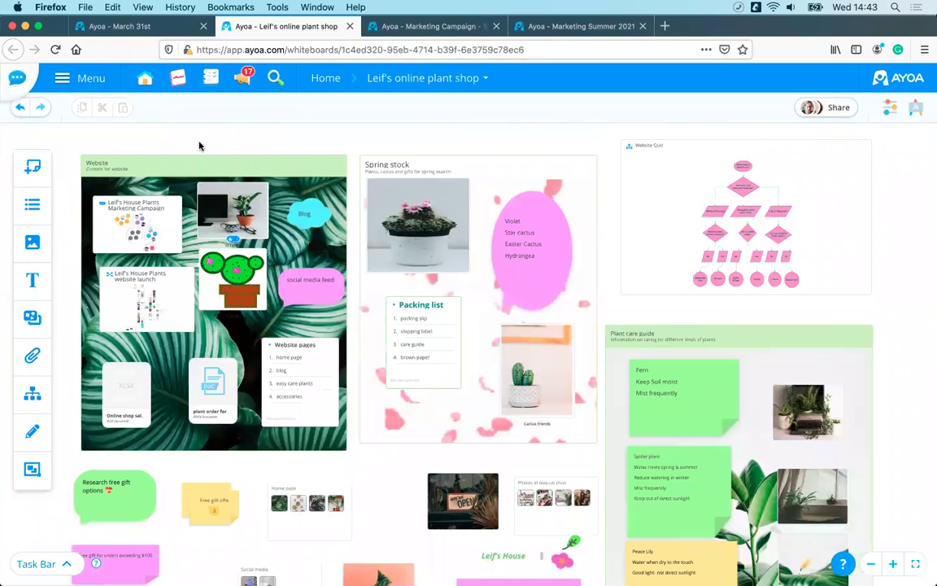
left_click_drag(201, 146, 347, 146)
left_click_drag(172, 368, 173, 208)
left_click_drag(113, 410, 135, 433)
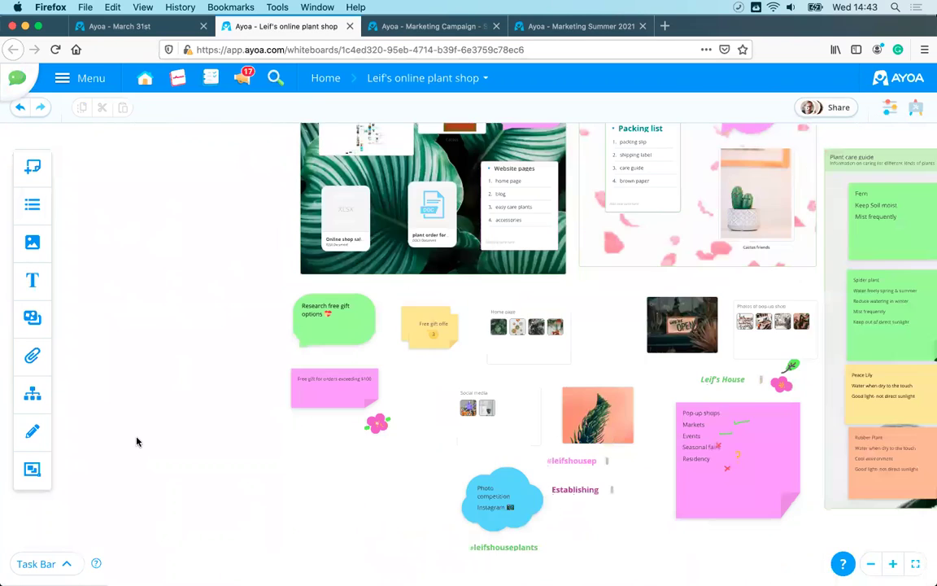
left_click(120, 27)
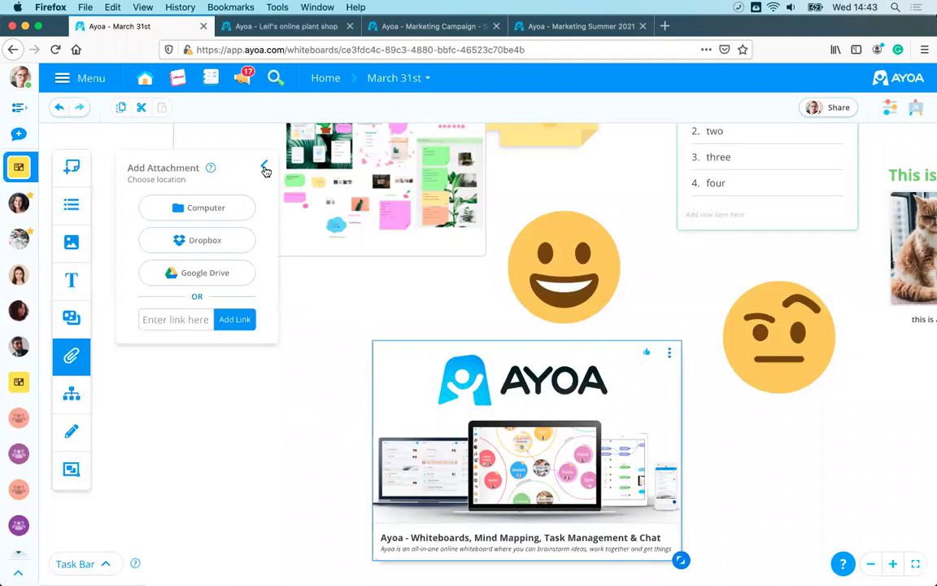
- Create a new flowchart on the "March 31st" whiteboard and expand the General shapes in its editor
left_click(264, 172)
left_click_drag(207, 393, 304, 312)
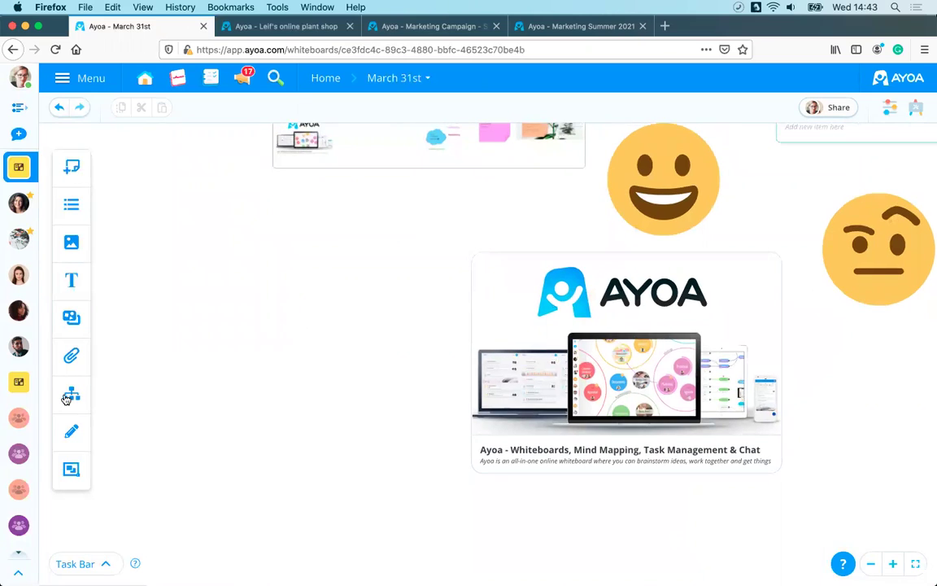
left_click(70, 395)
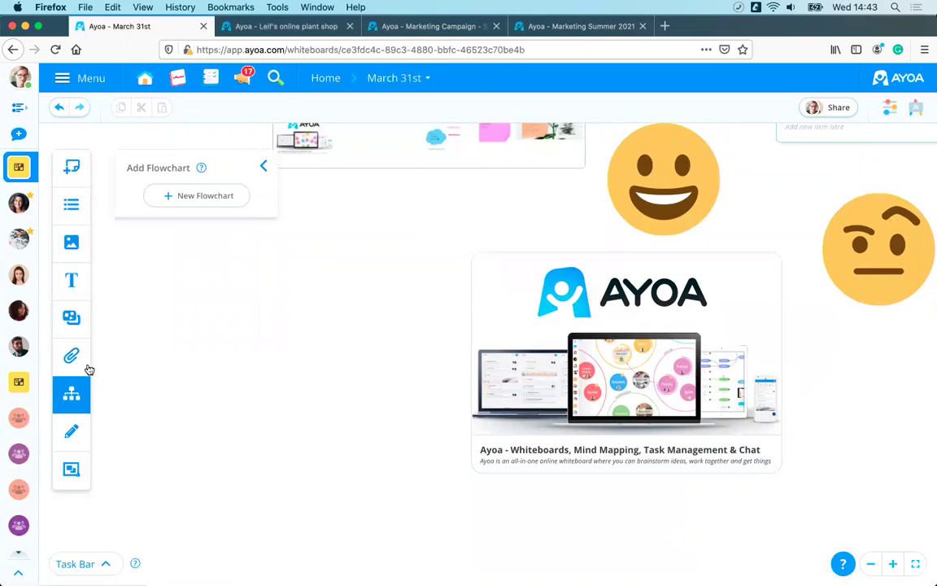
left_click(188, 197)
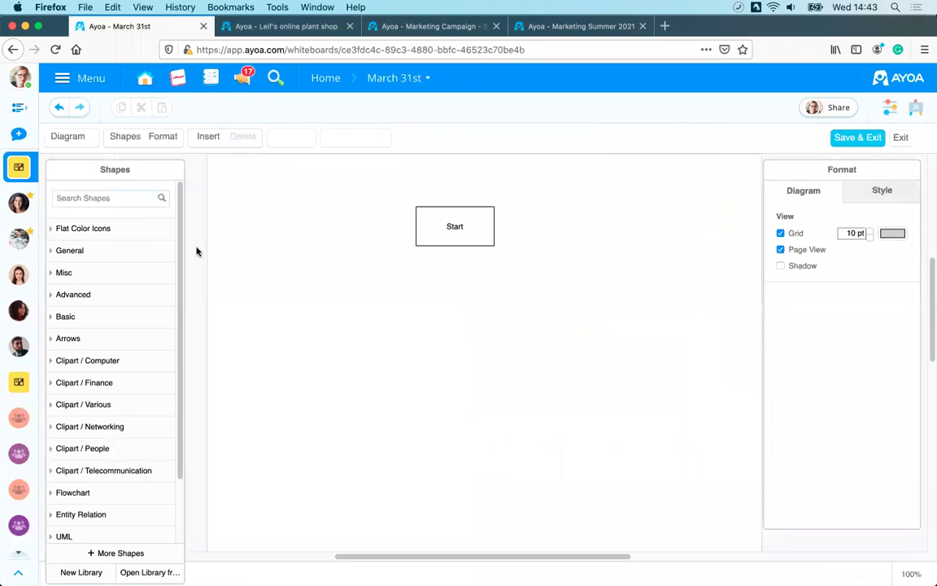
left_click(98, 221)
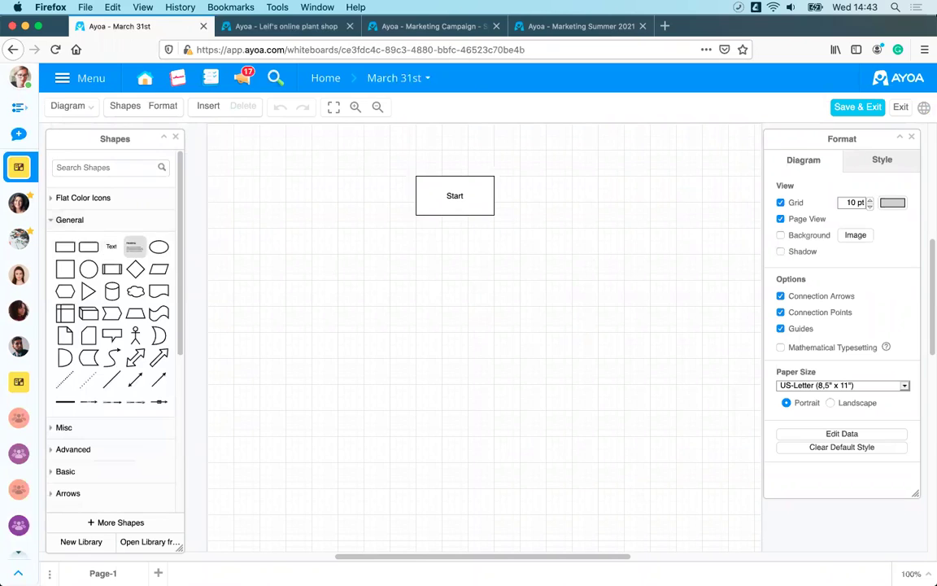
- Add a cube, a cloud and a document shape to the flowchart and arrange them in a row below the Start box
left_click(157, 291)
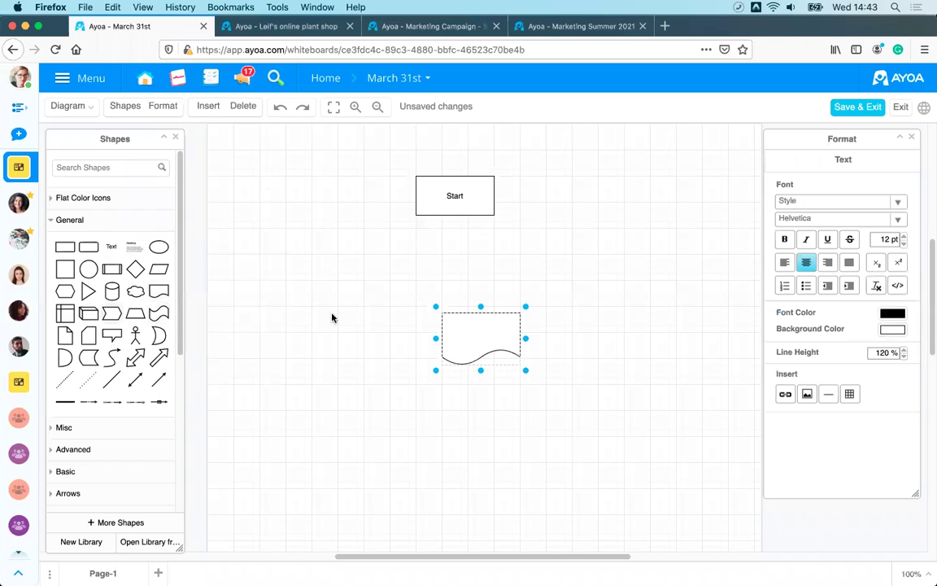
left_click(137, 291, "shift")
left_click_drag(87, 311, 339, 253)
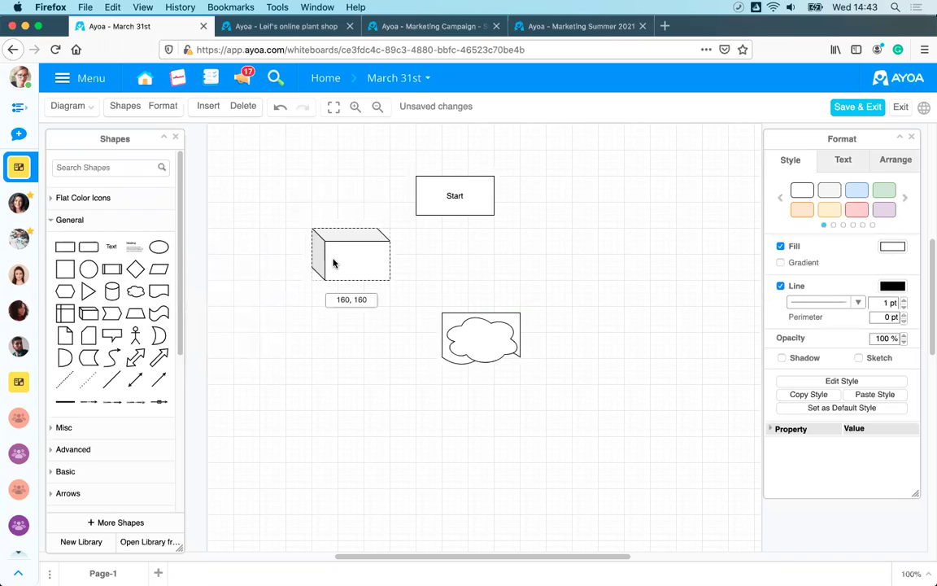
left_click_drag(492, 350, 575, 272)
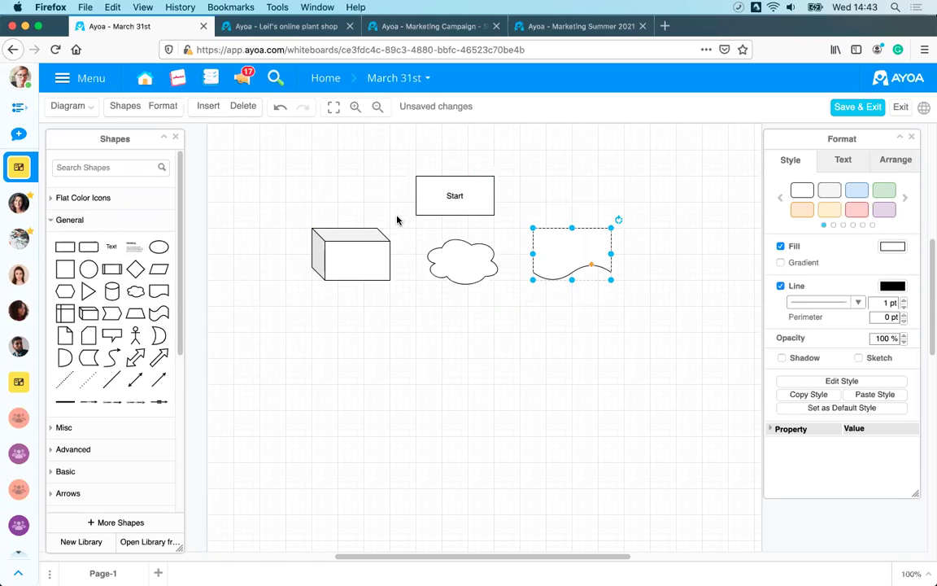
- Connect the Start box with arrows to the cube, the document shape and the cloud
mouse_move(413, 195)
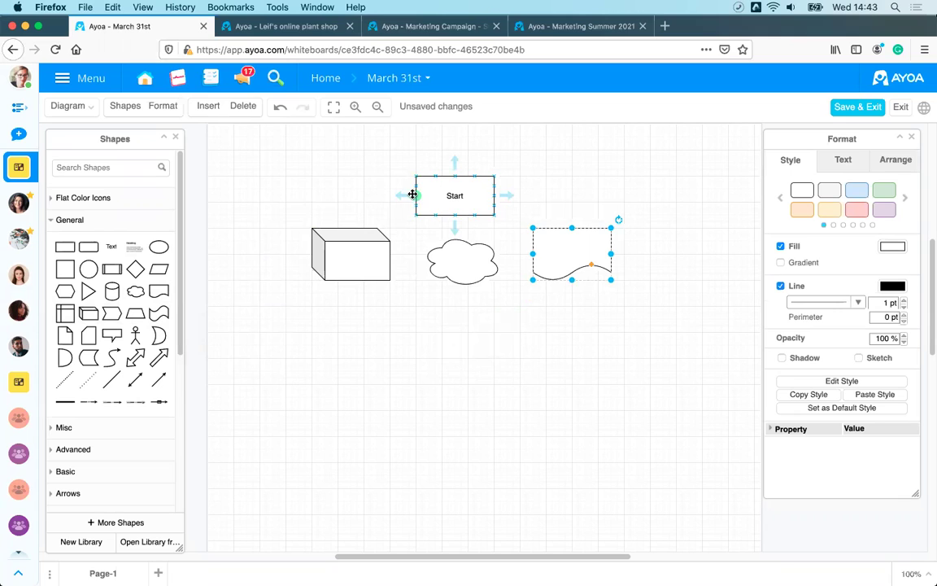
left_click_drag(409, 196, 338, 234)
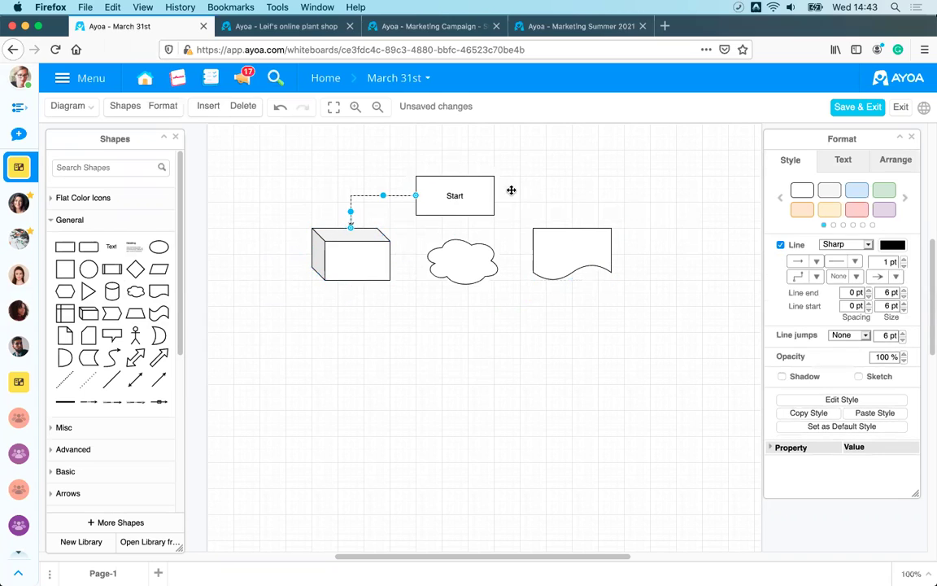
left_click_drag(505, 197, 585, 233)
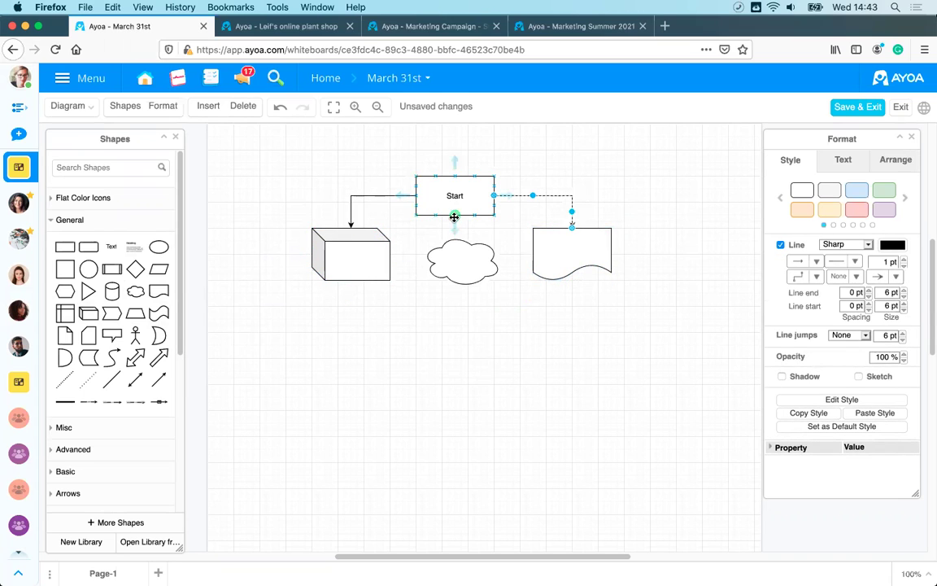
left_click_drag(454, 229, 456, 242)
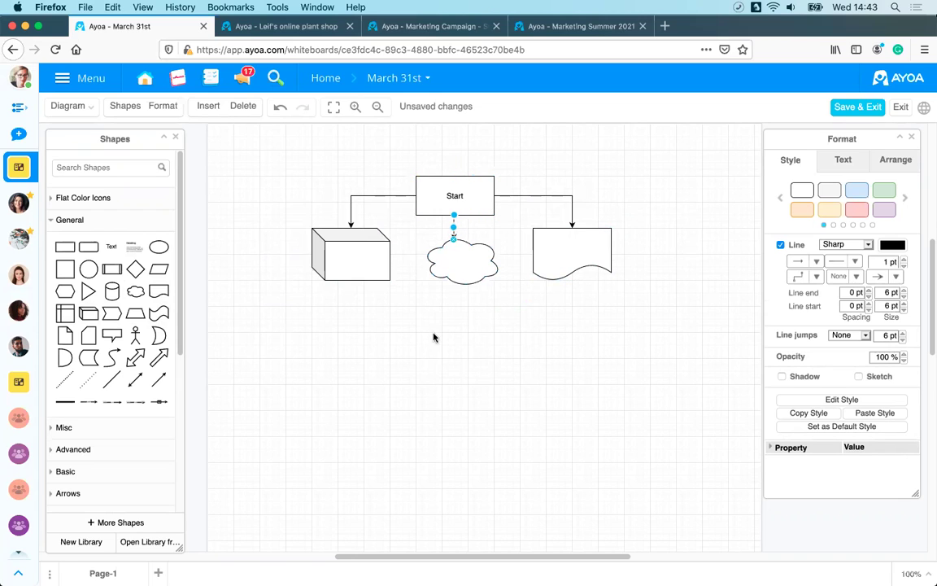
left_click(395, 220)
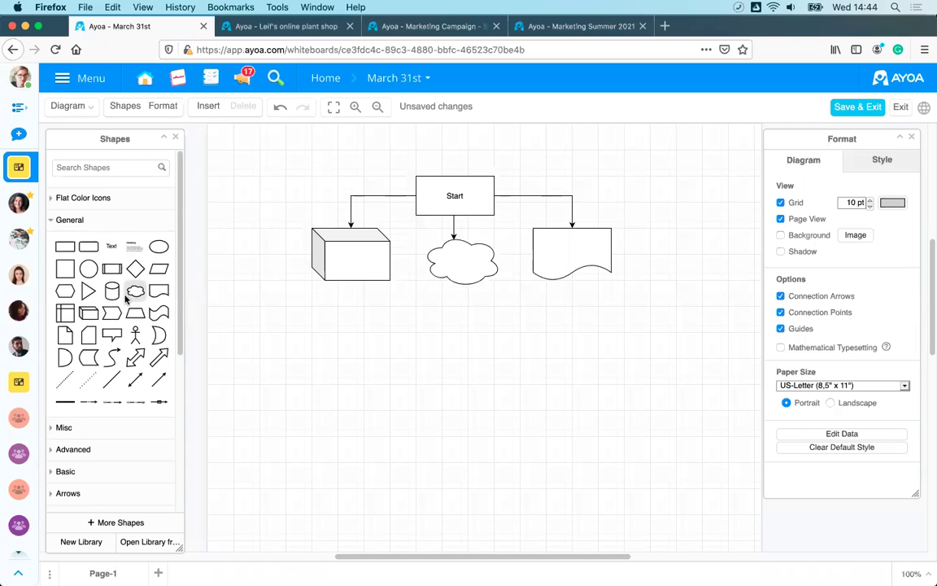
- Look through the shape categories, try several colour themes on the flowchart, and restore the plain black-and-white theme
scroll(125, 300, "down", 5)
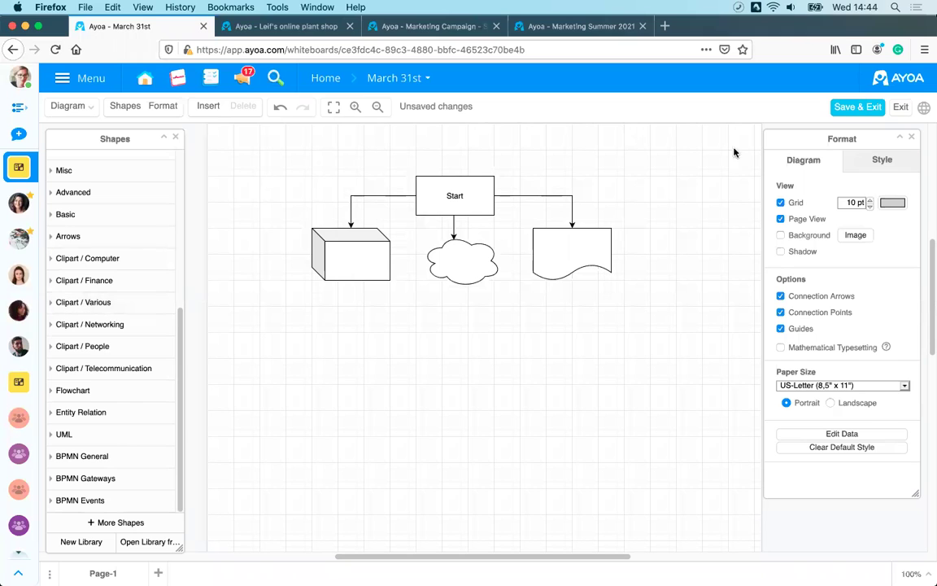
left_click(875, 161)
left_click(864, 245)
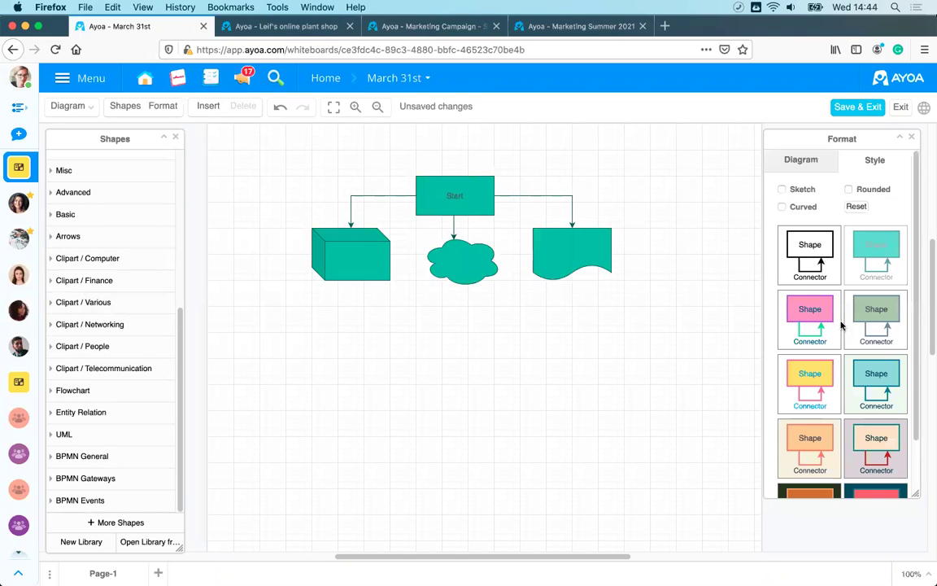
left_click(823, 376)
left_click(851, 313)
left_click(882, 378)
left_click(810, 435)
left_click(879, 439)
left_click(809, 254)
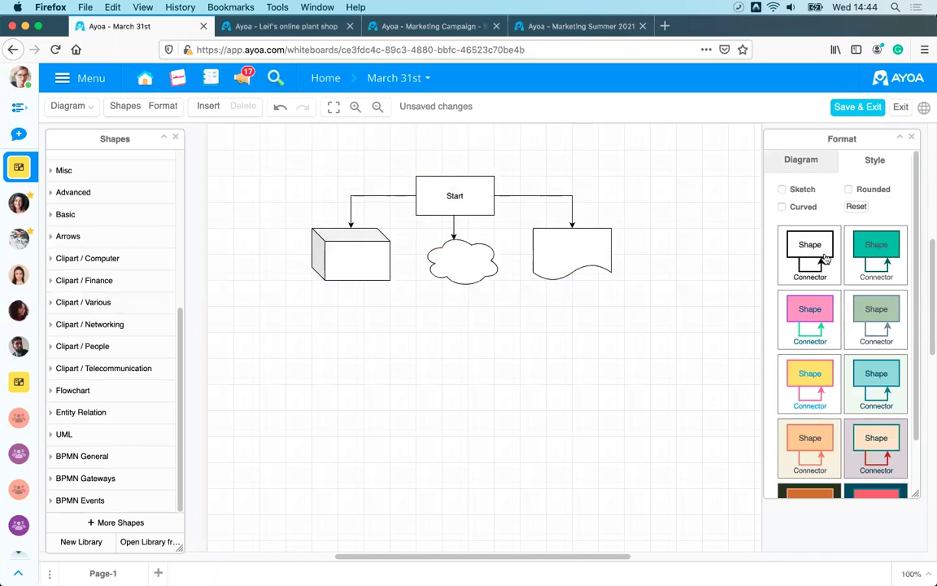
- Try the Curved, Sketch and Rounded options on the flowchart one at a time, switching each off again
left_click(782, 208)
left_click(782, 206)
left_click(782, 190)
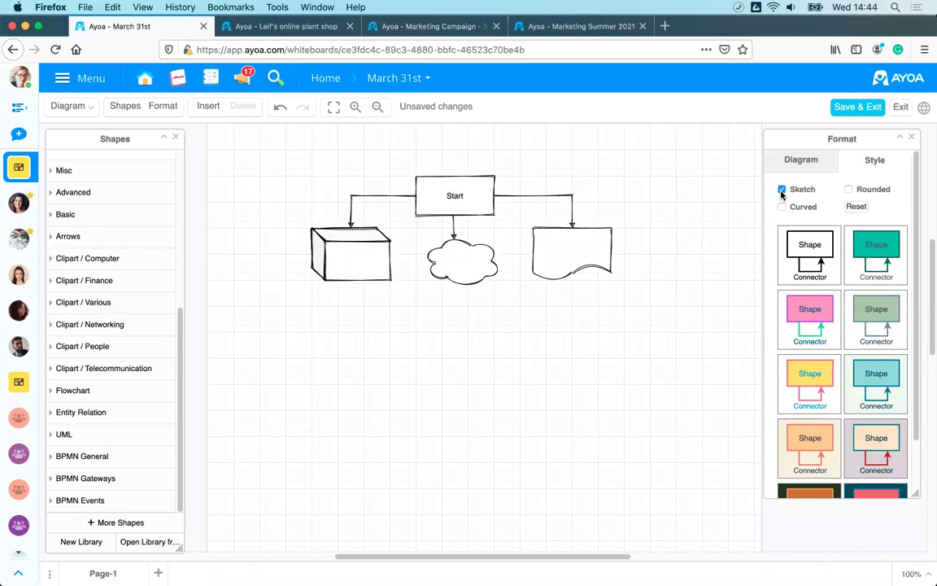
left_click(781, 189)
left_click(850, 190)
left_click(849, 190)
- Apply the Sketch and Curved options and the pink theme with green connectors to the flowchart, and save and exit the editor
left_click(782, 190)
left_click(781, 207)
left_click(818, 322)
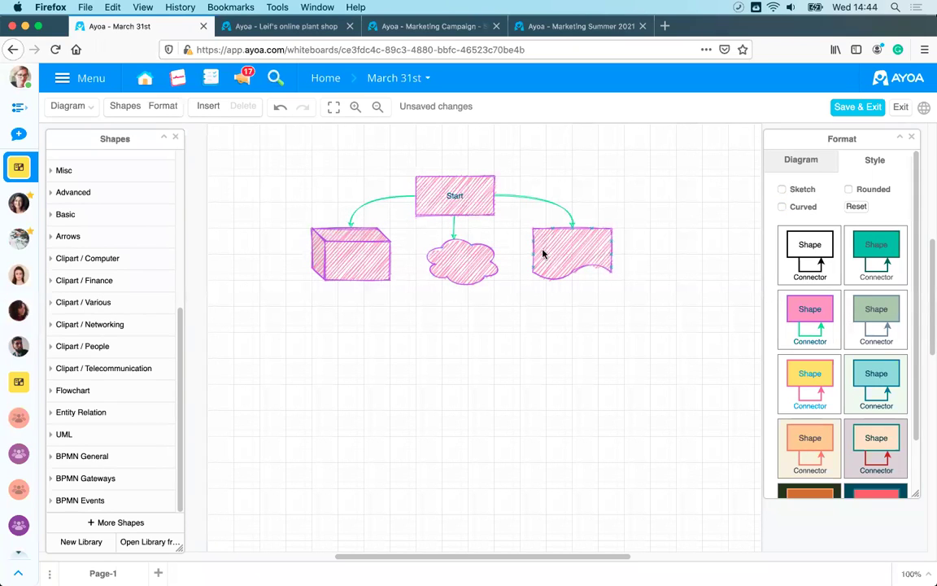
left_click(851, 113)
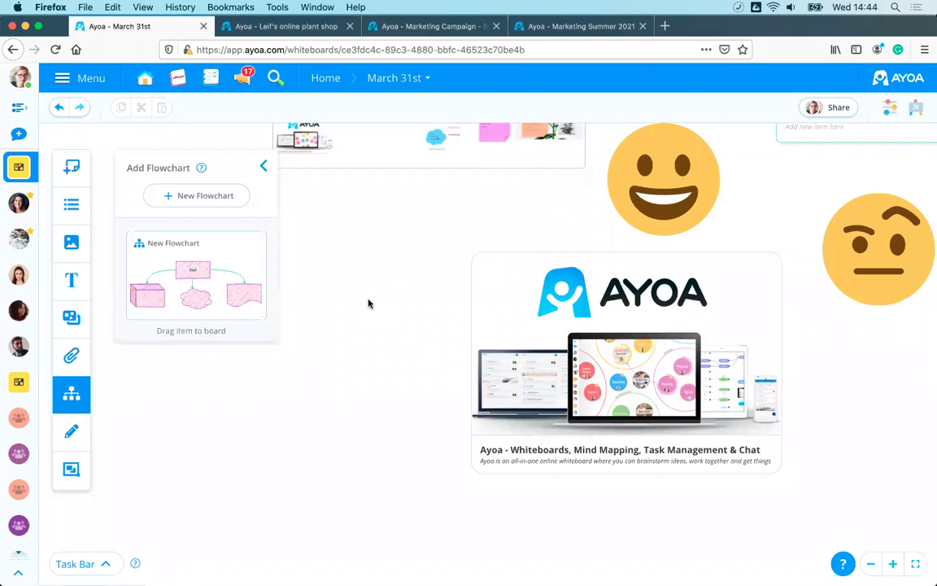
- Place the new flowchart to the left of the Ayoa link card, enlarge it to show its preview, and shift it up and left
scroll(367, 304, "left", 5)
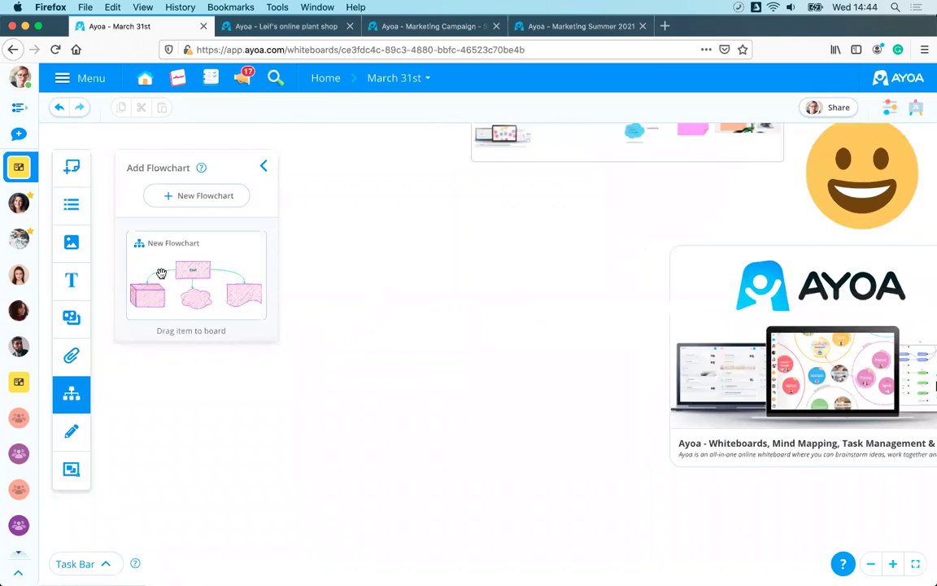
left_click_drag(163, 273, 403, 283)
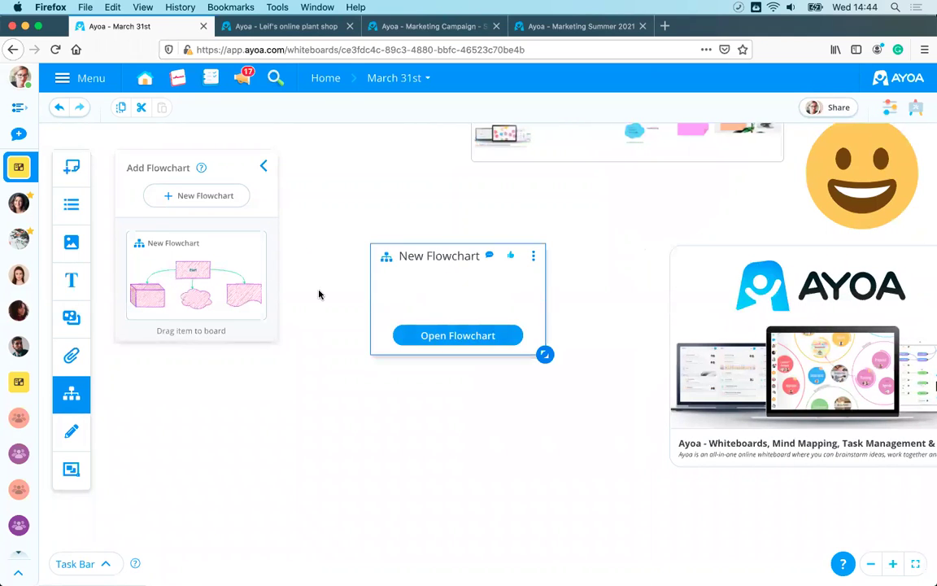
left_click_drag(544, 354, 620, 393)
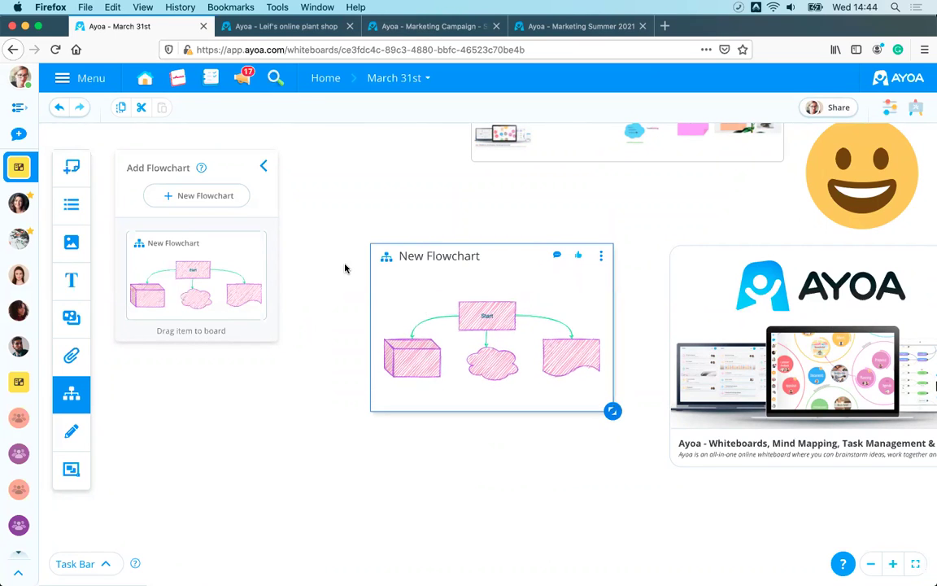
left_click(262, 165)
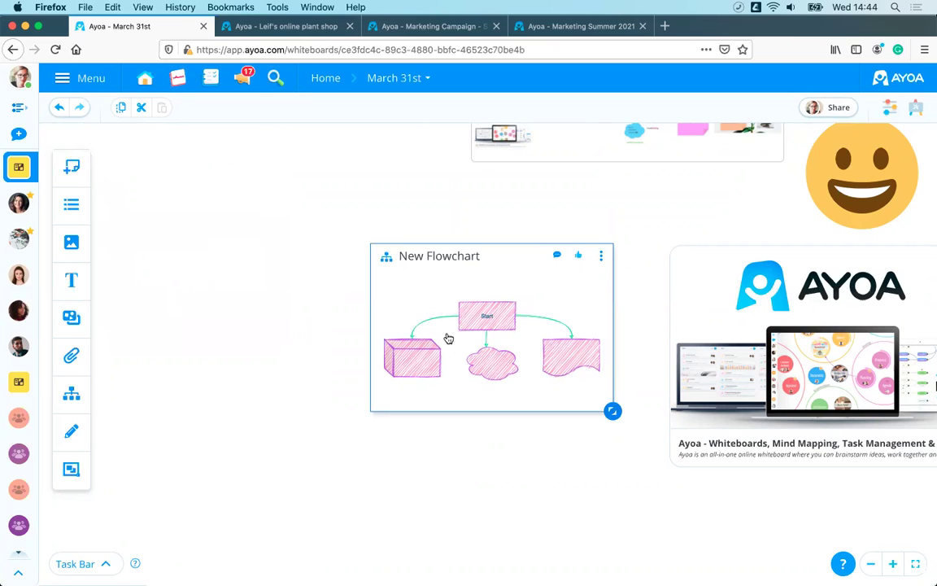
mouse_move(516, 336)
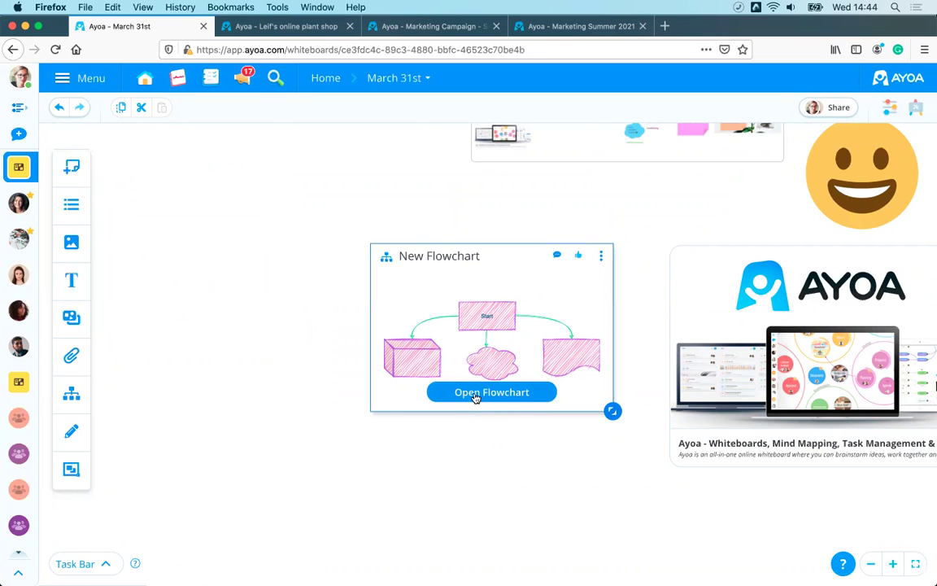
left_click_drag(449, 256, 349, 202)
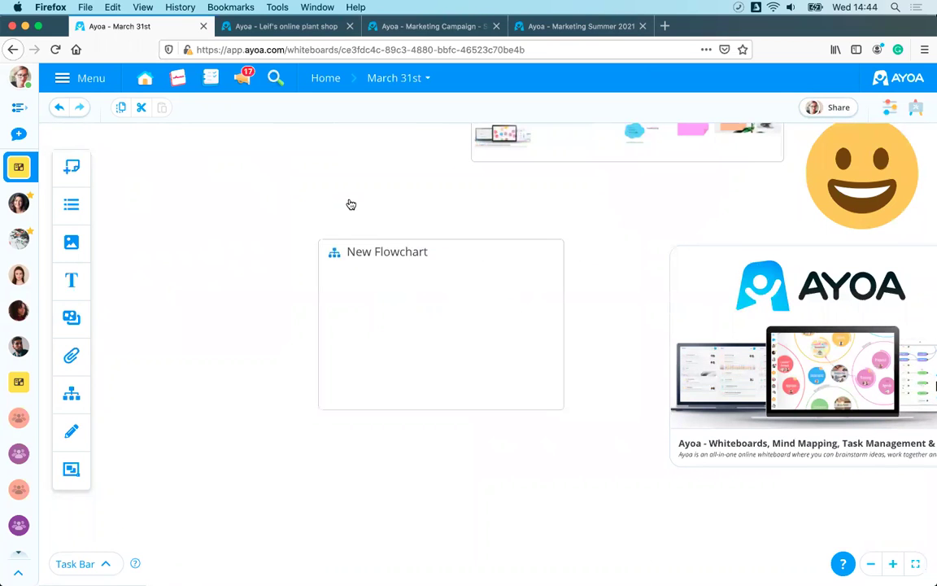
- Draw a blue freehand squiggle with the second-smallest pen size below the flowchart and finish the annotation
left_click(73, 432)
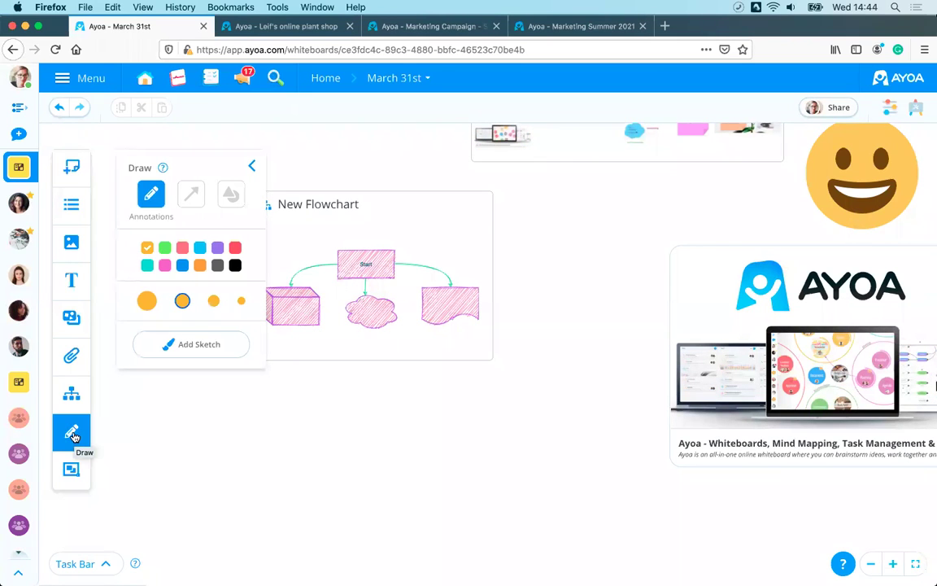
left_click(183, 264)
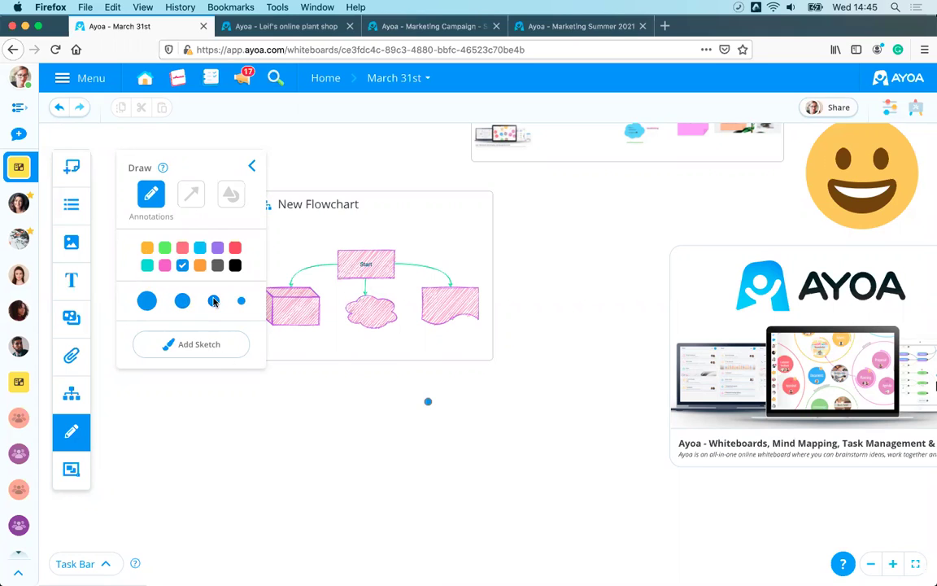
mouse_move(427, 401)
left_mouse_down()
mouse_move(414, 413)
mouse_move(456, 444)
mouse_move(389, 456)
mouse_move(485, 498)
mouse_move(415, 529)
left_mouse_up()
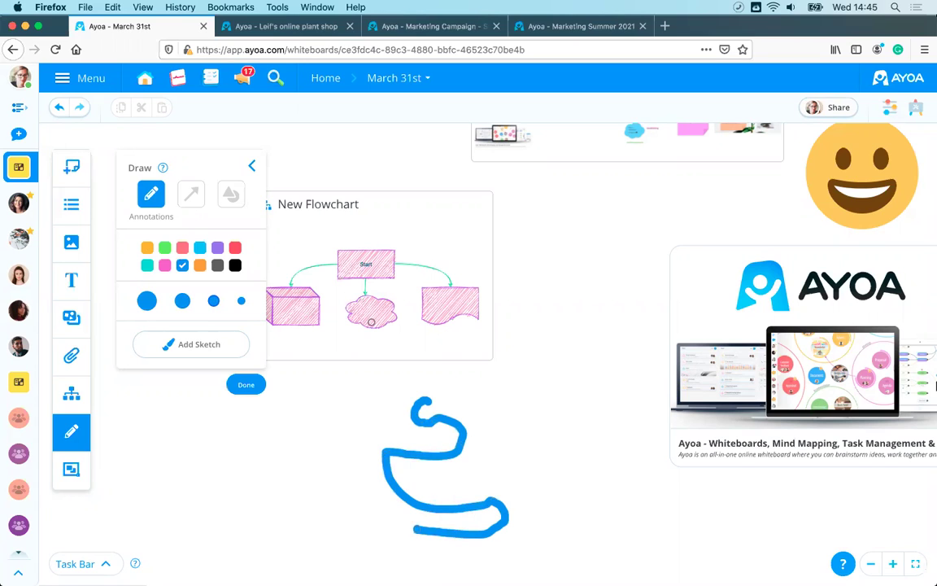
left_click(247, 386)
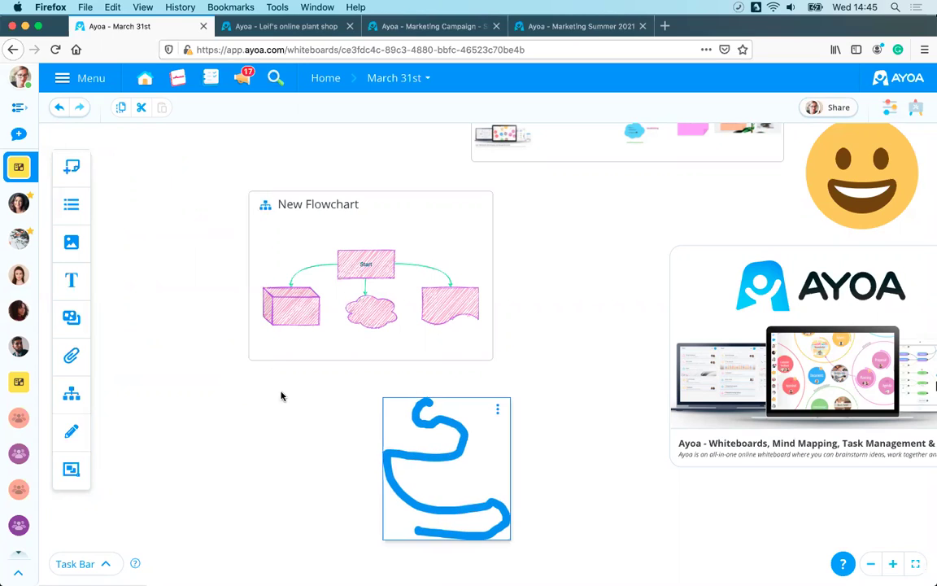
- Draw an arrow from the flowchart towards the Ayoa link card, thicken it to about mid-width and colour it coral red
left_click(75, 432)
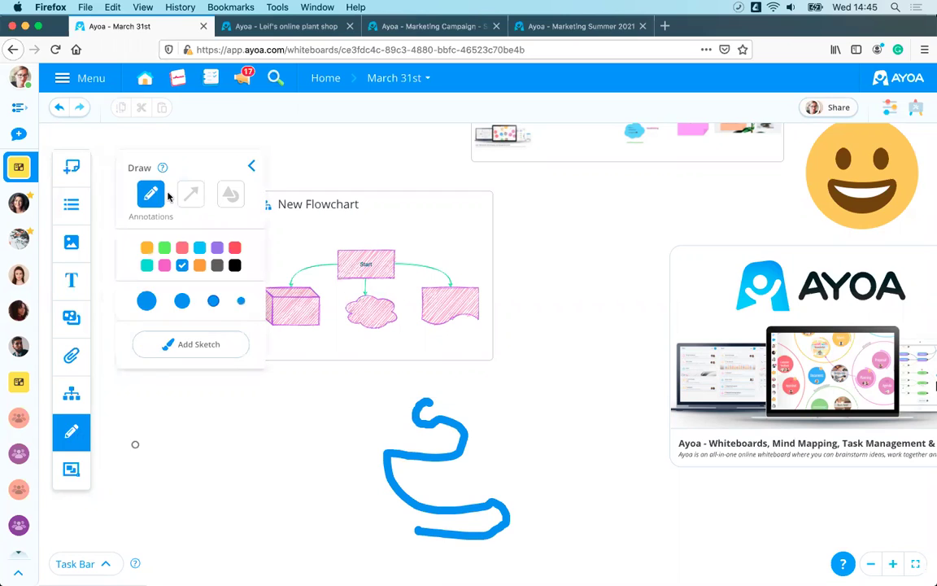
left_click(192, 193)
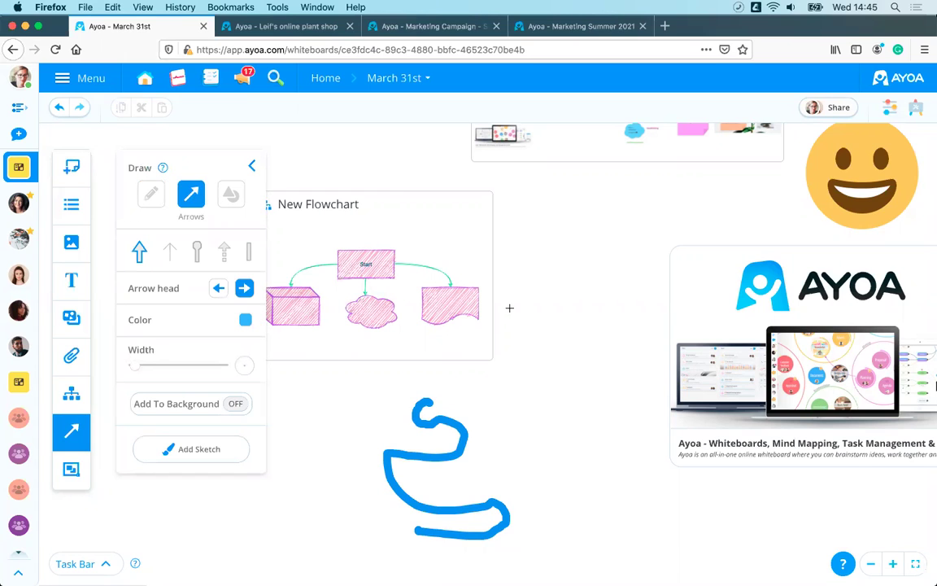
left_click_drag(510, 309, 642, 356)
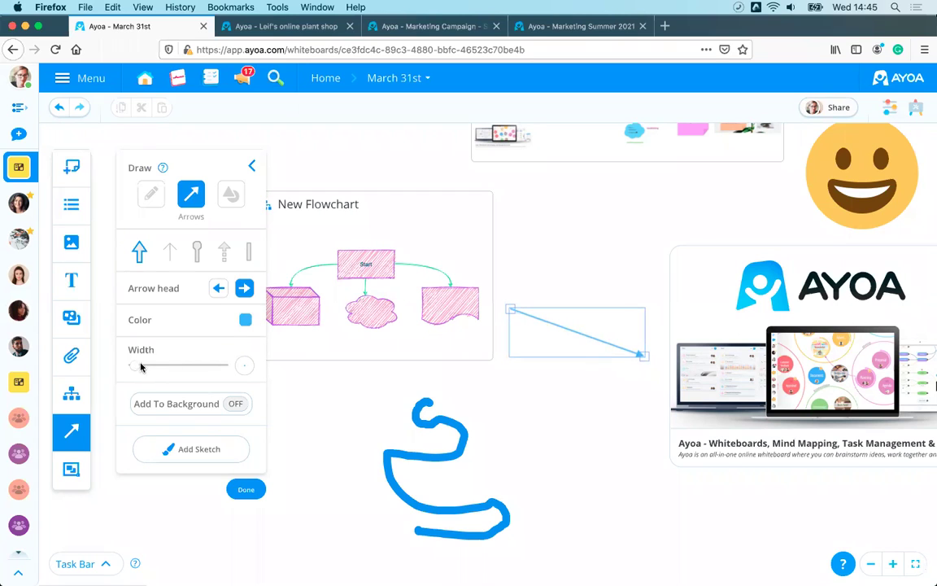
left_click_drag(154, 367, 172, 365)
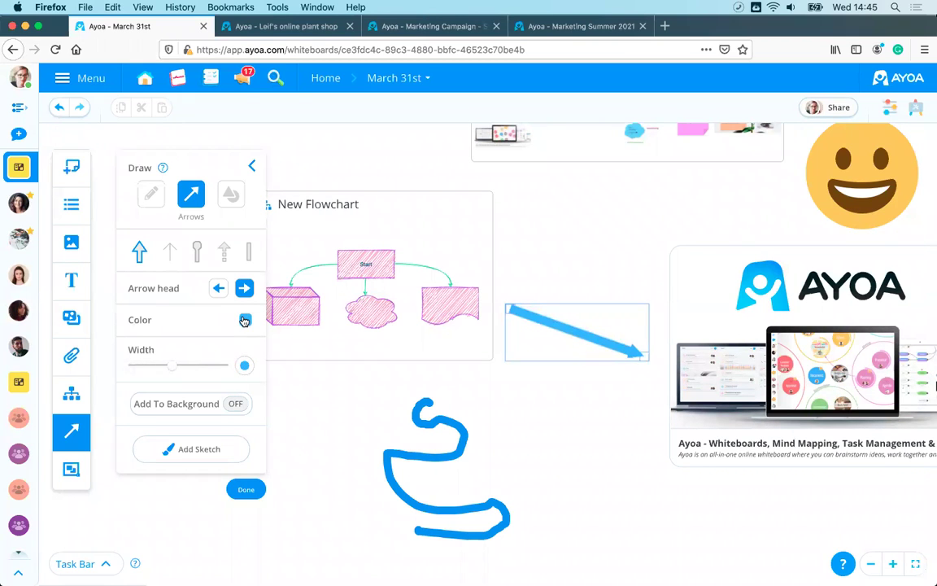
left_click(245, 320)
left_click(147, 365)
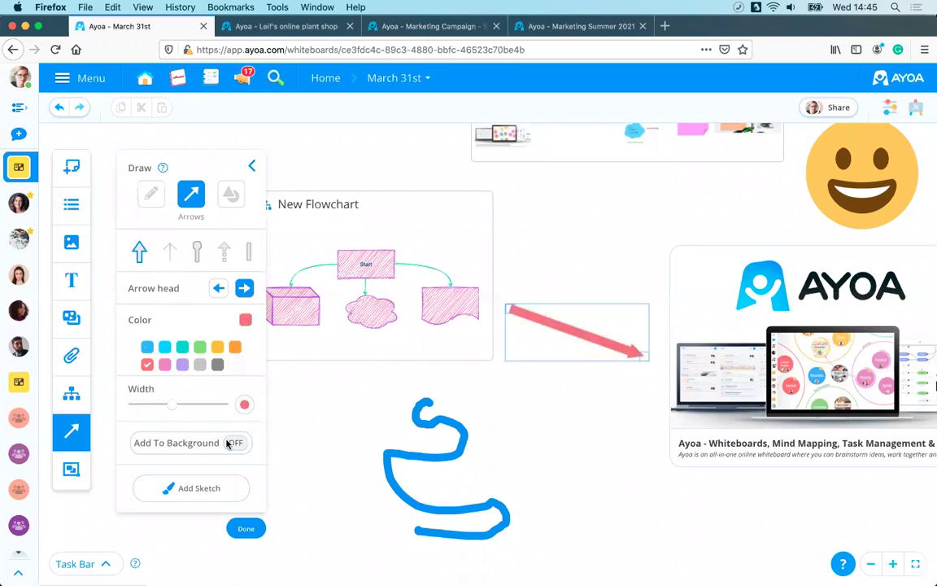
left_click(246, 528)
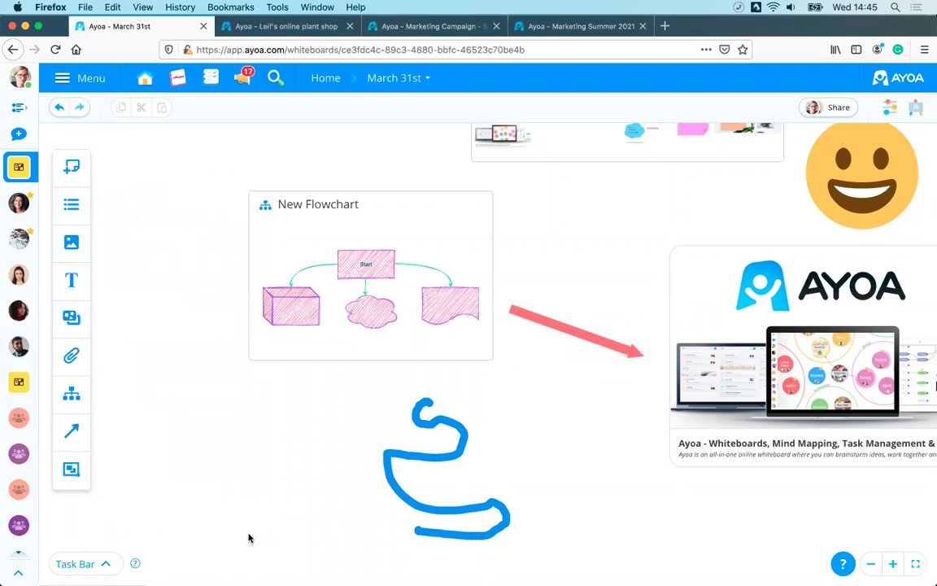
- Draw a star with a green fill and light green outline between the flowchart and the grinning emoji, added to the background
left_click(72, 433)
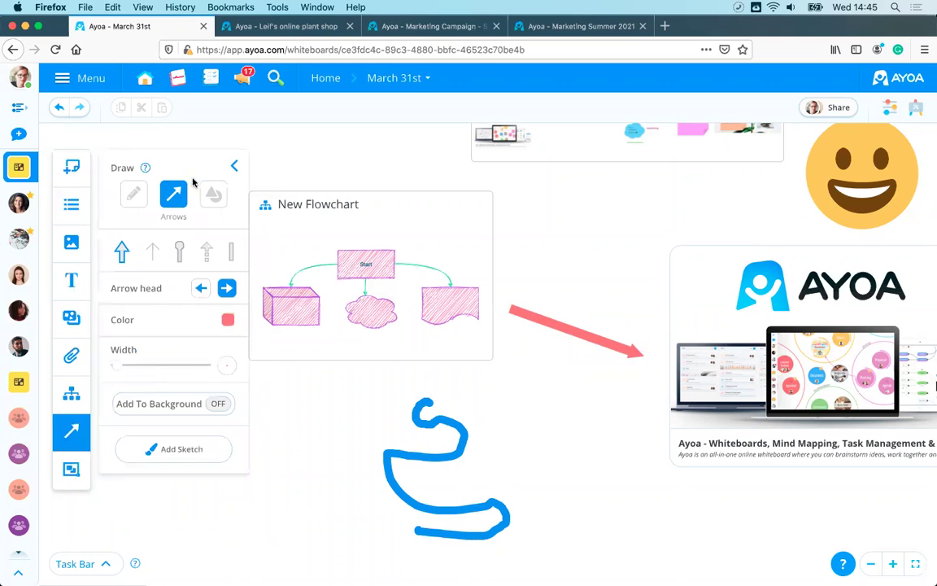
left_click(233, 194)
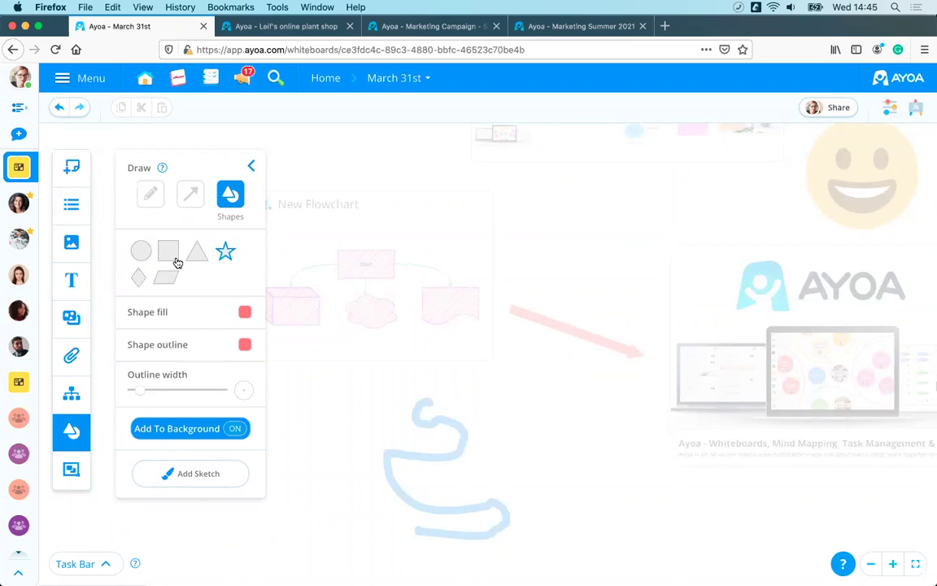
left_click(243, 312)
left_click(199, 373)
left_click(245, 416)
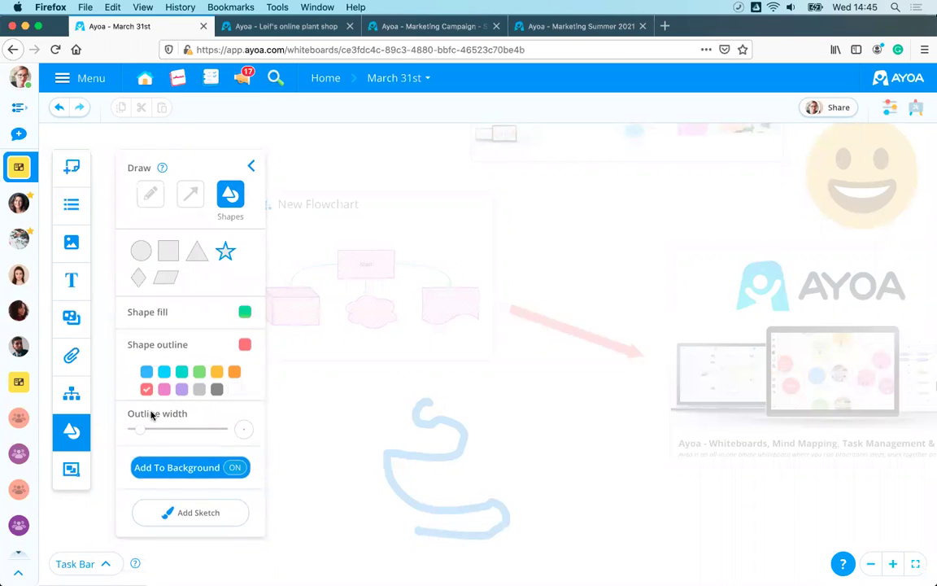
left_click(199, 376)
left_click_drag(553, 216, 661, 307)
left_click(246, 554)
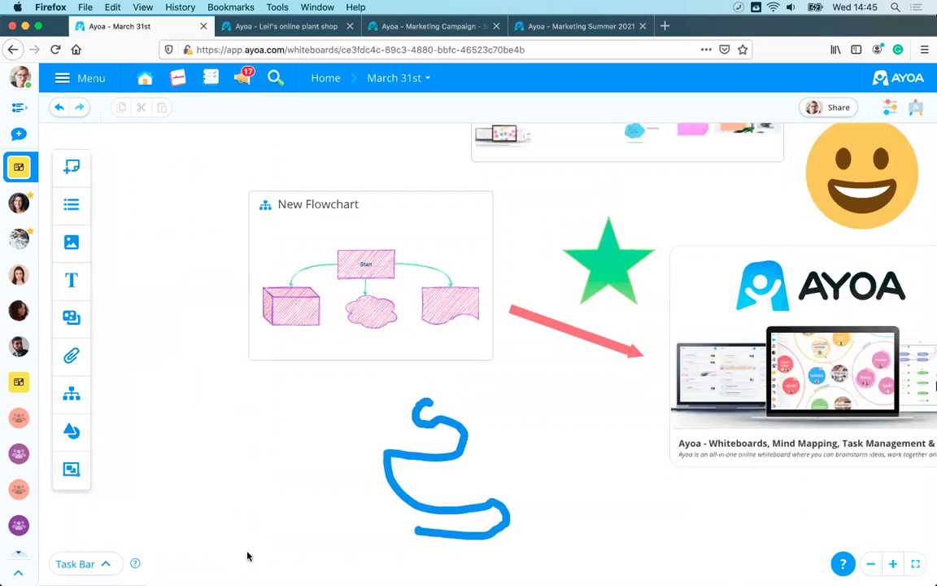
scroll(258, 477, "down", 5)
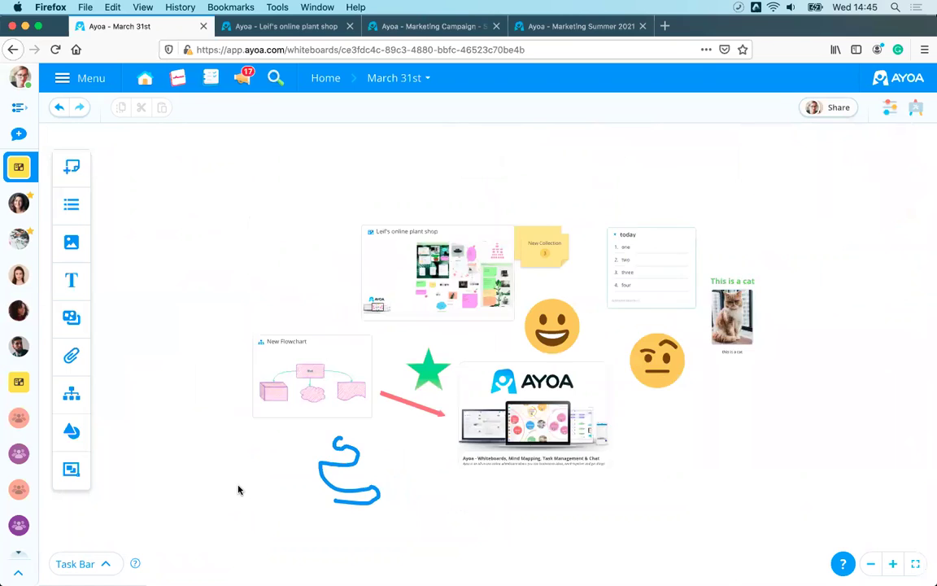
- Add a square-cornered section with a light red border in the empty area to the right of the Ayoa link card
scroll(238, 490, "up", 2)
left_click_drag(338, 511, 131, 469)
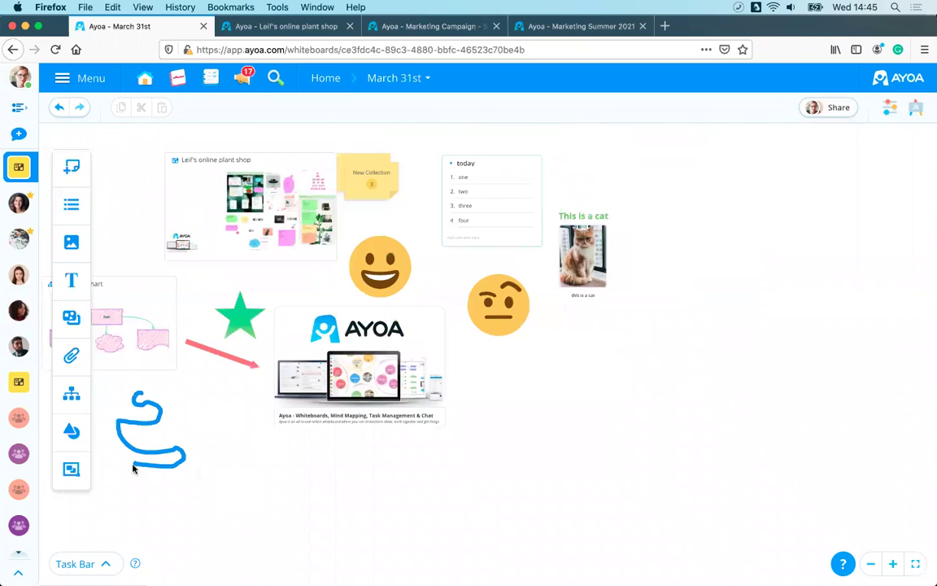
left_click(72, 471)
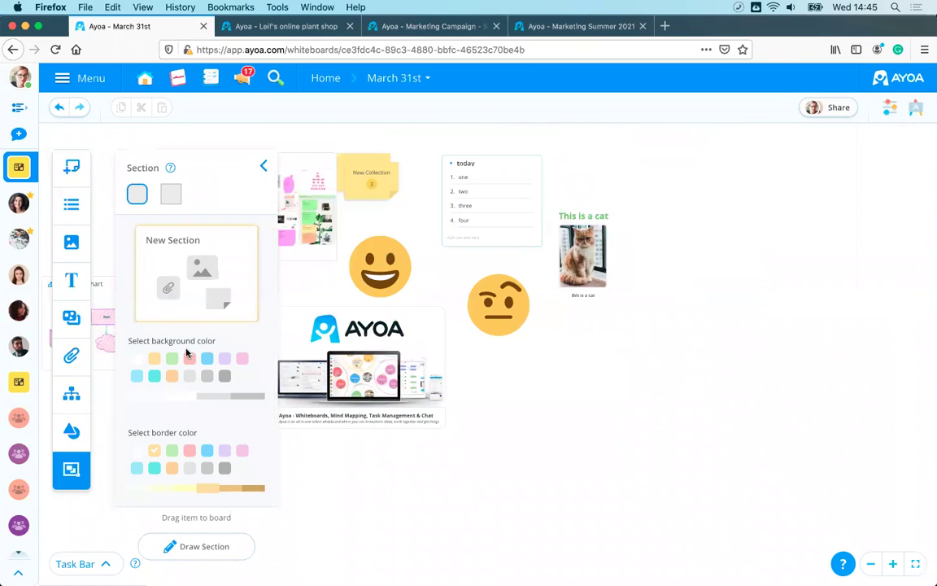
left_click(171, 193)
left_click(189, 451)
left_click_drag(155, 247, 646, 363)
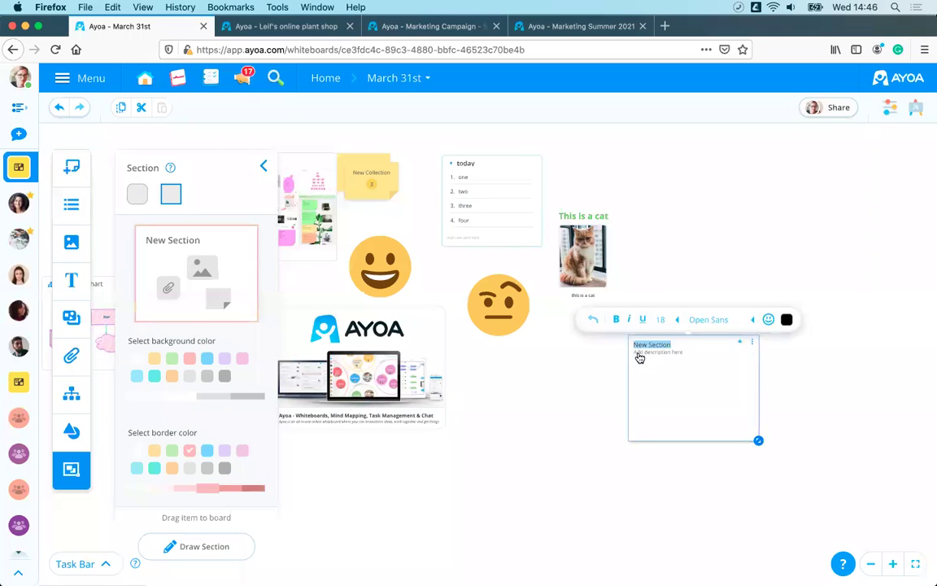
- Clear the new section's title while keeping the section, enlarge it about one and a half times, and move it up beside the cat image
key("Delete")
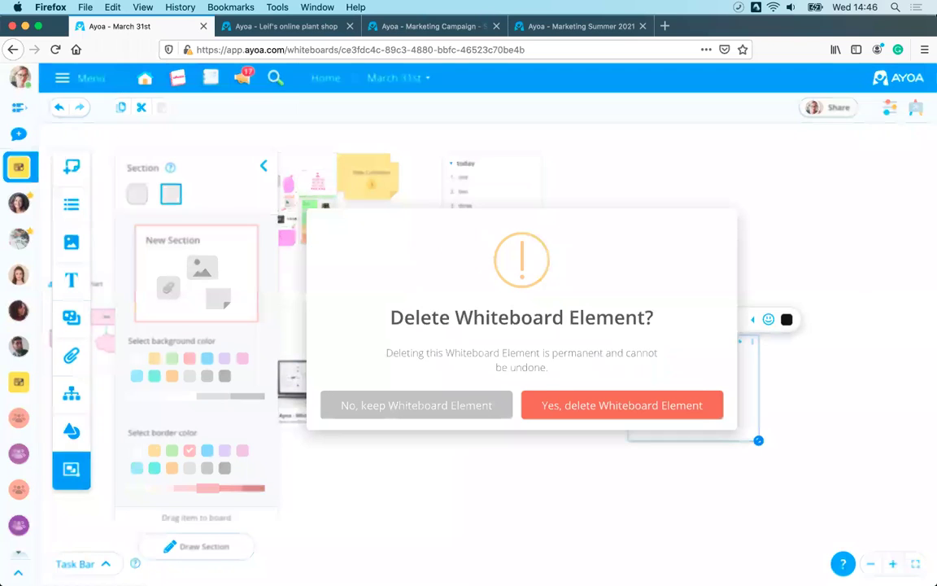
left_click(416, 408)
left_click_drag(759, 440, 828, 498)
left_click_drag(671, 313, 675, 270)
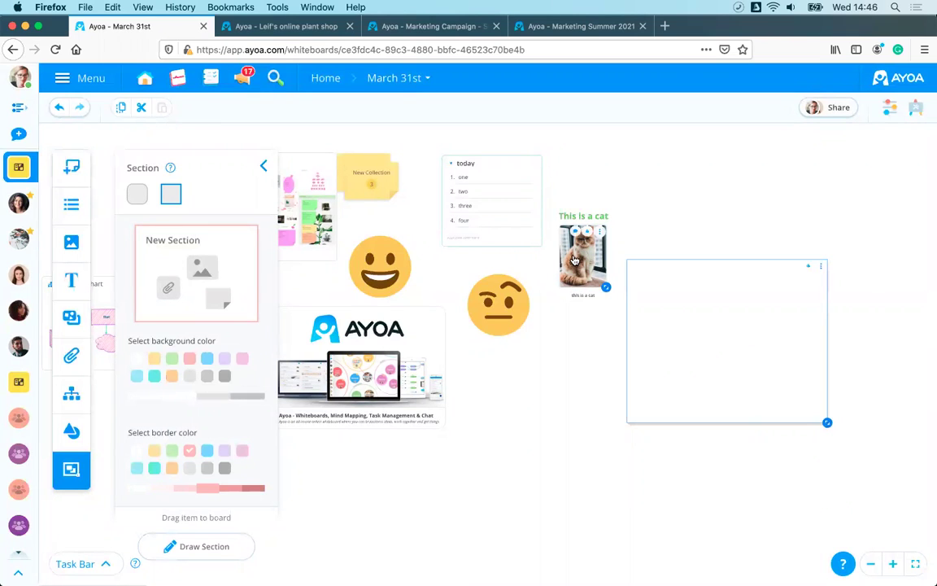
- Move the cat image into the upper right of the section and place the "This is a cat" text above it
left_click_drag(575, 260, 777, 319)
left_click_drag(578, 216, 776, 274)
scroll(768, 295, "up", 5)
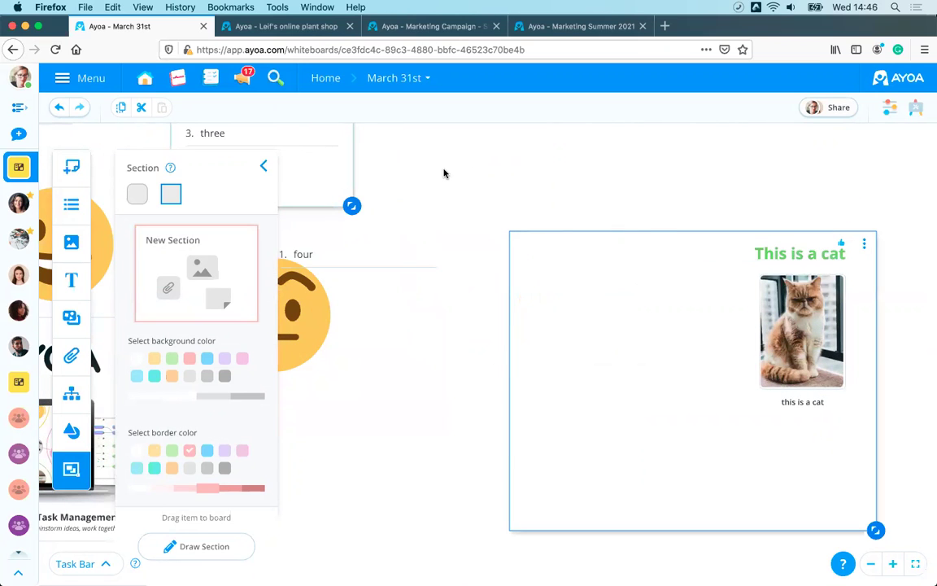
scroll(440, 167, "down", 5)
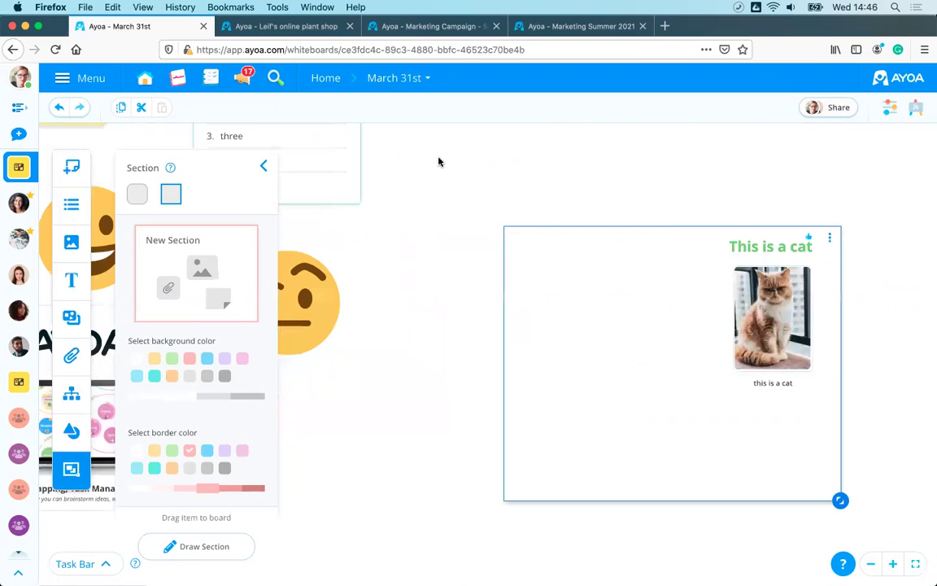
- Move the "today" list and the New Collection note stack into the section beside and below the cat image, and resize the section around them
left_click(262, 165)
left_click_drag(368, 186, 602, 324)
left_click_drag(226, 205, 694, 459)
left_click_drag(763, 494, 682, 444)
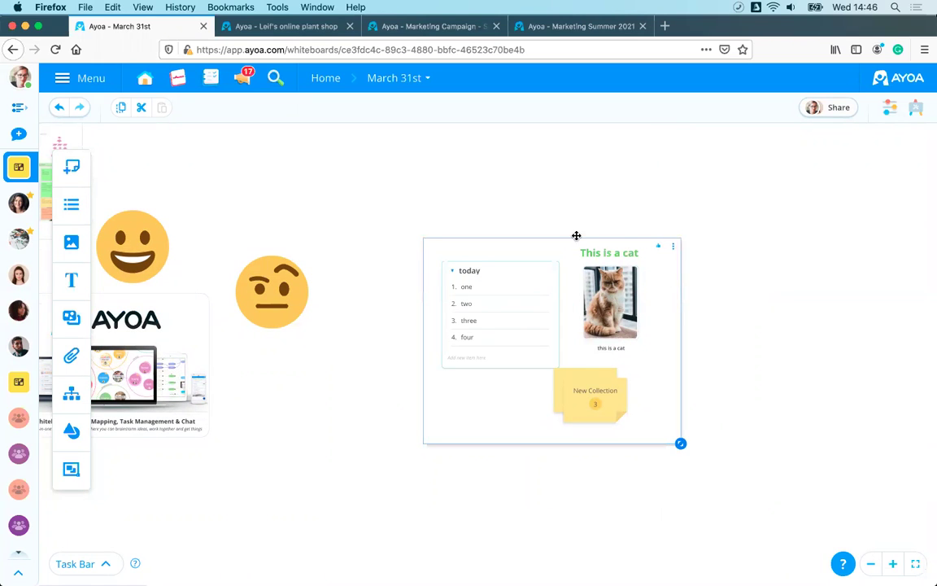
- Set the section's image to the blue sky-and-clouds picture found with a royalty-free image search for "sky"
scroll(681, 280, "up", 2)
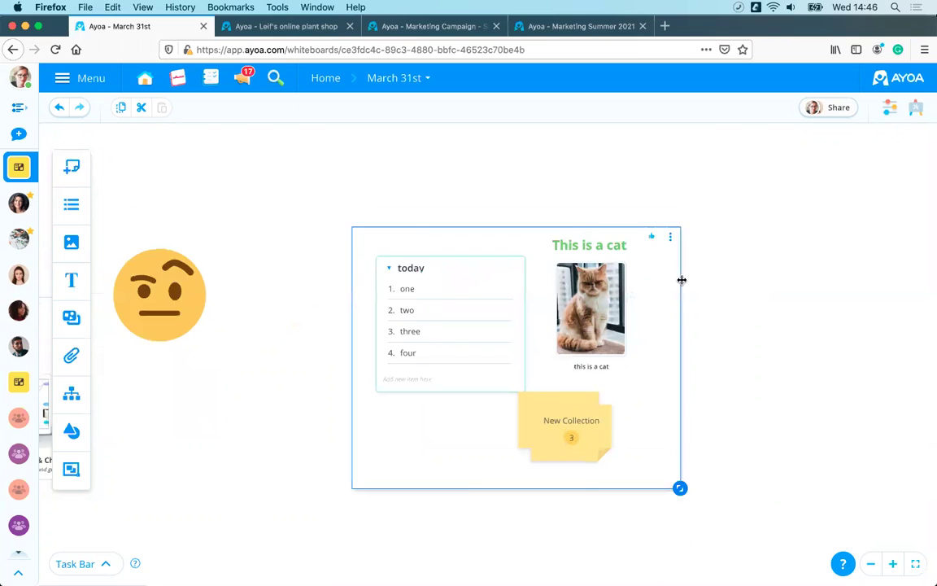
scroll(682, 280, "up", 2)
left_click(666, 217)
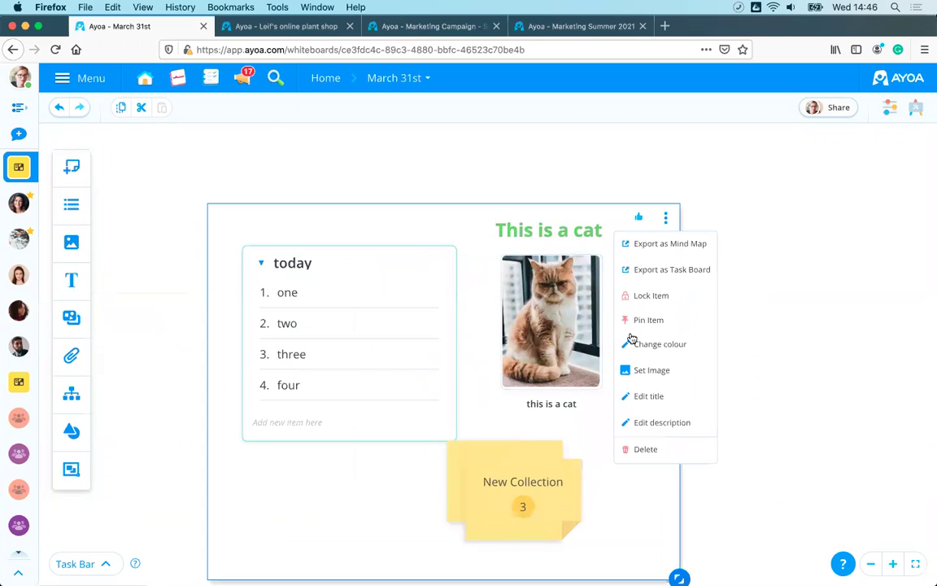
left_click(647, 373)
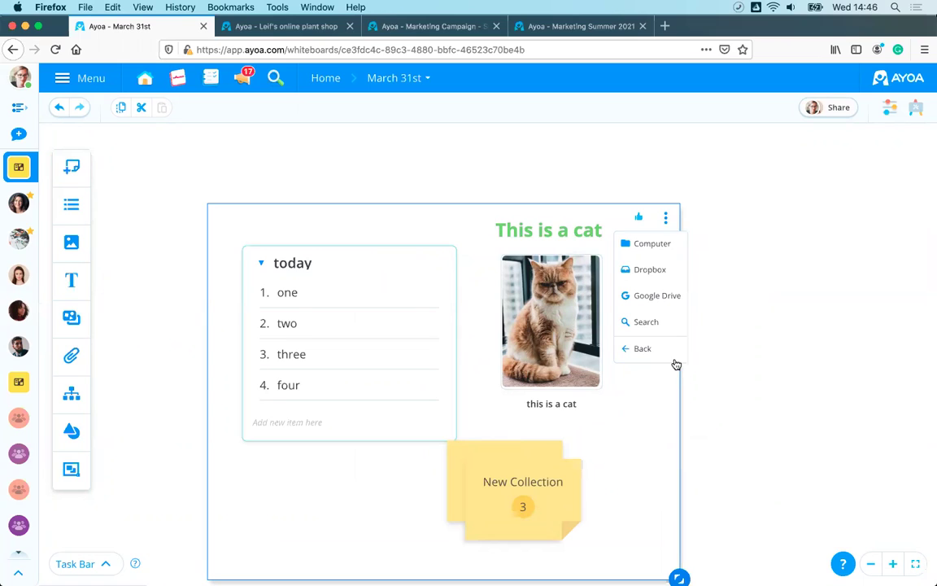
left_click(639, 325)
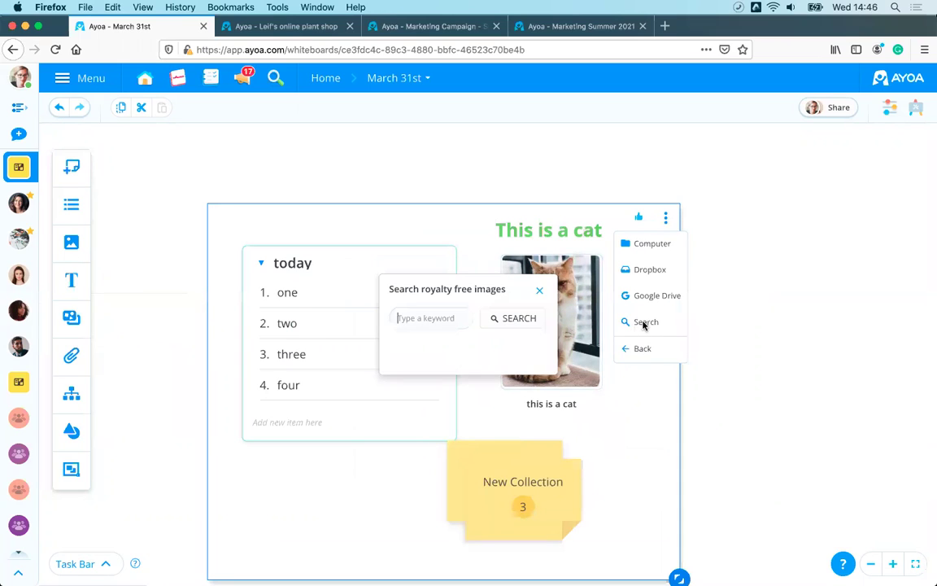
left_click(418, 319)
type("sky")
left_click(525, 320)
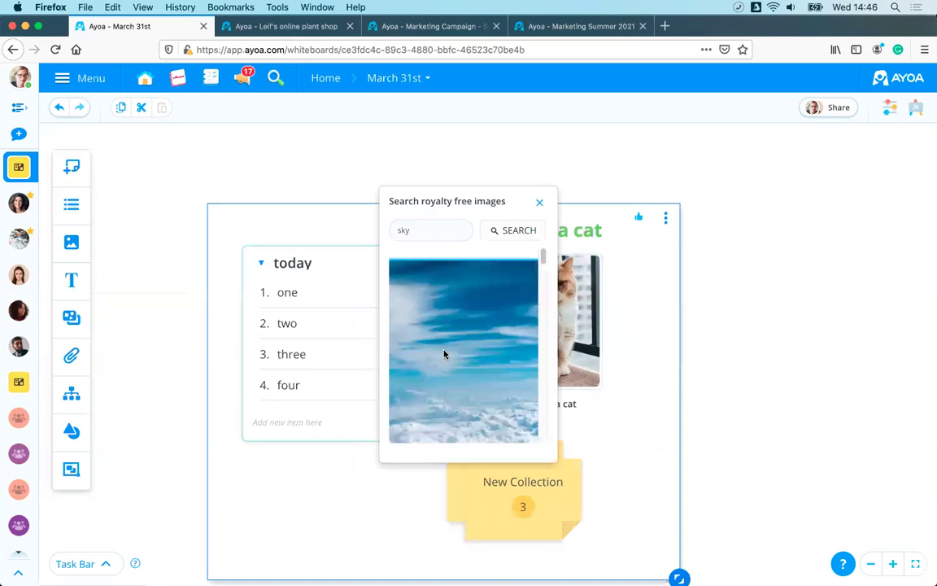
left_click(444, 353)
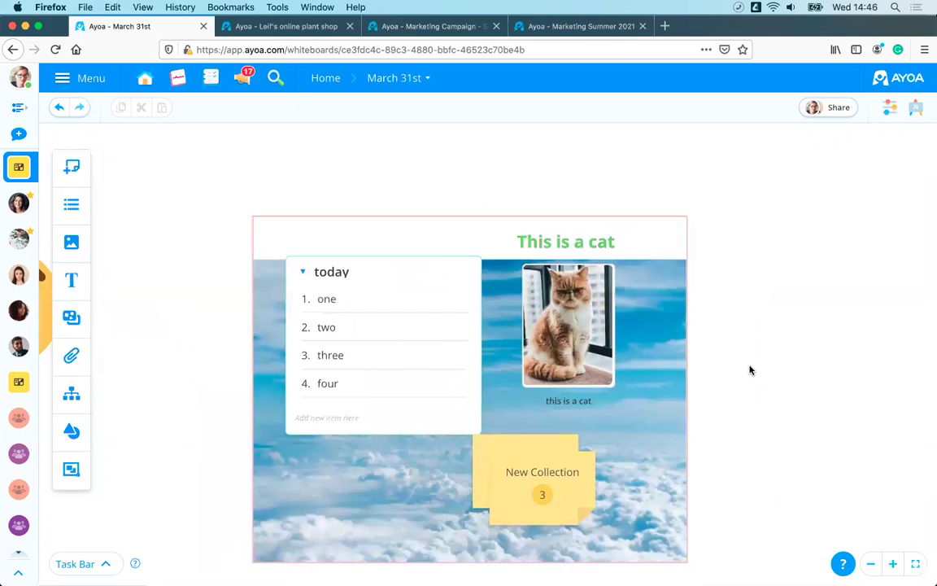
- Review the March 31st board as a whole and compare it with the content of the Leif's online plant shop whiteboard
scroll(750, 370, "down", 5)
left_click_drag(748, 370, 685, 331)
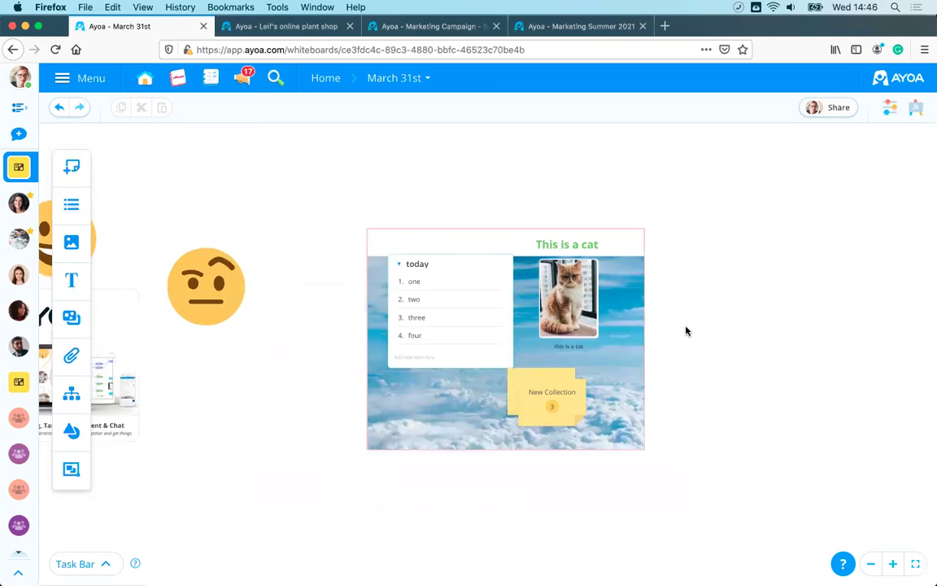
scroll(686, 331, "down", 3)
mouse_move(299, 480)
left_mouse_down()
mouse_move(493, 486)
mouse_move(455, 477)
left_mouse_up()
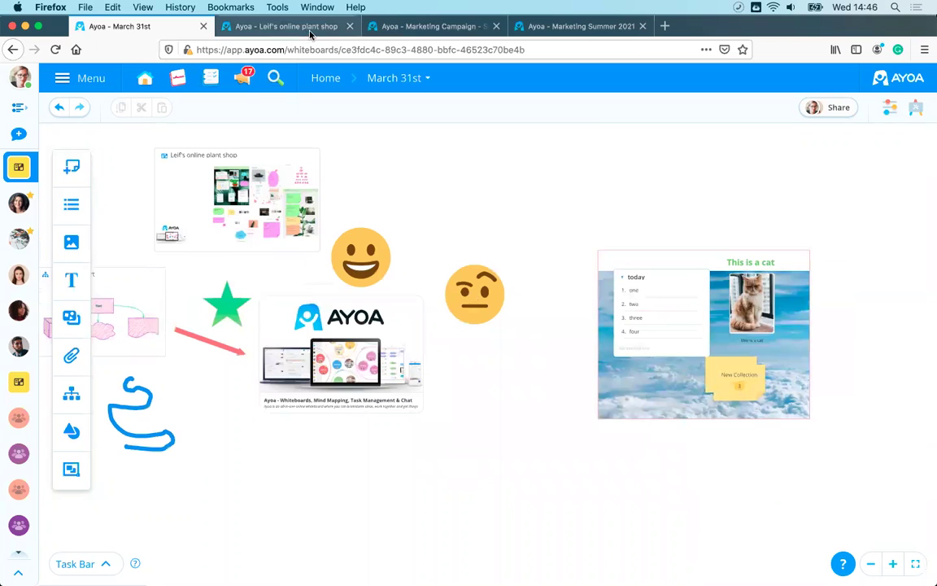
left_click(310, 26)
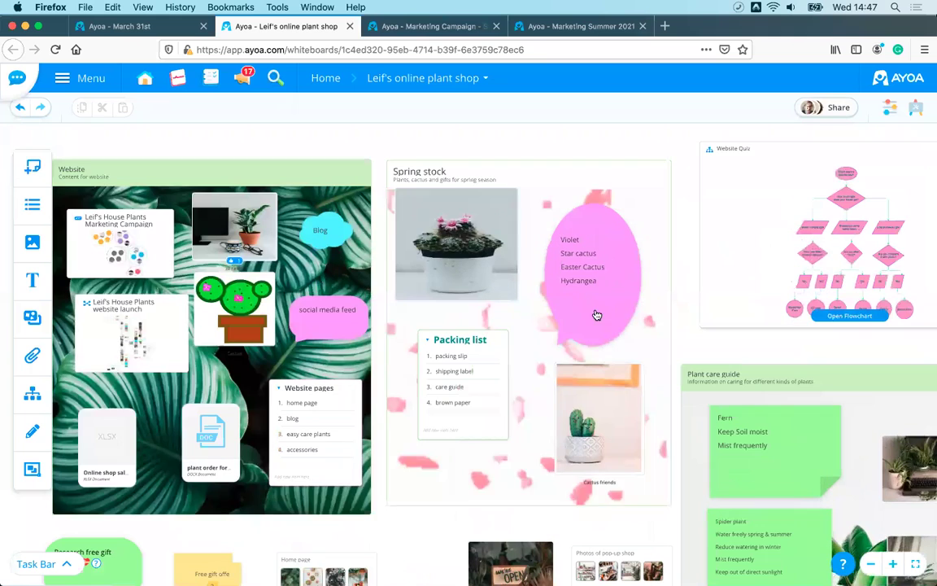
scroll(305, 387, "down", 3)
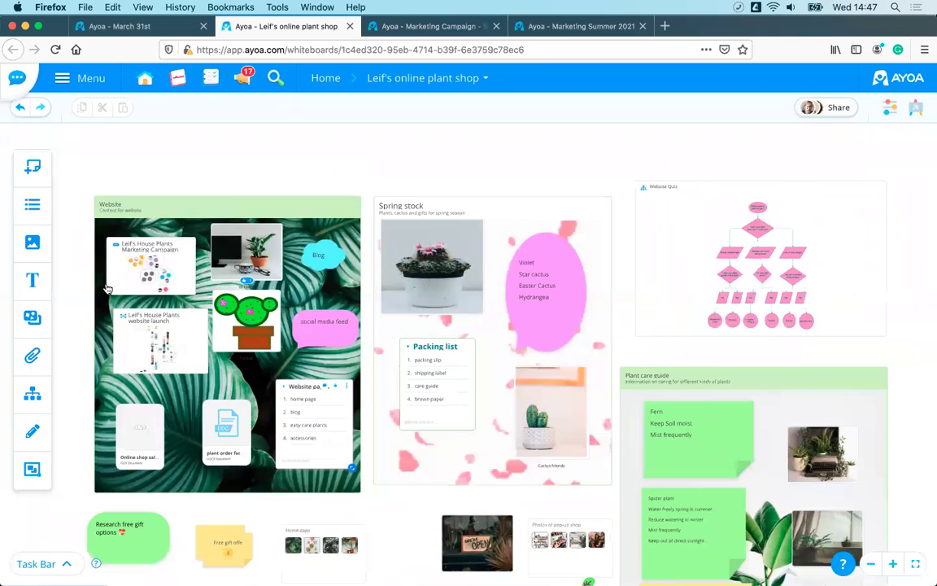
left_click(134, 27)
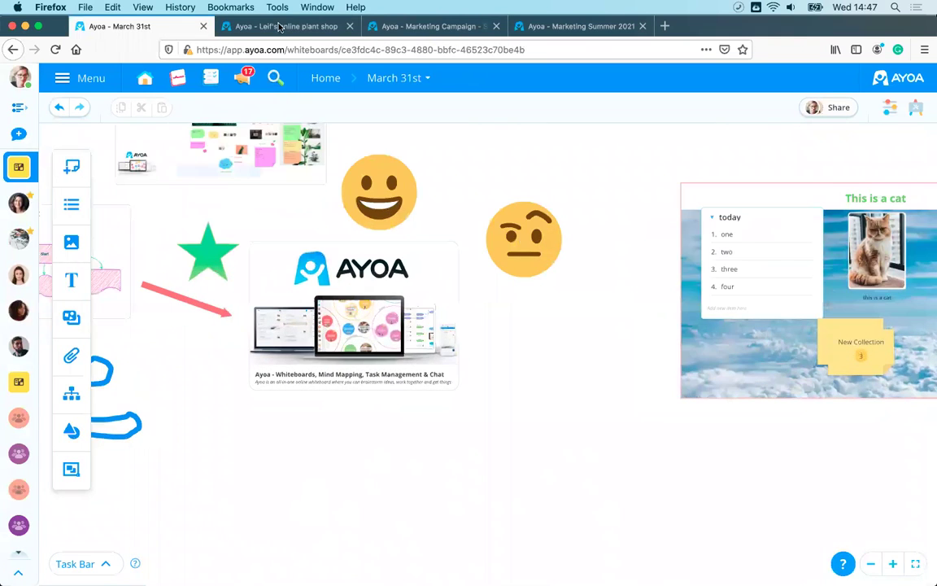
left_click(279, 27)
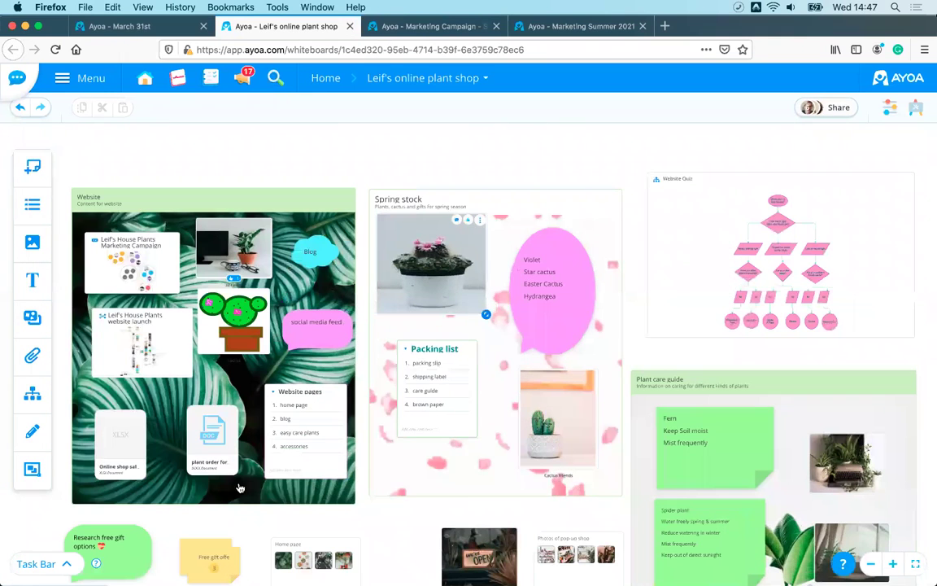
scroll(276, 455, "down", 5)
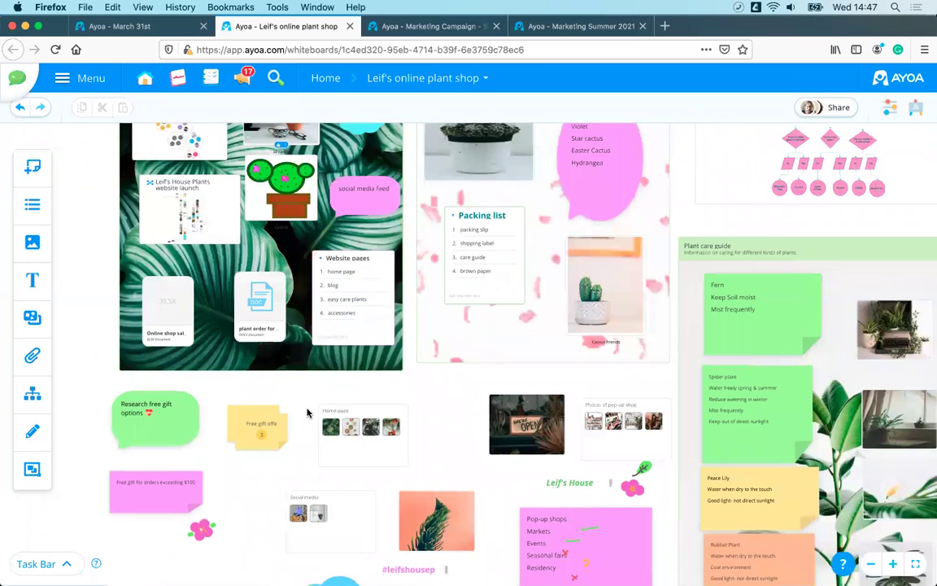
scroll(308, 413, "up", 1)
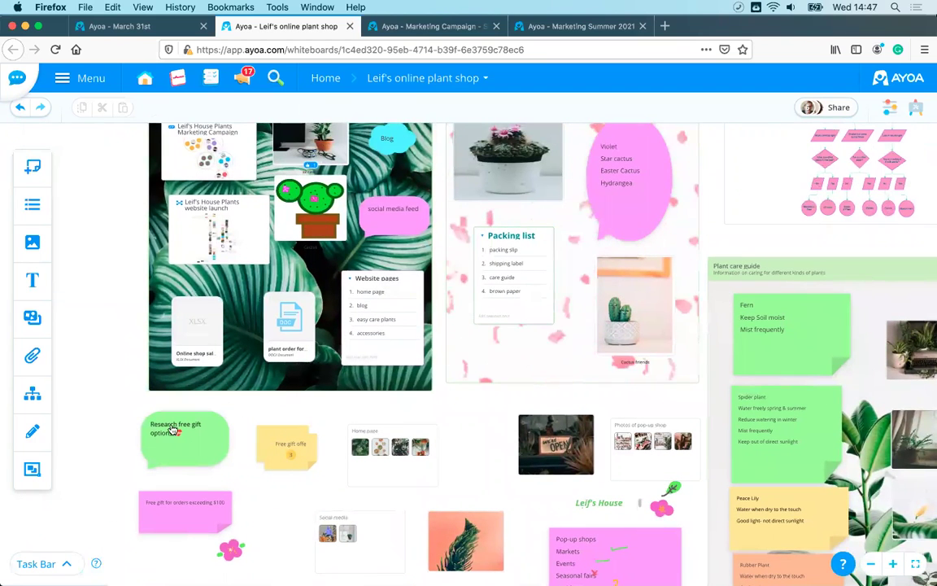
- View the board options of the Leif's online plant shop whiteboard, including its export choices, and close them
left_click(889, 114)
left_click(916, 109)
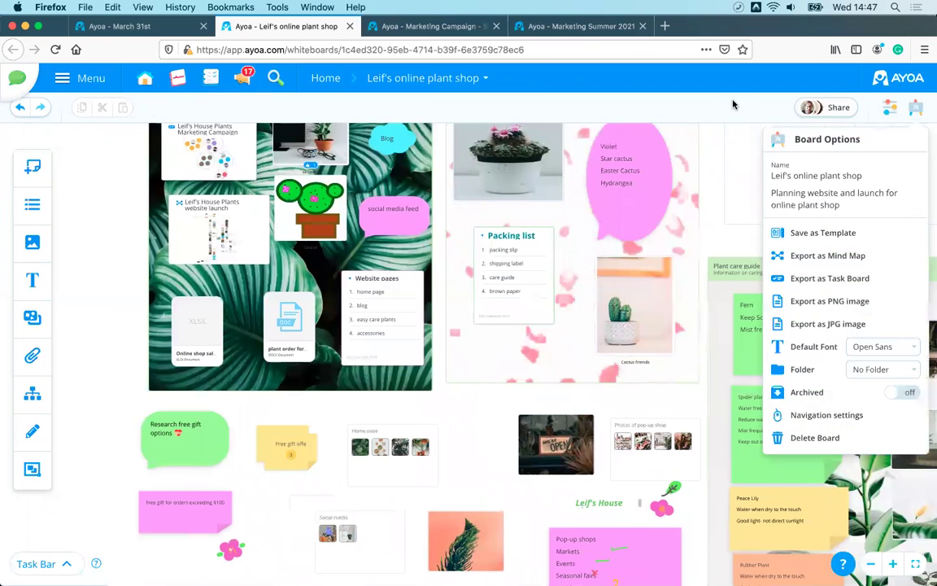
left_click(732, 104)
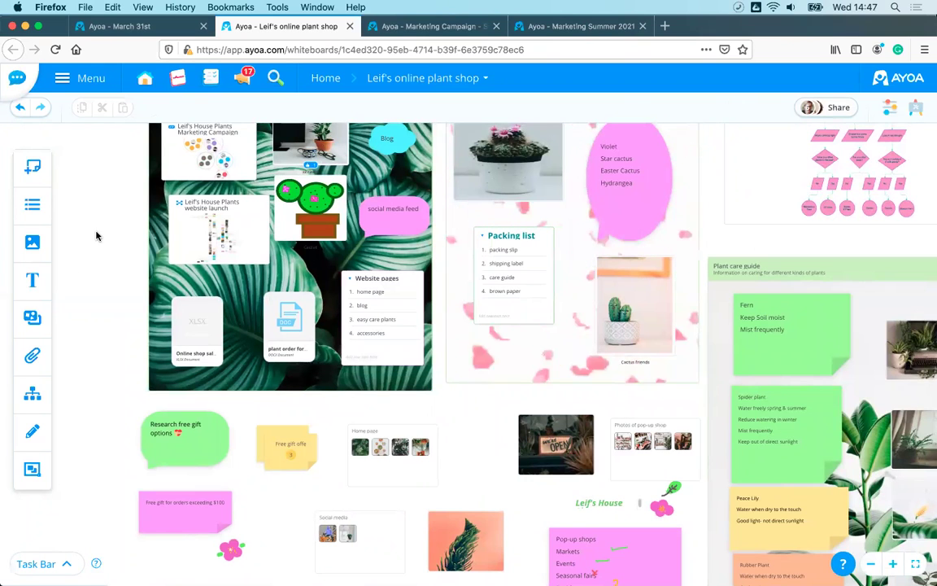
scroll(132, 320, "down", 4)
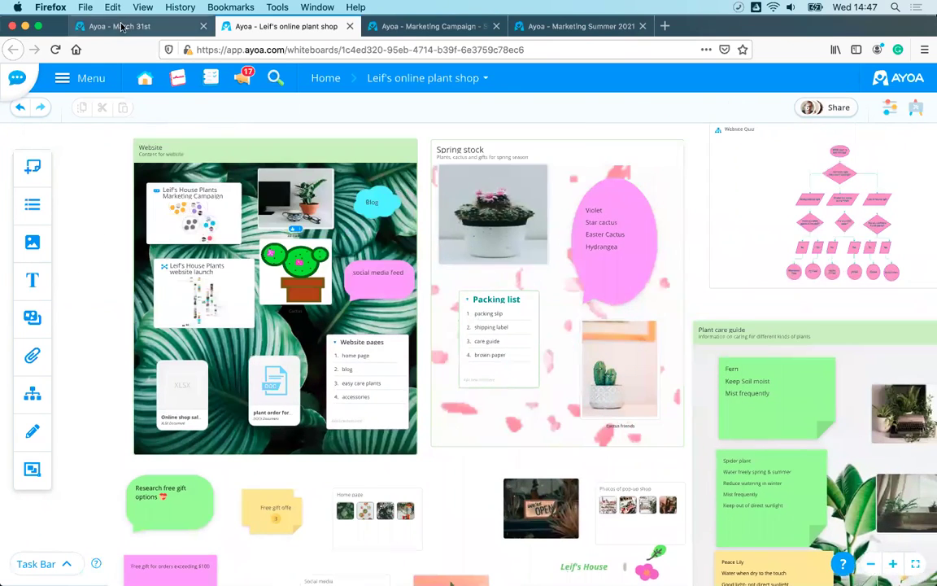
- Leave the March 31st whiteboard for the home page and switch to the Marketing Campaign - Summer mind map
left_click(119, 26)
left_click(330, 81)
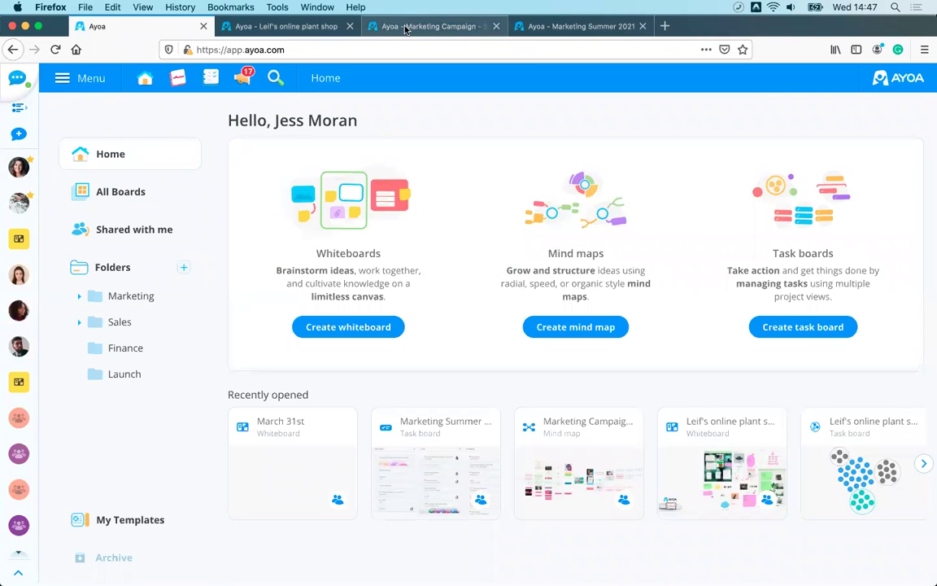
left_click(367, 25)
- Examine the branches, images and relationship lines around the central idea of the Marketing Campaign - Summer mind map
scroll(540, 218, "left", 5)
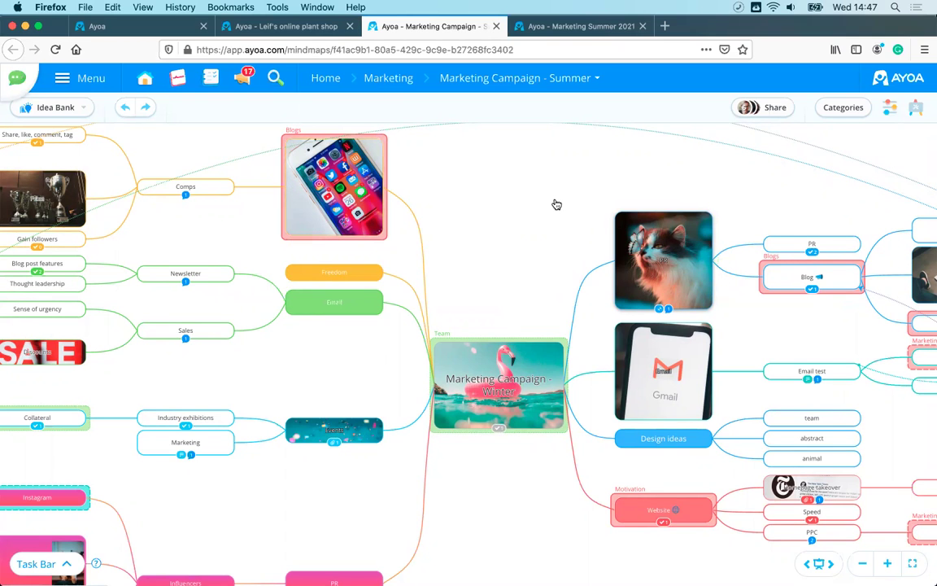
scroll(557, 204, "down", 5)
scroll(559, 240, "up", 3)
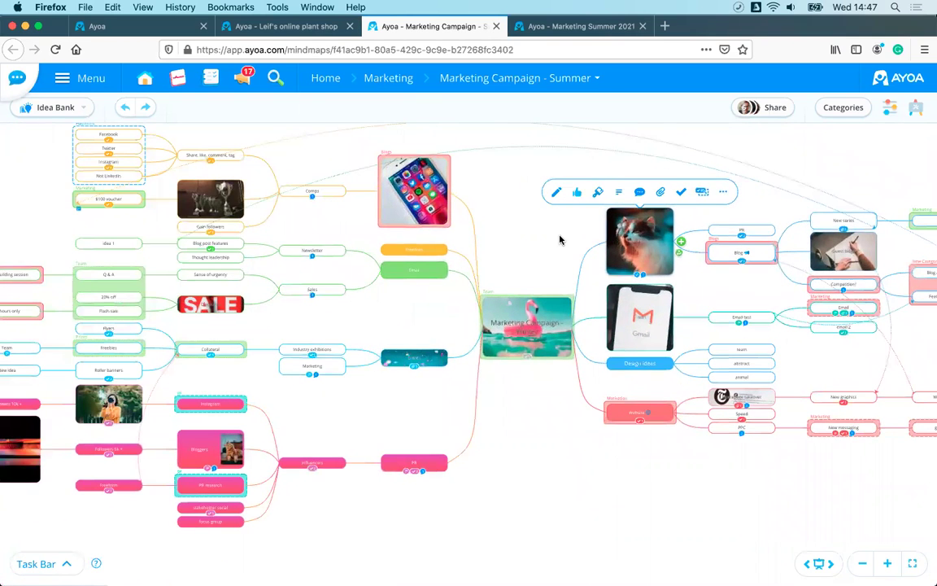
scroll(560, 239, "up", 2)
left_click_drag(417, 227, 371, 233)
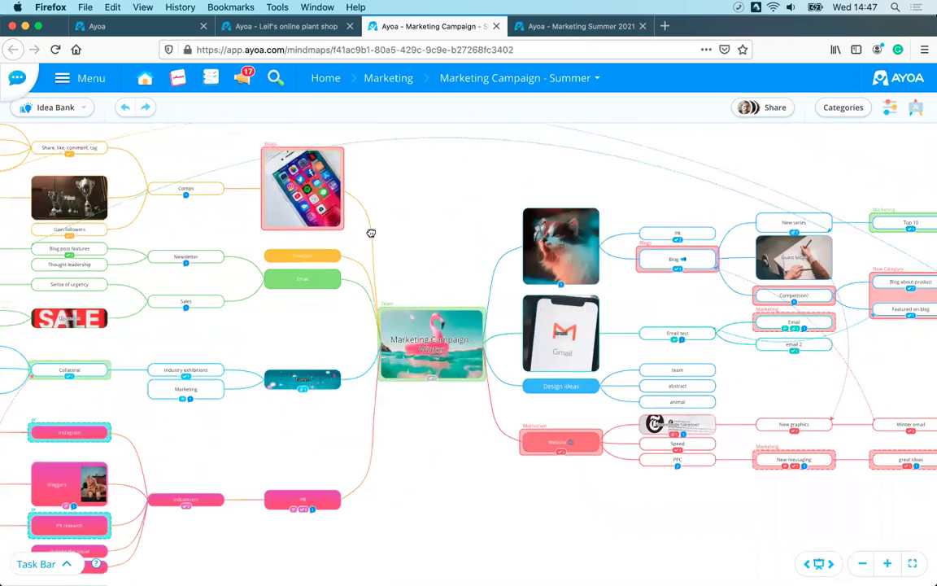
scroll(440, 249, "up", 2)
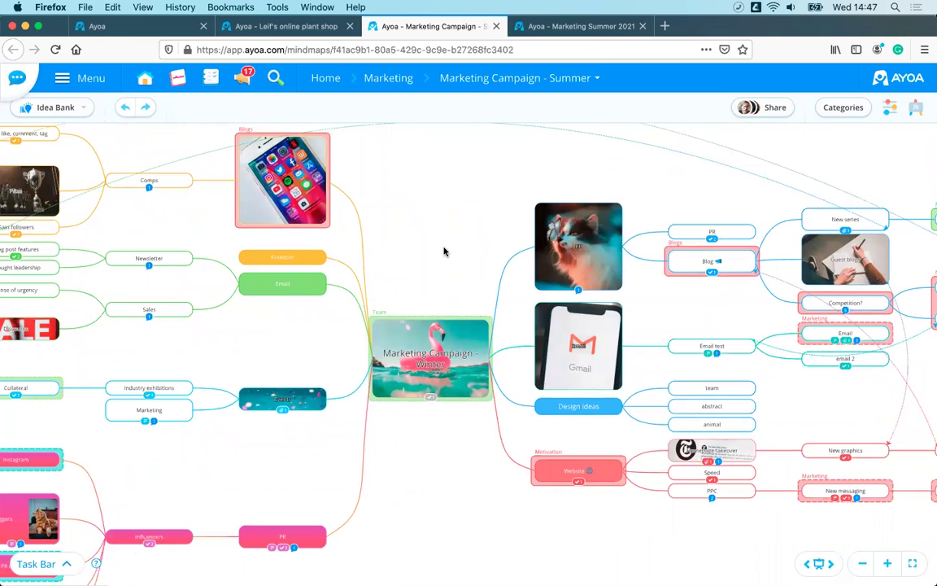
scroll(443, 255, "up", 3)
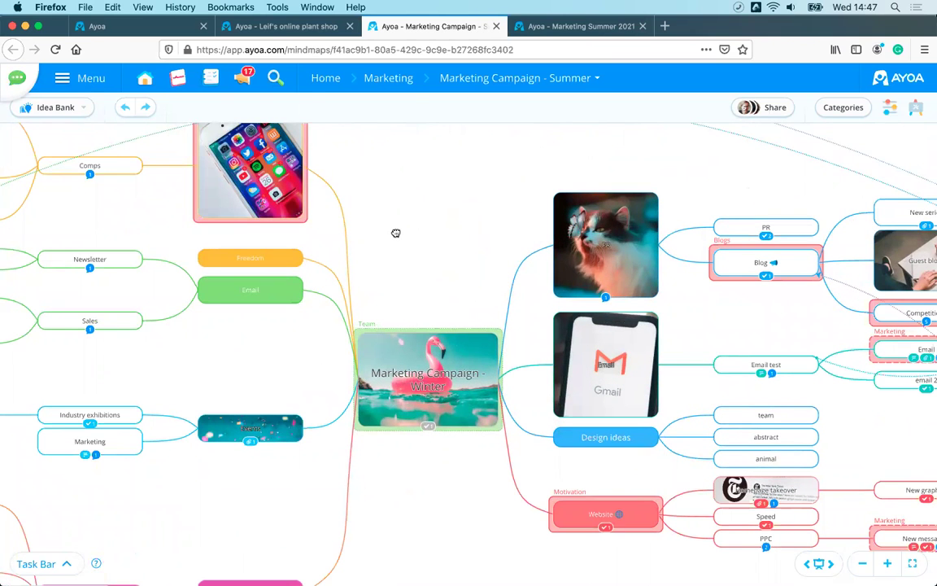
scroll(395, 234, "right", 3)
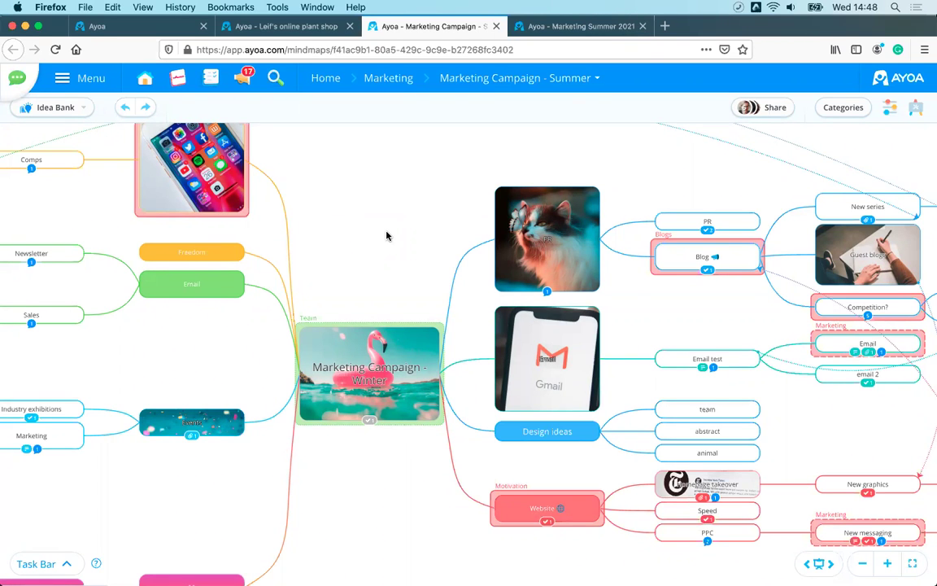
scroll(374, 261, "down", 5)
scroll(344, 400, "up", 3)
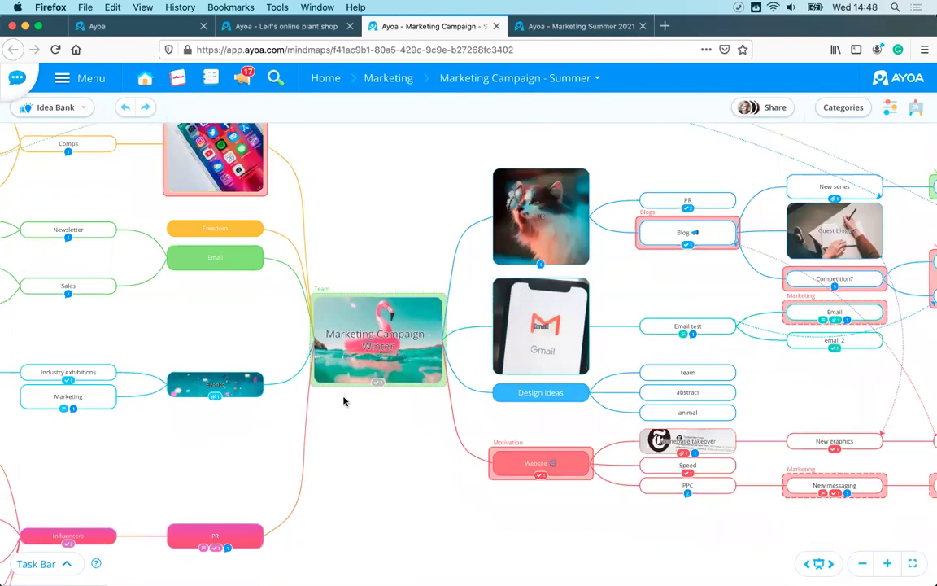
scroll(392, 202, "up", 3)
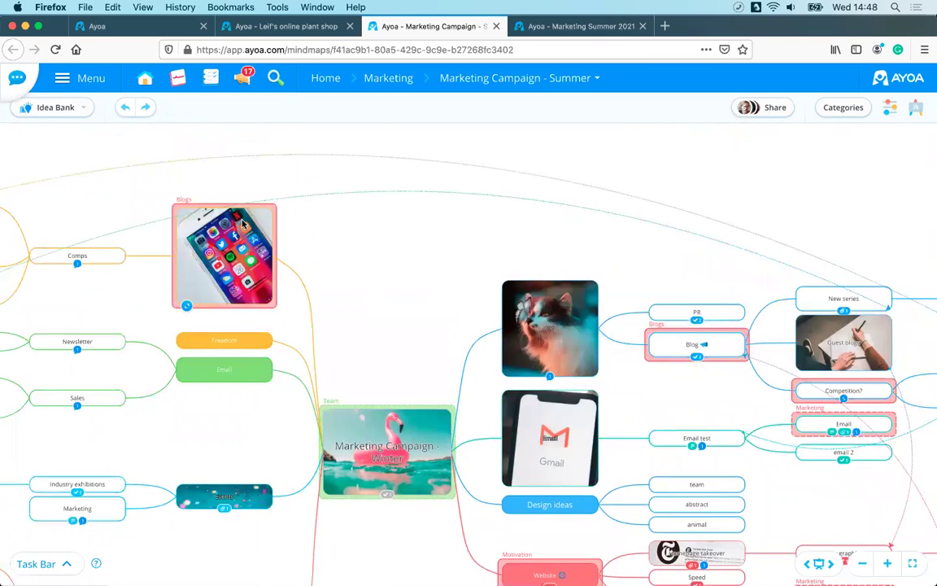
scroll(348, 182, "down", 3)
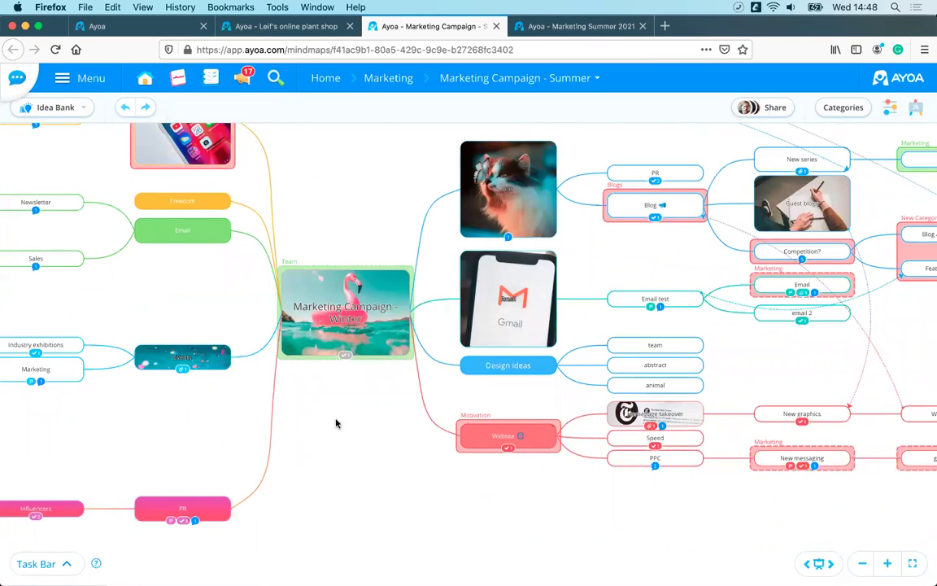
- Examine the outer sub-branches on both sides of the mind map, including the blog, website, email and PR topics
scroll(334, 419, "right", 4)
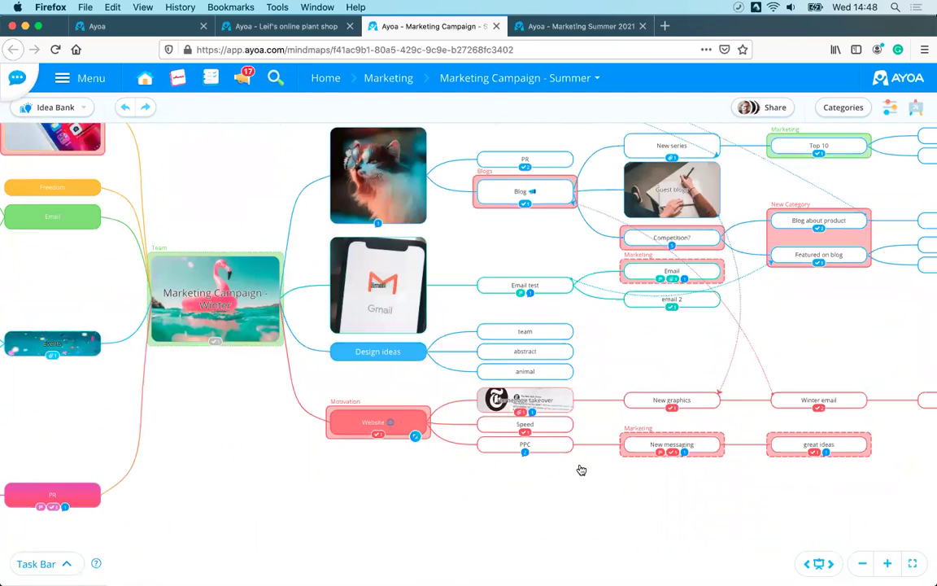
scroll(468, 501, "right", 4)
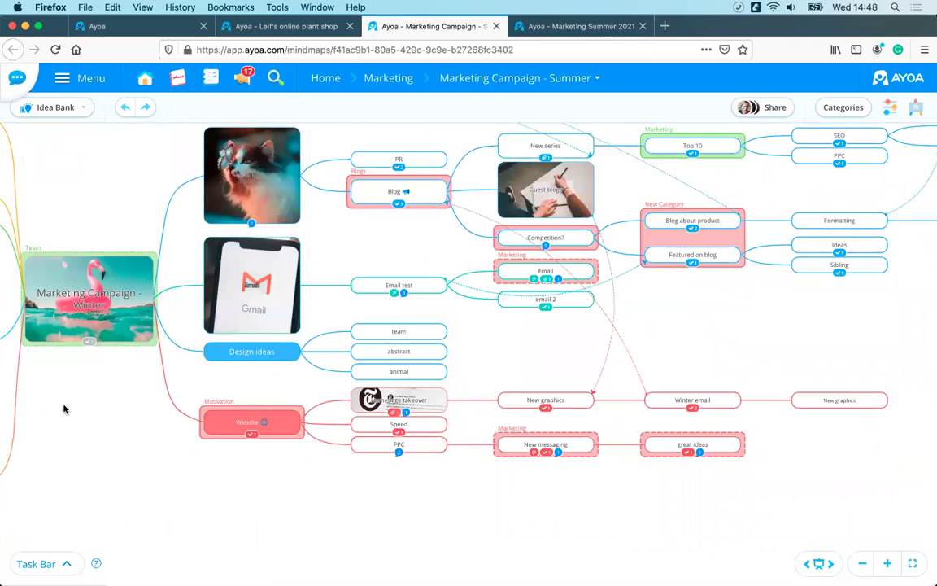
scroll(130, 432, "left", 6)
scroll(275, 444, "down", 2)
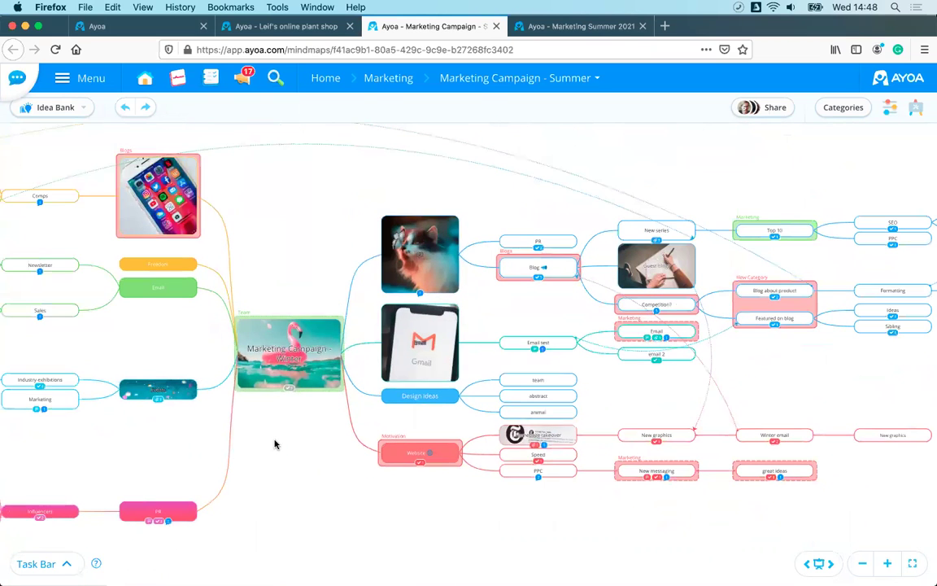
scroll(275, 444, "up", 2)
left_click_drag(369, 427, 557, 427)
left_click_drag(298, 417, 375, 427)
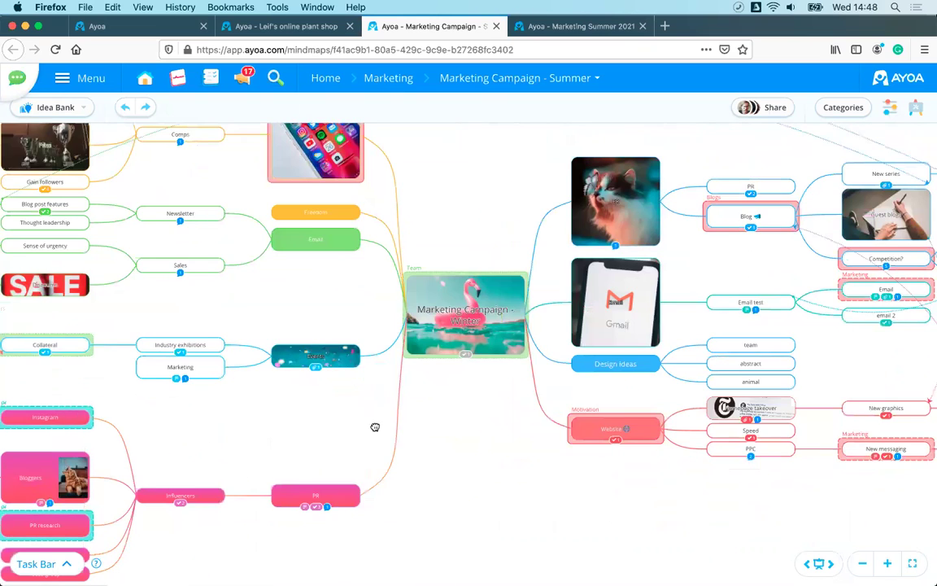
scroll(407, 435, "right", 3)
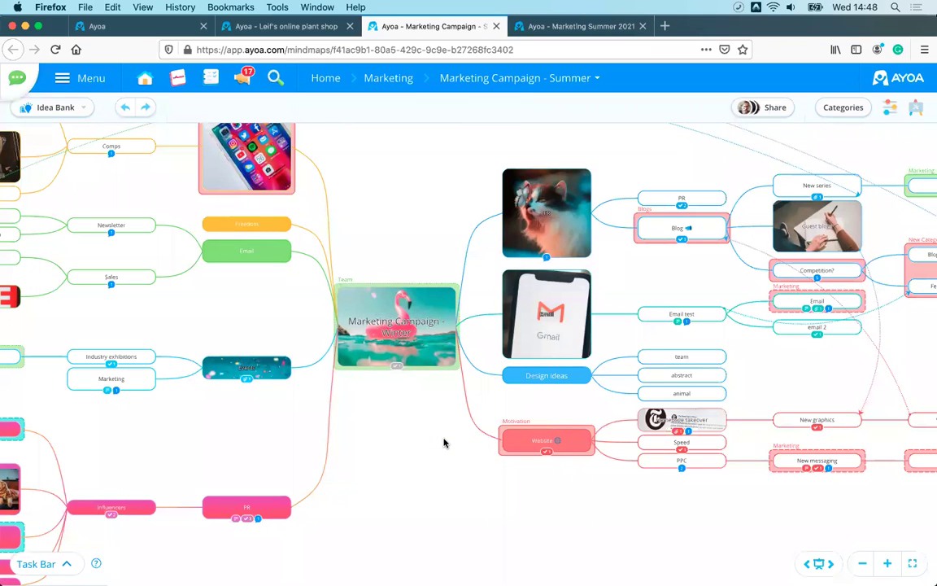
scroll(444, 442, "up", 2)
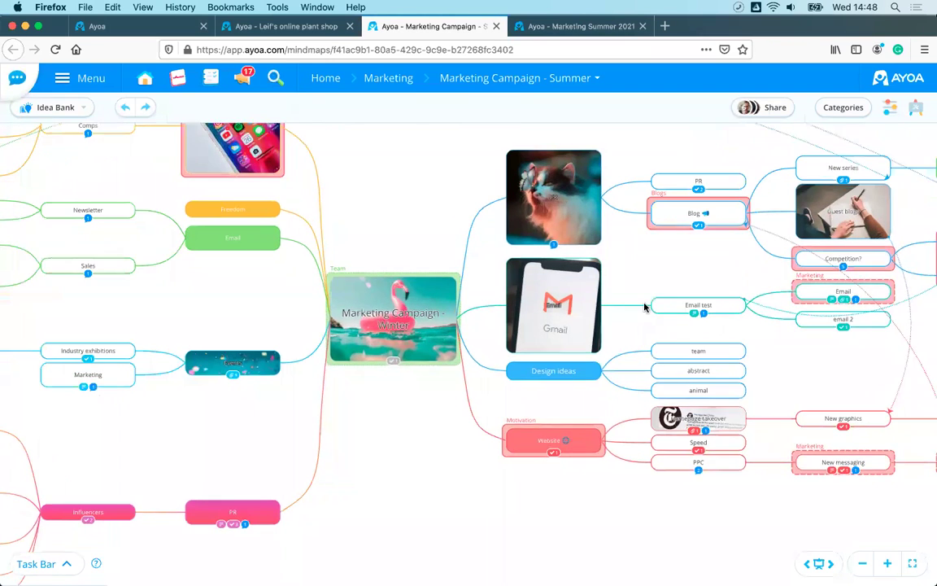
scroll(450, 443, "down", 2)
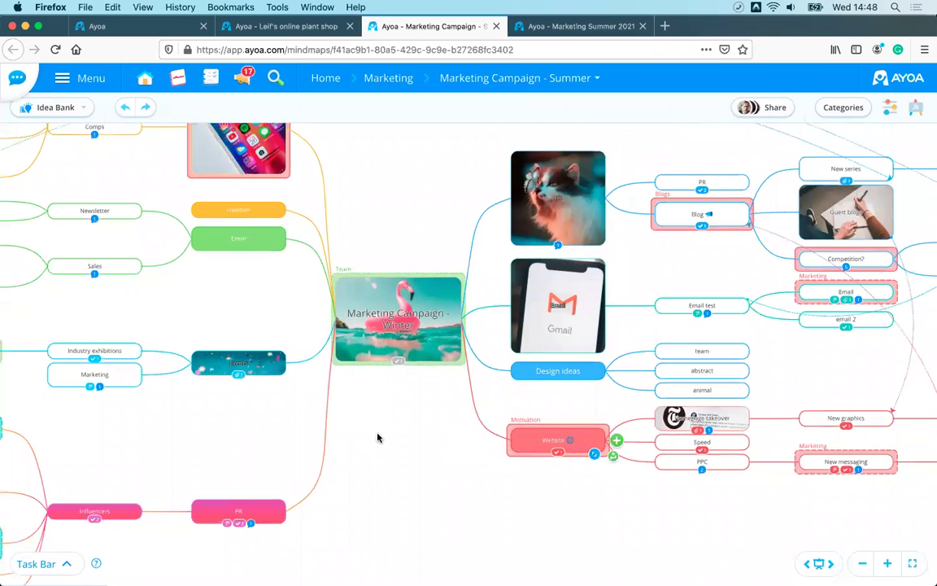
left_click_drag(421, 432, 437, 441)
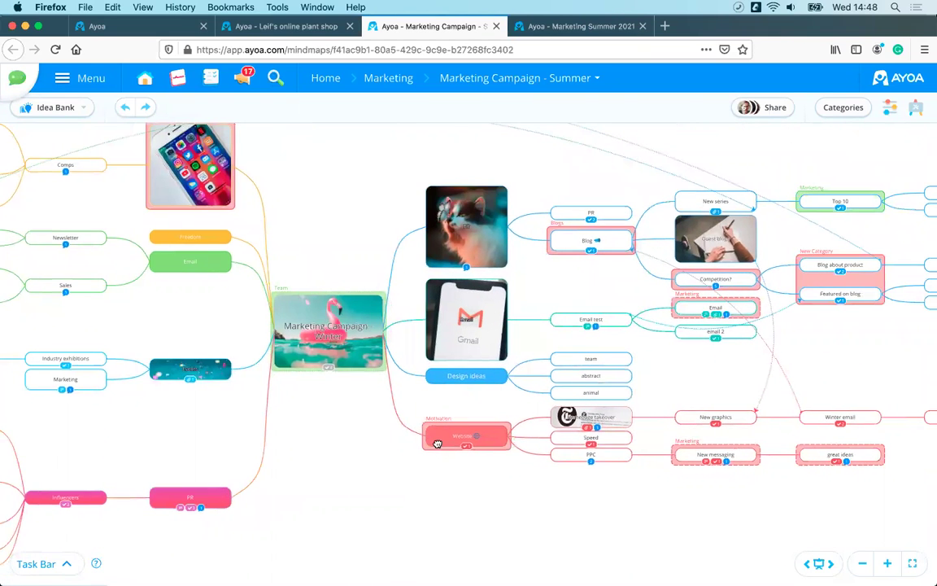
- Change the mind map's board type to Organic Map and close the display options
left_click(892, 109)
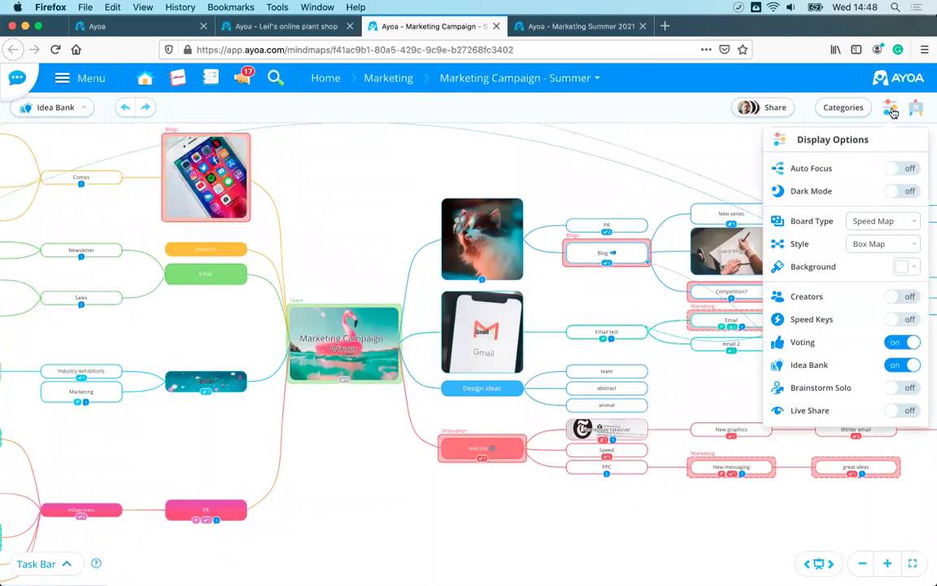
left_click(892, 112)
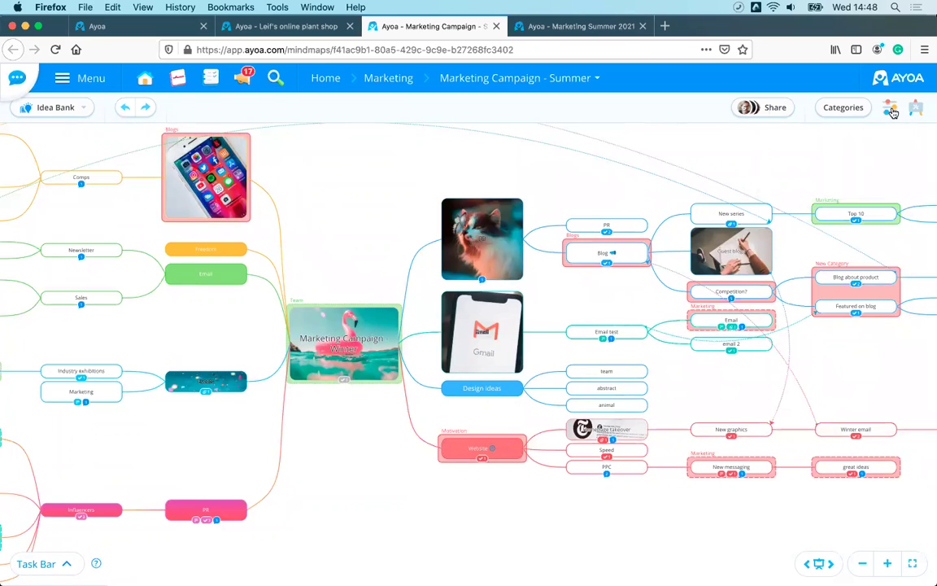
left_click(893, 111)
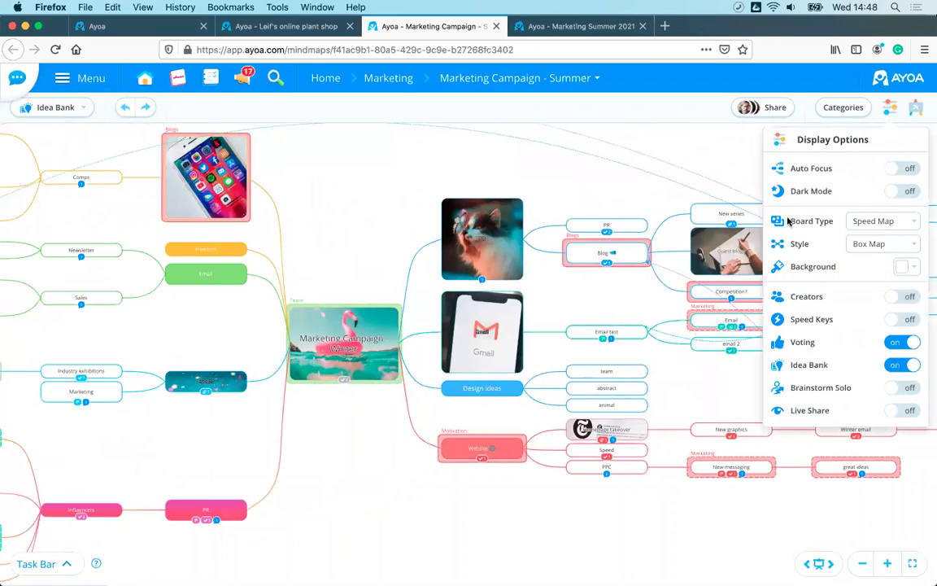
left_click(868, 227)
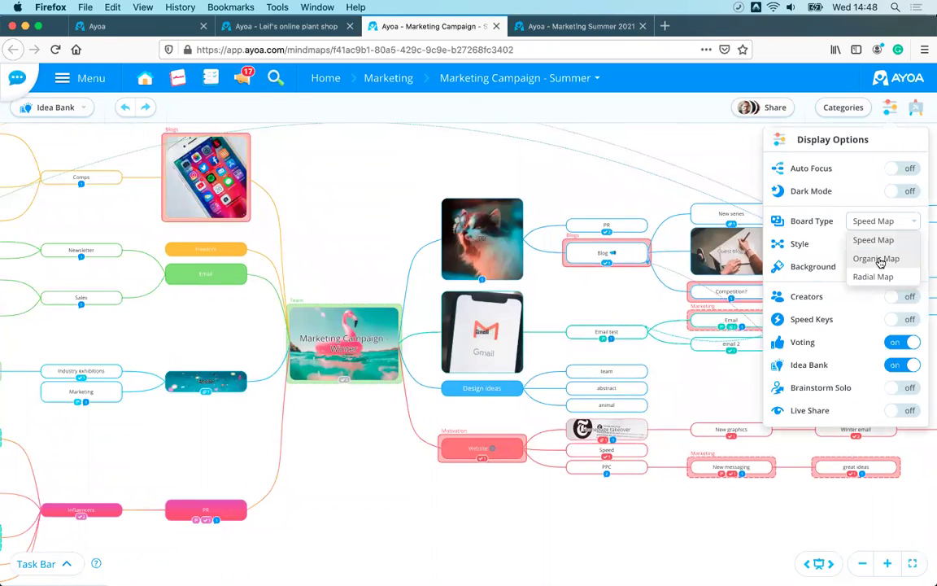
left_click(876, 259)
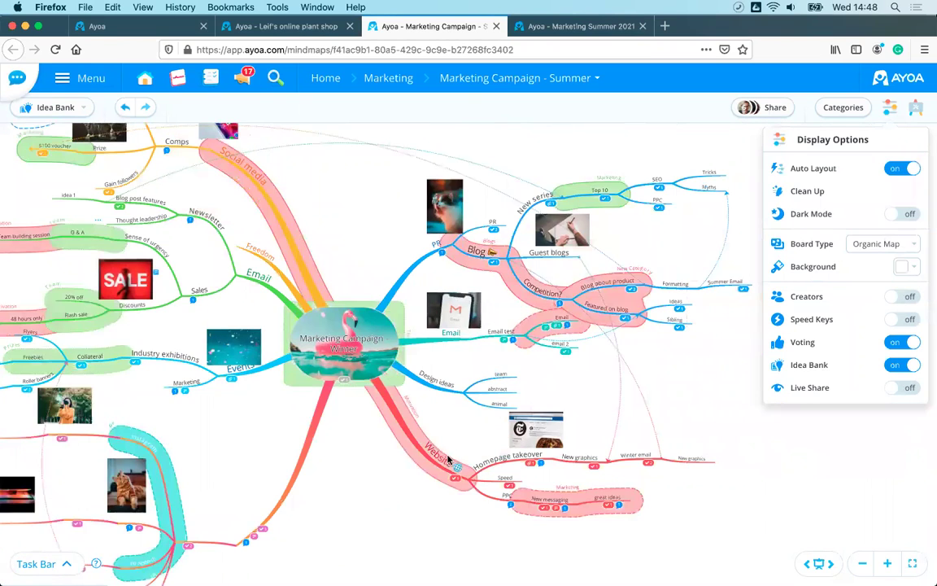
left_click(561, 511)
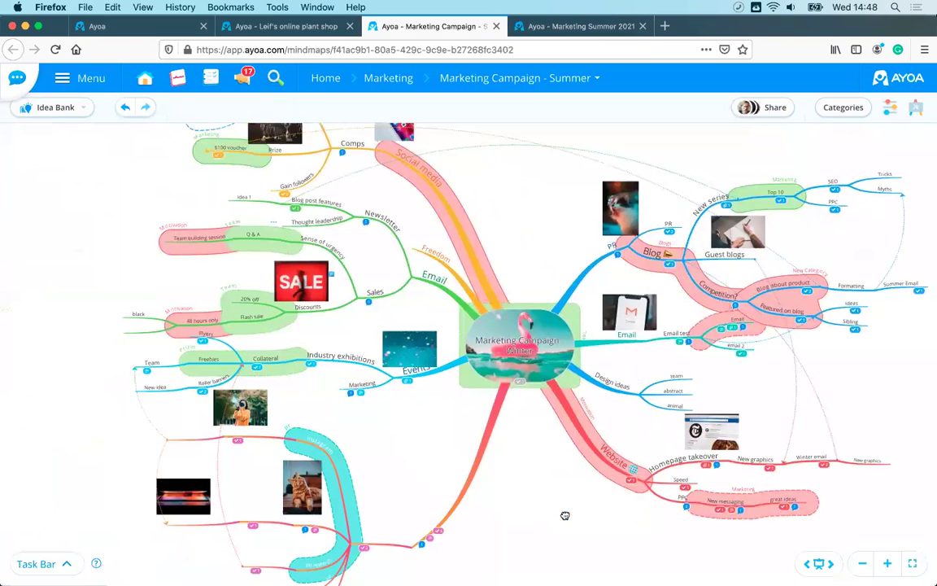
- Move the Events branch farther out from the central idea and place its confetti image above the branch label
left_click_drag(562, 522, 552, 526)
scroll(554, 526, "down", 2)
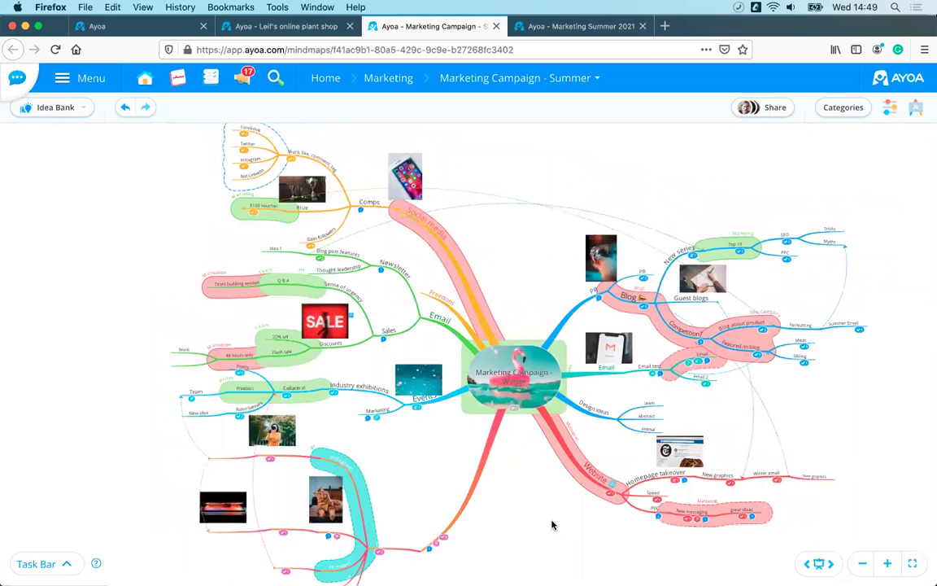
mouse_move(502, 509)
left_mouse_down()
mouse_move(478, 509)
mouse_move(497, 497)
left_mouse_up()
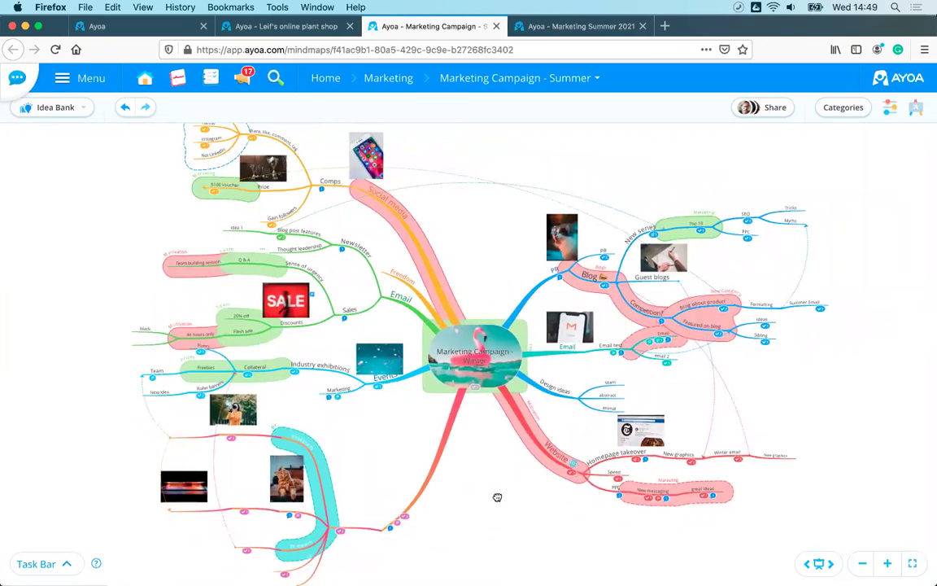
scroll(482, 497, "up", 3)
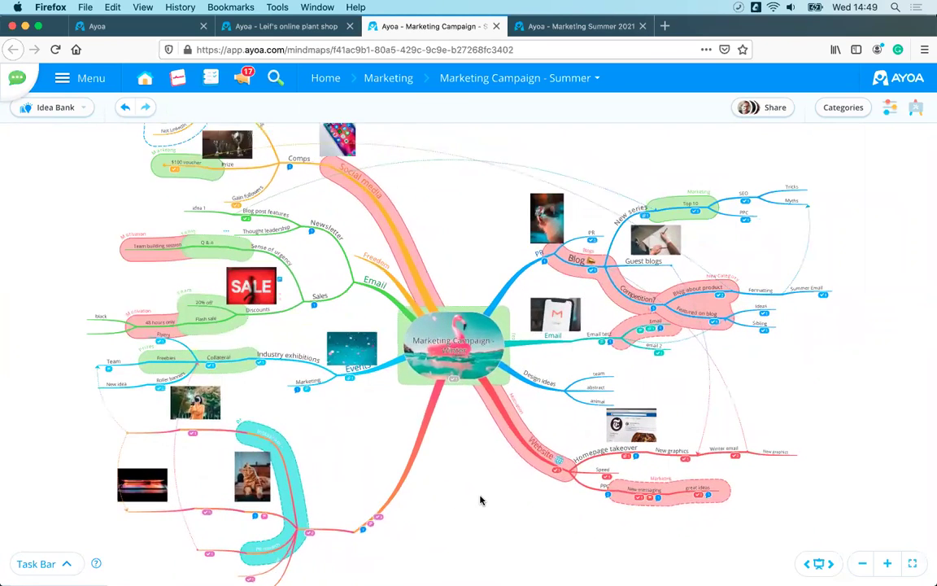
scroll(481, 498, "up", 2)
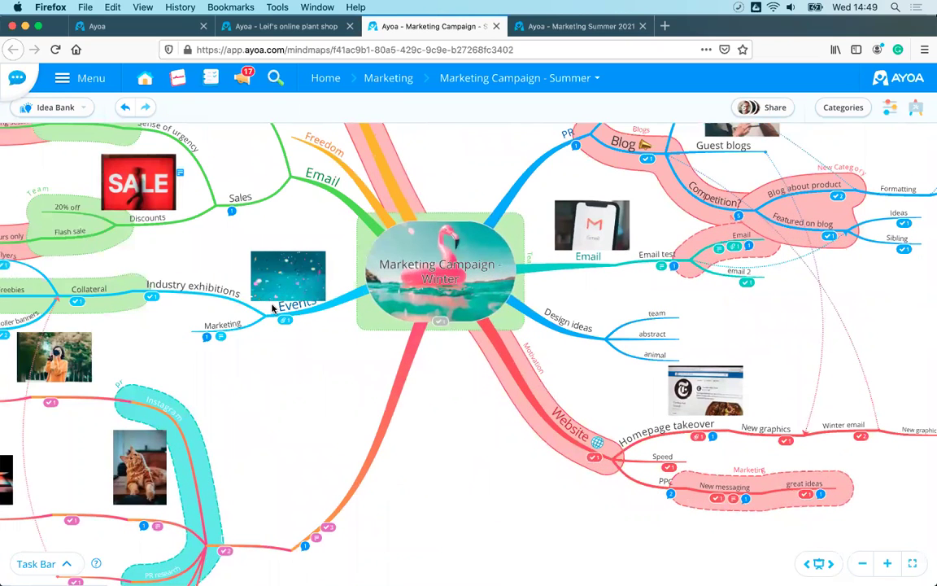
left_click_drag(264, 319, 246, 293)
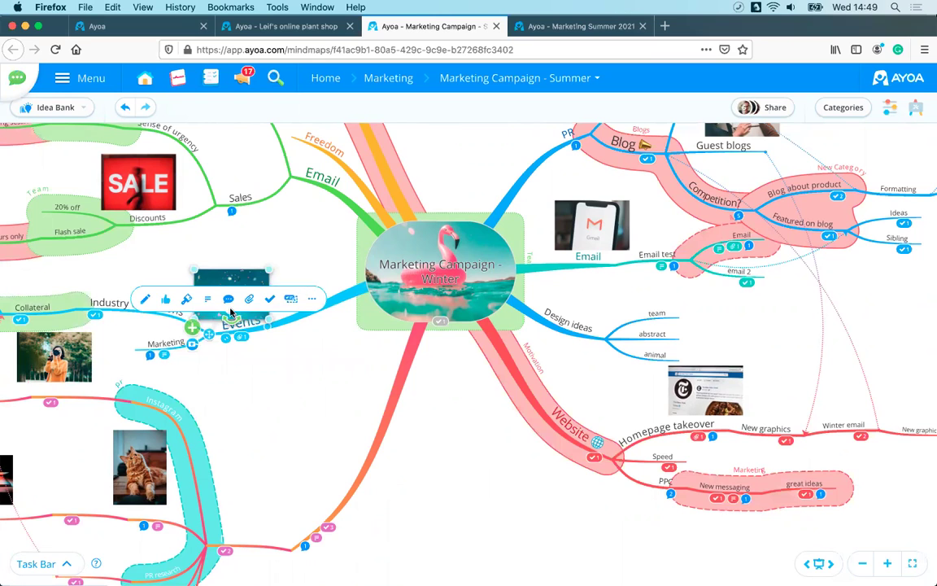
left_click(270, 226)
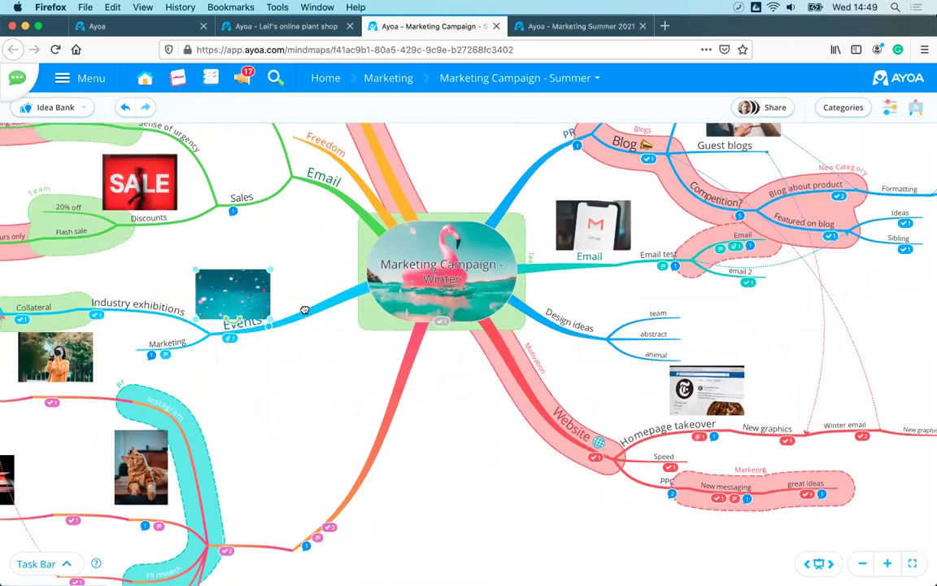
left_click_drag(250, 294, 242, 292)
left_click_drag(285, 256, 286, 258)
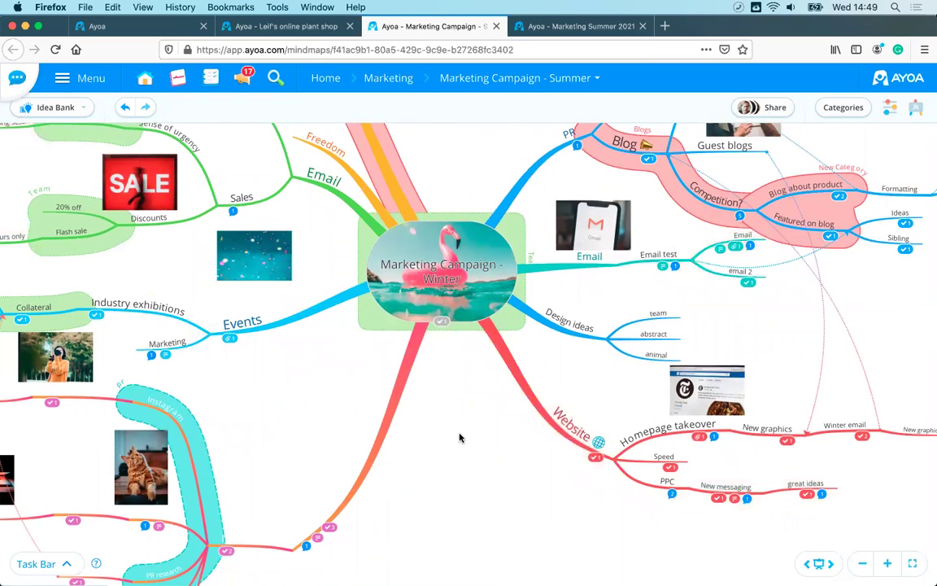
- Reshape the PR branch below the central idea into an S-shaped curve
left_click(337, 359)
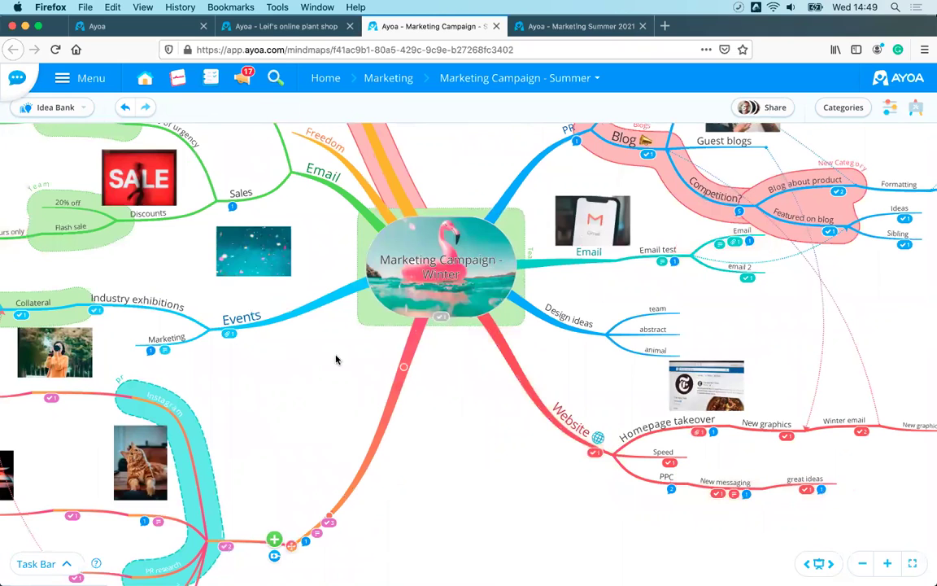
left_click_drag(403, 367, 345, 431)
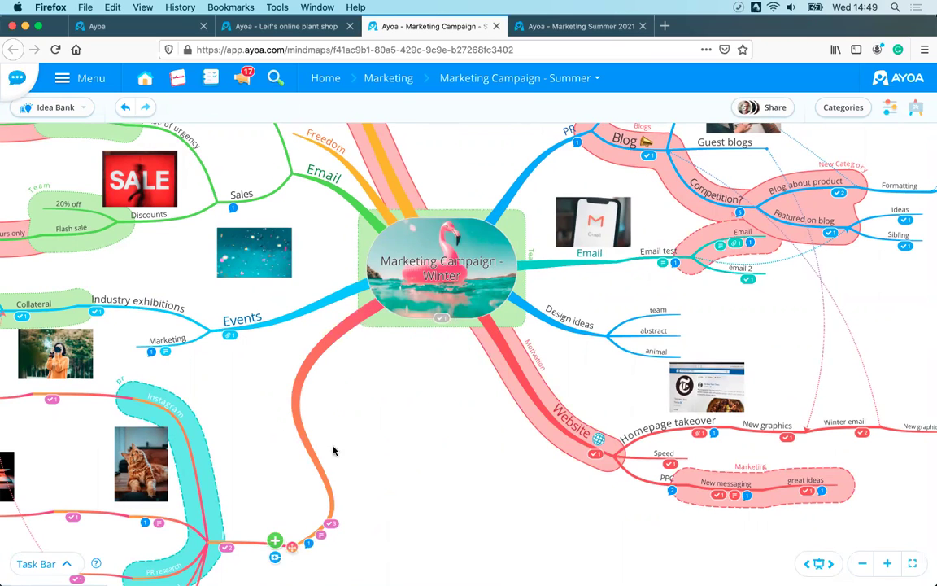
scroll(394, 440, "down", 1)
scroll(488, 415, "down", 3)
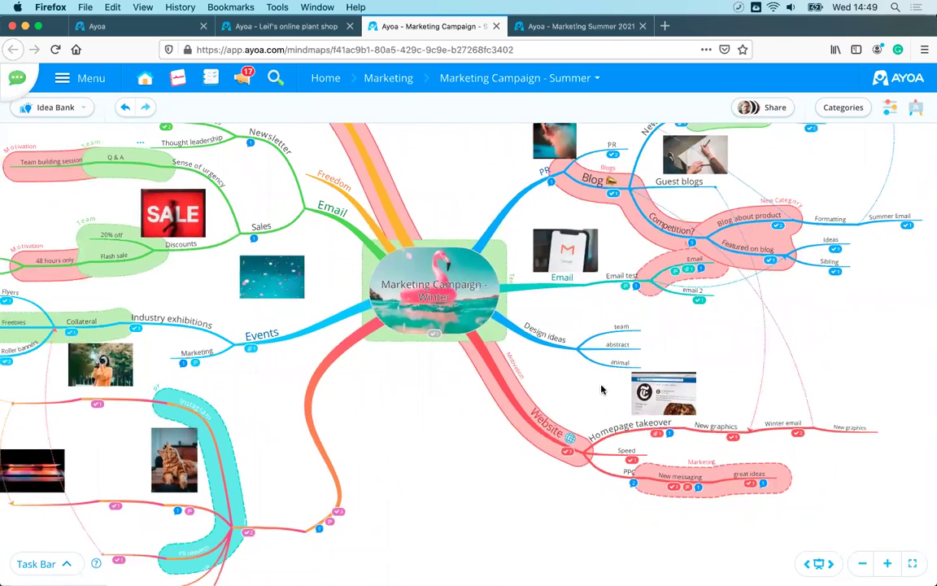
- Change the mind map's board type to Radial Map
scroll(808, 331, "up", 2)
scroll(807, 331, "up", 2)
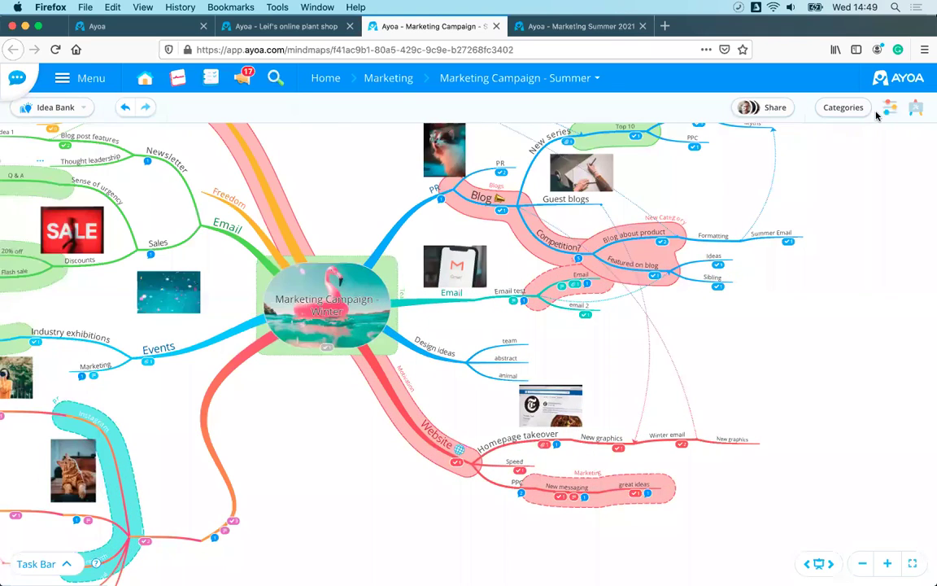
left_click(888, 107)
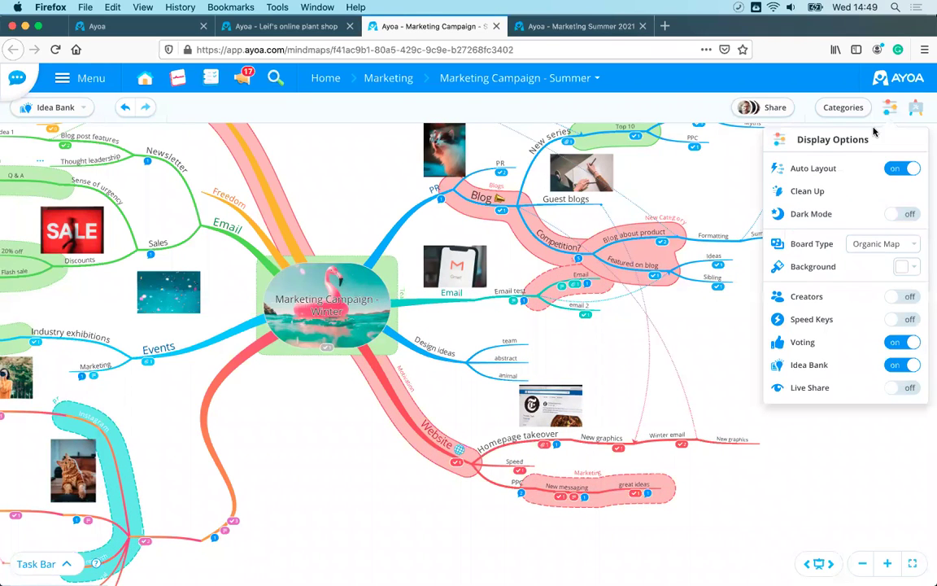
left_click(876, 244)
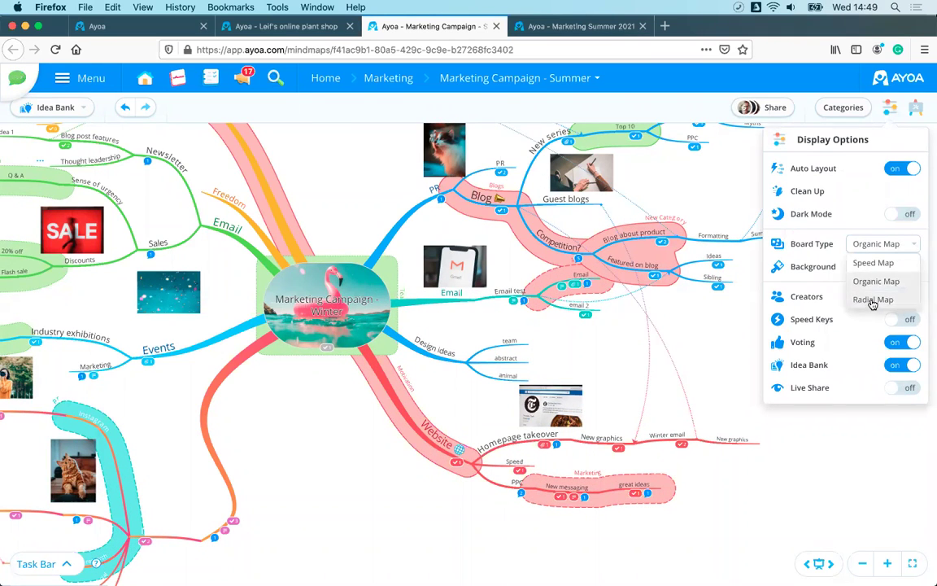
left_click(874, 302)
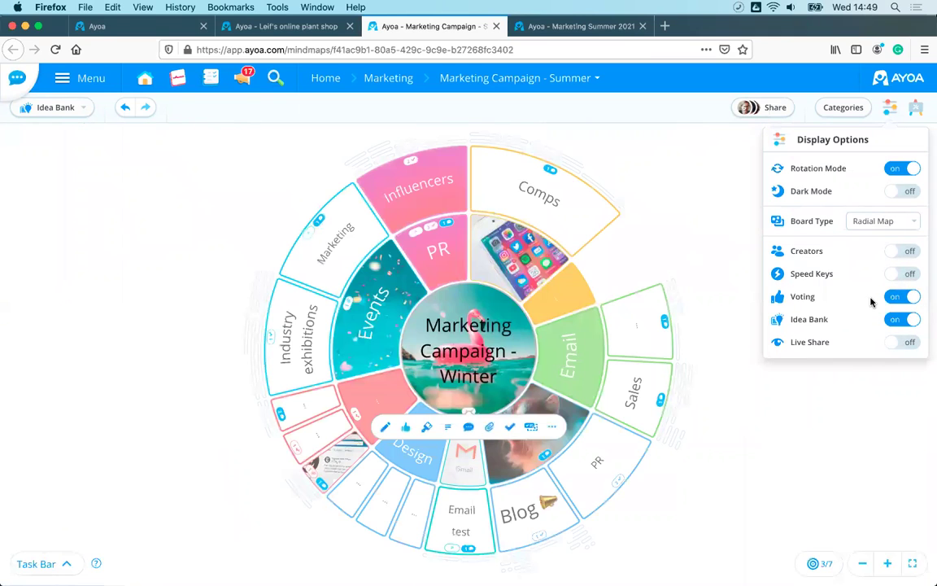
- Close the display options and set the radial map to display 7 of 7 levels
left_click(762, 479)
left_click(825, 565)
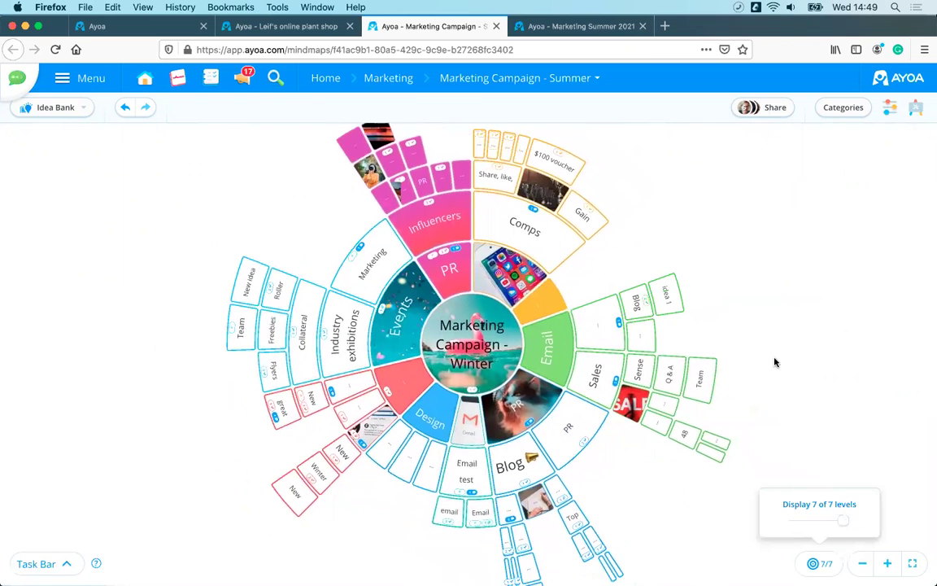
scroll(728, 394, "up", 2)
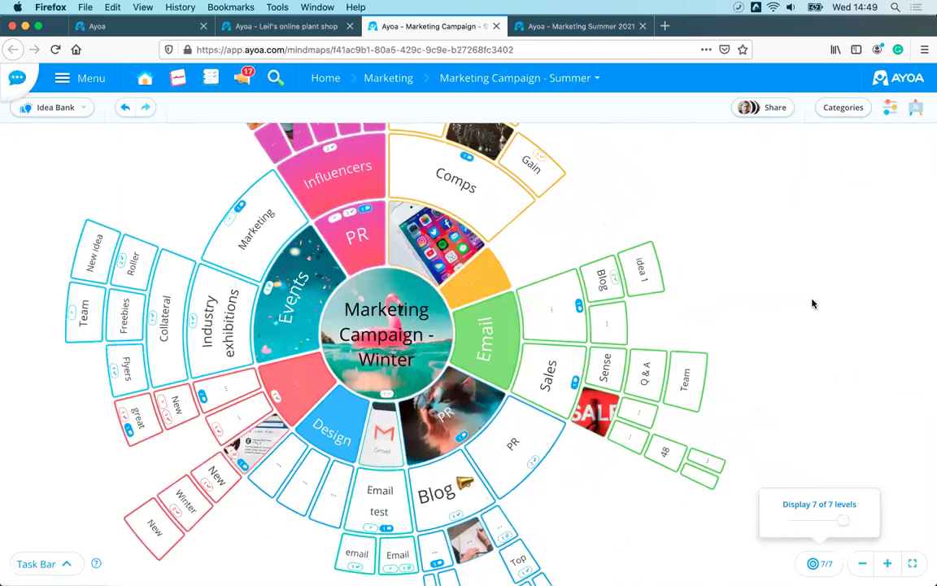
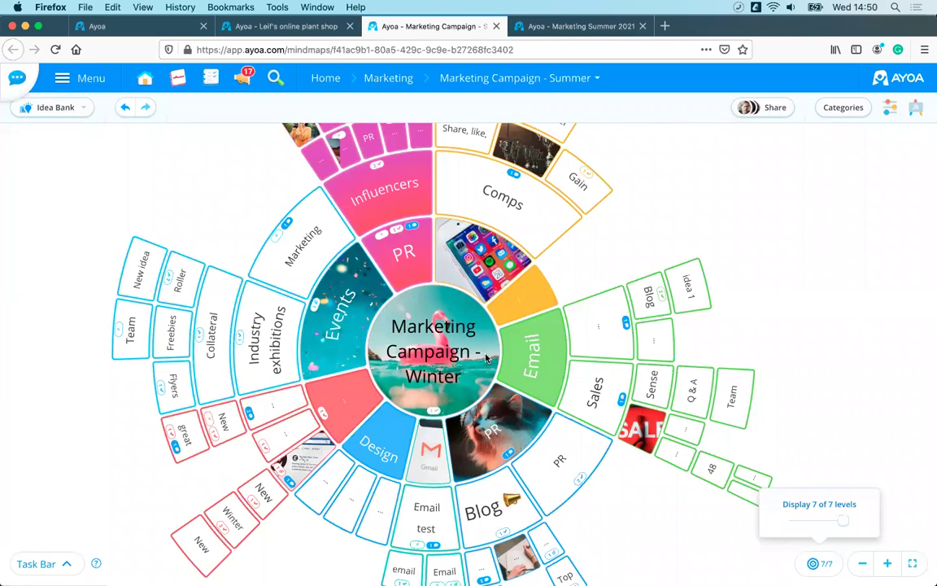
- Rotate the radial map to bring the Website branch above the centre, focus the map on that branch and examine its sub-branches
scroll(486, 356, "up", 2)
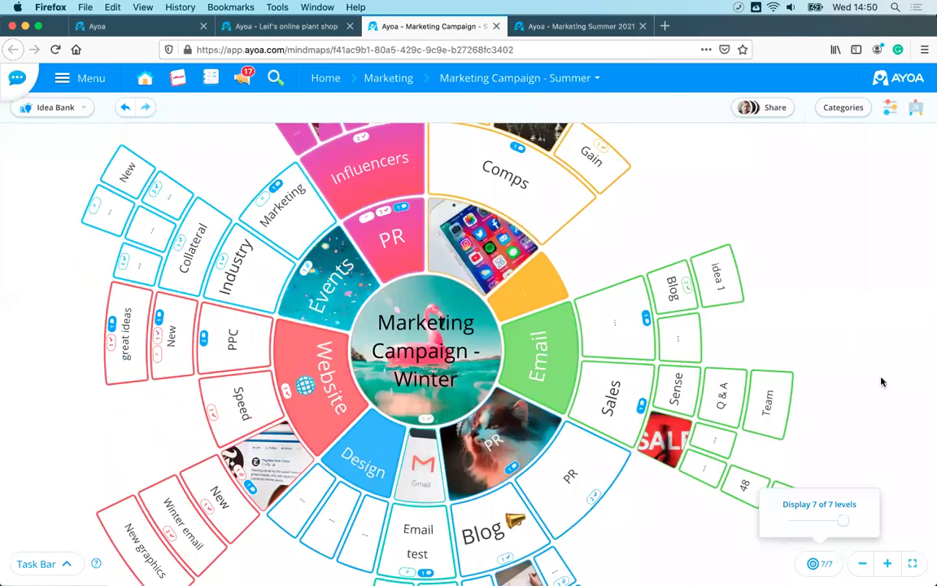
left_click_drag(794, 343, 822, 373)
scroll(530, 350, "up", 1)
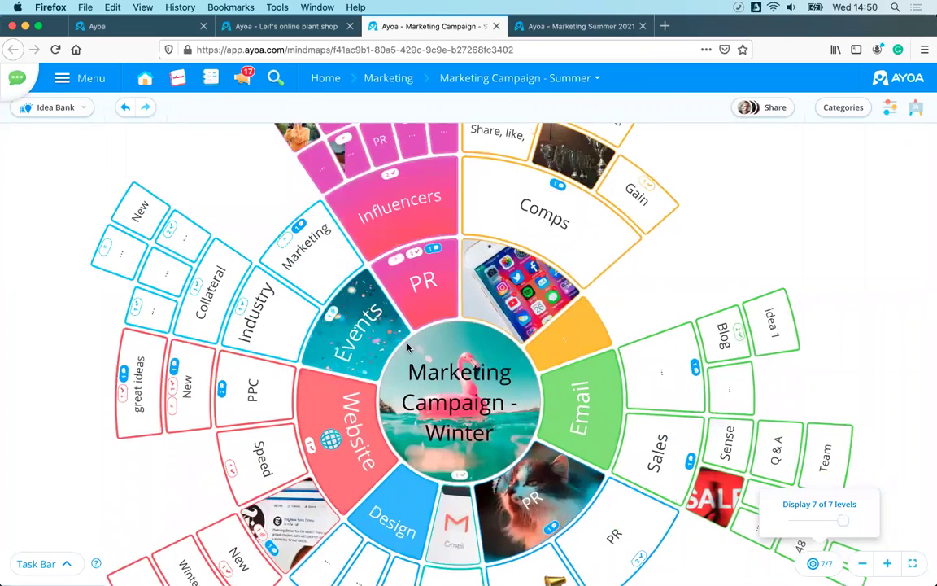
scroll(384, 324, "up", 1)
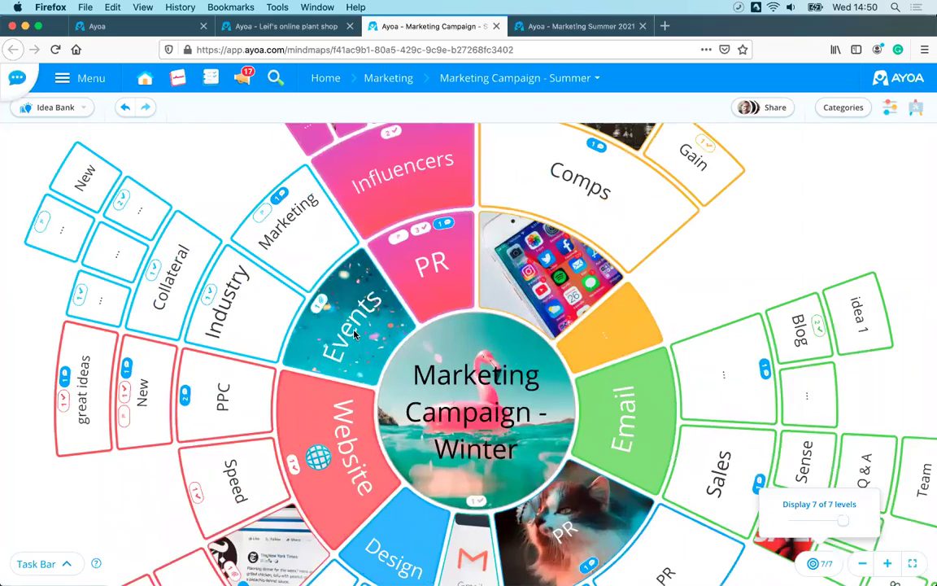
left_click(351, 319)
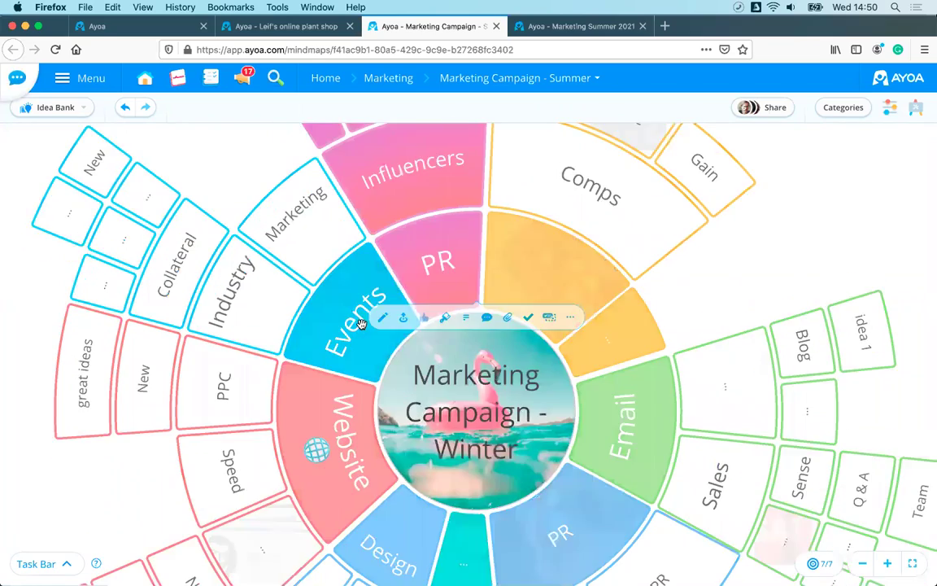
left_click(439, 318)
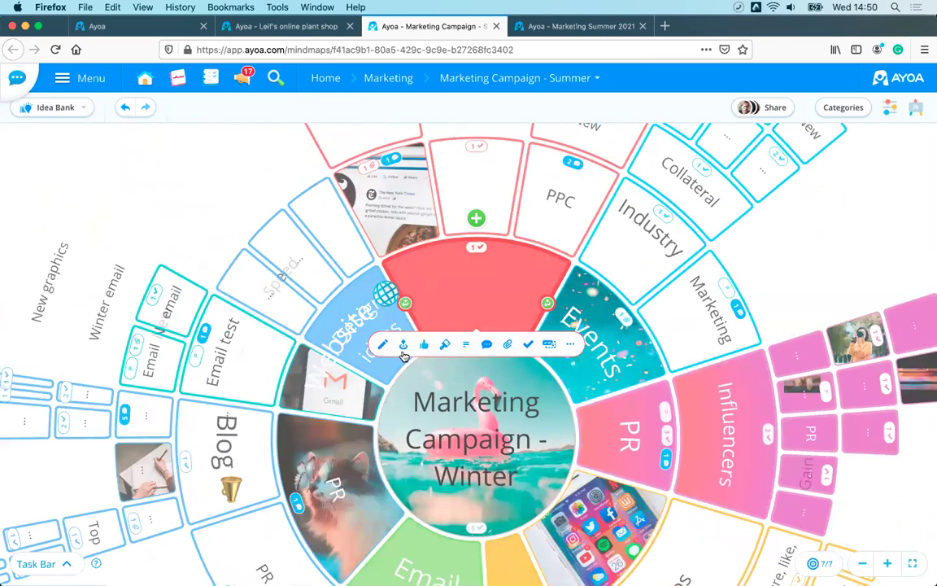
left_click(405, 345)
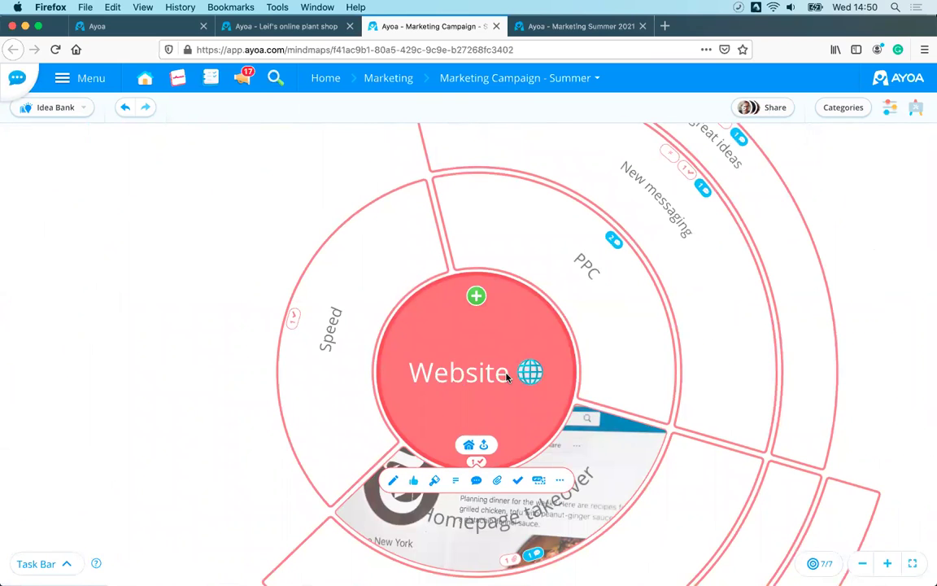
scroll(501, 362, "down", 5)
scroll(506, 378, "down", 1)
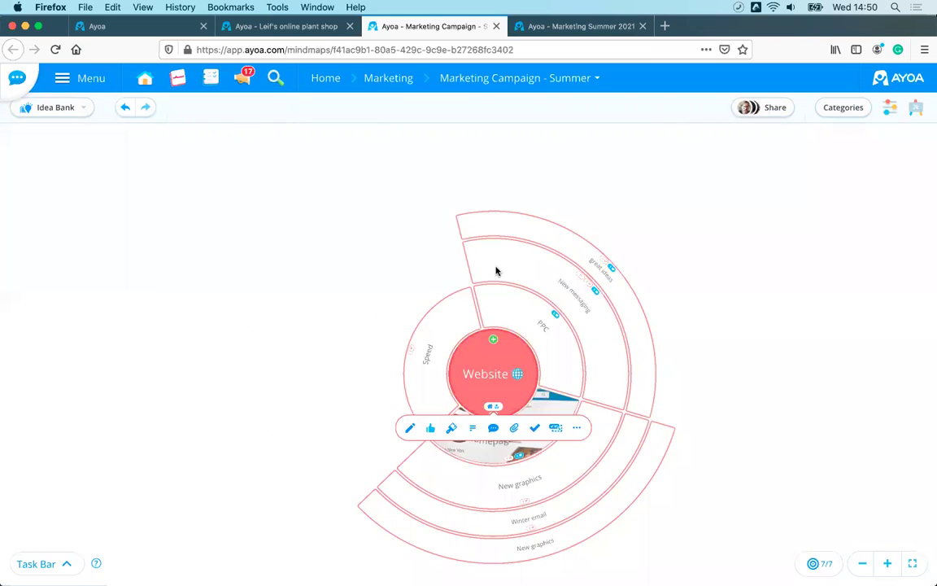
scroll(728, 392, "up", 2)
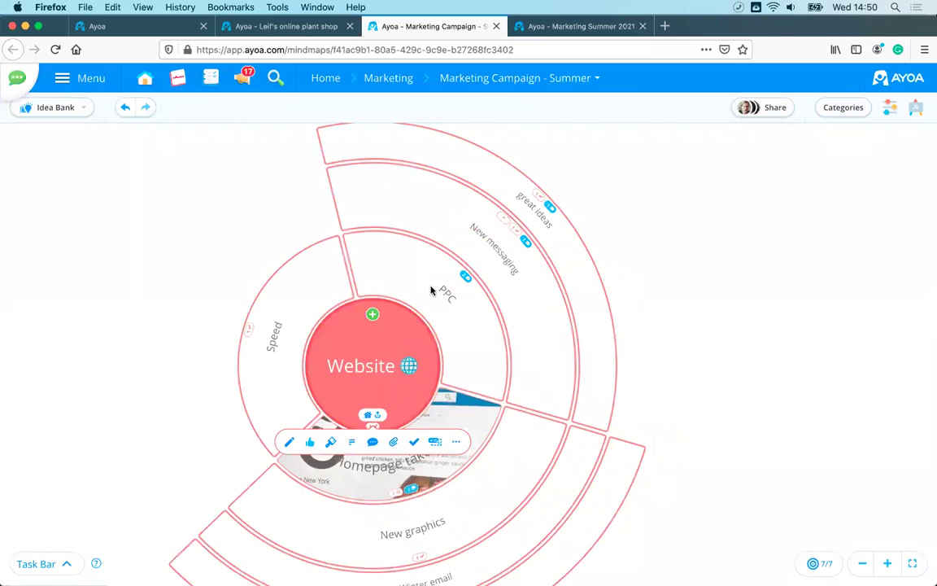
scroll(651, 342, "up", 2)
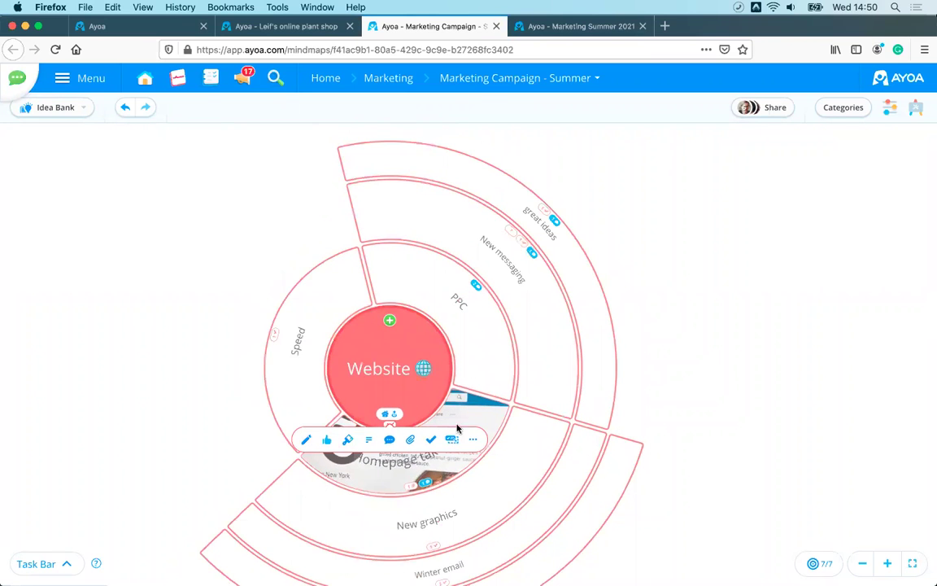
- Change the mind map's board type to Speed Map and close the display options
left_click(890, 107)
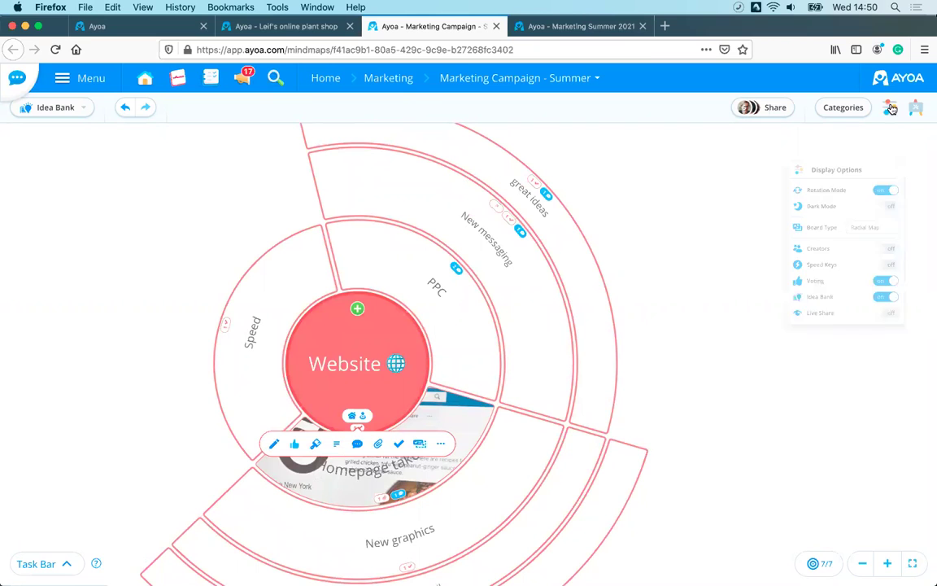
left_click(871, 221)
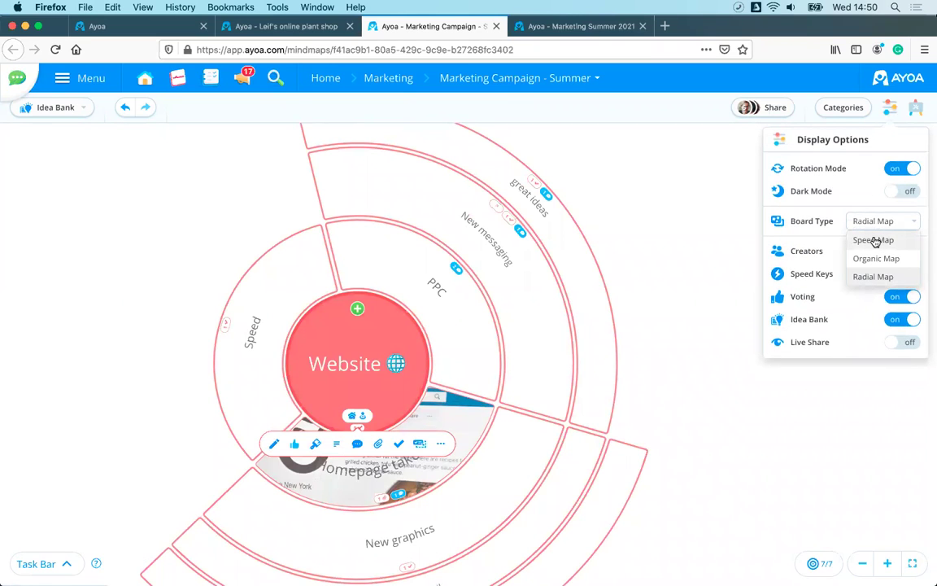
left_click(874, 240)
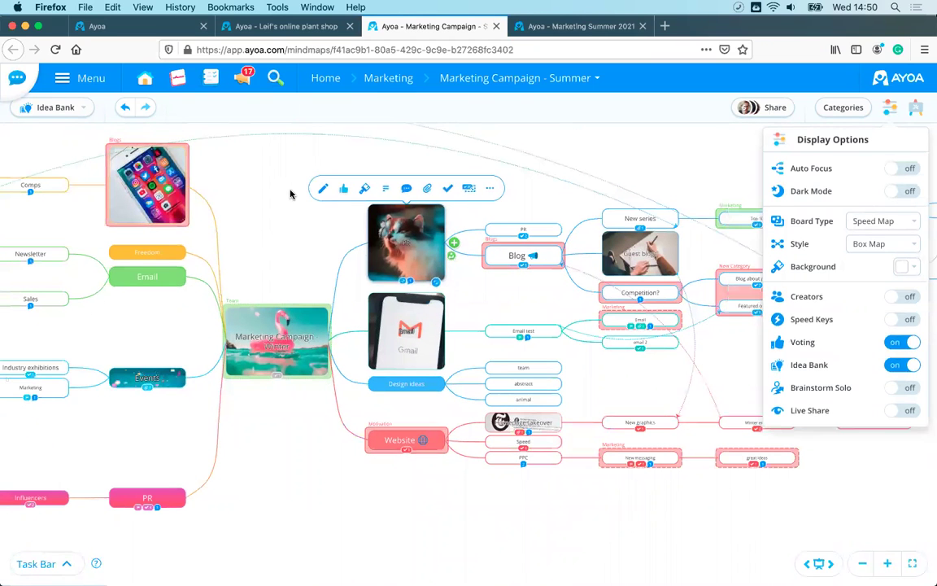
left_click(290, 193)
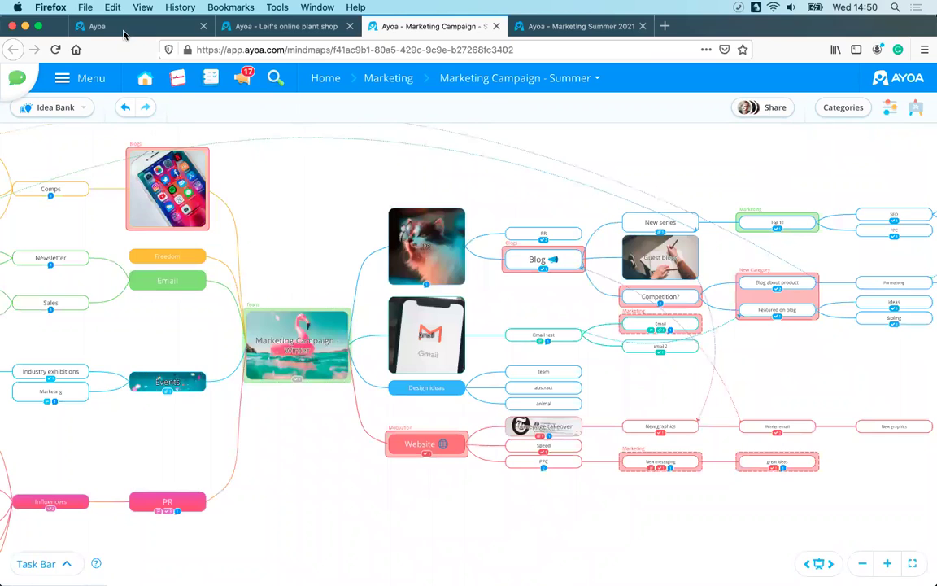
- From the Ayoa home page, start a blank speed map and name it "march 31st mind maps"
left_click(124, 31)
left_click(603, 327)
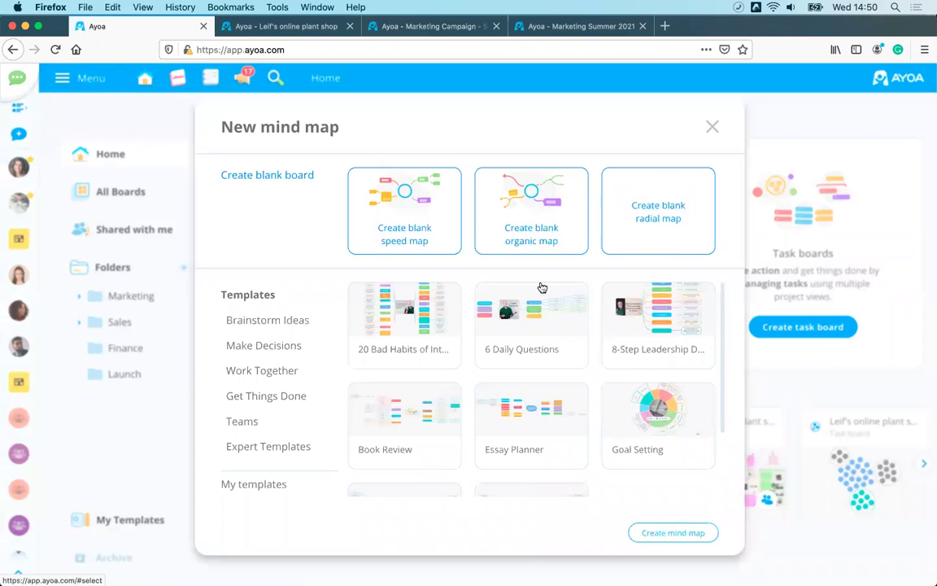
scroll(555, 348, "down", 2)
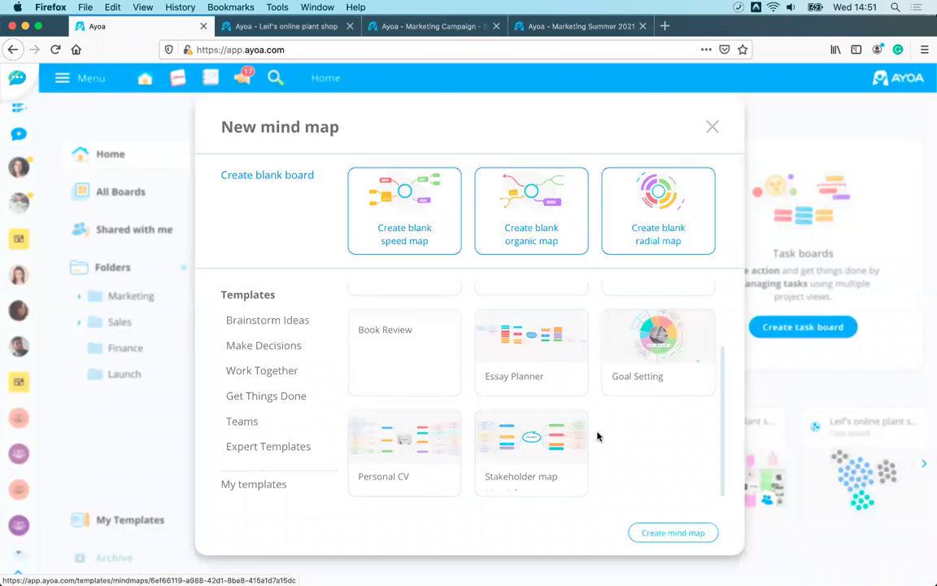
scroll(537, 390, "up", 2)
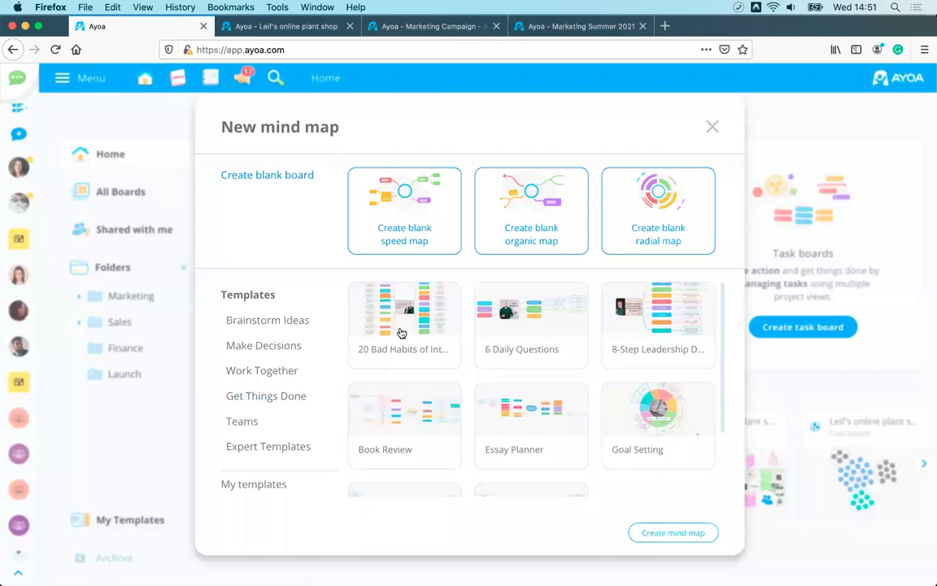
left_click(403, 214)
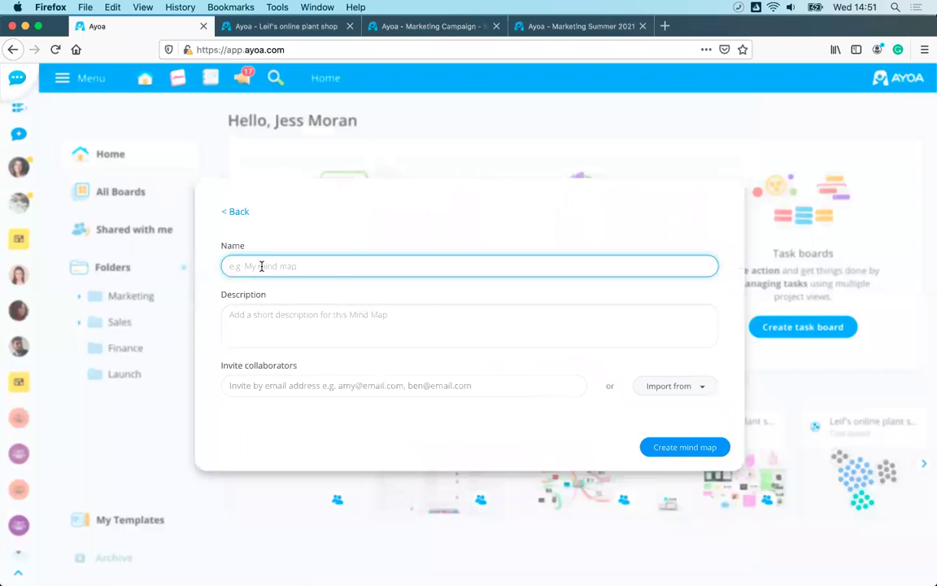
type("march")
left_click(281, 387)
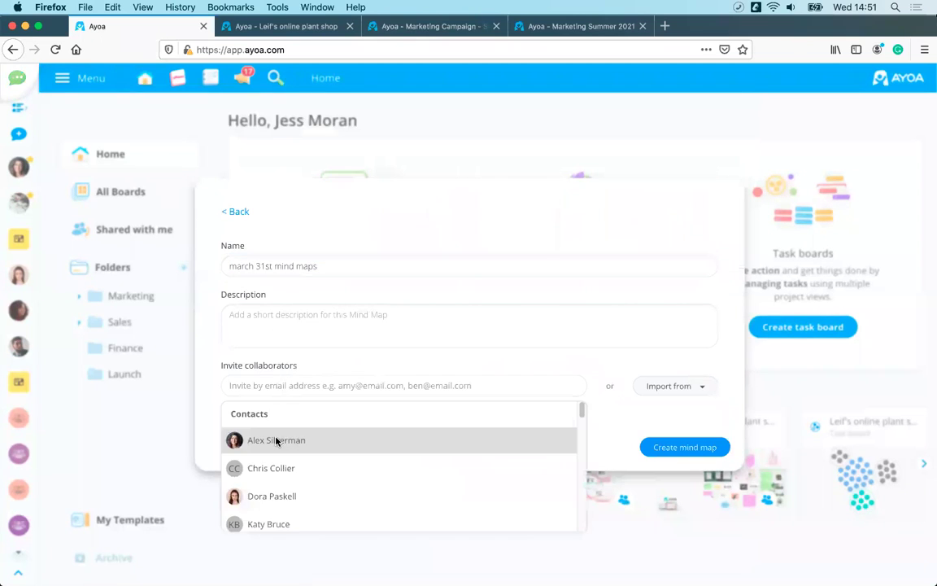
left_click(276, 440)
left_click(272, 354)
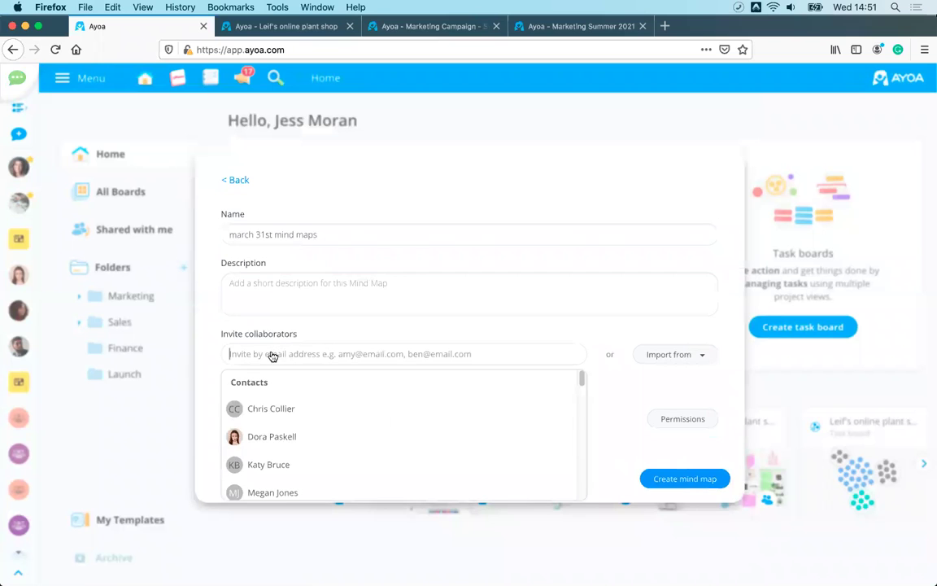
left_click(286, 436)
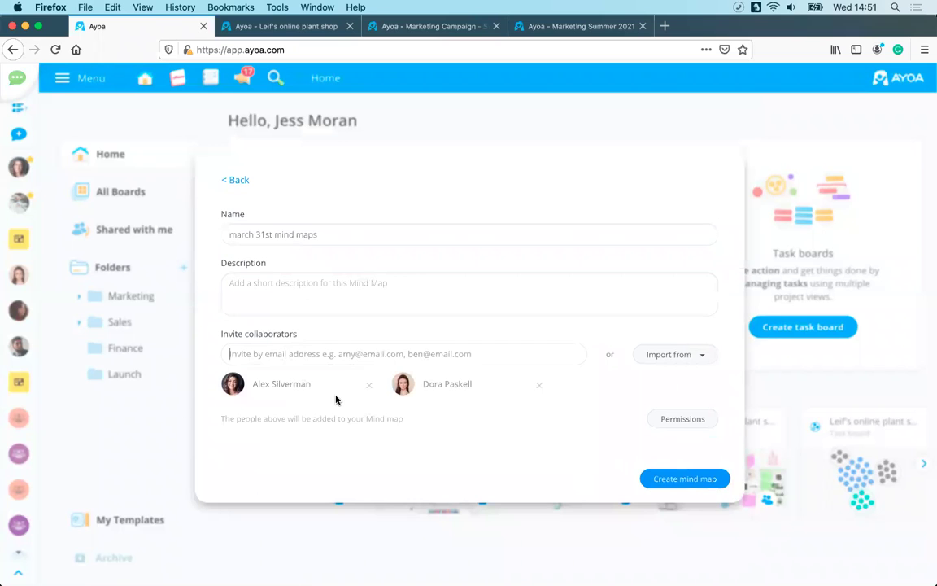
left_click(691, 480)
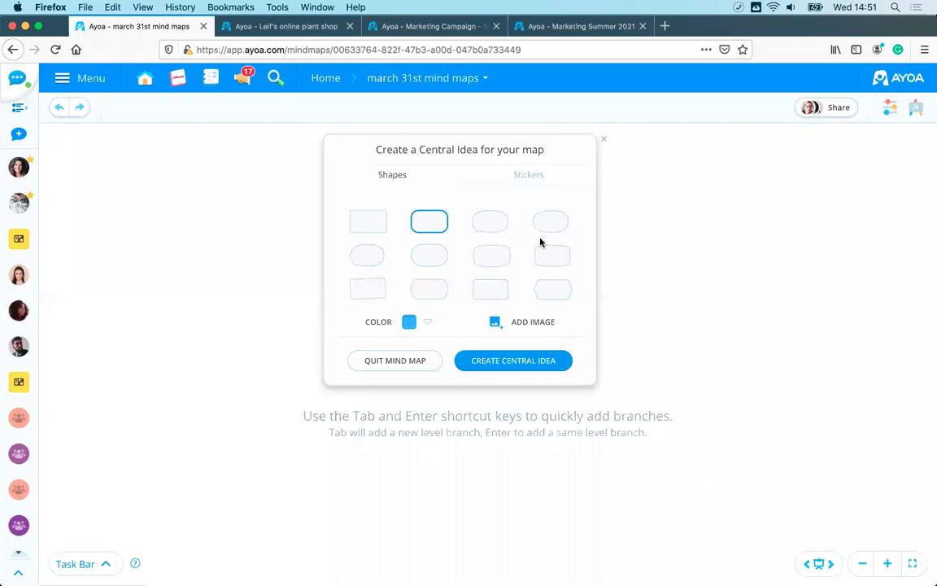
- Try several sticker designs for the map's central idea
left_click(537, 176)
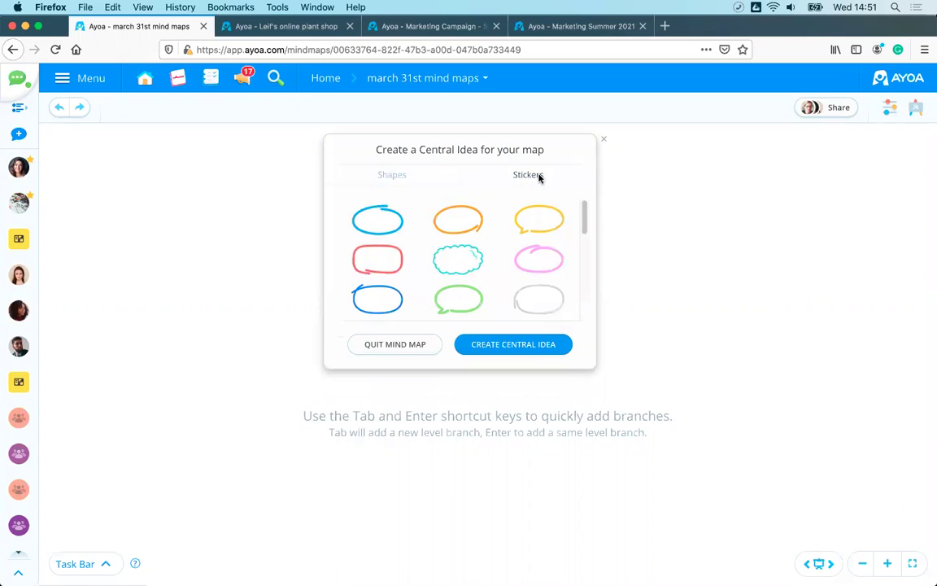
left_click(470, 225)
left_click(536, 234)
left_click(537, 274)
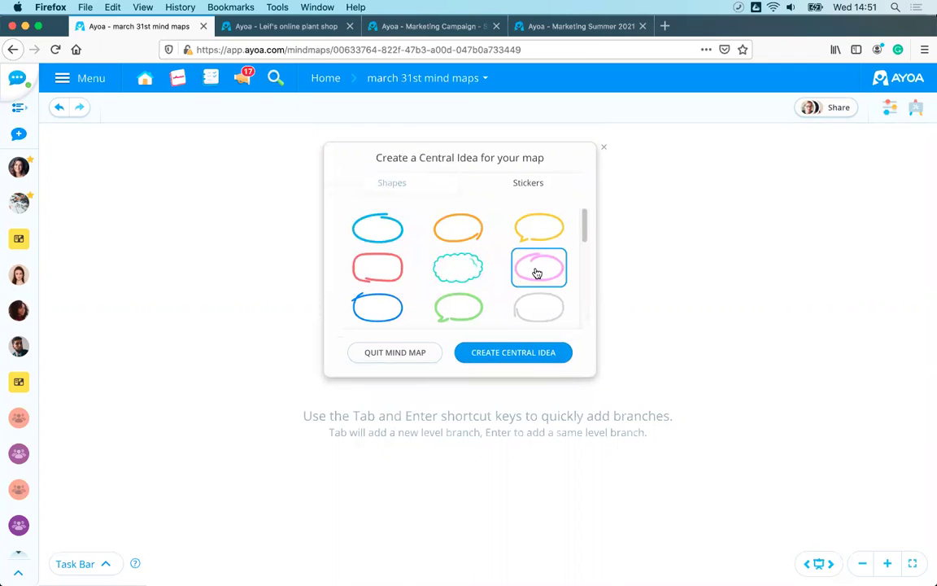
left_click(446, 306)
scroll(495, 301, "down", 5)
scroll(495, 303, "up", 3)
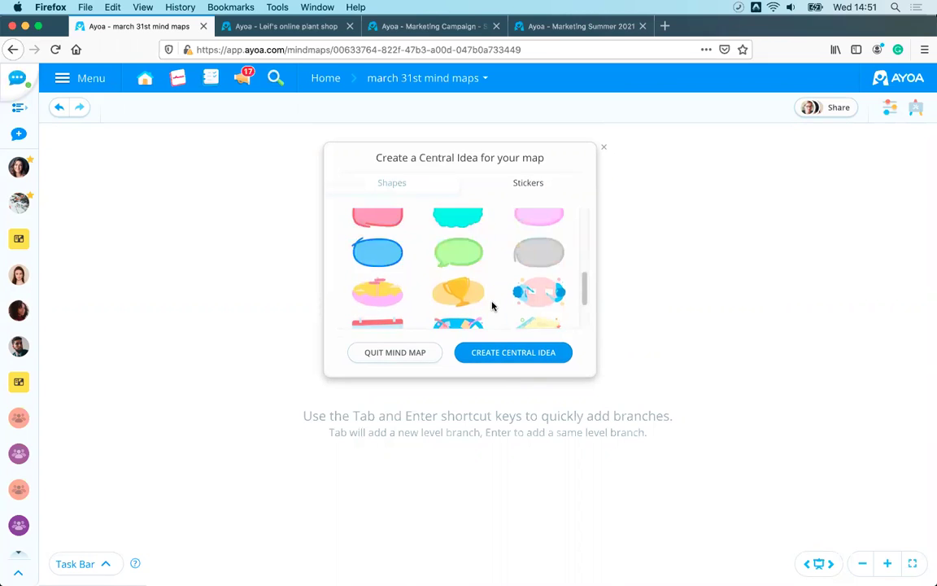
scroll(491, 307, "up", 3)
scroll(491, 306, "down", 5)
left_click(446, 269)
- Give the central idea the scalloped cloud shape with a pink gradient colour
left_click(399, 185)
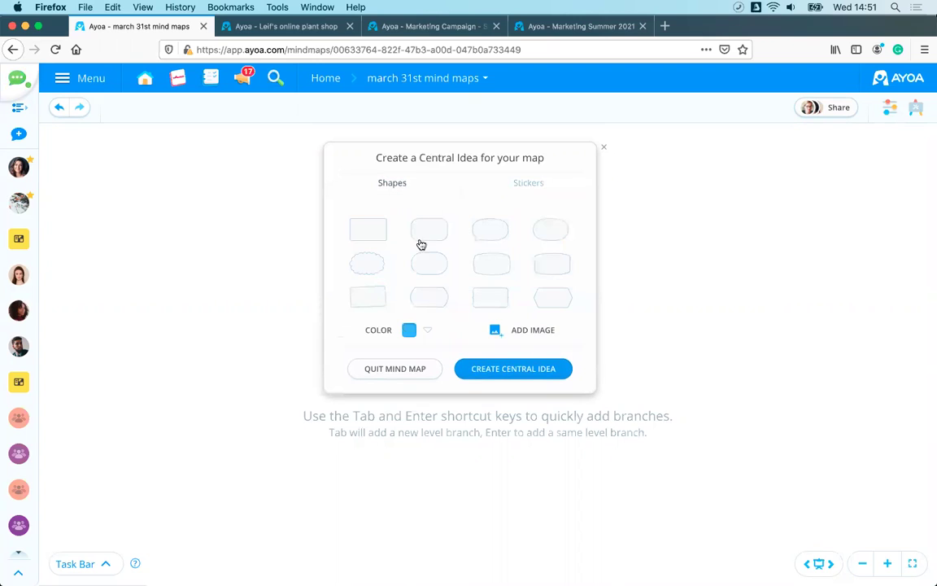
left_click(360, 265)
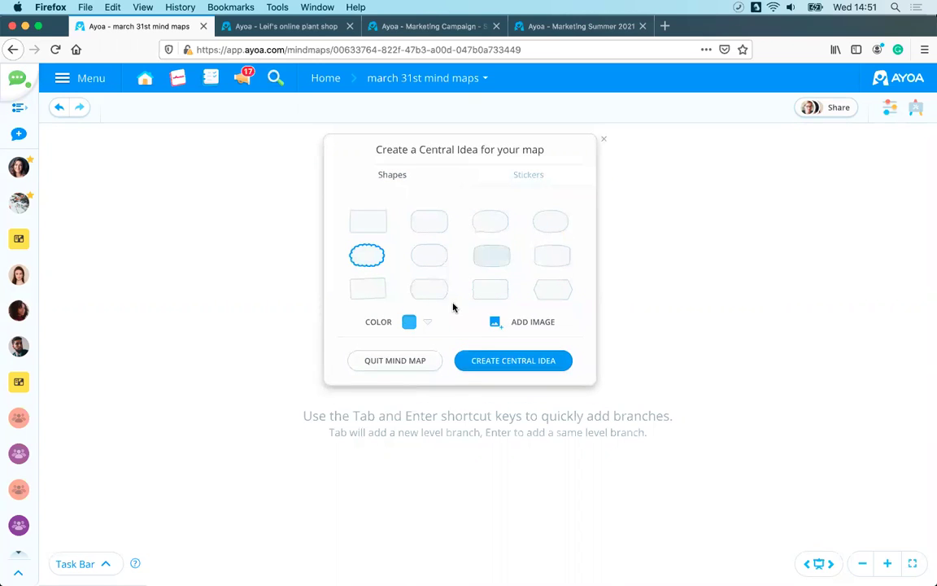
left_click(423, 323)
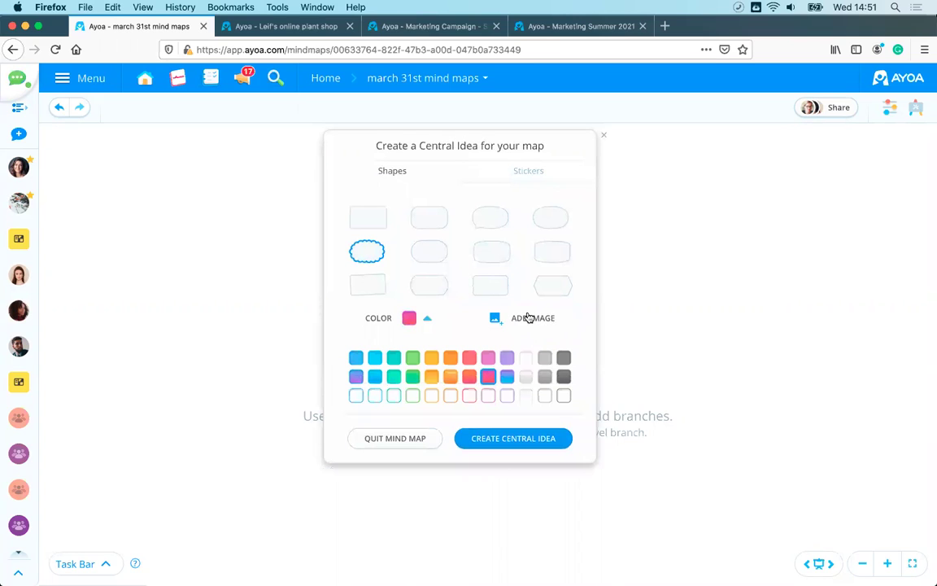
- Add the red sunset cloud image from a royalty-free search for "sky" as the cover and create the central idea
left_click(533, 319)
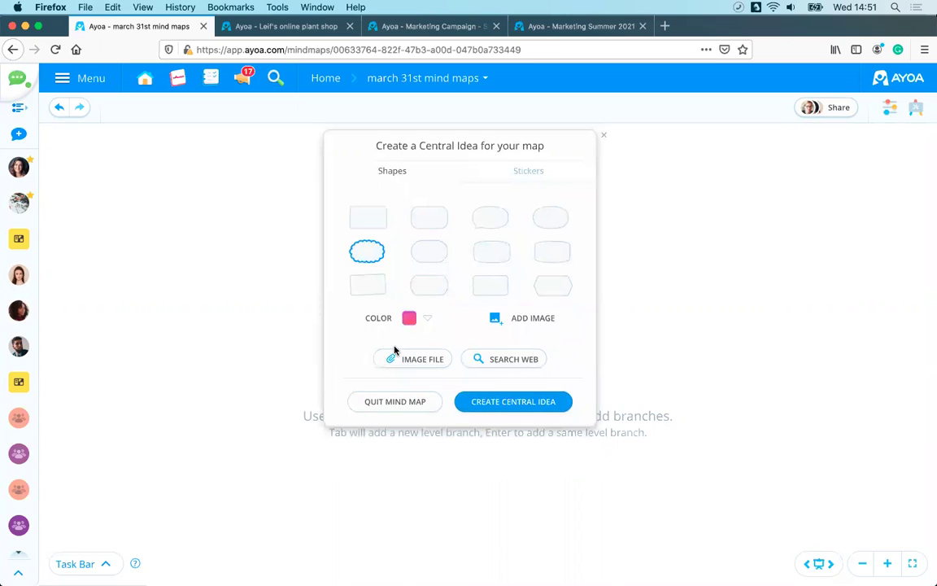
left_click(512, 359)
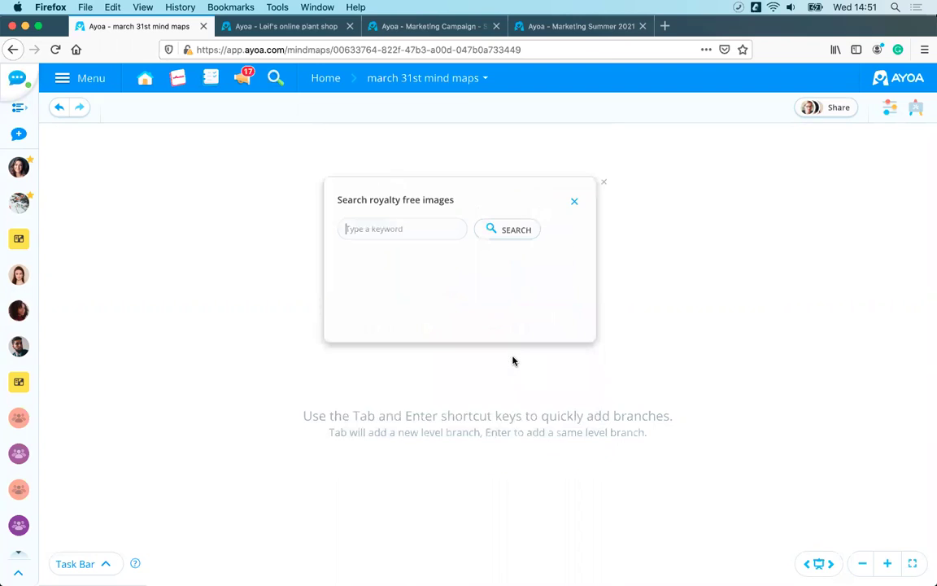
left_click(400, 231)
type("sky")
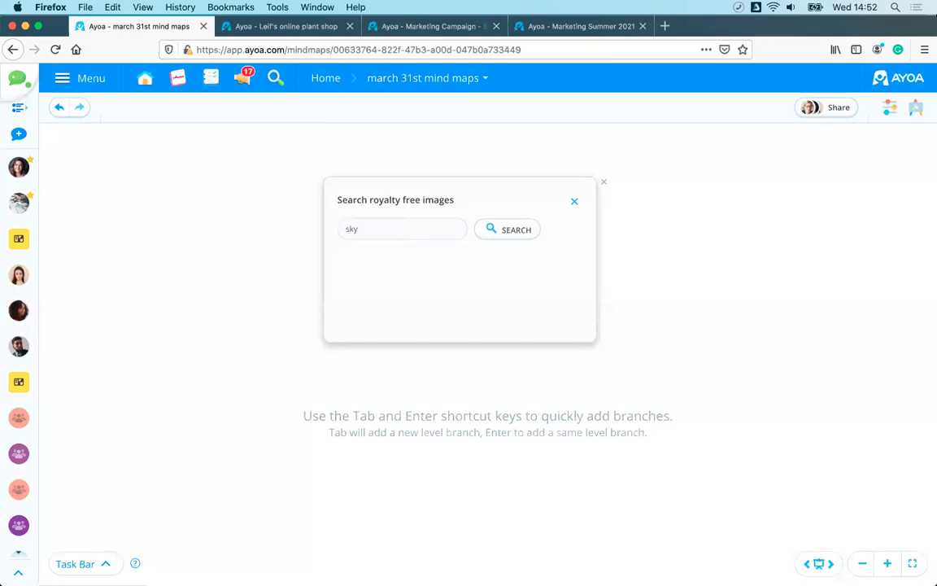
left_click(504, 236)
scroll(494, 359, "down", 10)
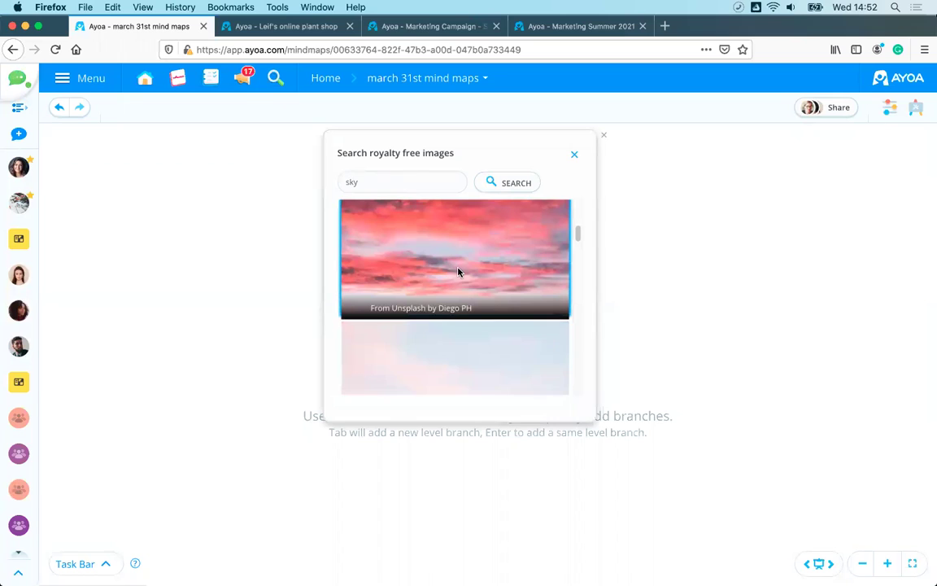
left_click(508, 322)
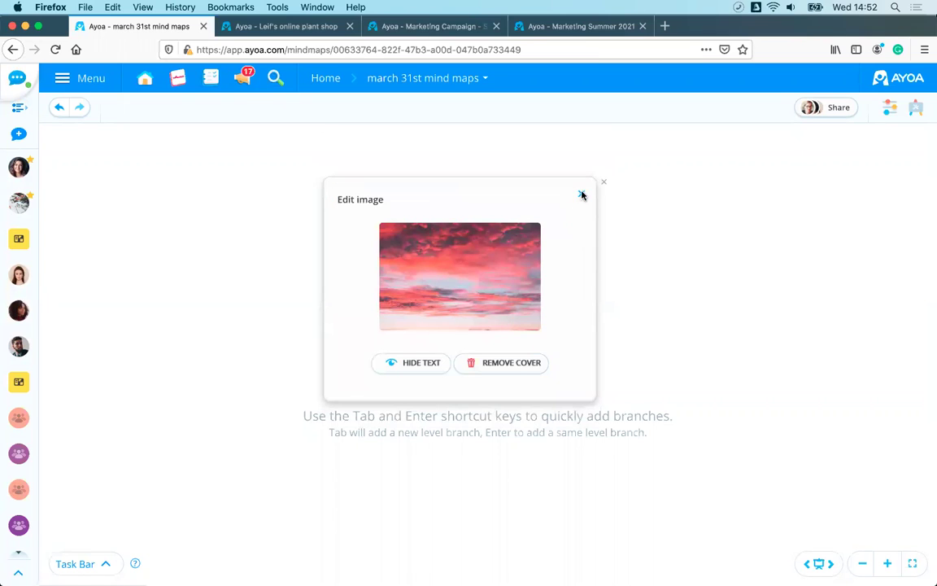
left_click(582, 193)
left_click(544, 363)
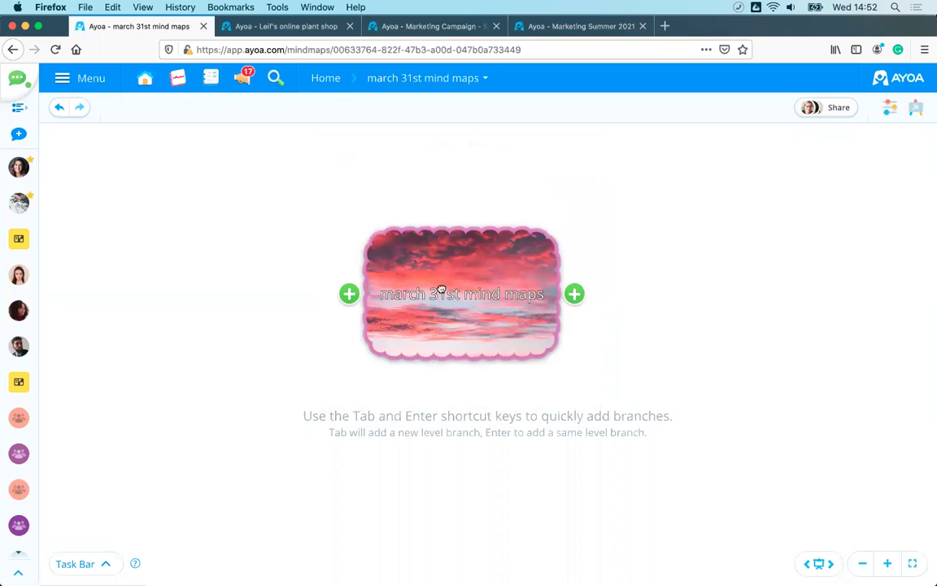
- Make the central idea's text bold and set its font to Oswald
double_click(449, 298)
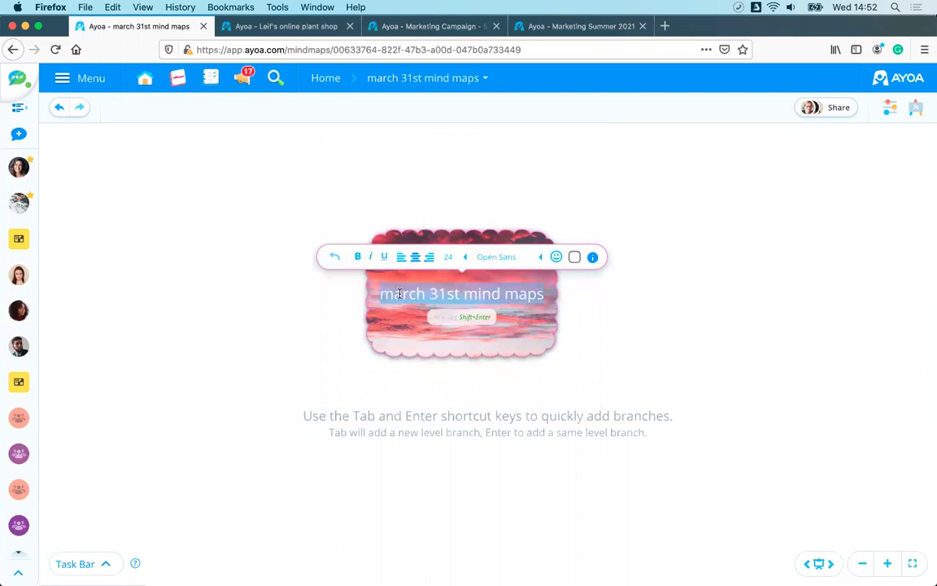
left_click(356, 258)
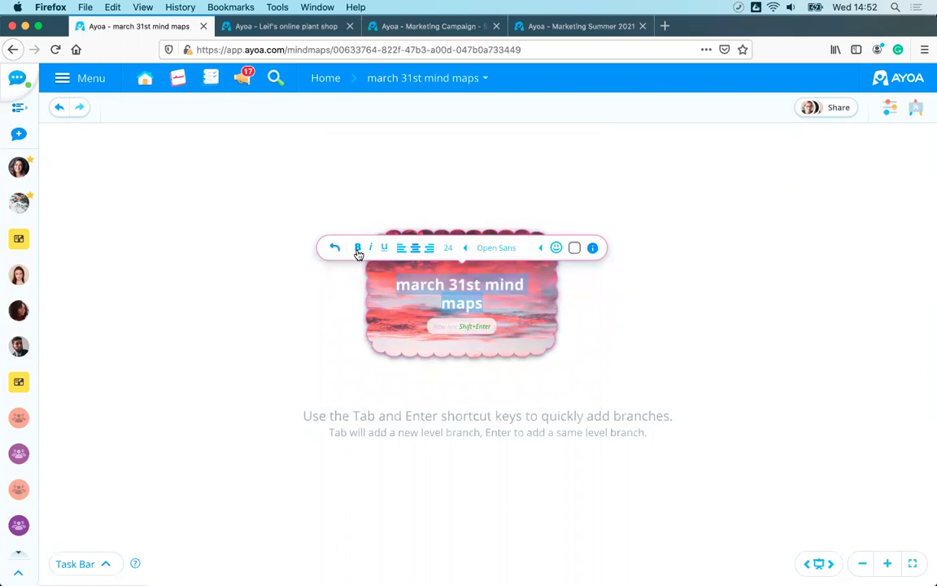
left_click(496, 249)
scroll(500, 301, "down", 3)
left_click(488, 278)
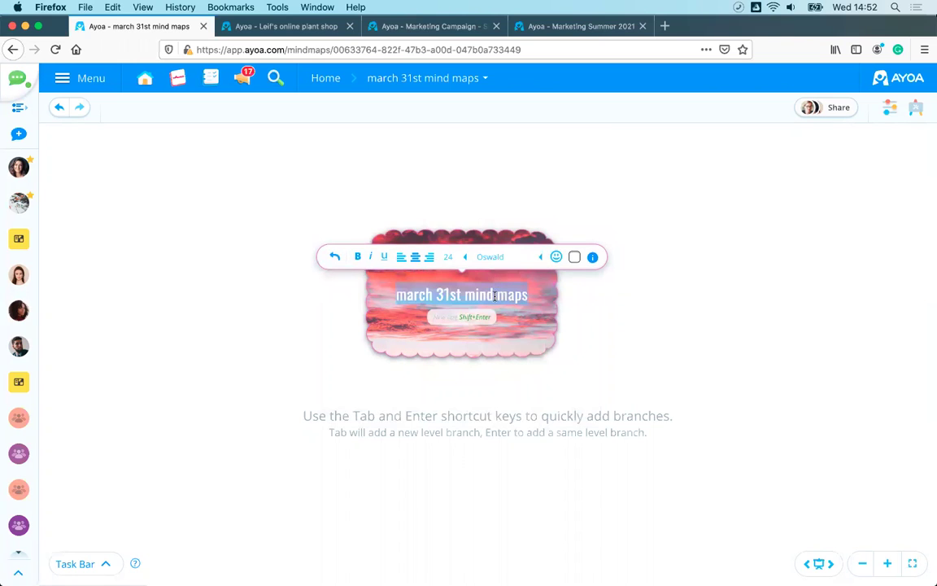
- Capitalise the first letter of the central idea's text so it reads "March 31st mind maps"
left_click(406, 295)
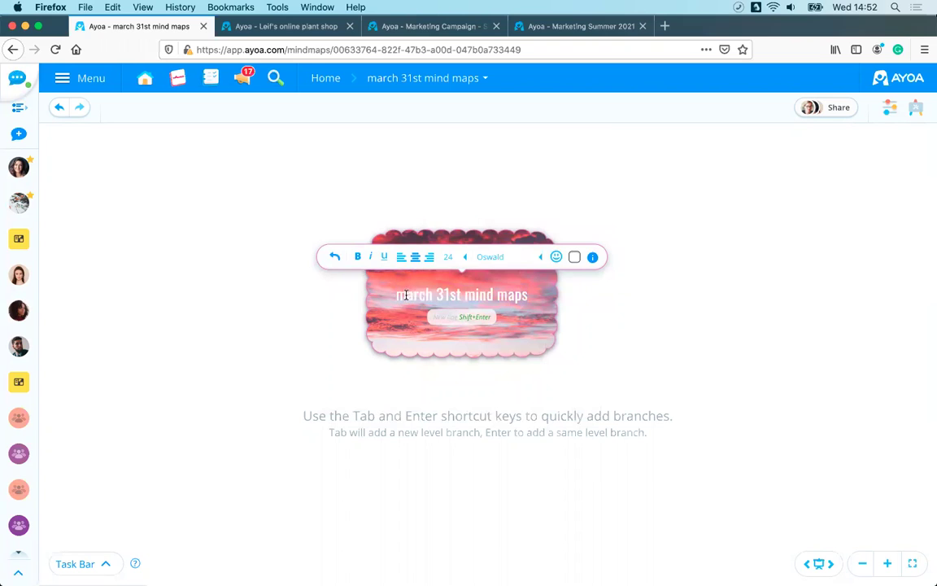
key("BackSpace")
type("M")
left_click(635, 343)
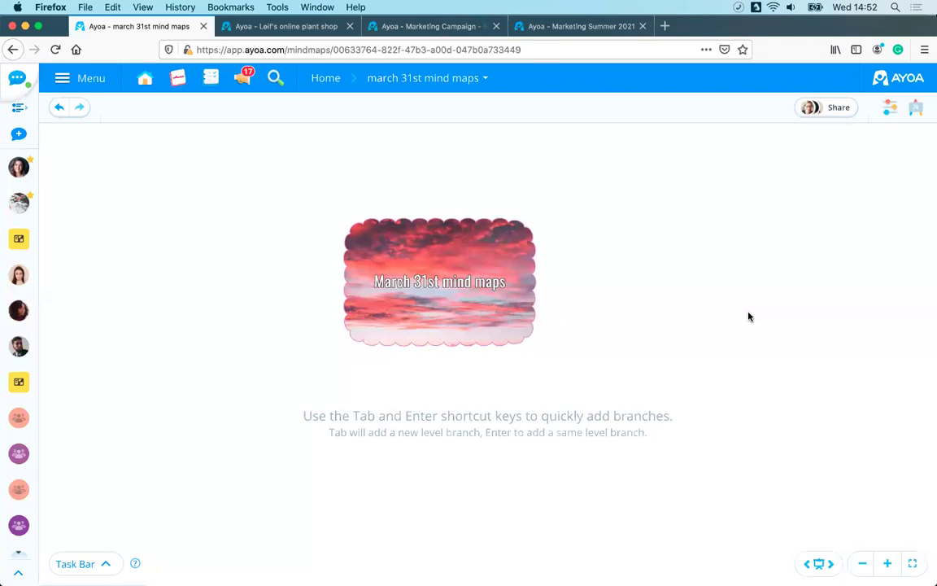
- Add a branch to the right of the central idea and name it "new branch"
mouse_move(548, 290)
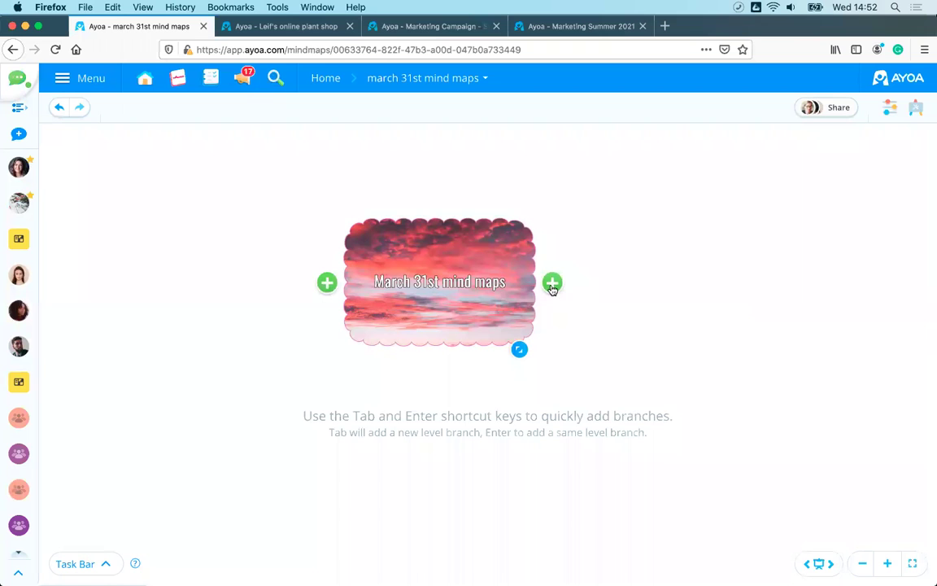
left_click_drag(550, 285, 730, 279)
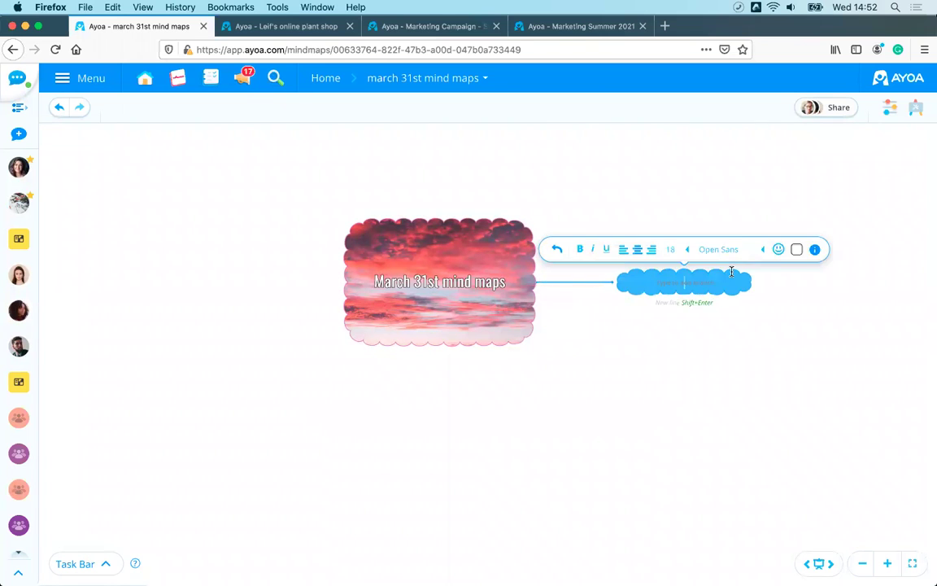
type("new b")
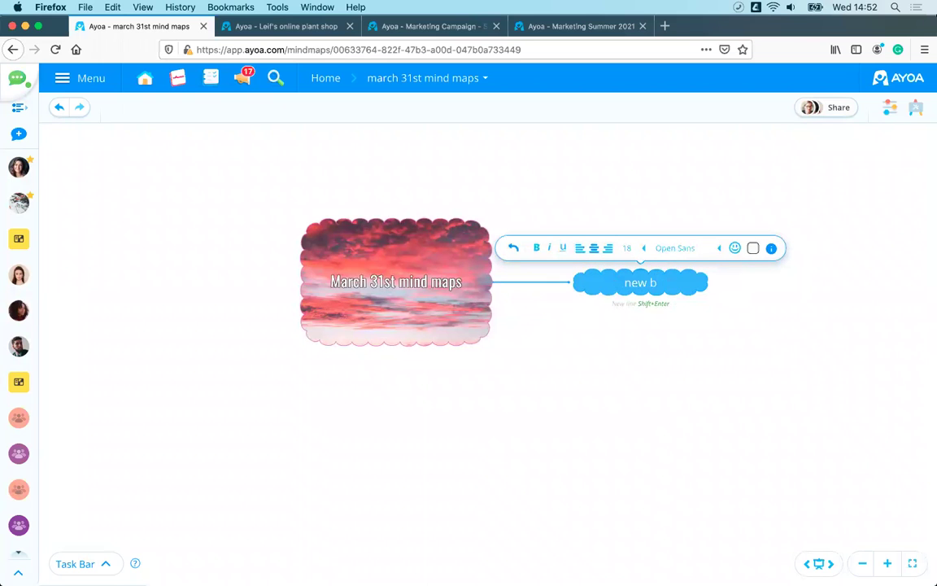
type("ranch")
key("Return")
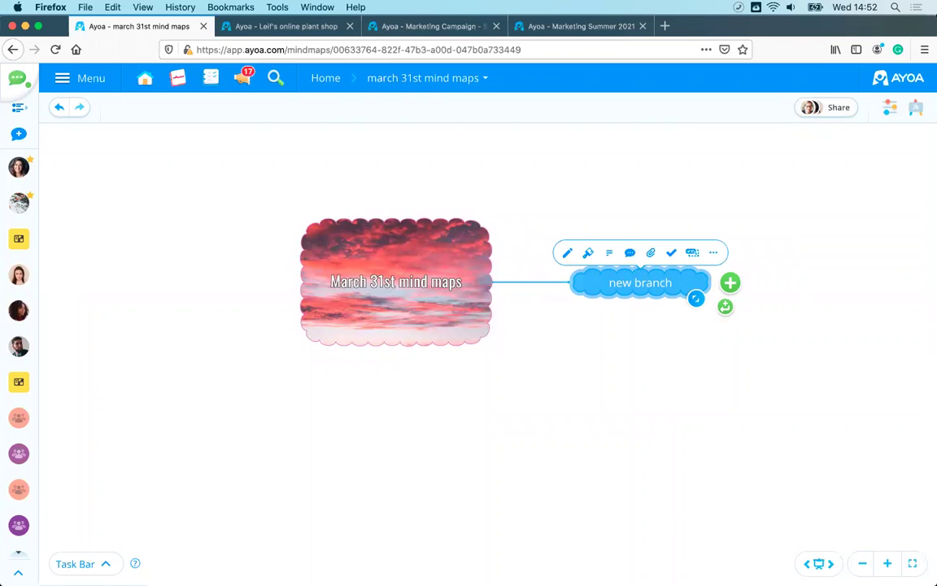
- Add two child branches named "tab" and "enter" to "new branch"
key("Tab")
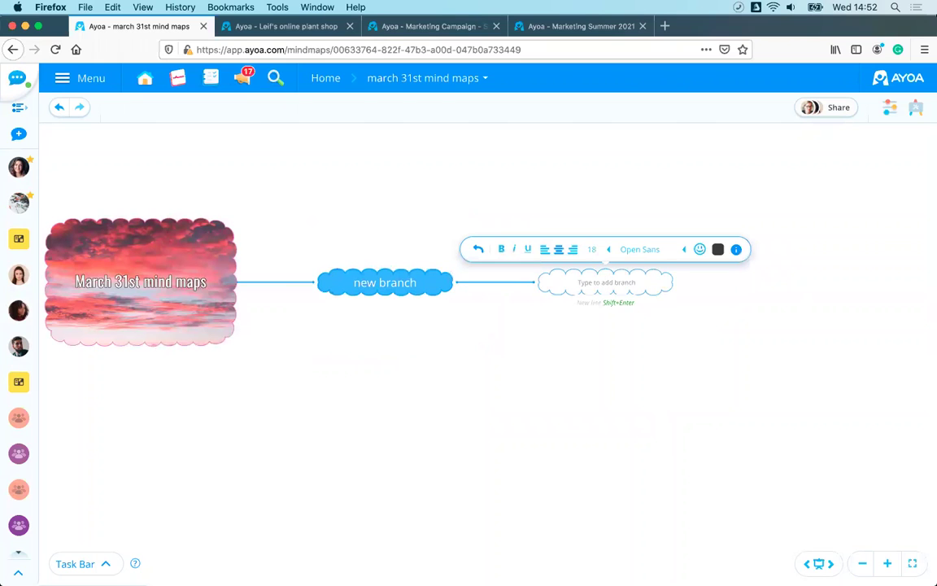
type("tab")
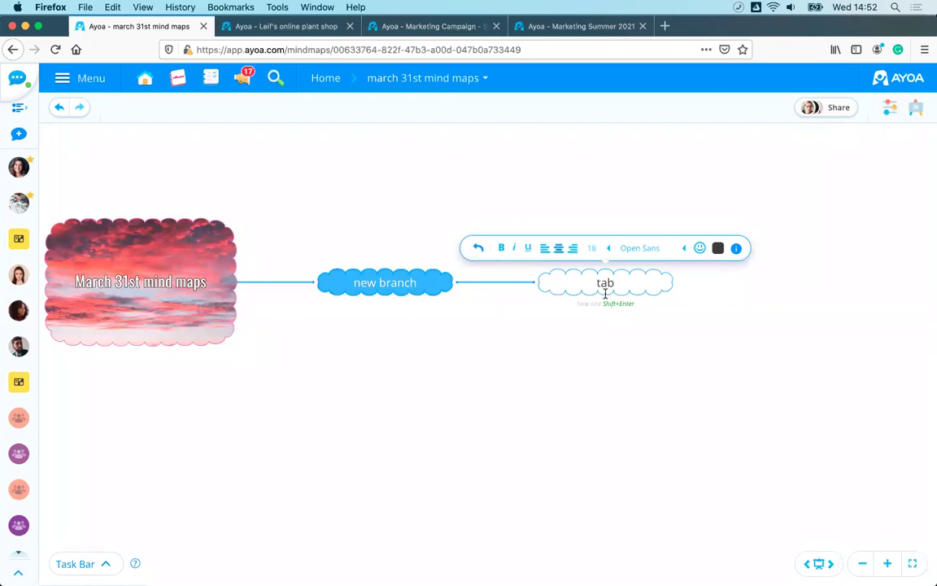
key("Return")
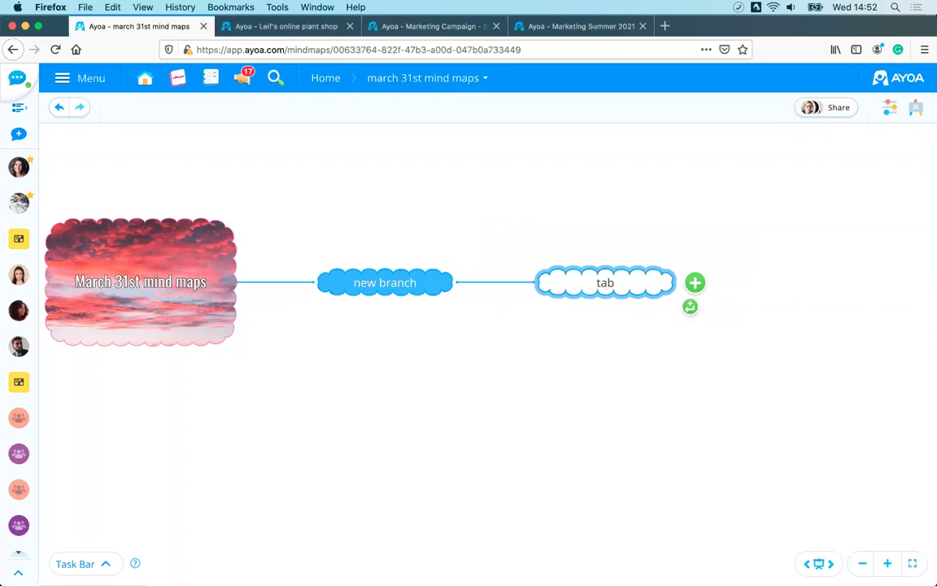
key("Return")
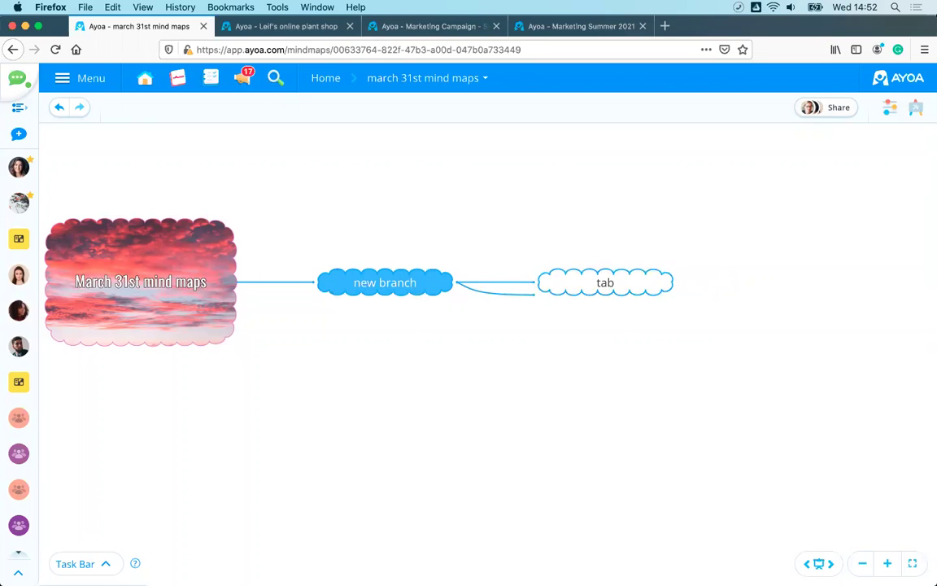
type("enter")
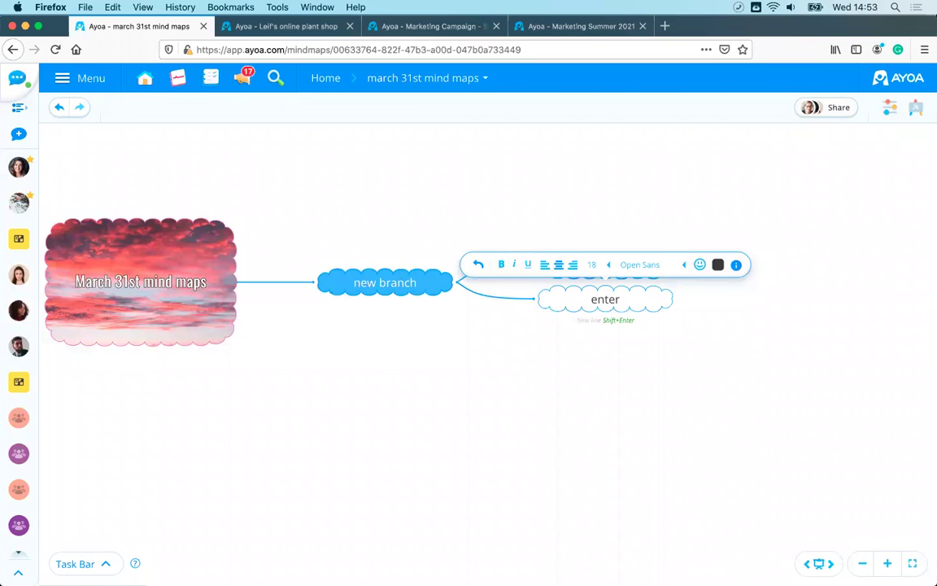
key("Return")
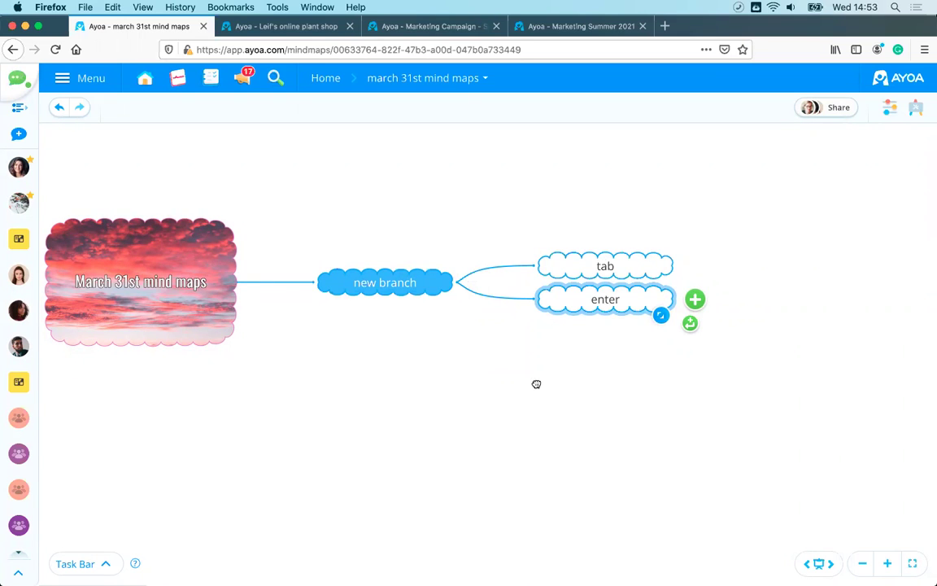
- Try several box shapes on "new branch" and settle on the elongated hexagon
scroll(538, 383, "left", 5)
left_click(470, 266)
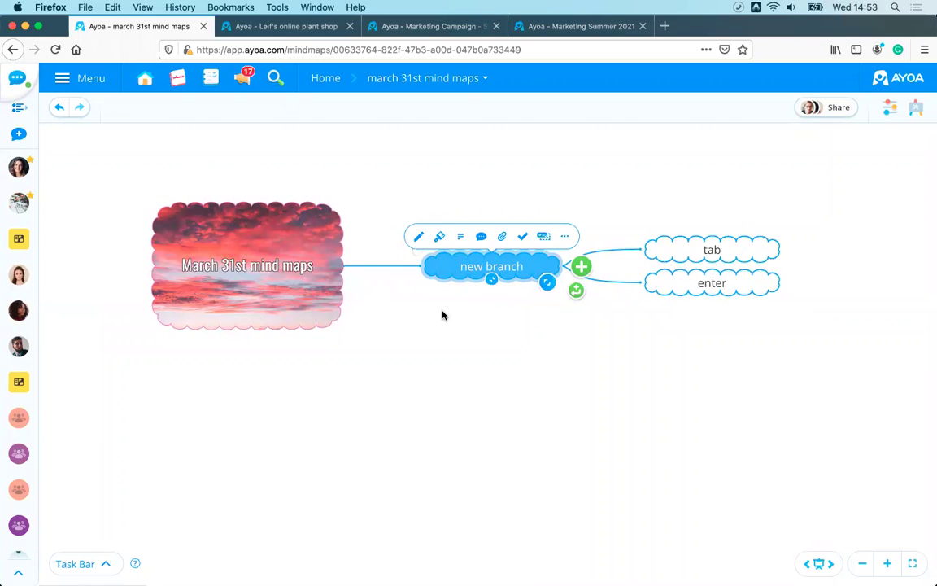
left_click(440, 238)
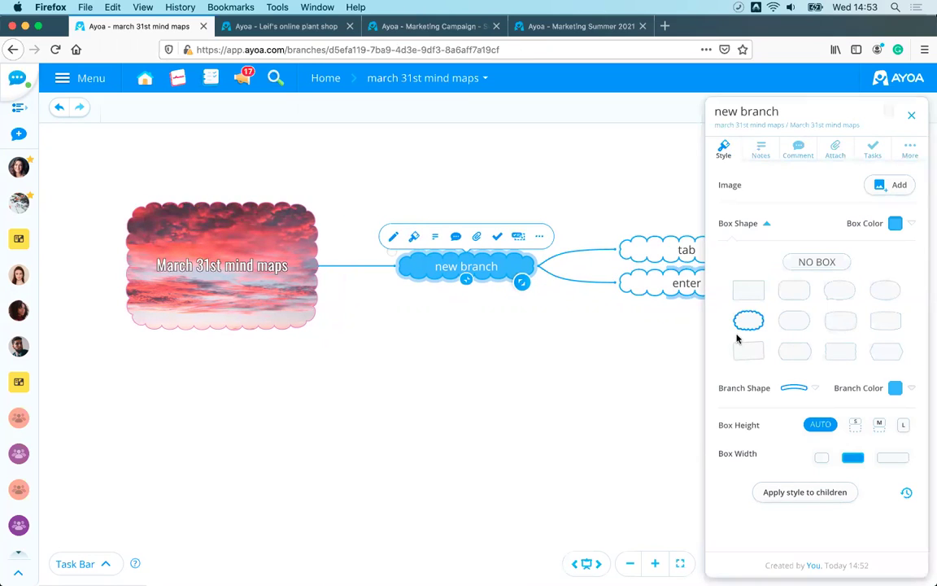
left_click(793, 293)
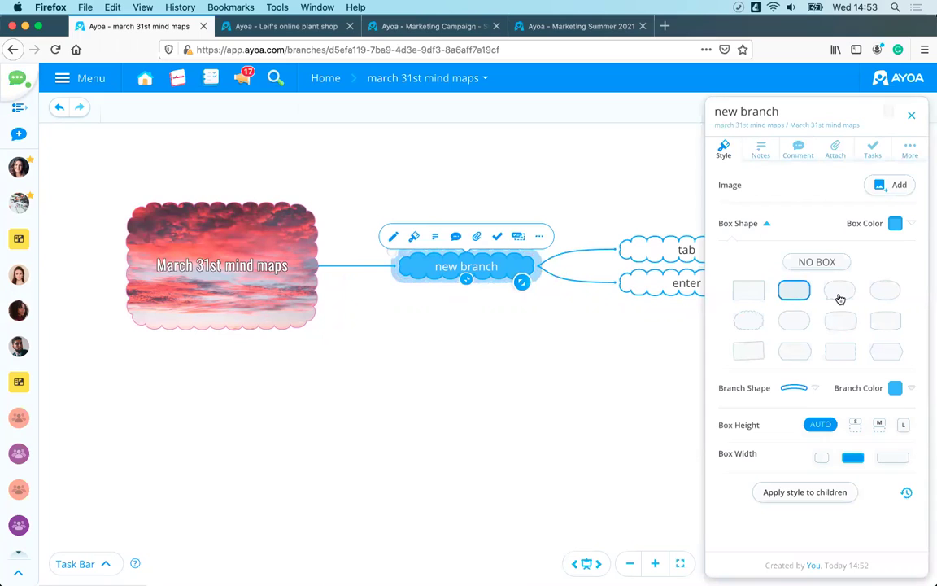
left_click(839, 295)
left_click(840, 321)
left_click(795, 351)
left_click(750, 354)
left_click(900, 352)
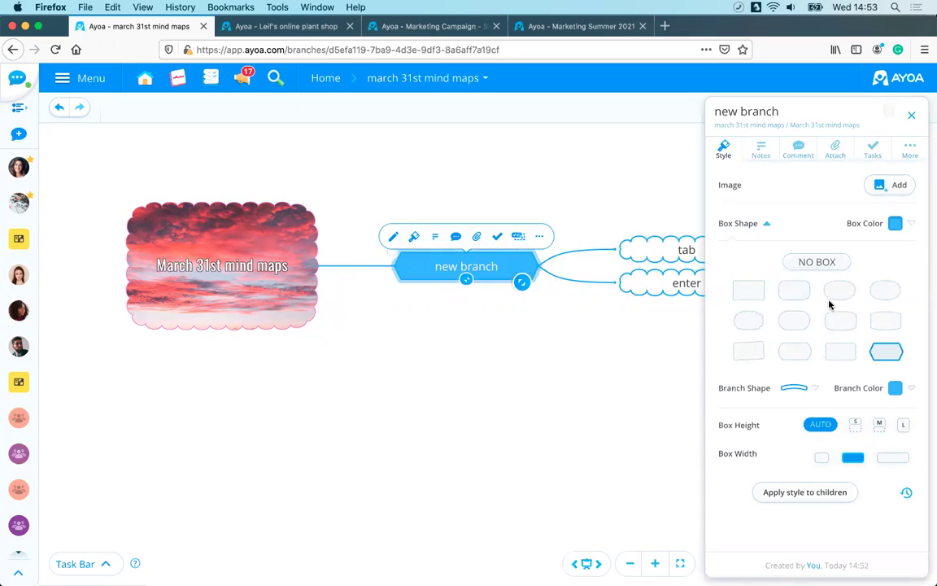
- Set the box colour of "new branch" to the orange-to-pink gradient
scroll(593, 349, "up", 2)
scroll(594, 349, "up", 2)
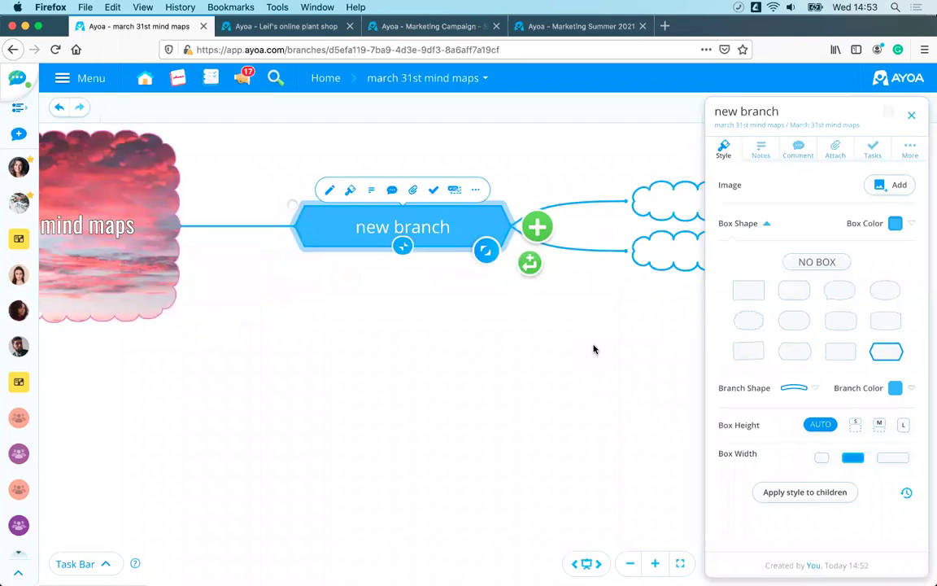
left_click(894, 224)
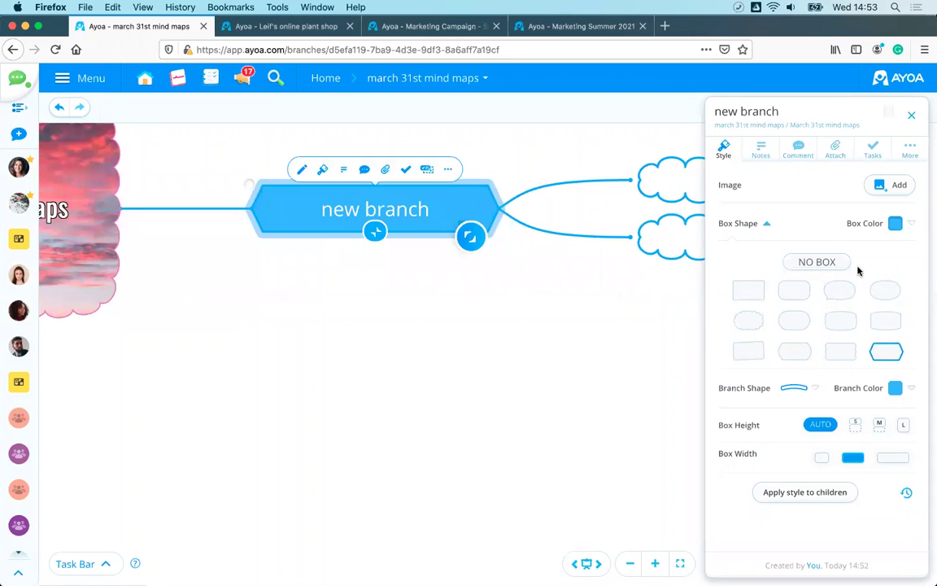
left_click(740, 341)
- Give the connector of "new branch" the zigzag branch shape and the solid coral red colour
scroll(732, 358, "down", 1)
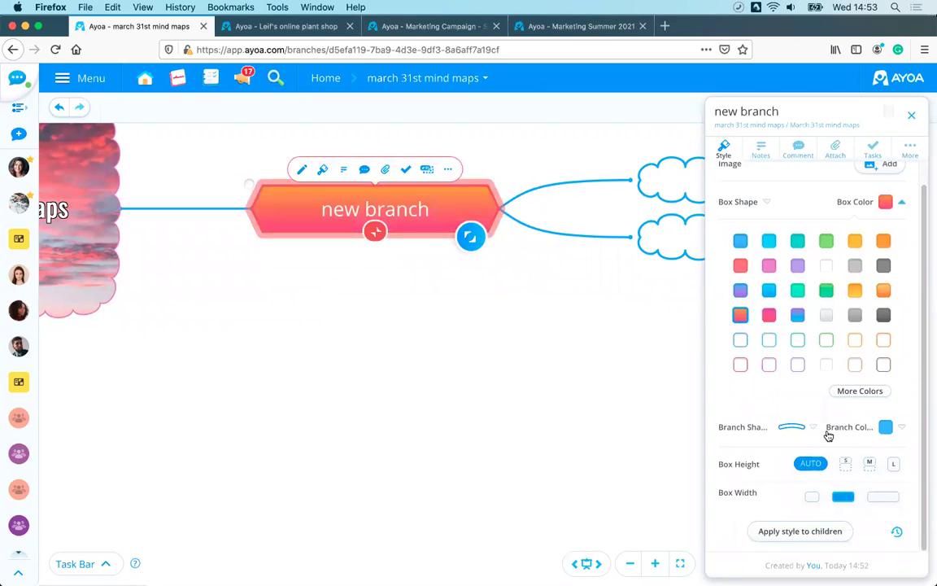
left_click(793, 426)
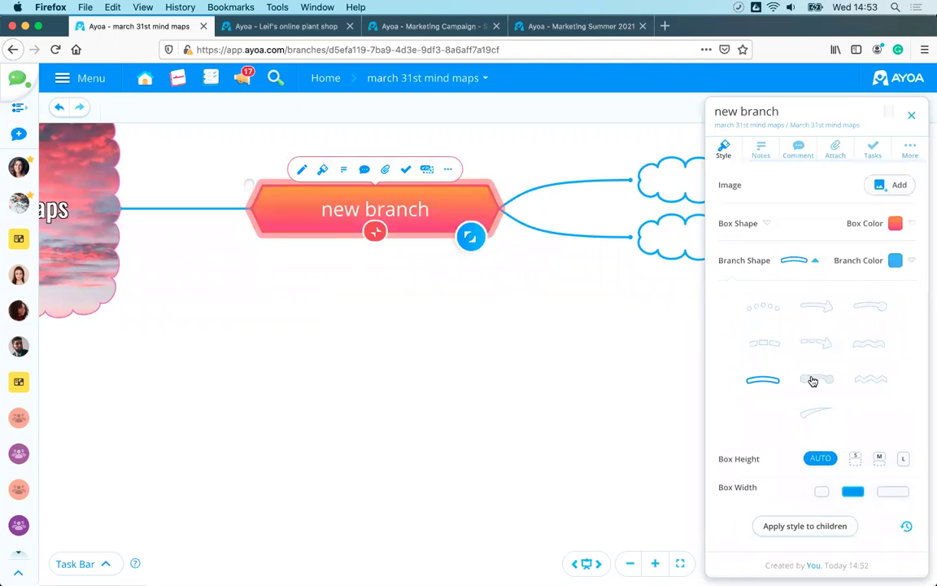
left_click(873, 379)
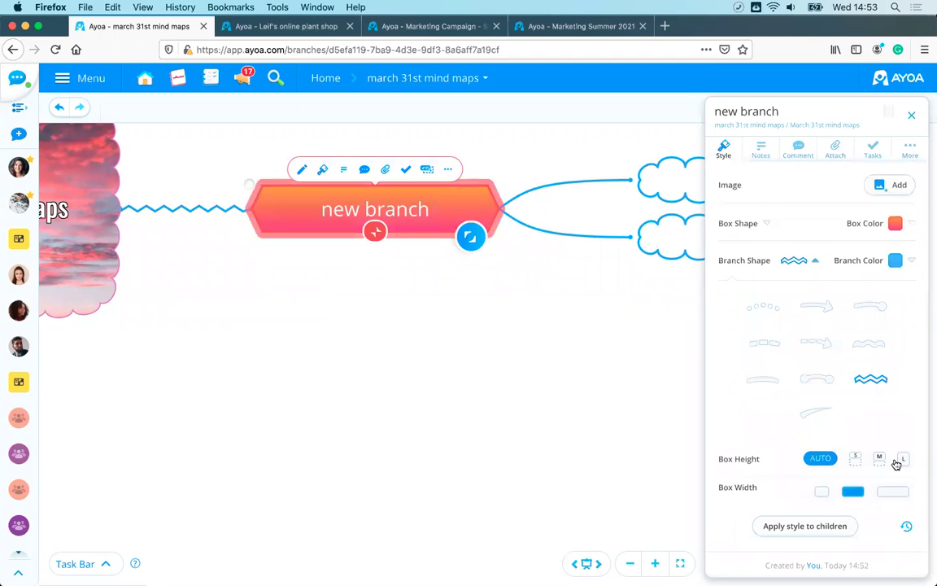
left_click(895, 260)
left_click(742, 328)
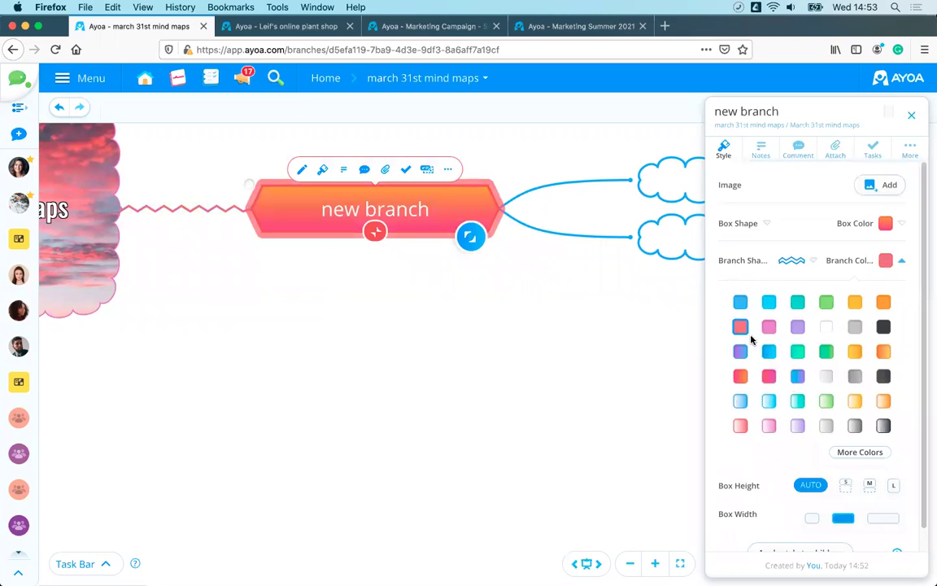
- Set the box height of "new branch" to S and apply its style to the child branches
scroll(796, 390, "down", 1)
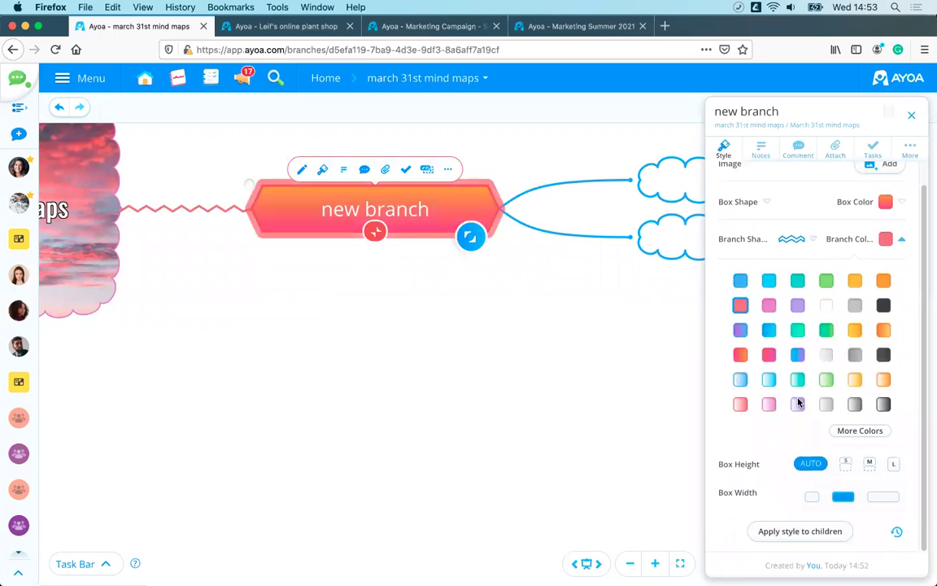
left_click(894, 464)
left_click(848, 466)
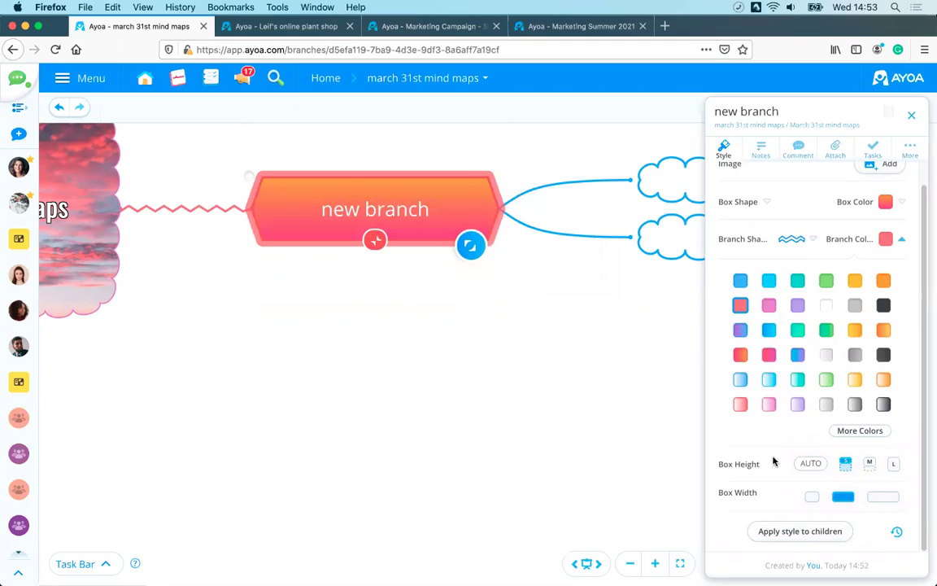
left_click(769, 533)
left_click_drag(433, 356, 504, 371)
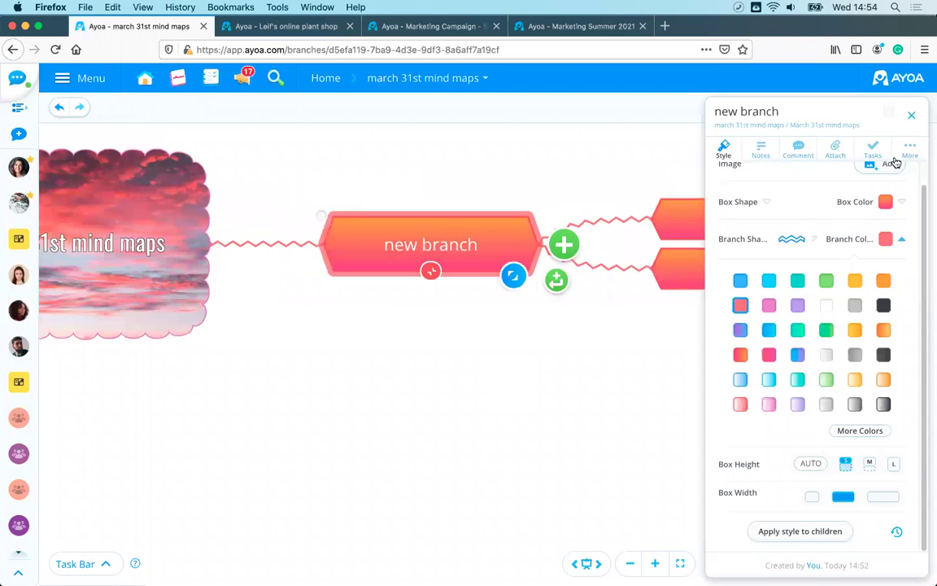
left_click_drag(624, 335, 647, 310)
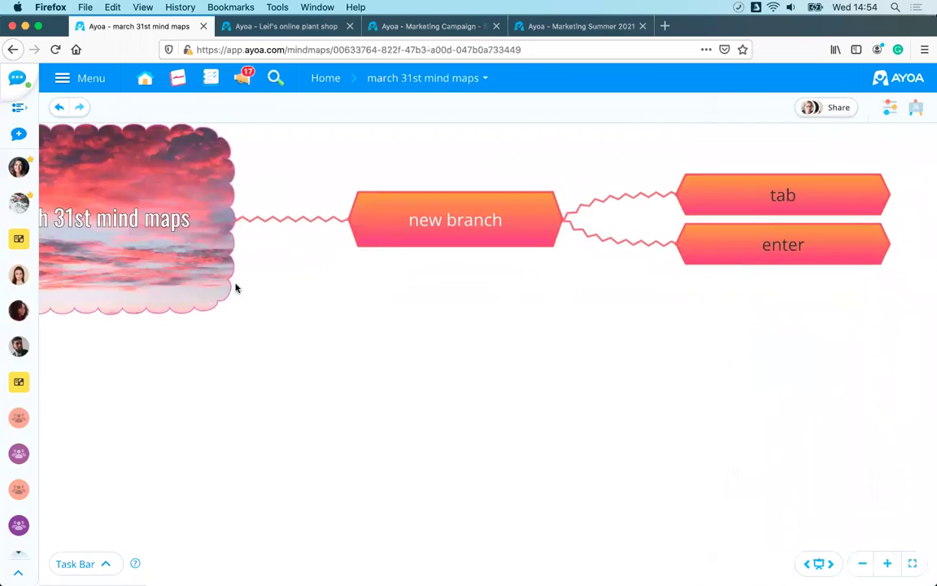
- Add a second branch named "images" to the central idea, below "new branch"
left_click(259, 220)
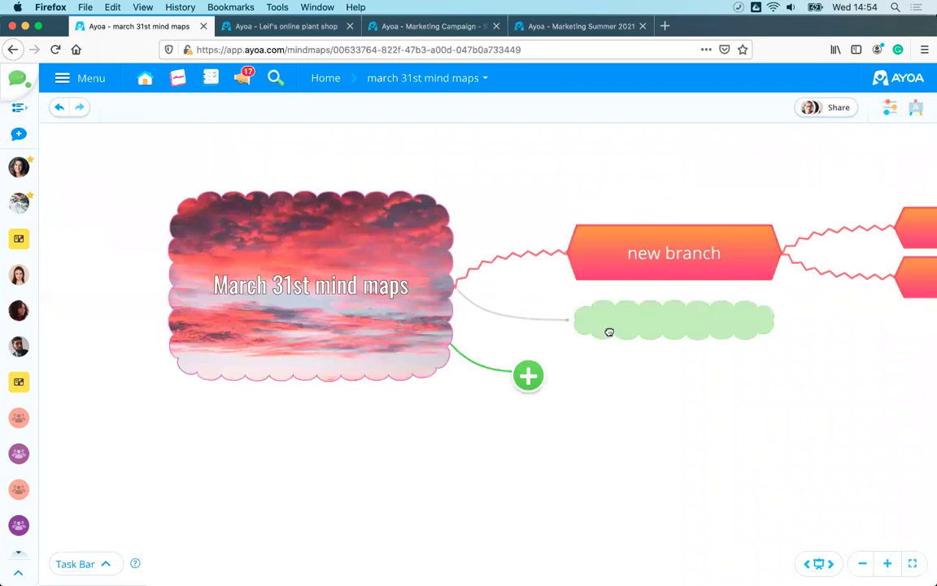
type("images")
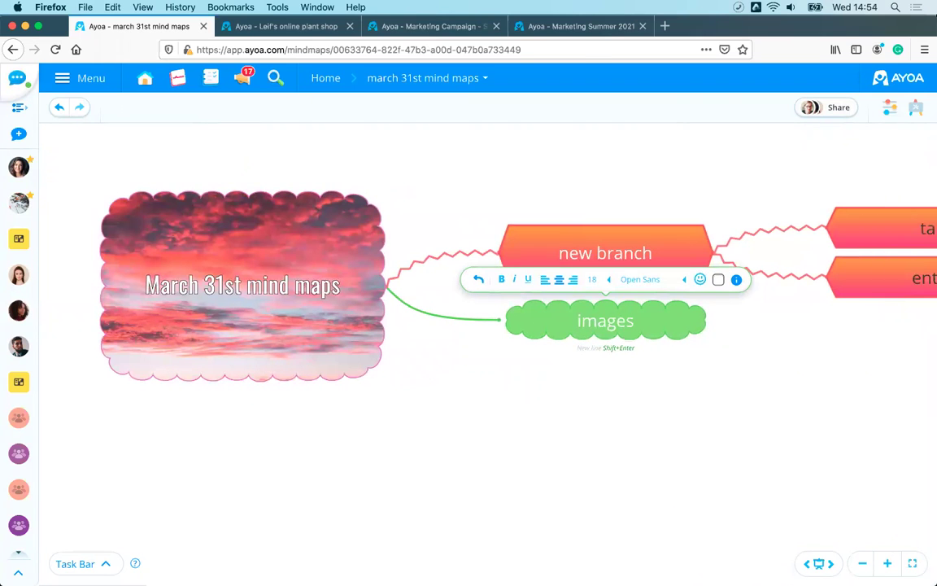
key("Return")
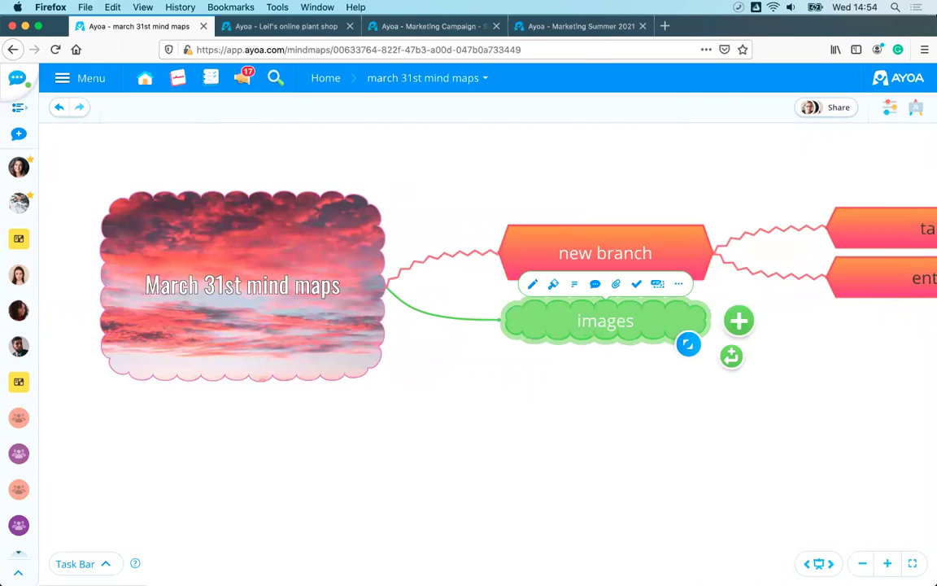
- Search the royalty-free images for "cat" and add the white cat with its mouth open to the "images" branch
left_click(553, 285)
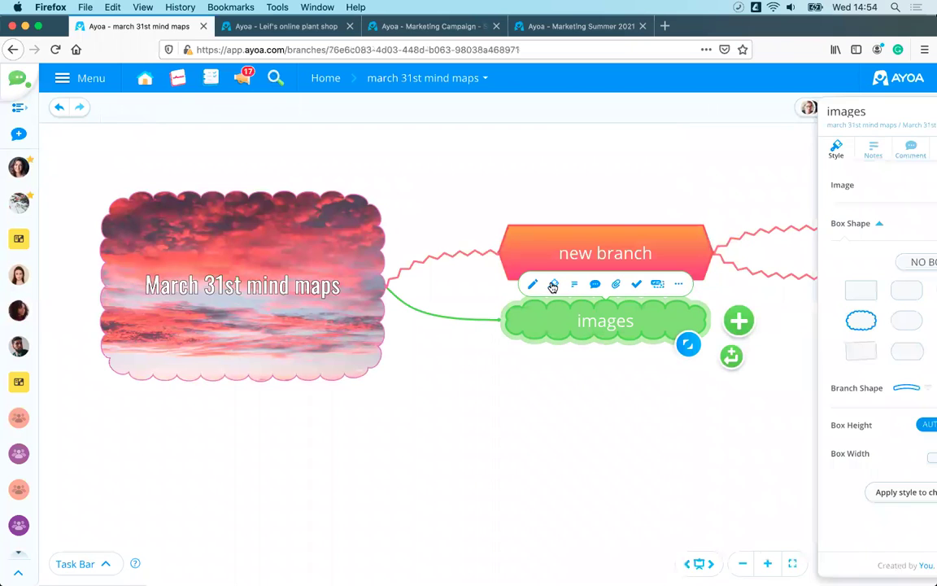
left_click(899, 187)
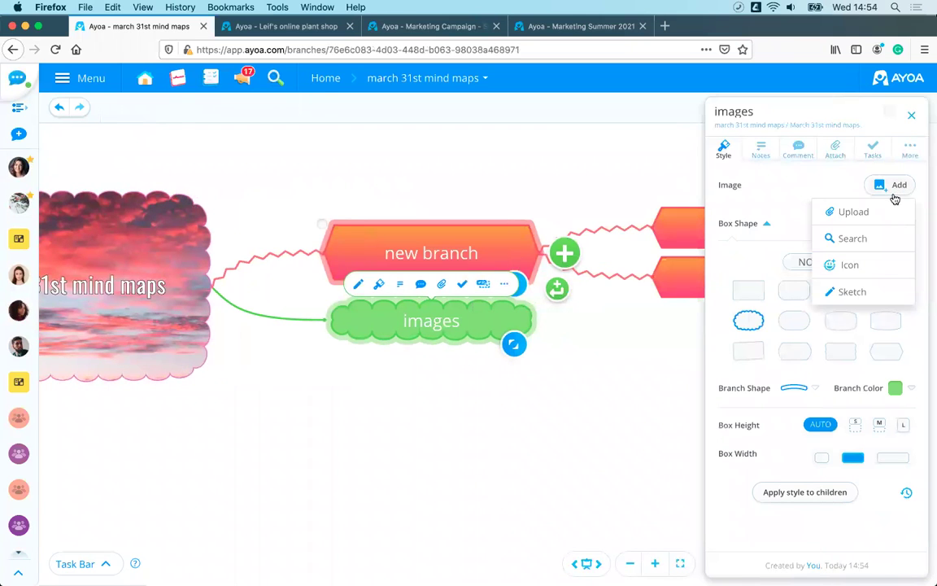
left_click(852, 238)
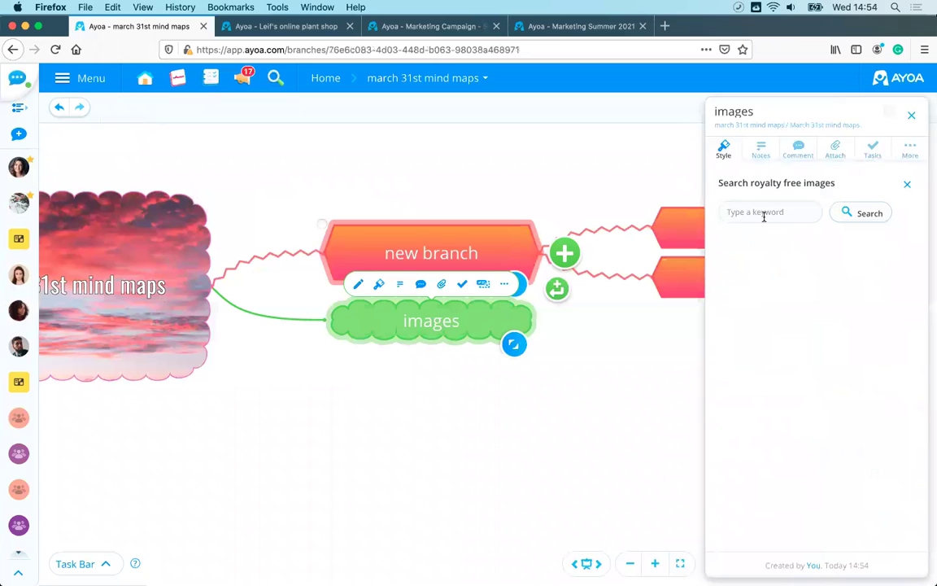
type("cat")
scroll(817, 364, "down", 5)
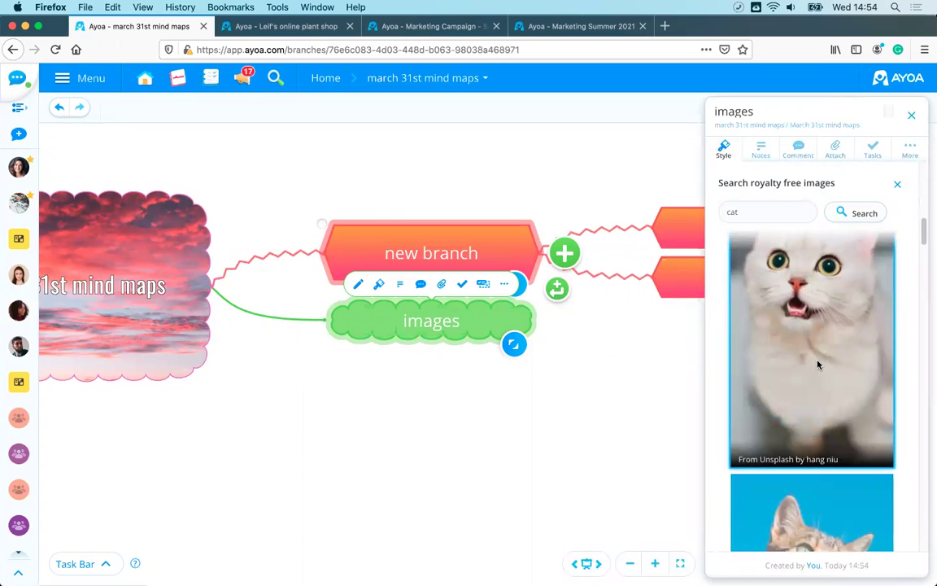
left_click(818, 365)
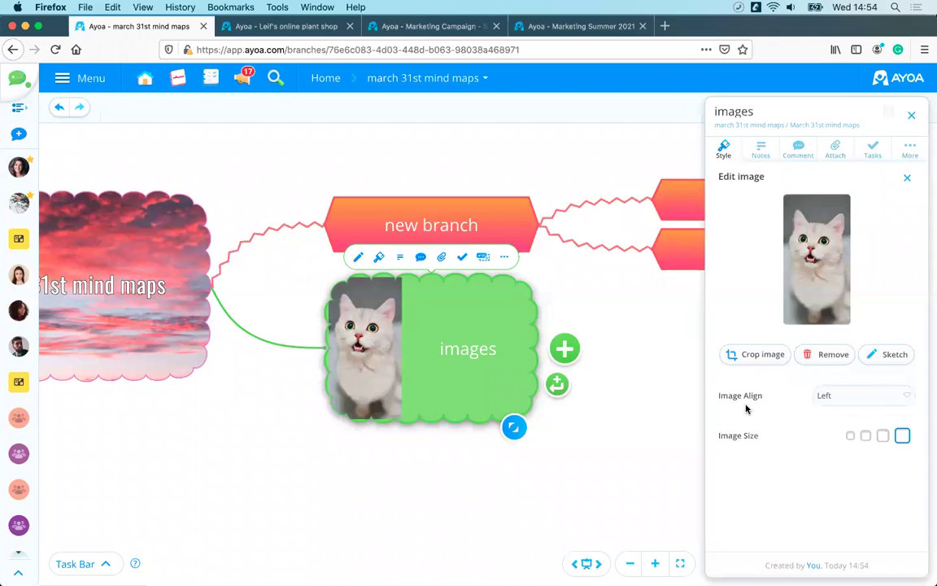
- Set the cat image's alignment to Cover with box size L, and hide the branch text
left_click(829, 395)
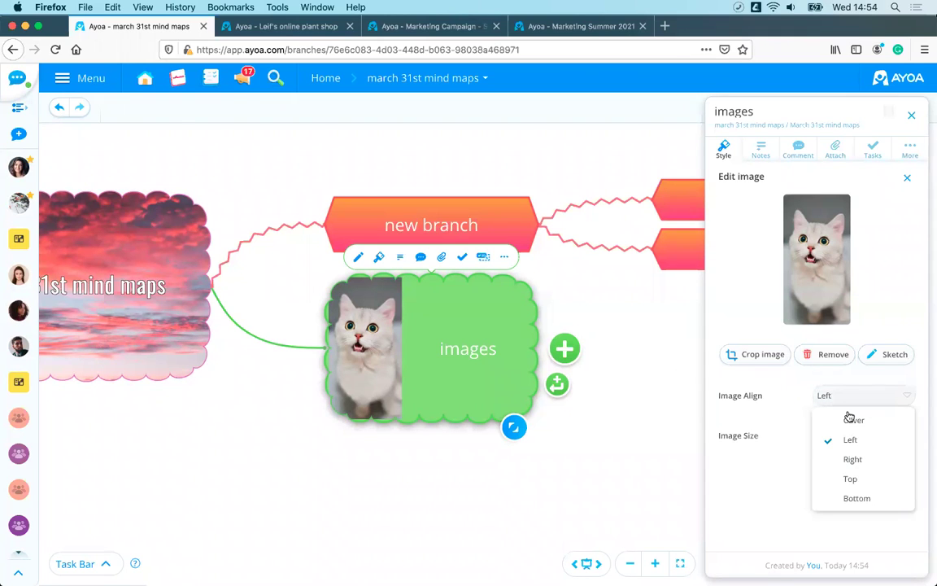
left_click(853, 420)
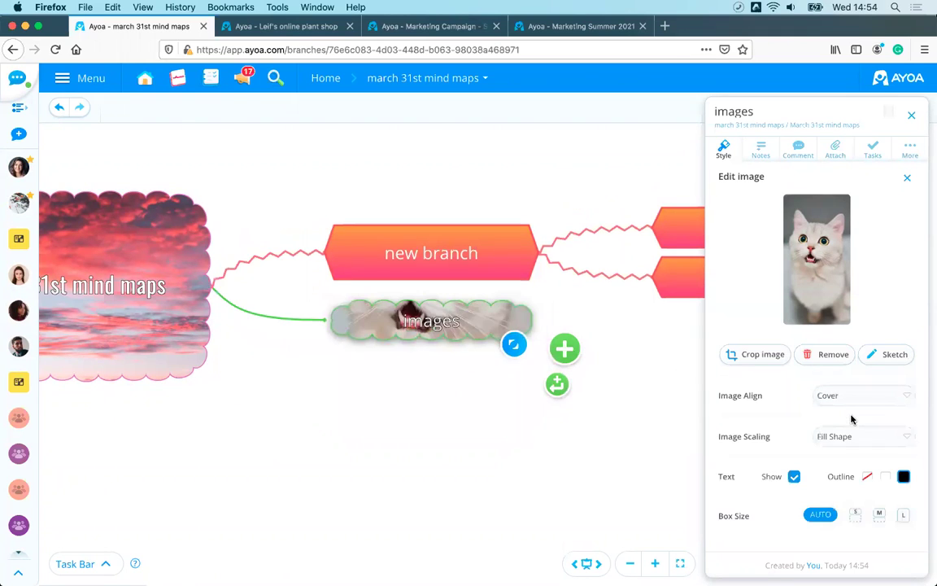
left_click(903, 516)
left_click(878, 517)
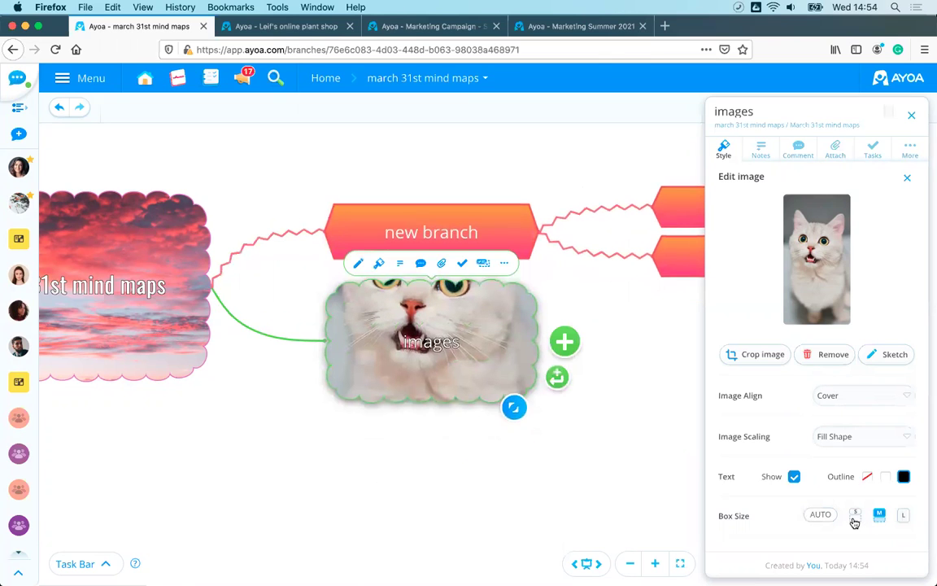
left_click(855, 516)
left_click(903, 515)
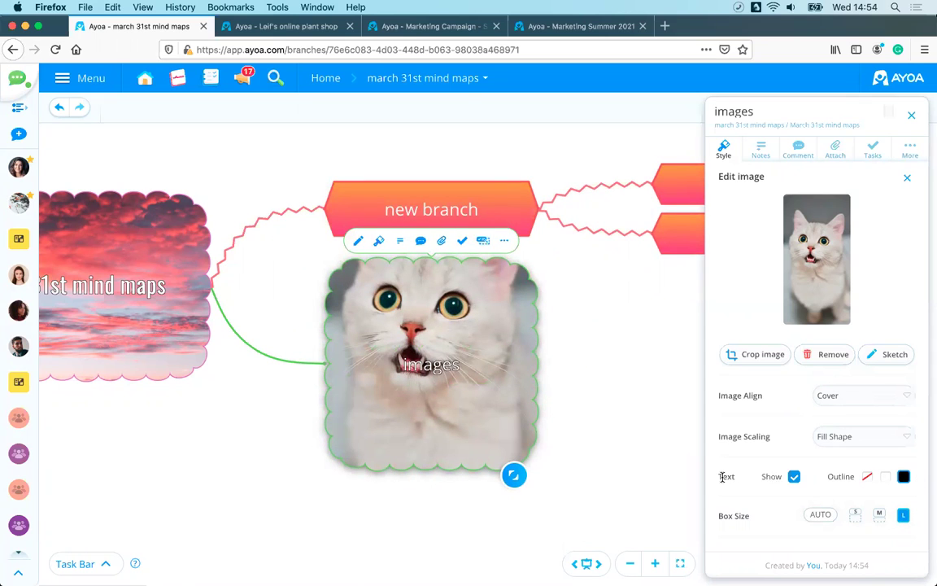
left_click(794, 477)
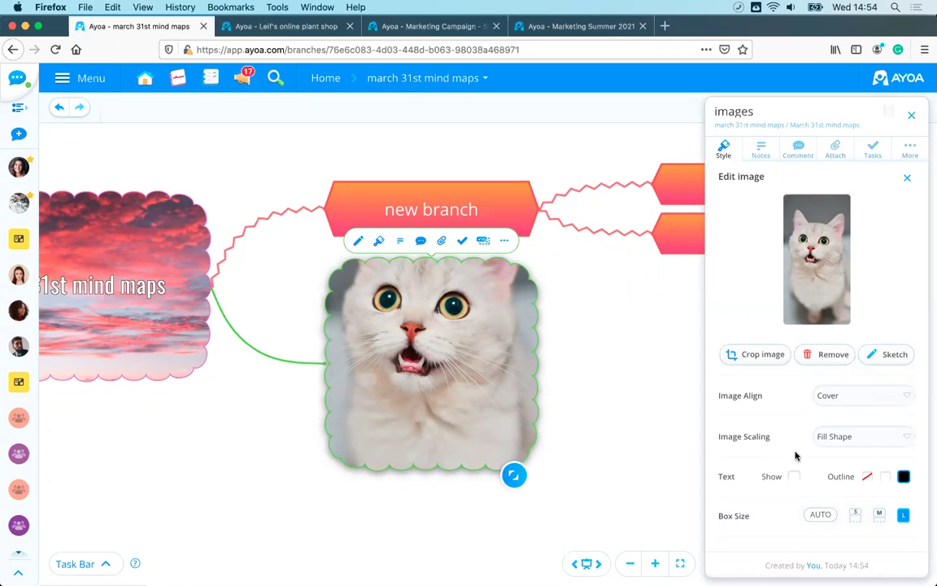
- Close the image settings and change the mind map's board type to Organic Map
left_click(907, 177)
left_click(610, 338)
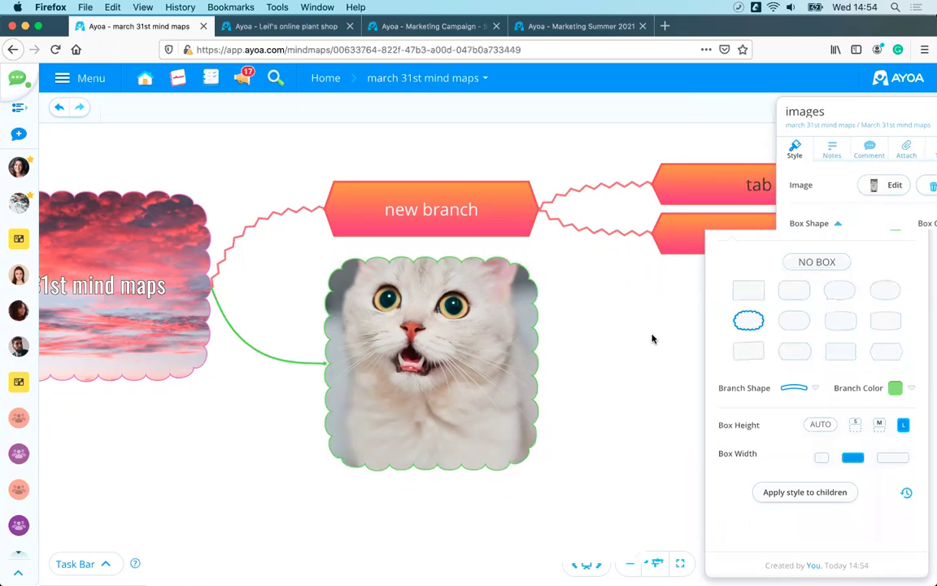
left_click_drag(787, 334, 661, 338)
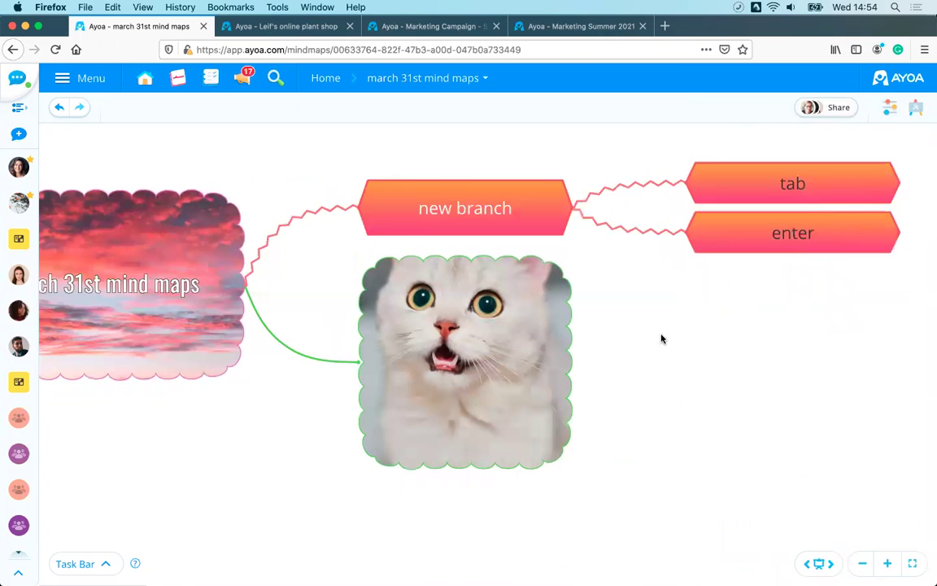
left_click(890, 107)
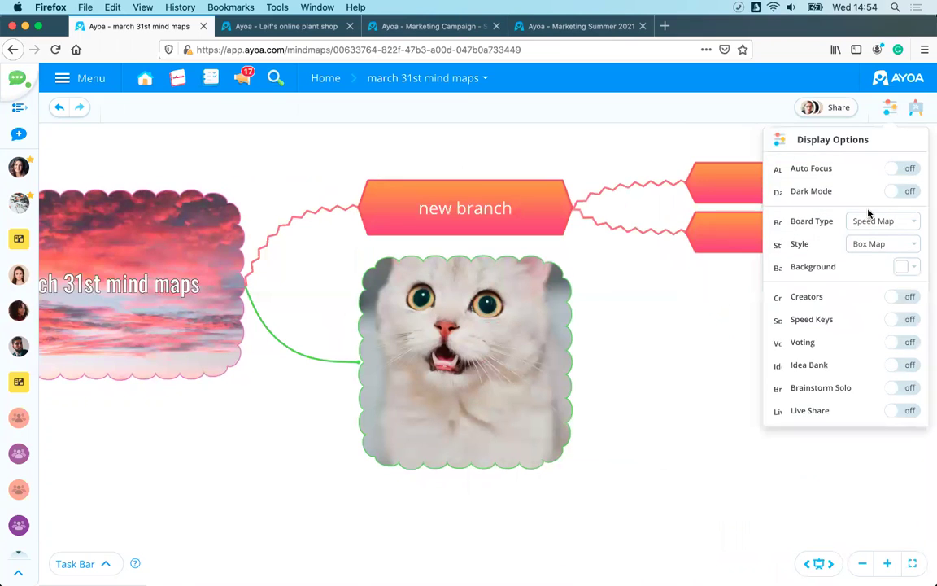
left_click(890, 246)
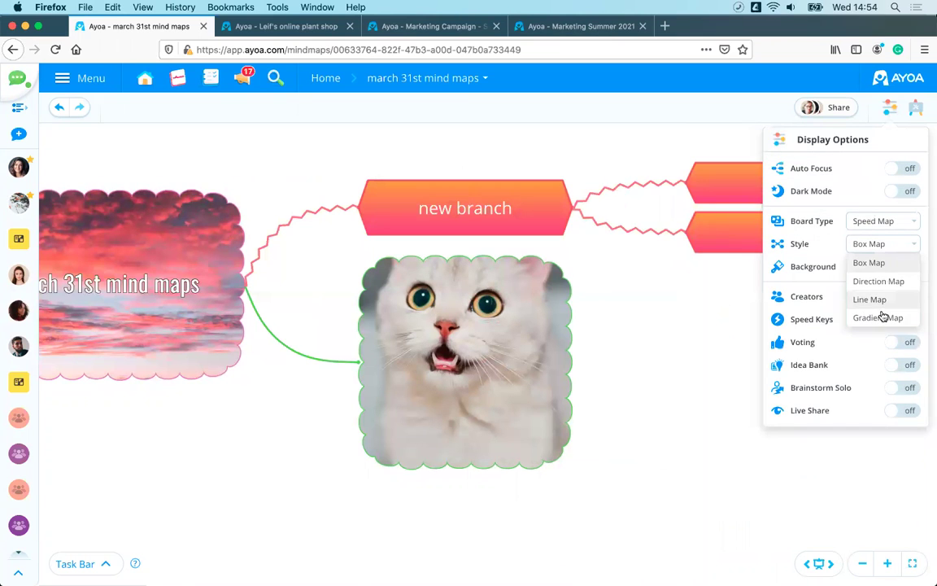
left_click(871, 223)
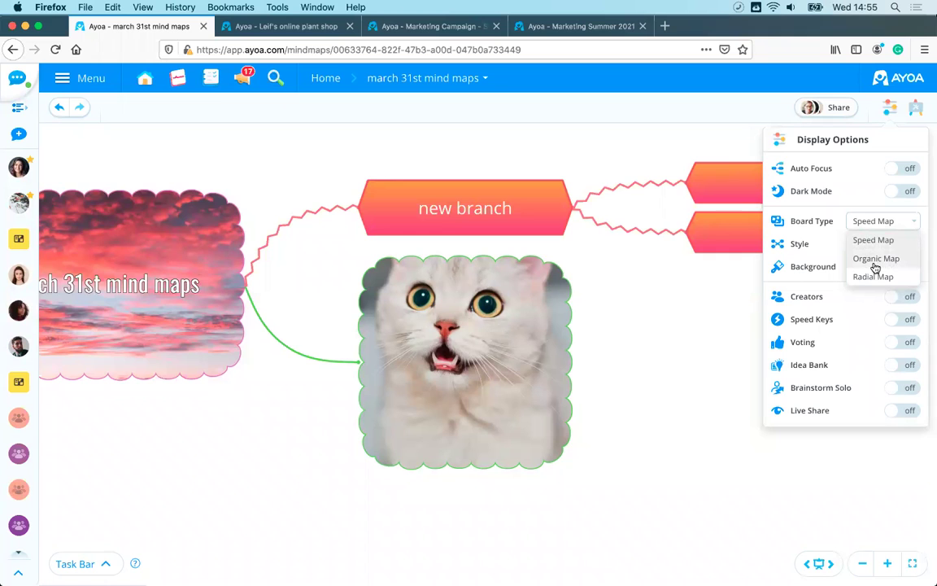
left_click(874, 262)
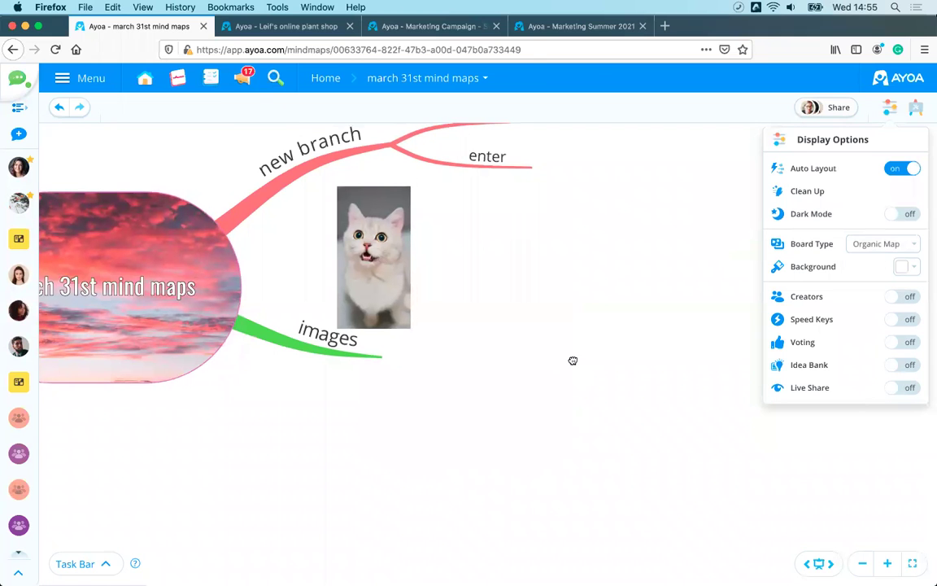
- Draw a child branch out from the images branch and name it "green"
left_click(434, 266)
left_click_drag(376, 259, 385, 348)
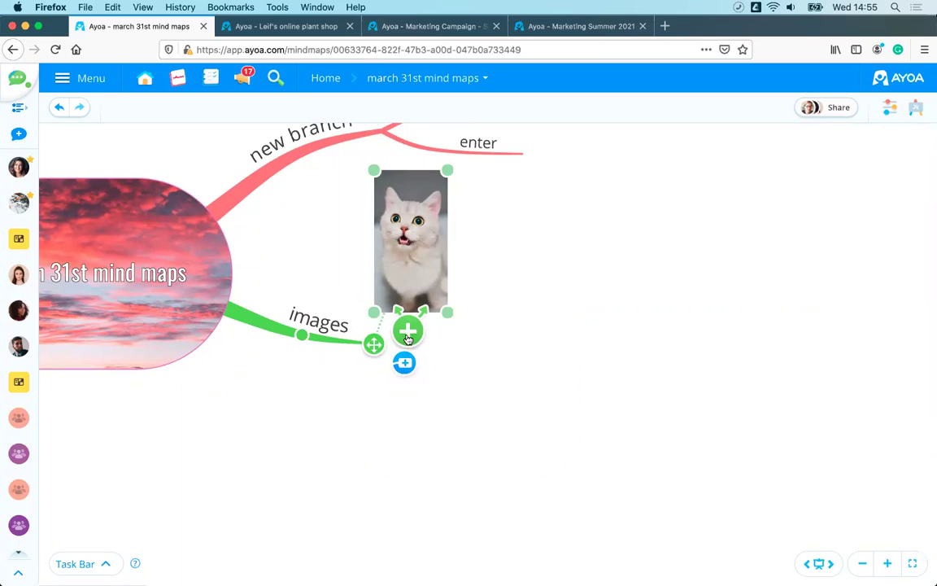
left_click_drag(408, 336, 593, 355)
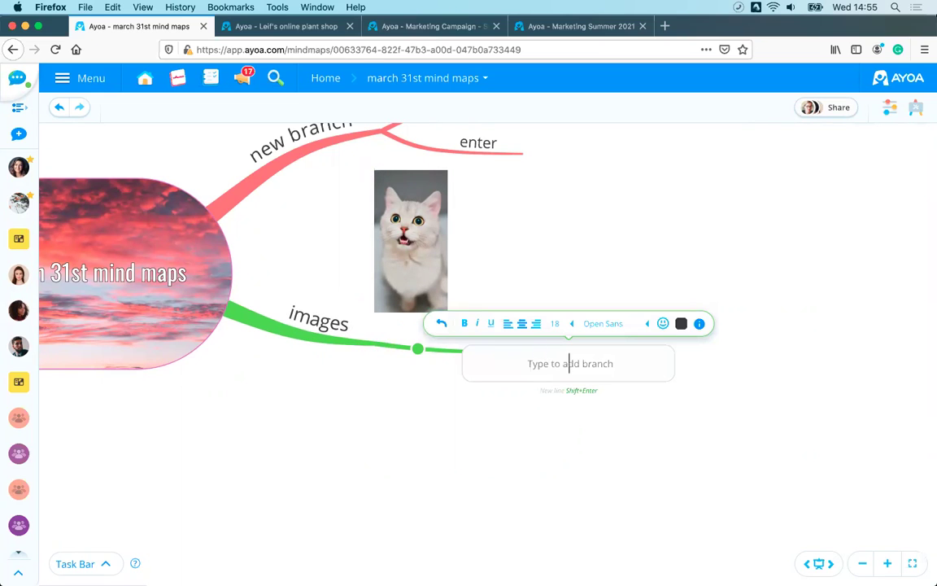
type("green")
key("Return")
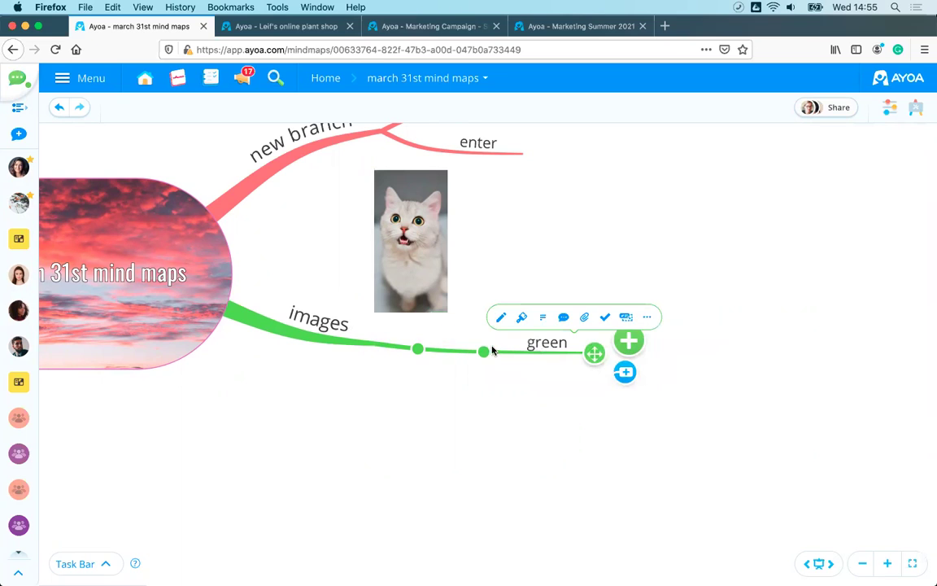
- Add a boxed child branch to the green branch with the text "box"
left_click(624, 372)
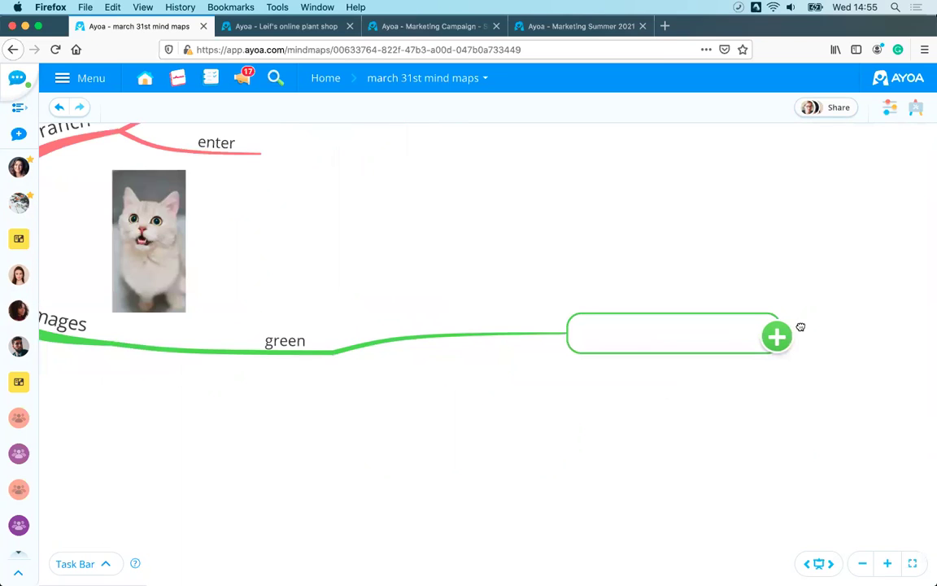
type("box")
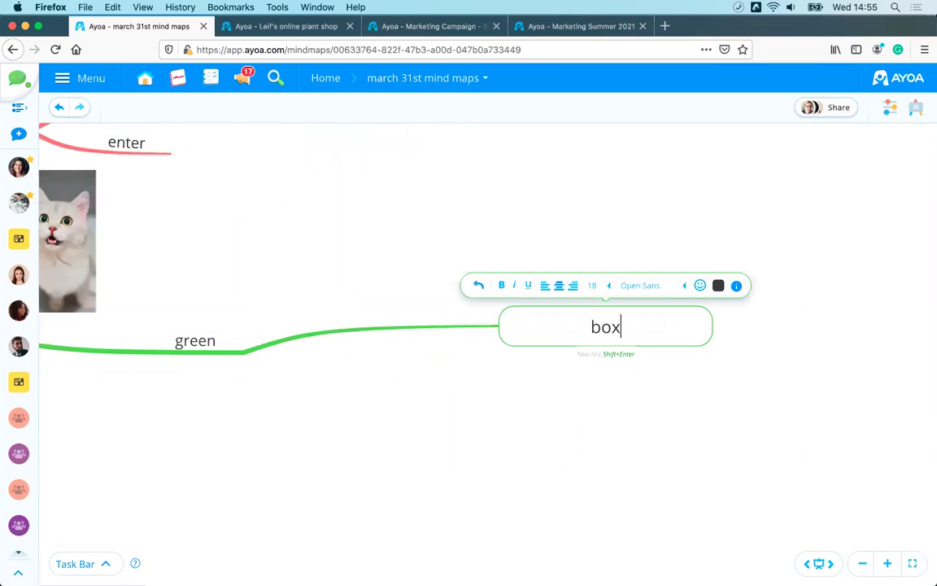
key("Return")
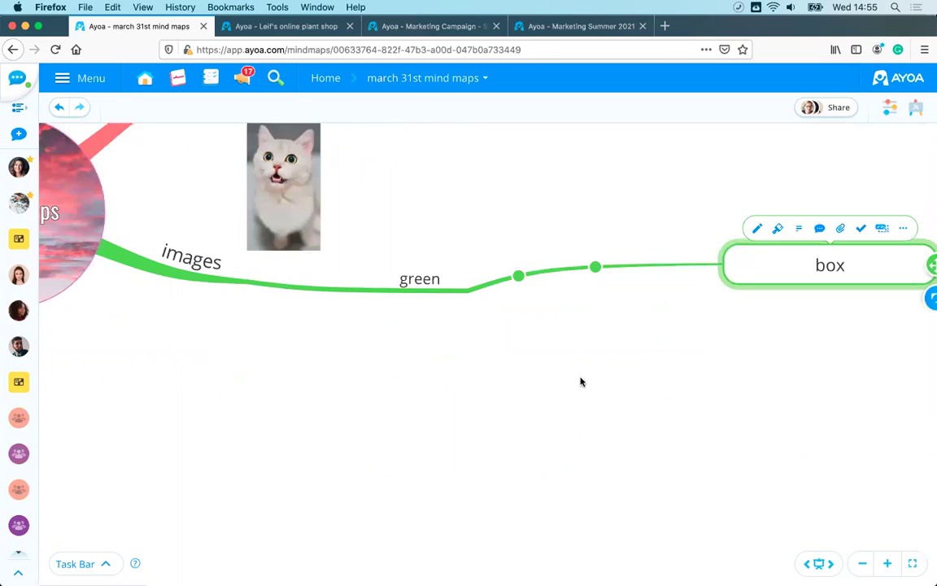
- Give the green branch a scalloped cloud box shape
left_click(287, 353)
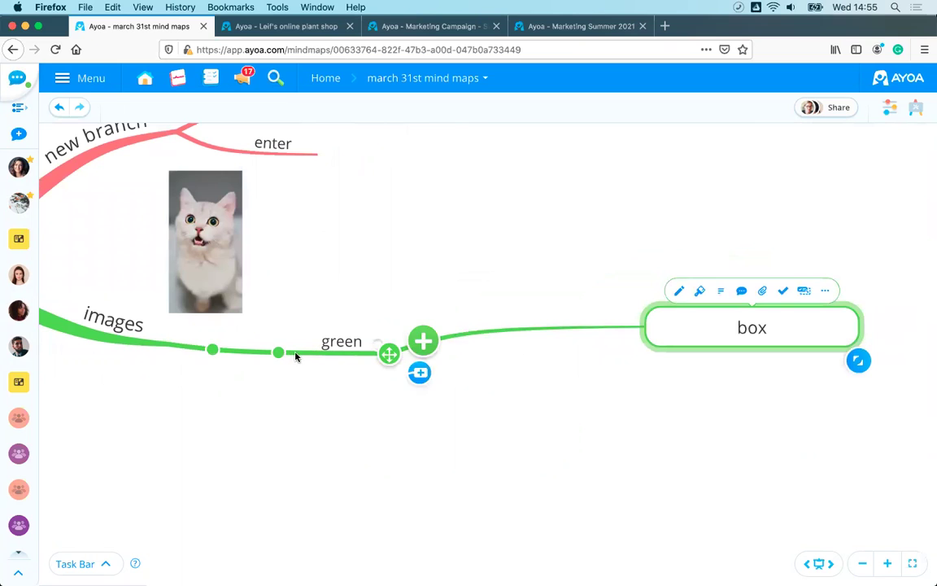
left_click(318, 319)
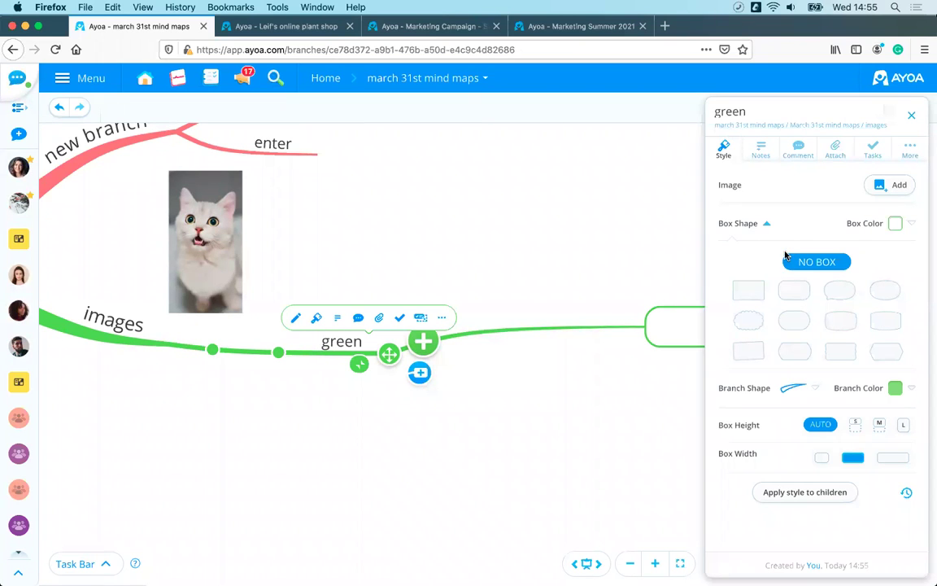
left_click(747, 322)
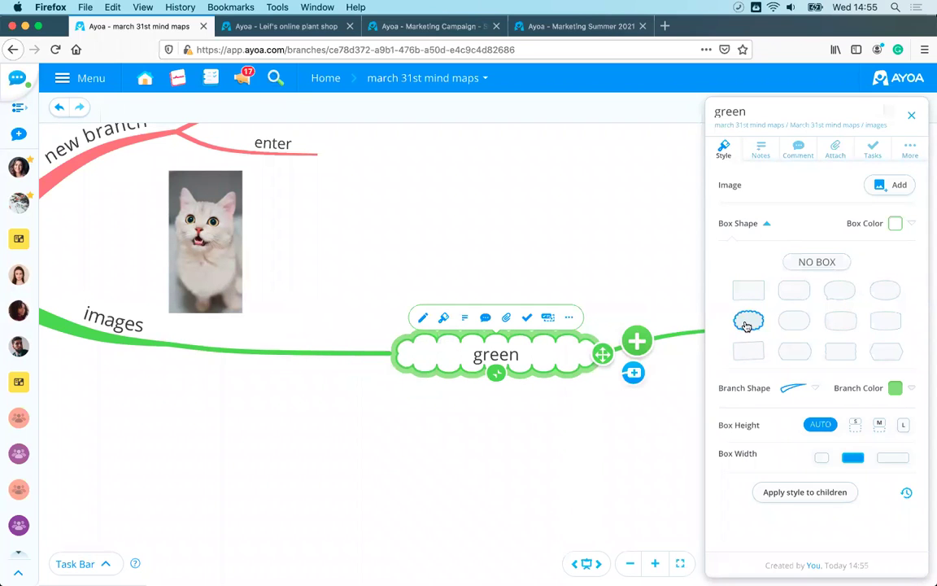
left_click_drag(574, 476, 317, 462)
- Set the box shape of the "box" branch to No Box
left_click(528, 307)
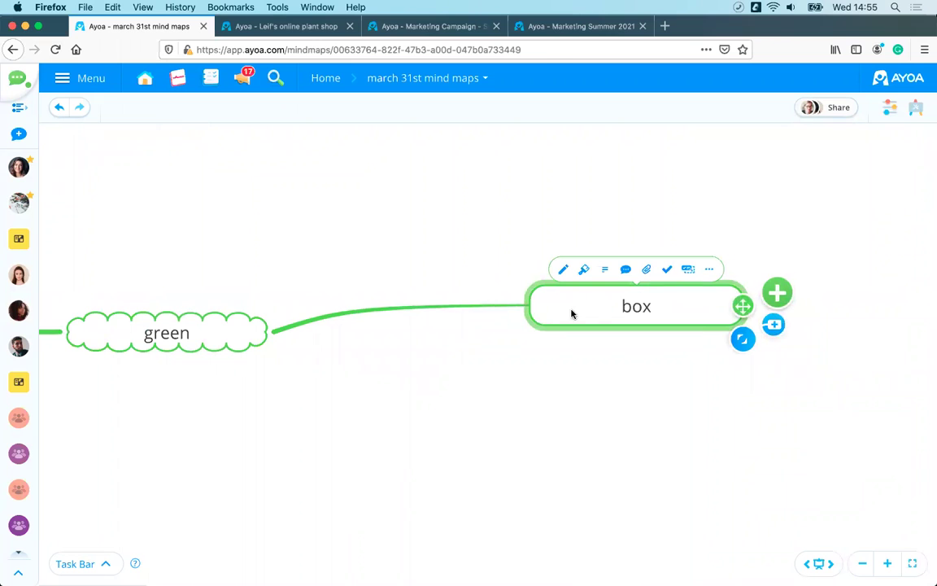
left_click(554, 270)
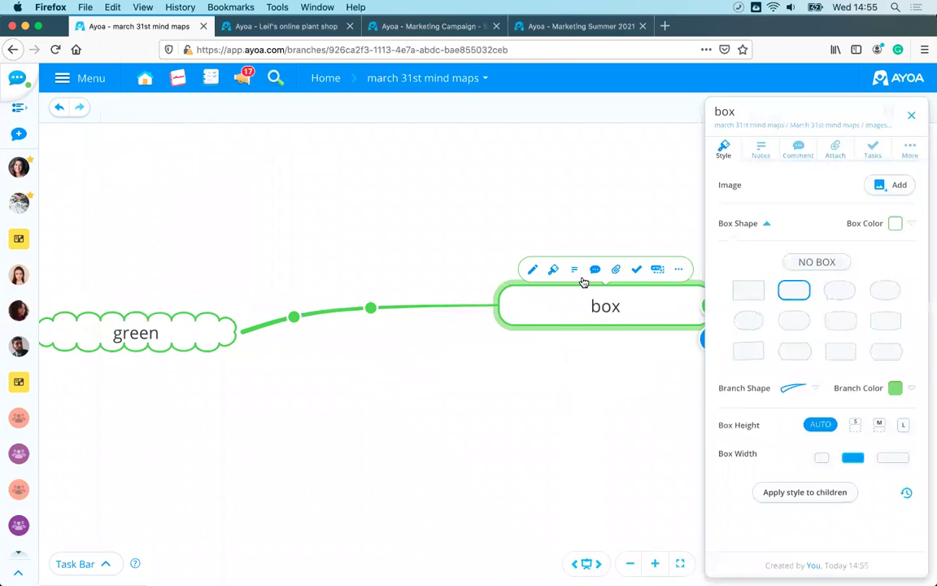
left_click(816, 262)
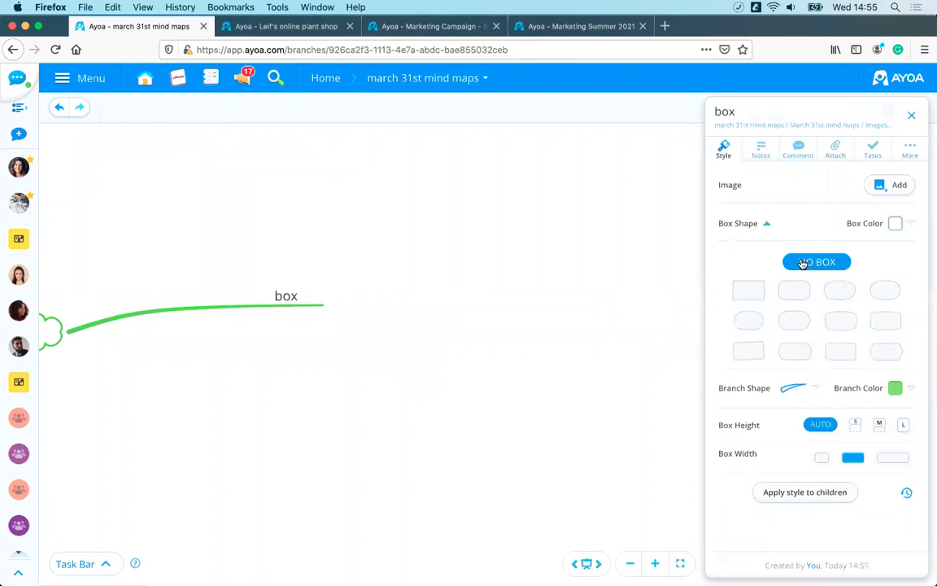
left_click(434, 392)
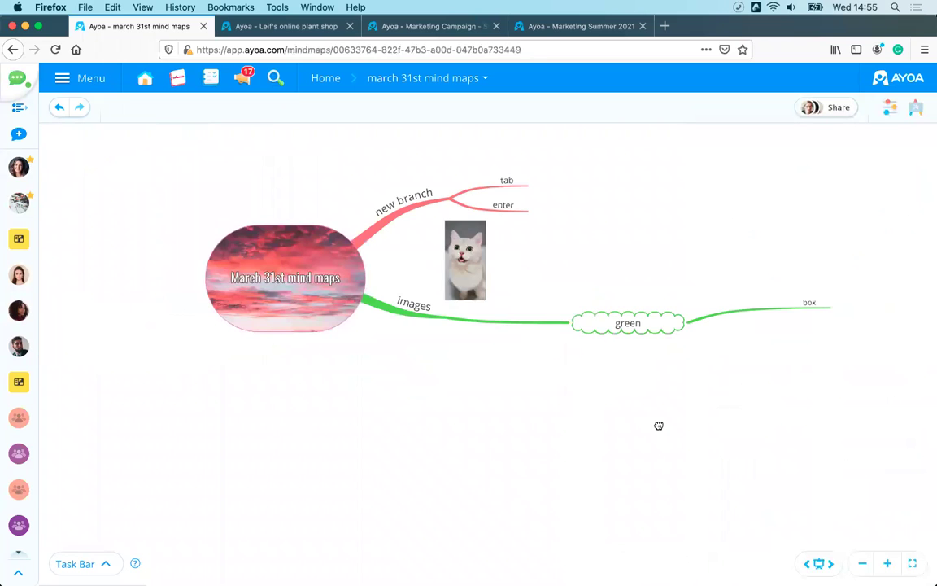
- Apply Clean Up to the mind map from the display options, accepting the possible loss of style settings
left_click(890, 112)
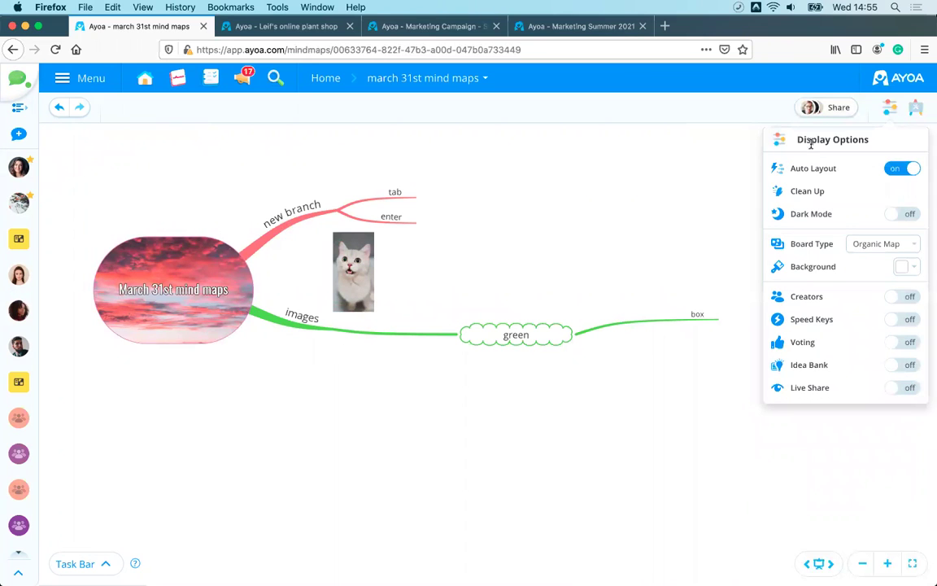
left_click(810, 191)
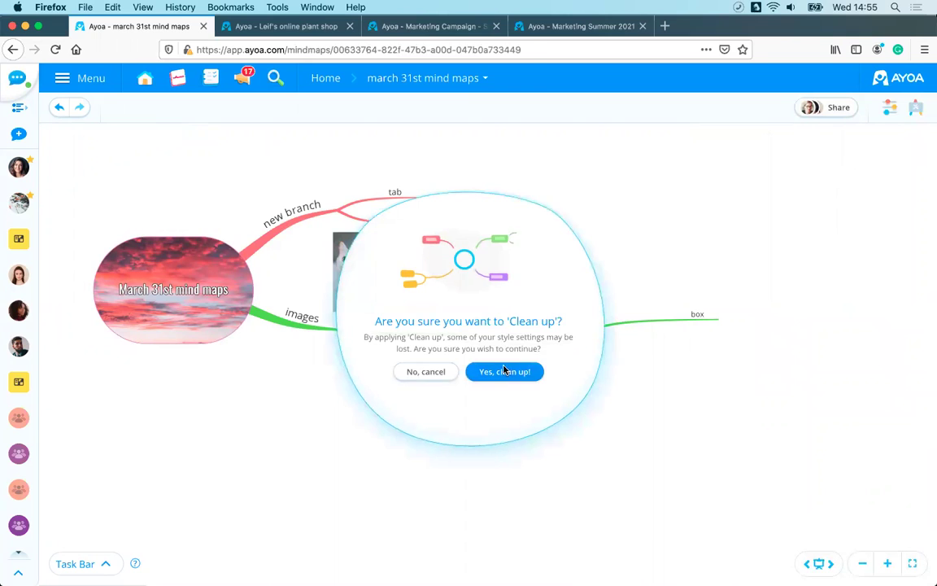
left_click(502, 370)
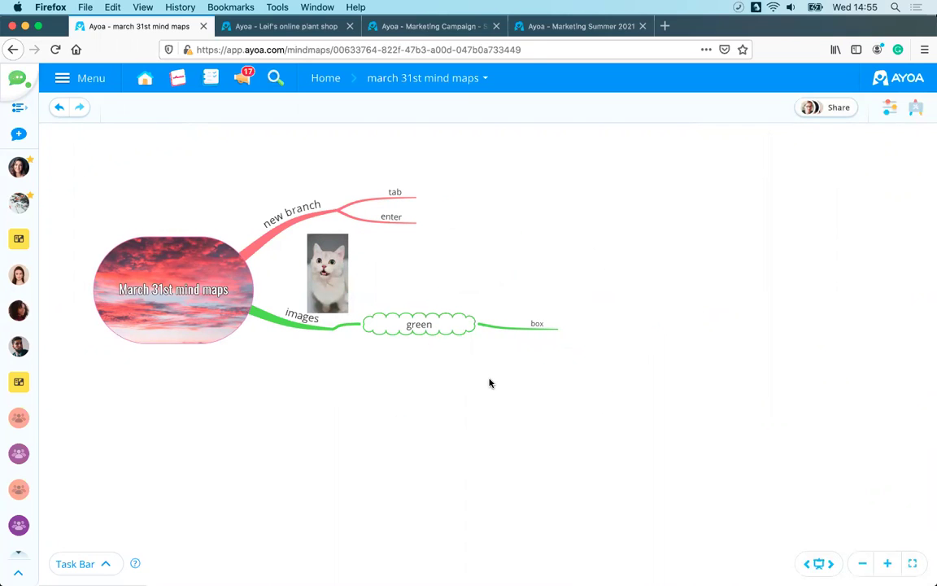
left_click_drag(397, 399, 565, 398)
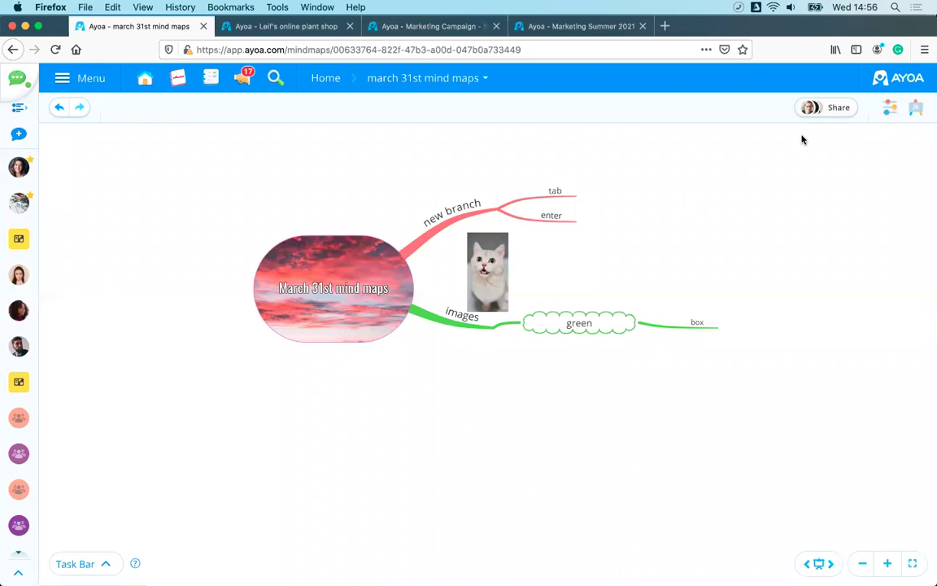
left_click(889, 108)
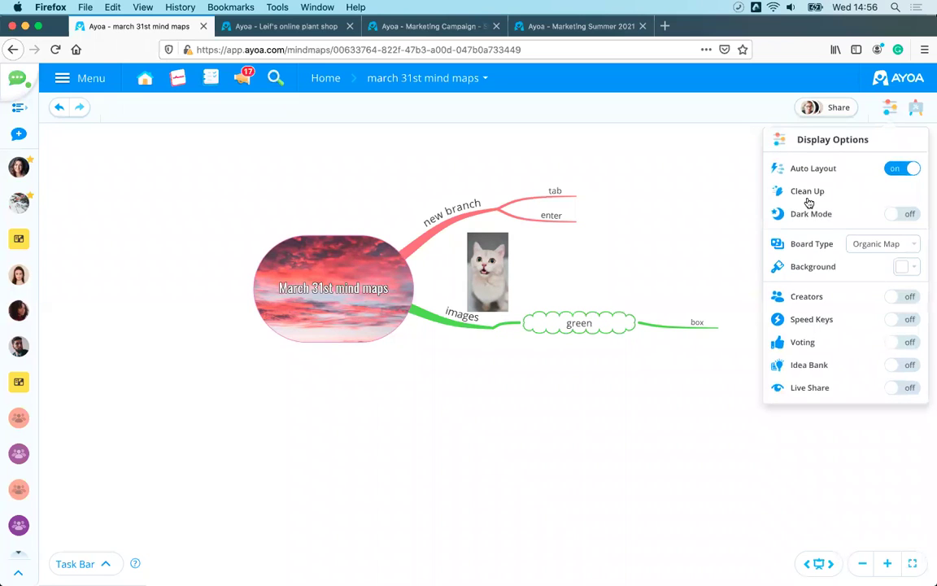
left_click(683, 252)
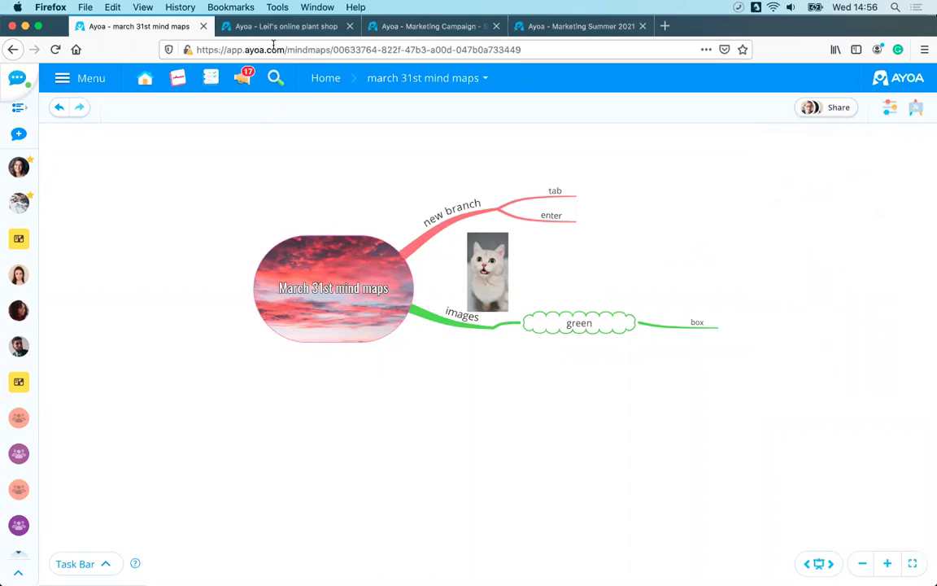
- Switch to the Marketing Campaign mind map and select the team branch under Design ideas
left_click(430, 27)
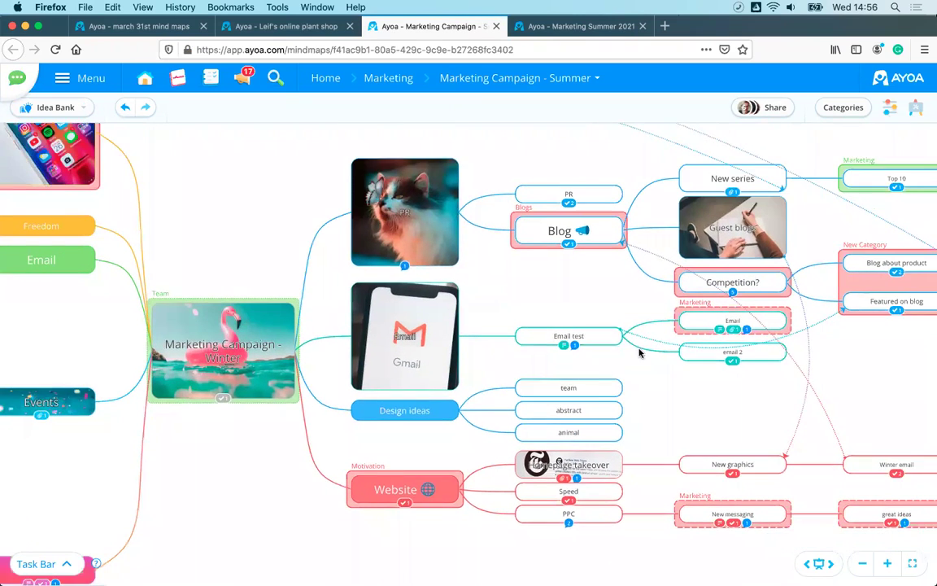
left_click(538, 359)
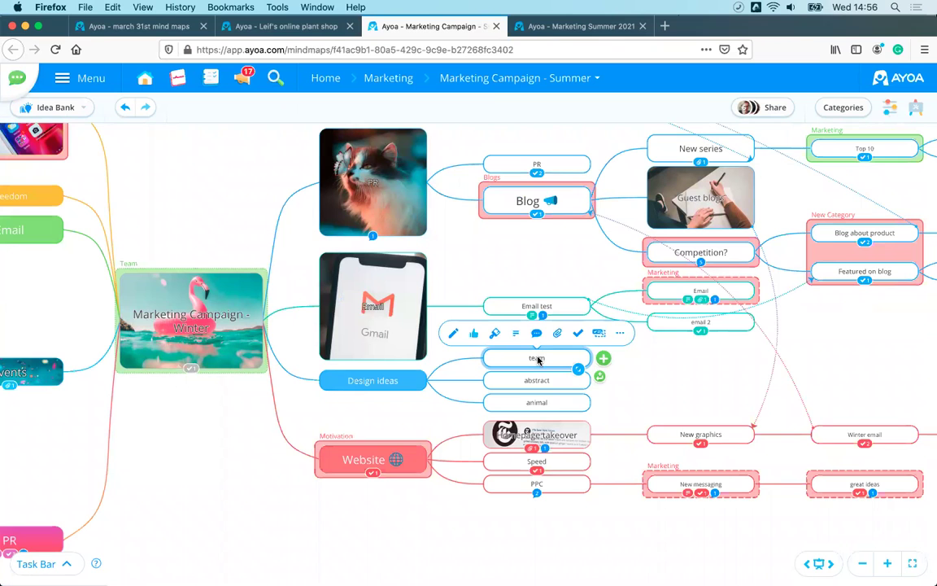
scroll(568, 383, "up", 2)
scroll(568, 383, "up", 2)
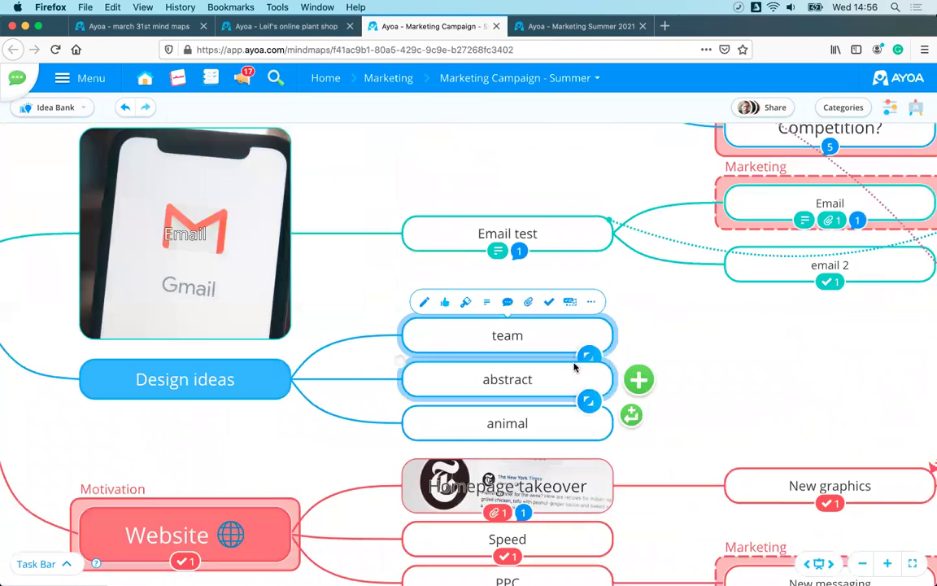
scroll(488, 342, "up", 2)
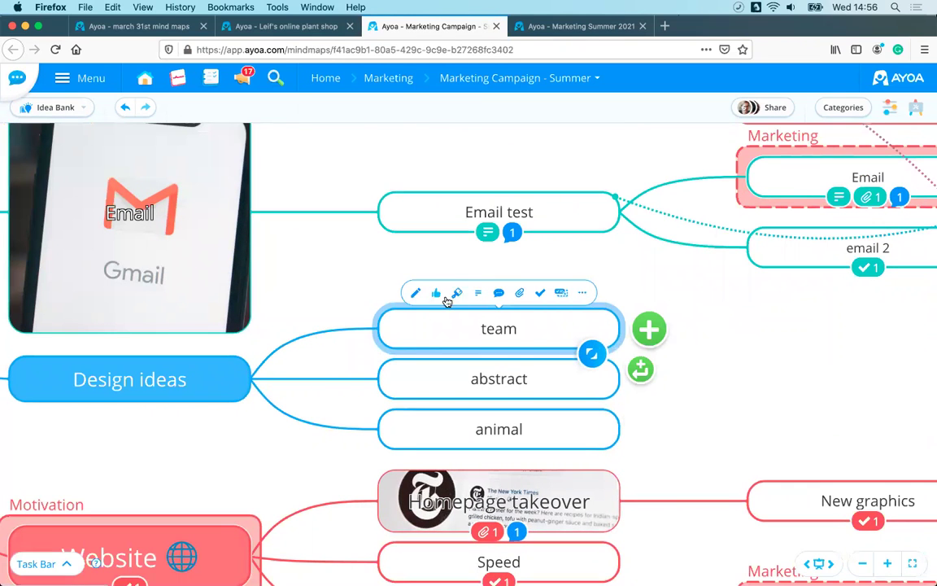
- Add the note "add extra information here." to the team branch and save it
left_click(459, 293)
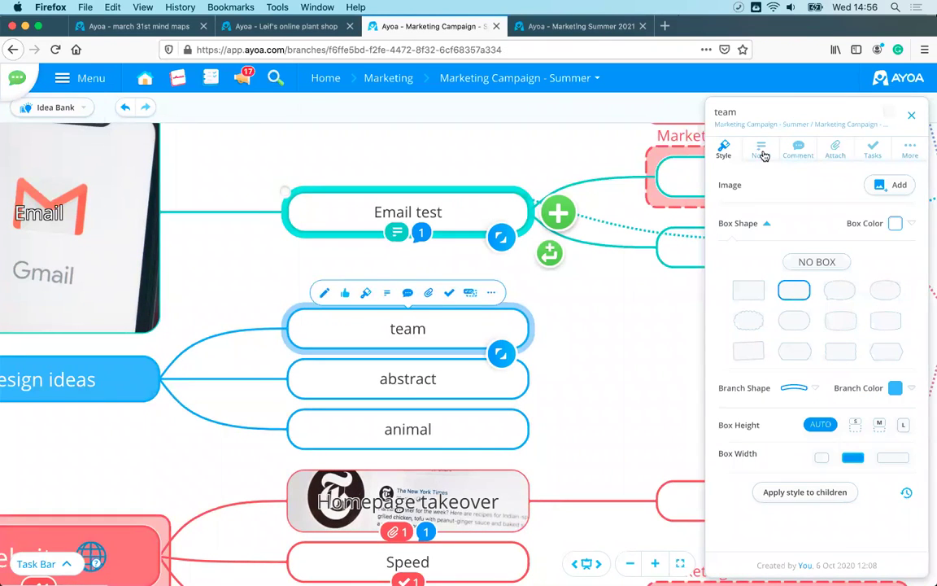
left_click(762, 153)
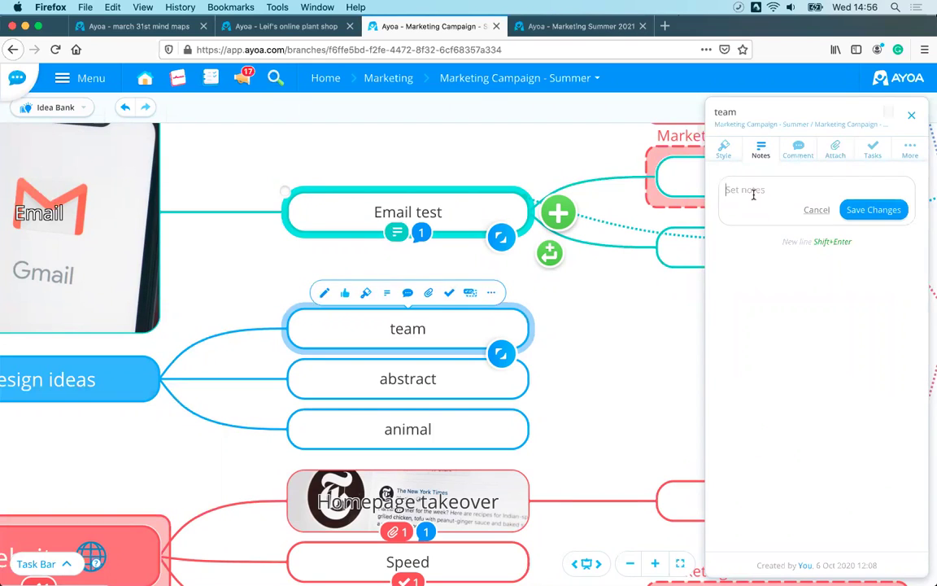
left_click(754, 194)
type("add extra imnforma")
key("BackSpace")
key("BackSpace")
key("BackSpace")
key("BackSpace")
type("formation here.")
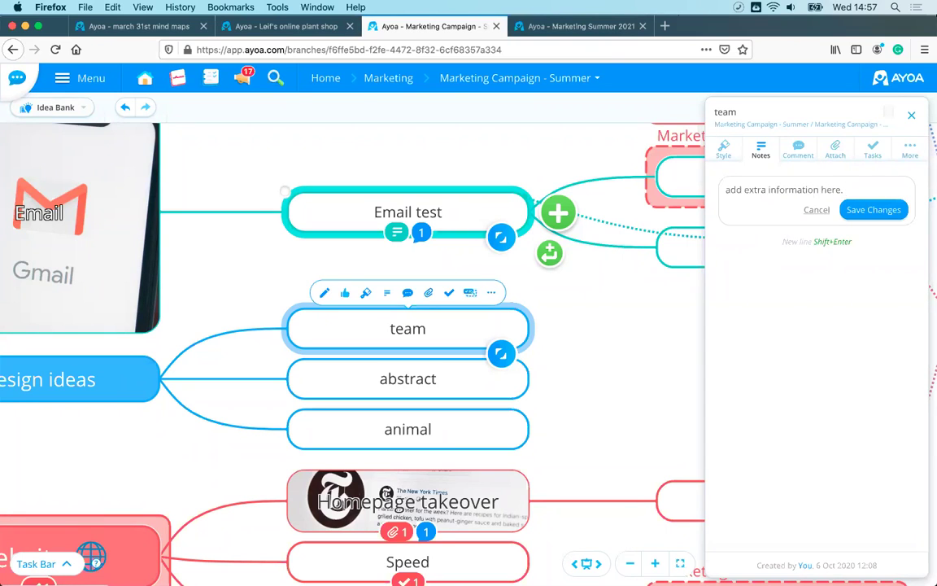
left_click(874, 209)
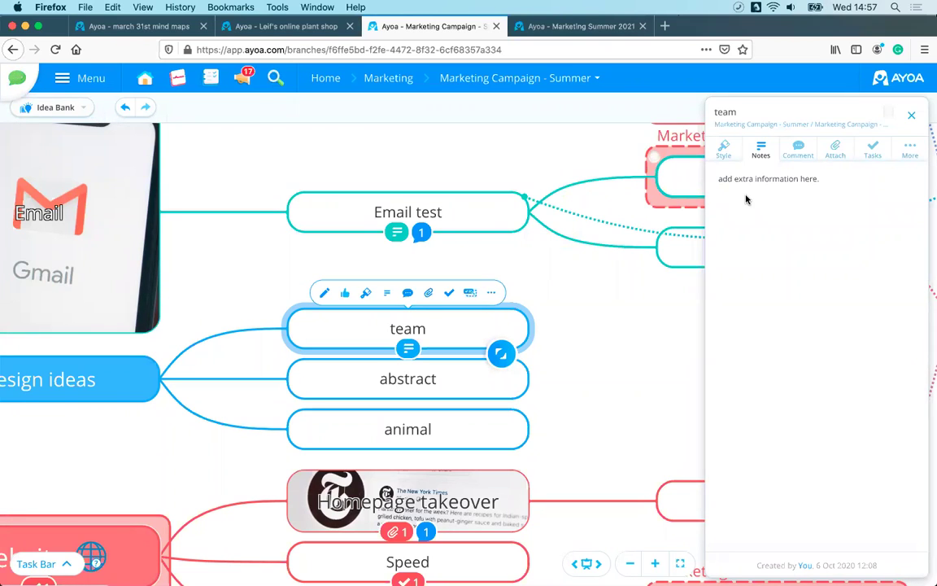
- Post a comment on the team branch that mentions a colleague and asks "what do you think?"
left_click(800, 151)
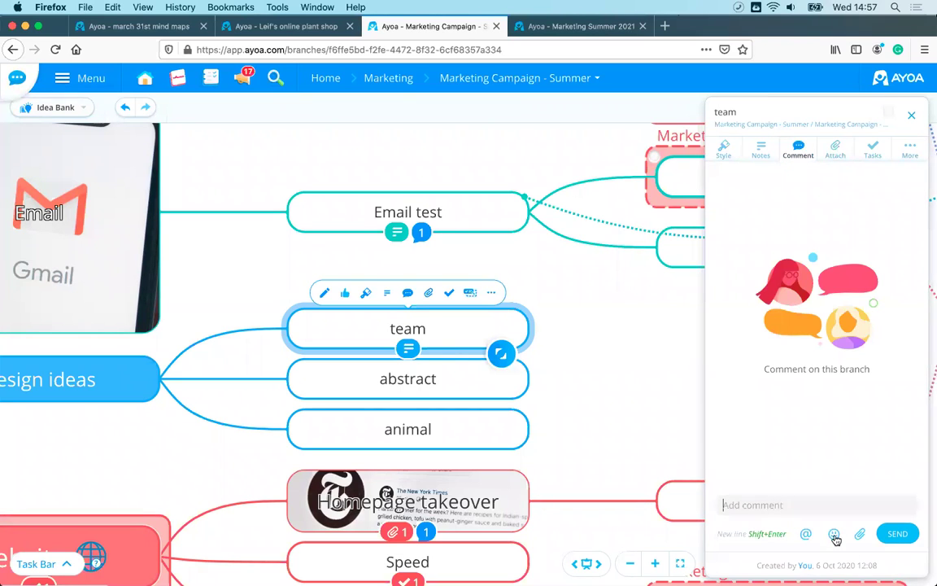
left_click(805, 534)
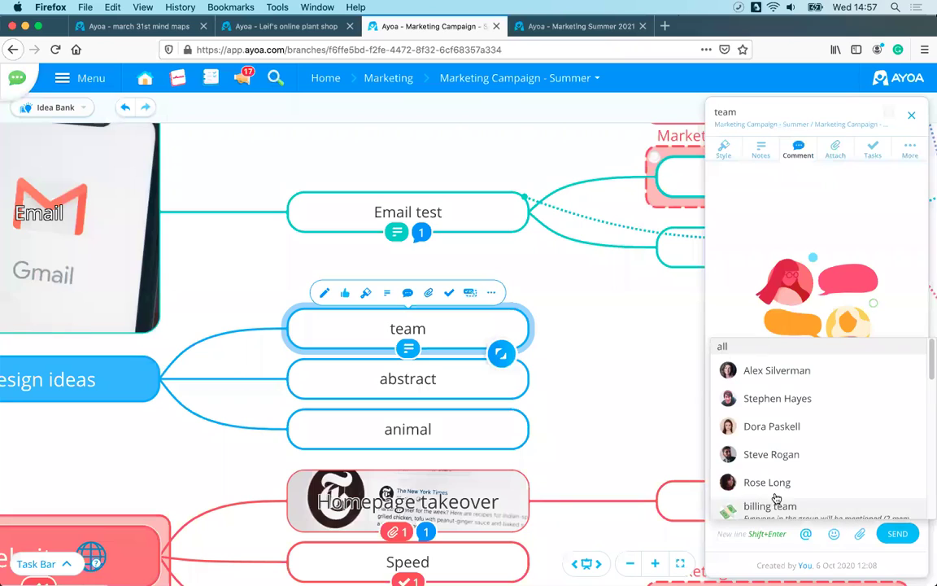
left_click(786, 373)
type("what")
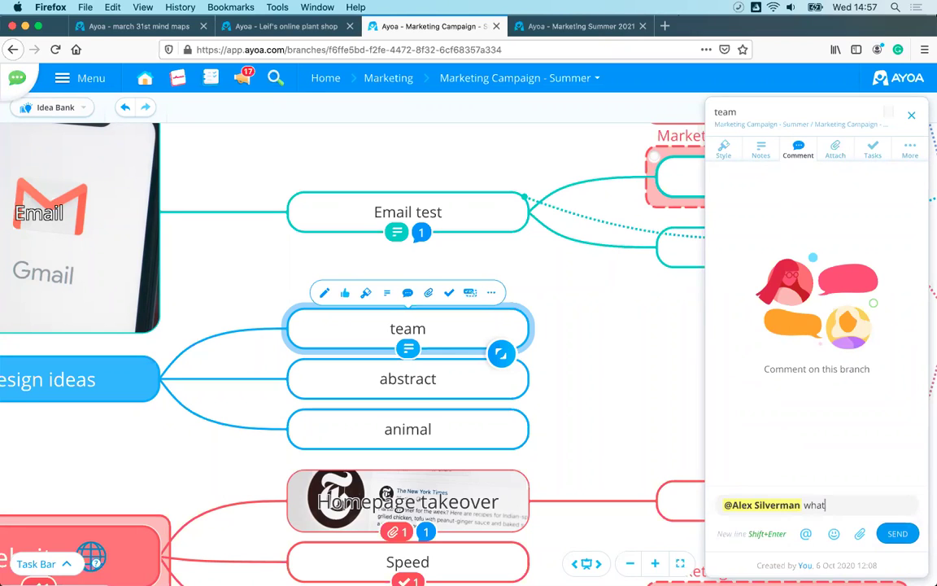
type(" do you think?")
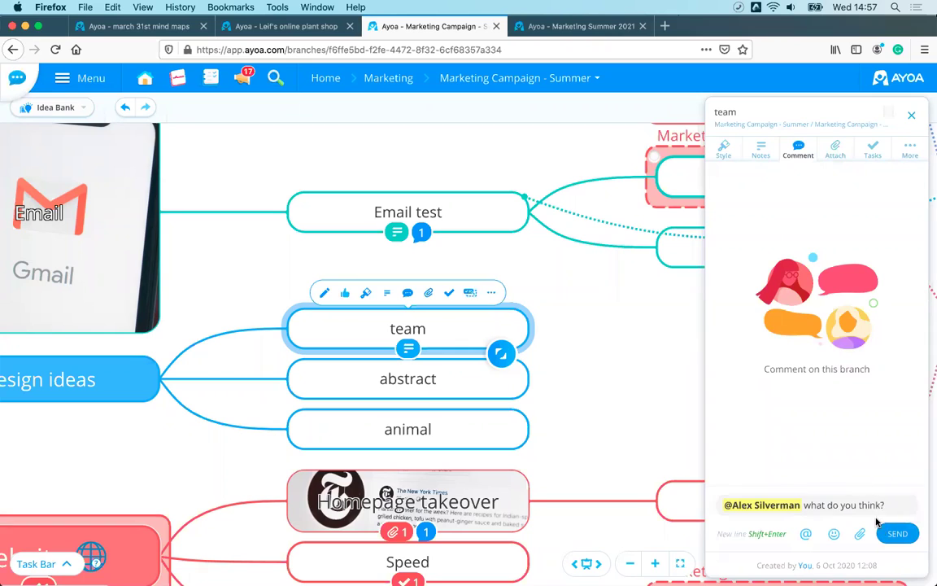
left_click(898, 533)
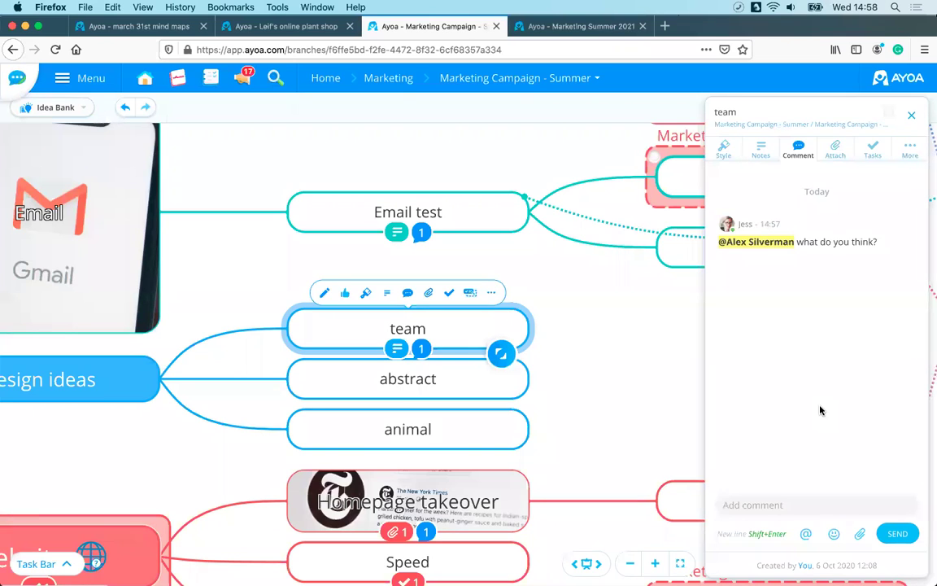
left_click(838, 151)
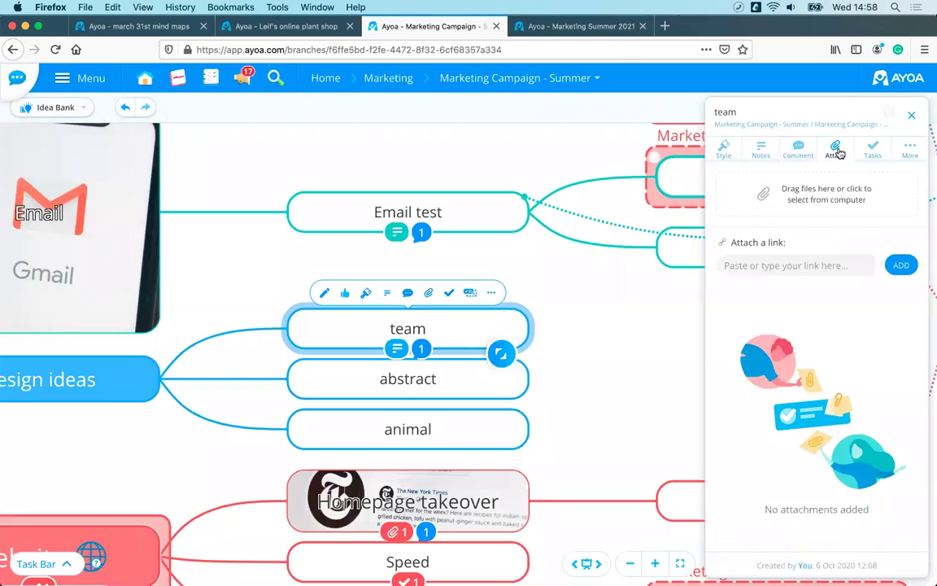
left_click(833, 201)
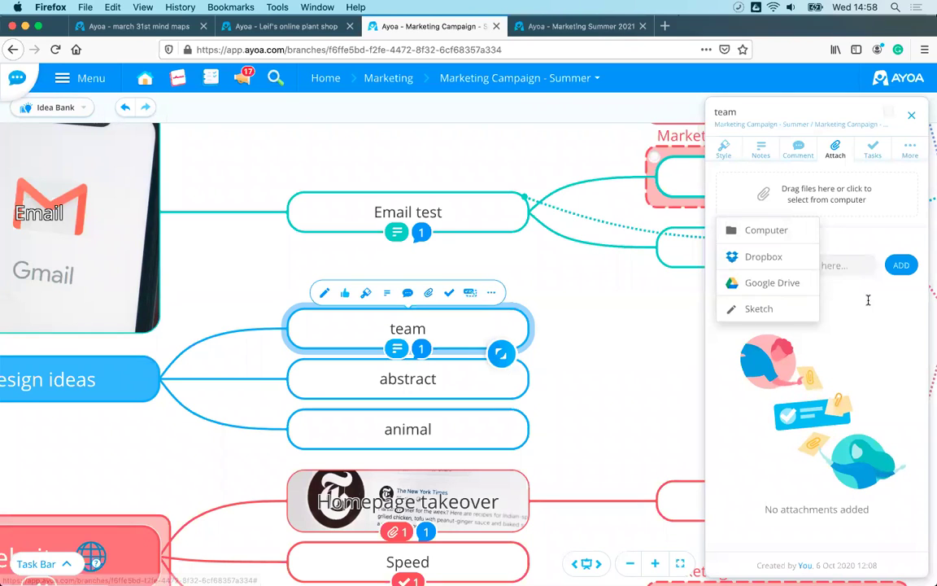
left_click(788, 265)
type("www.ayoa.com")
left_click(901, 266)
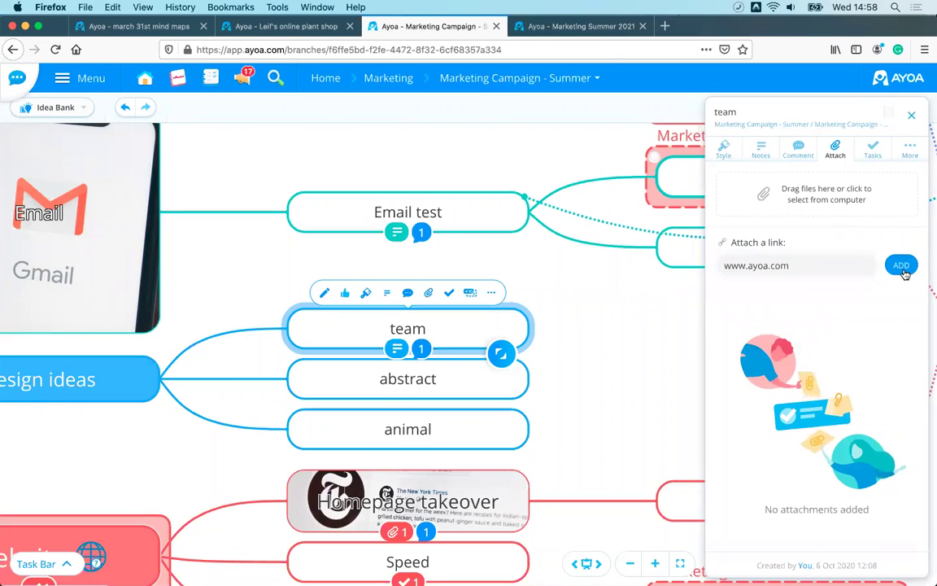
left_click(655, 347)
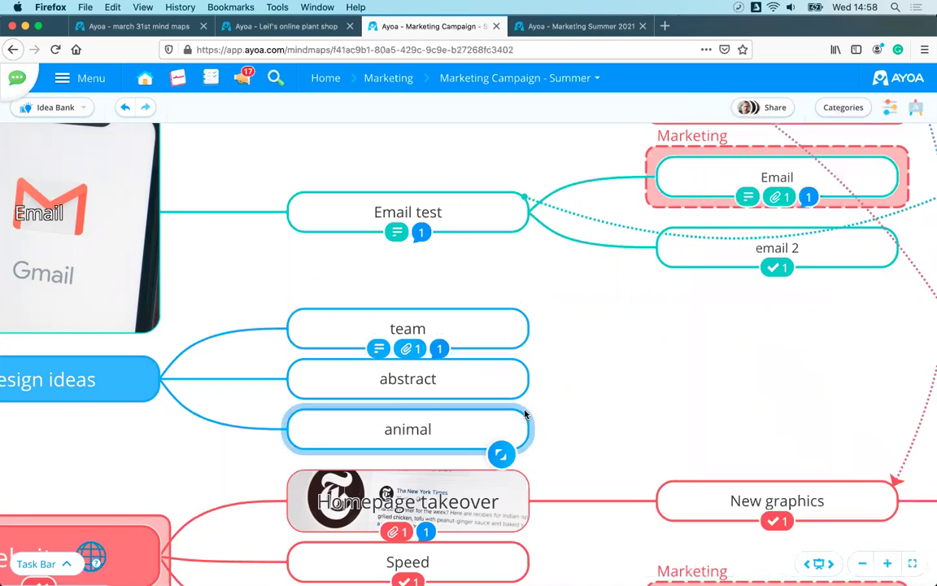
- Review the style settings and additional options for the team branch, including mind map links, copying, exporting and deleting
scroll(523, 411, "up", 3)
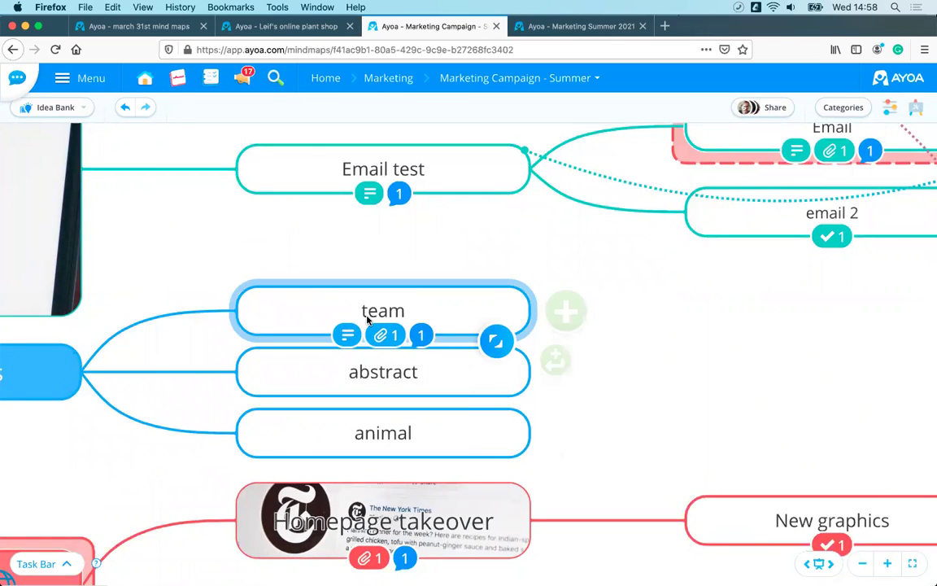
left_click(431, 315)
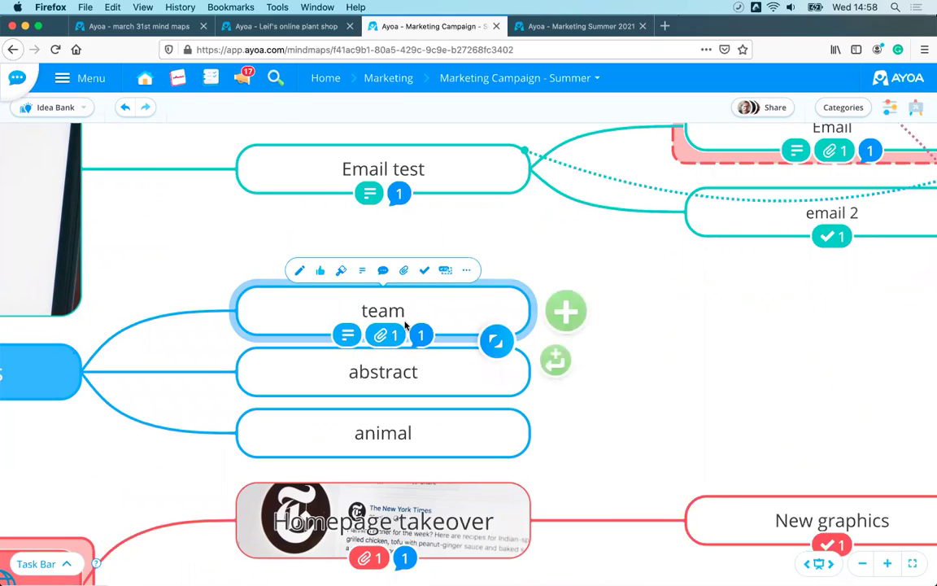
left_click(341, 270)
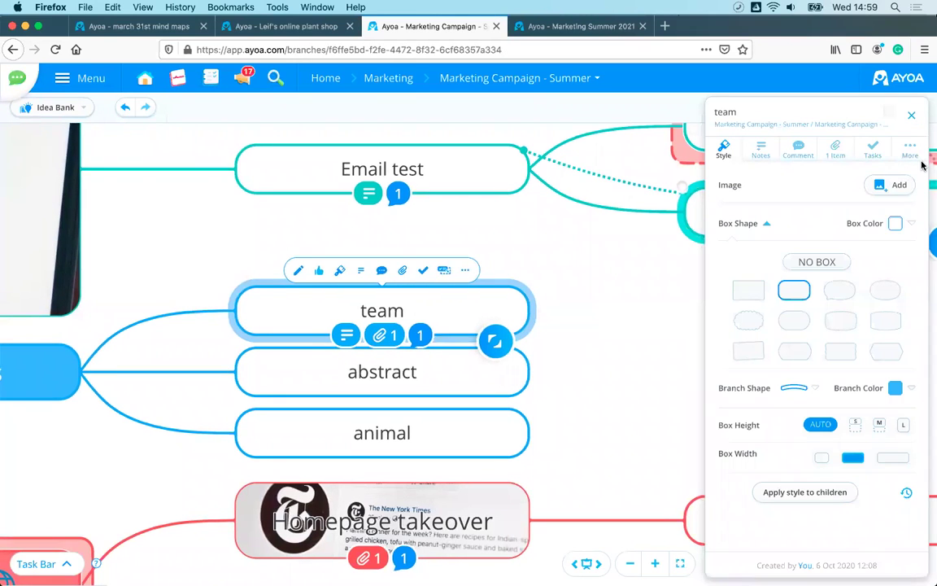
left_click(913, 157)
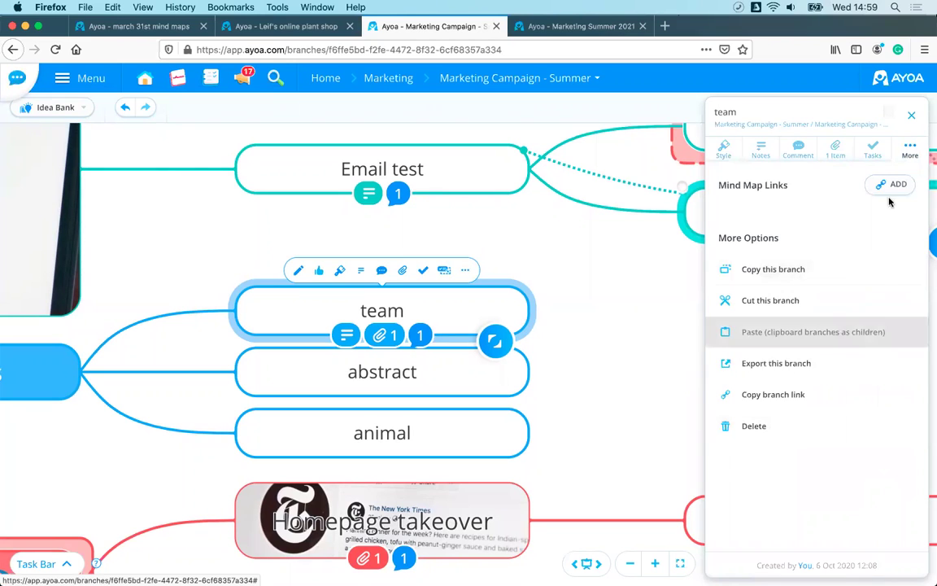
left_click(673, 269)
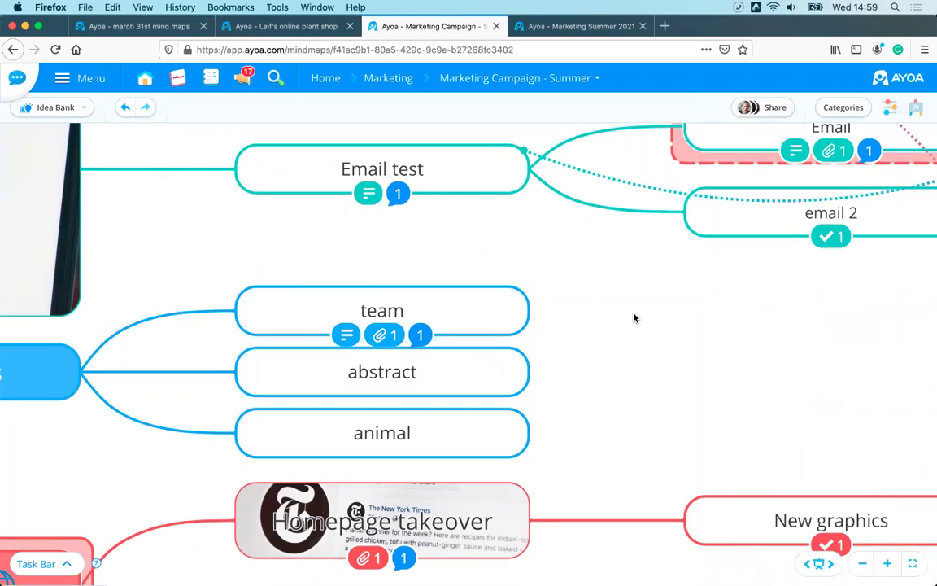
- Export the whole Marketing Campaign - Summer mind map as a Word document from the board options
scroll(573, 286, "left", 6)
scroll(572, 286, "down", 10)
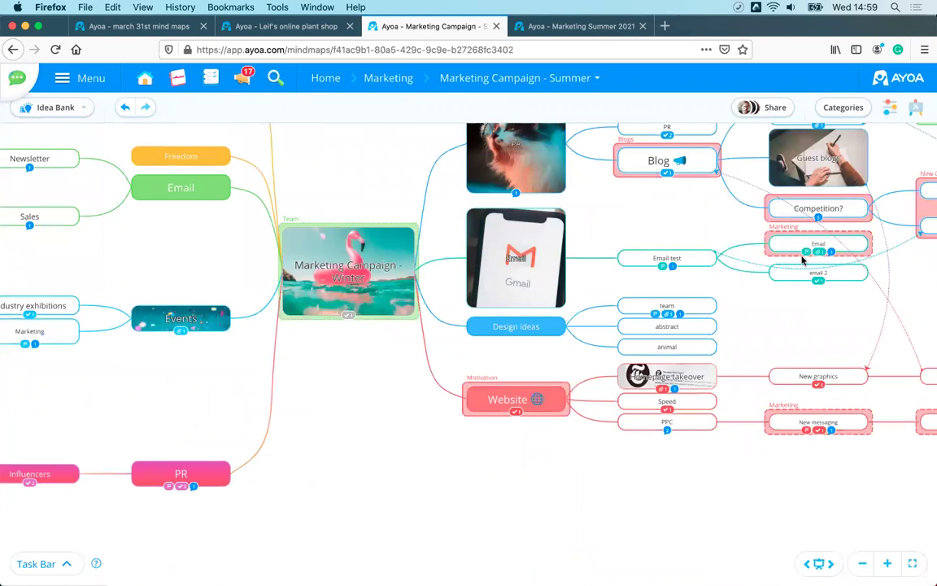
left_click(893, 109)
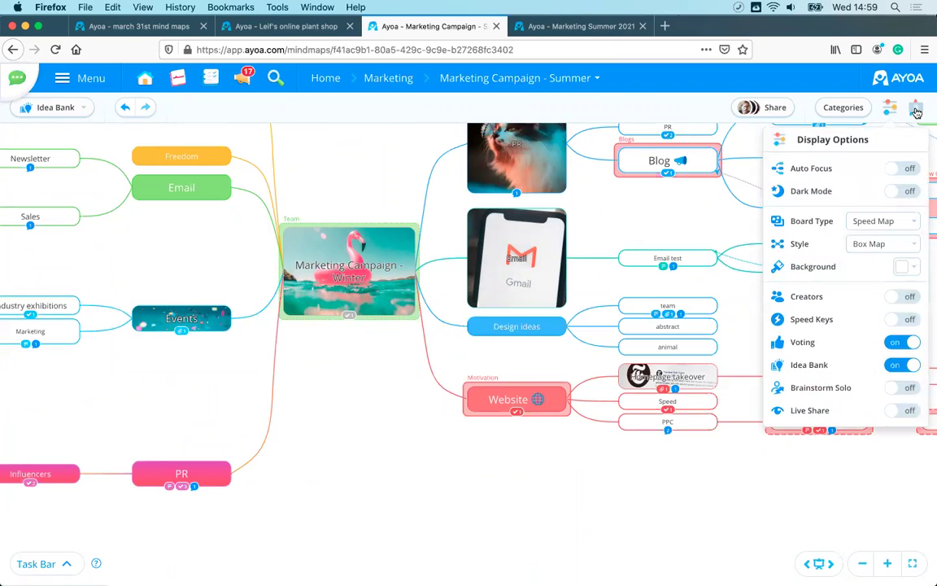
left_click(916, 111)
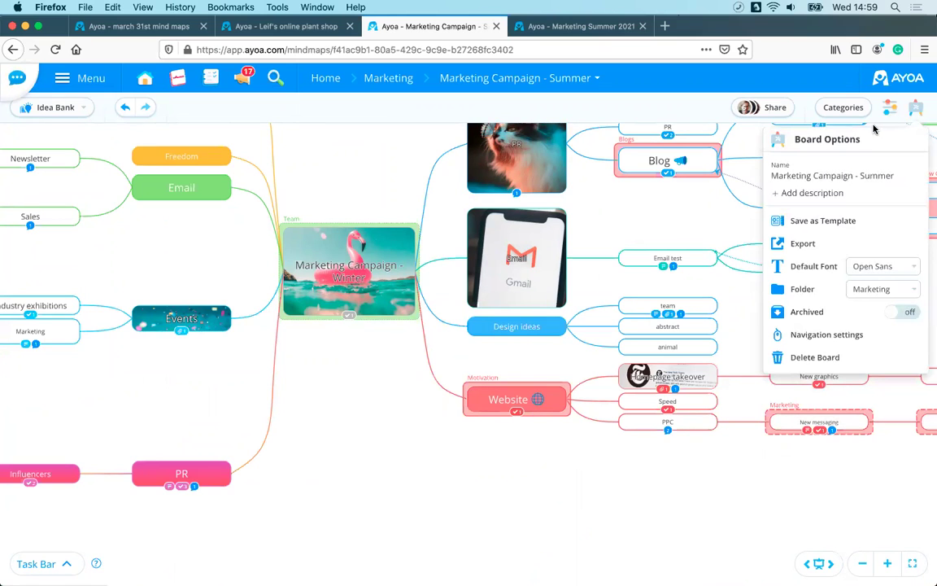
left_click(803, 244)
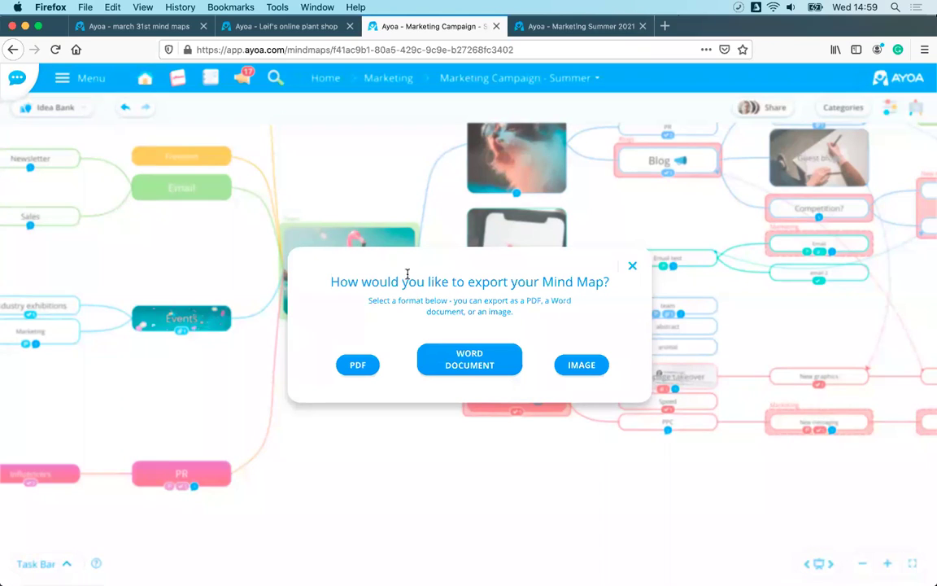
left_click(474, 362)
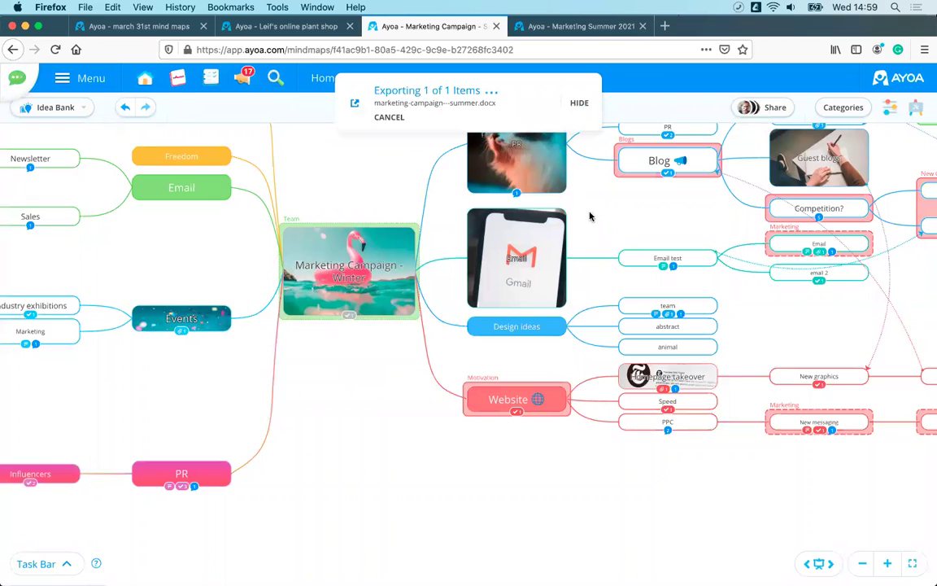
- Check which image types are offered for exporting the mind map, and close the export choices without exporting
left_click(914, 111)
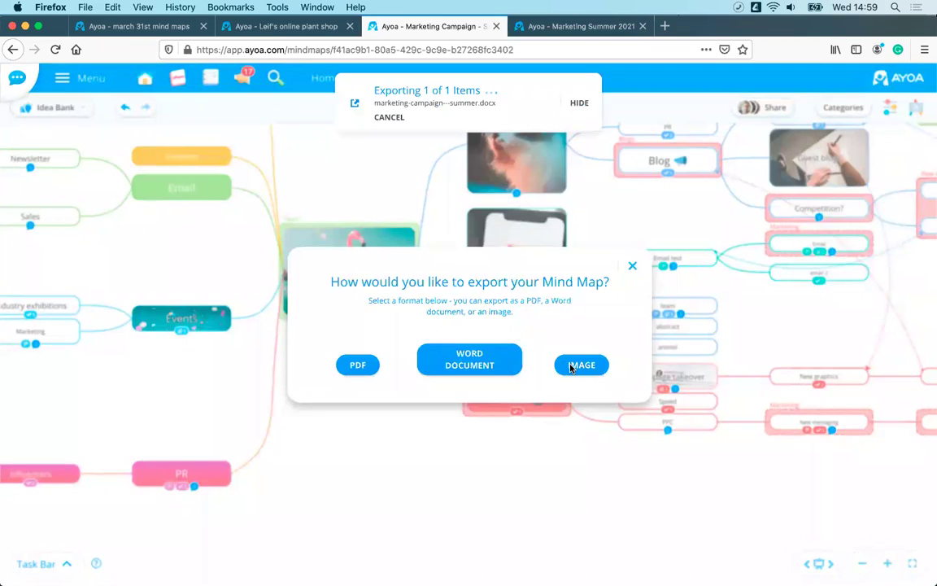
left_click(577, 362)
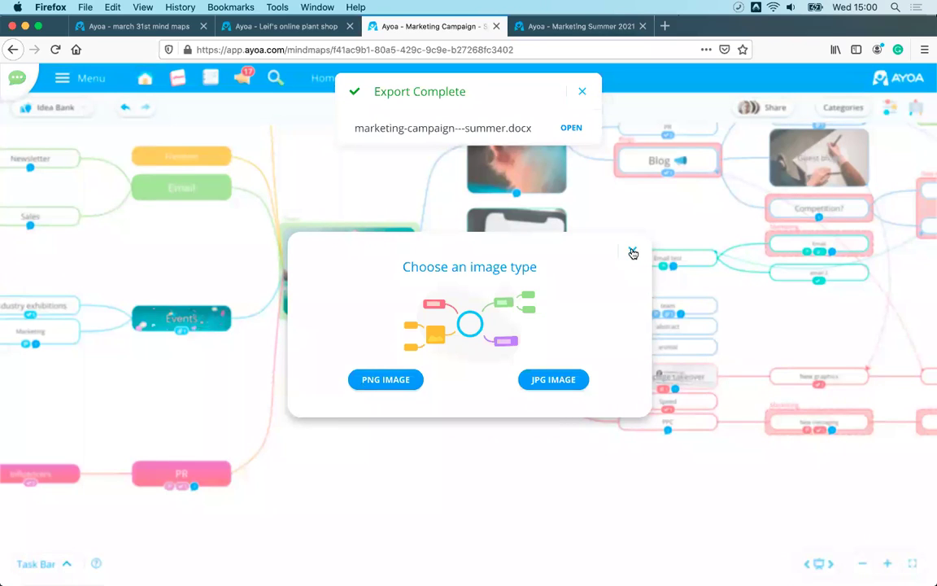
left_click(632, 253)
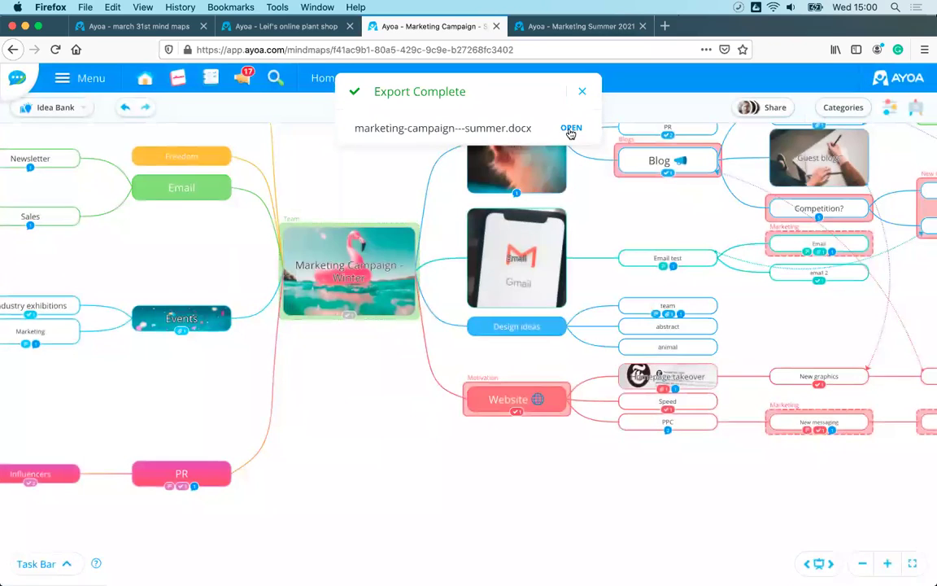
- Open the exported marketing-campaign---summer.docx in Word and examine its numbered branches, notes and links, especially under Email and Design ideas
left_click(572, 128)
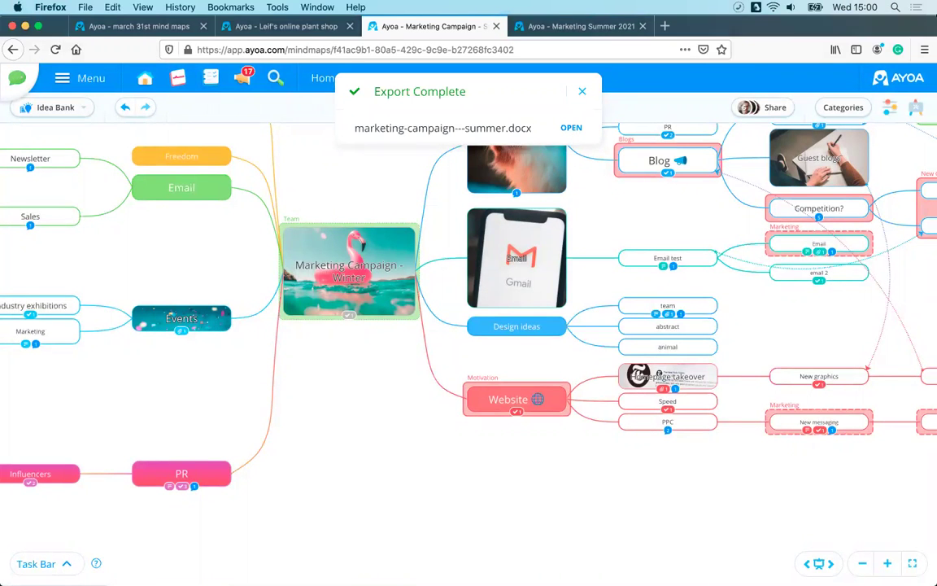
left_click(582, 93)
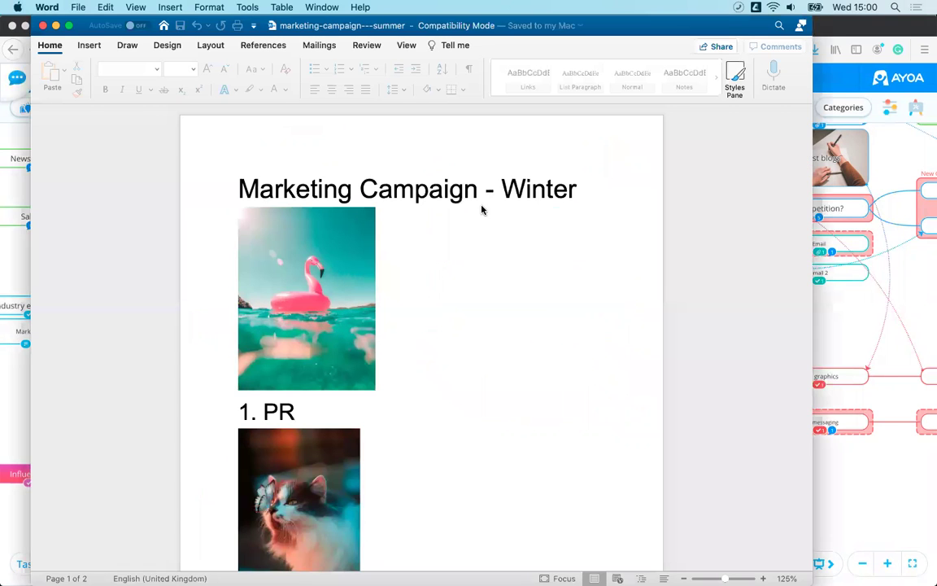
scroll(441, 215, "down", 10)
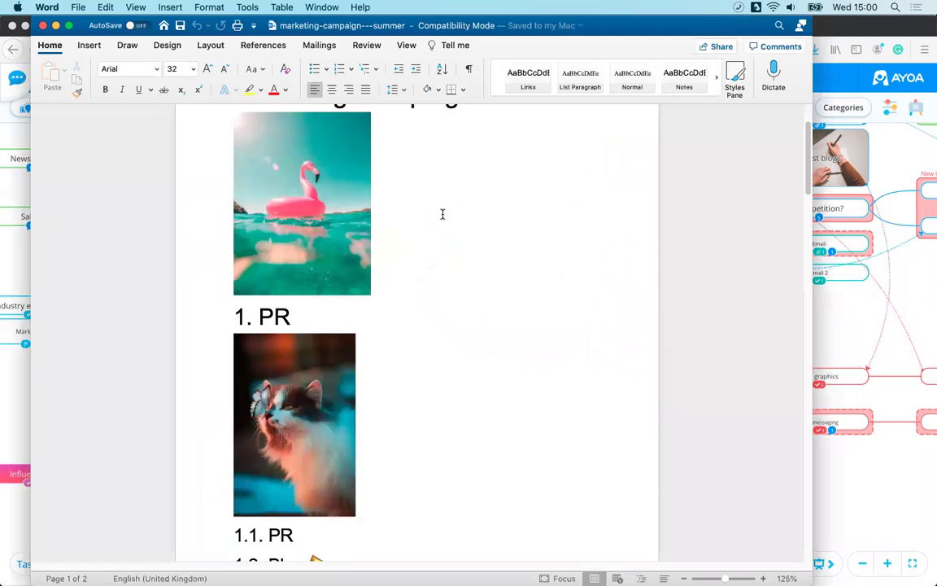
scroll(439, 215, "down", 18)
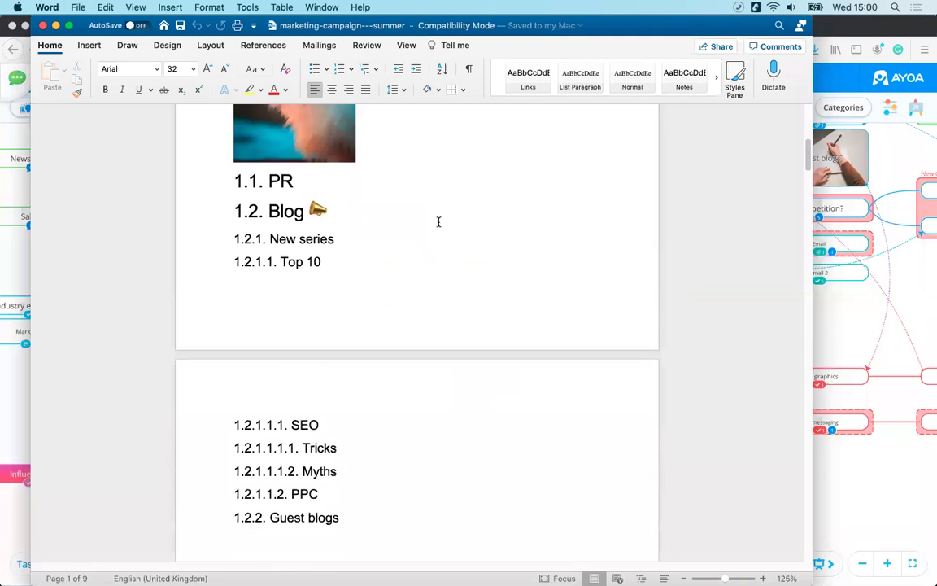
scroll(408, 298, "down", 9)
scroll(408, 299, "up", 20)
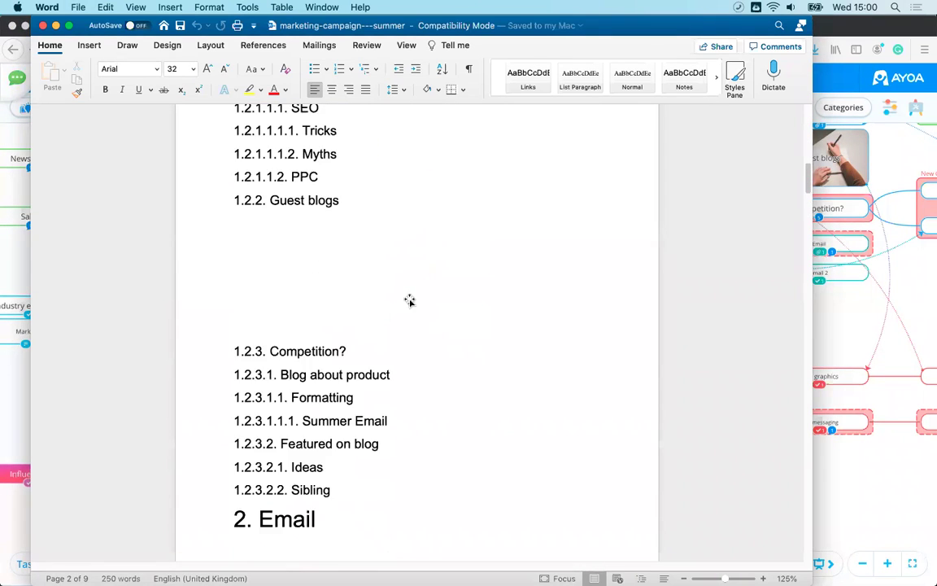
scroll(409, 298, "down", 20)
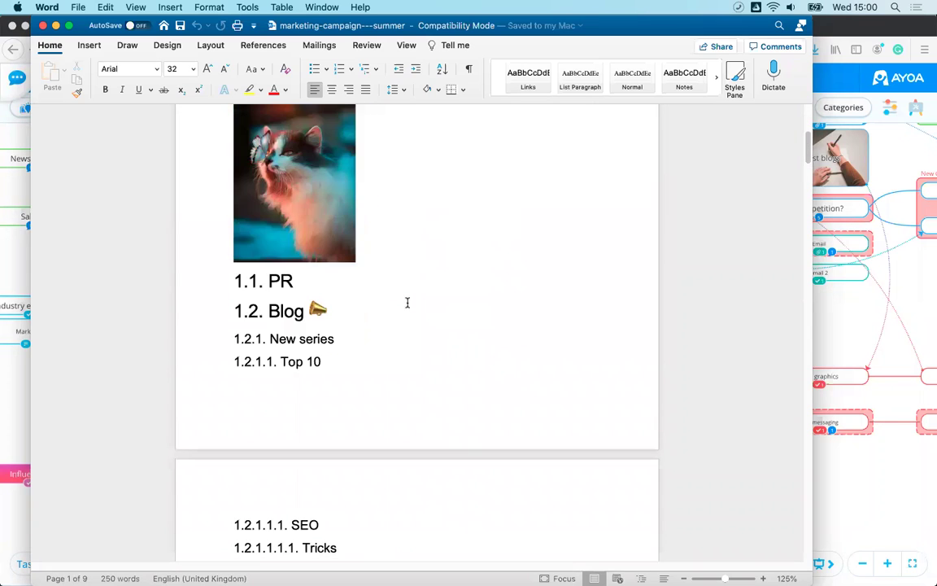
scroll(409, 307, "down", 12)
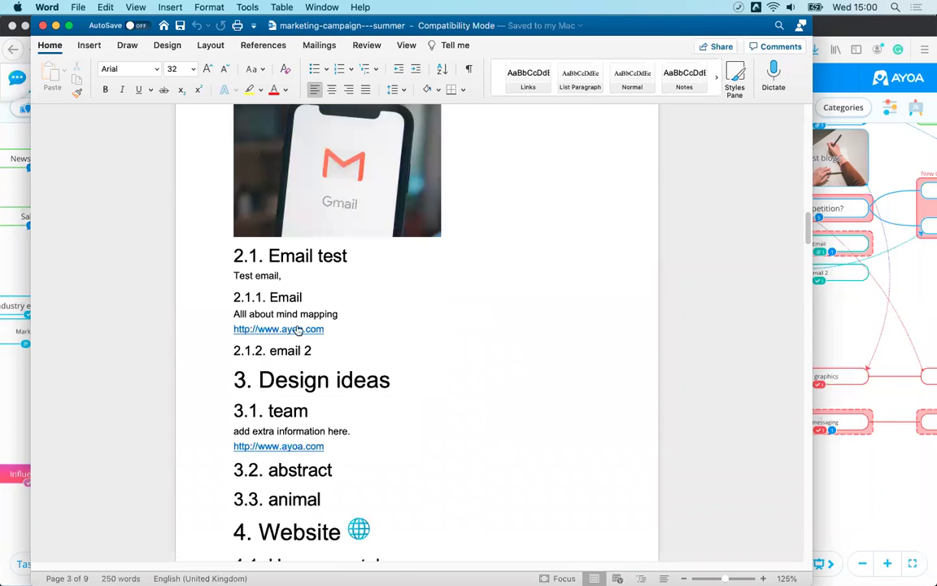
left_click_drag(339, 283, 376, 324)
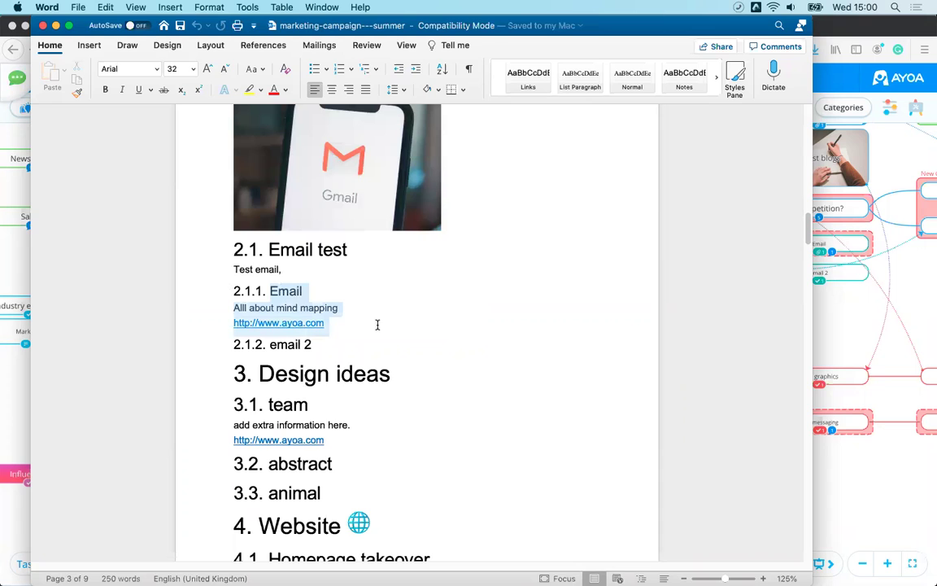
left_click_drag(349, 425, 222, 420)
left_click(421, 406)
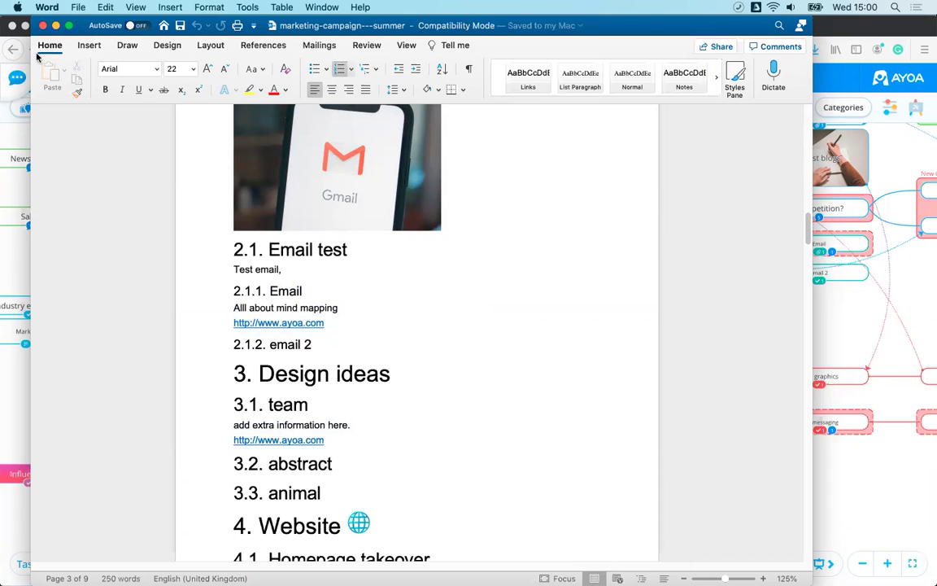
left_click(55, 26)
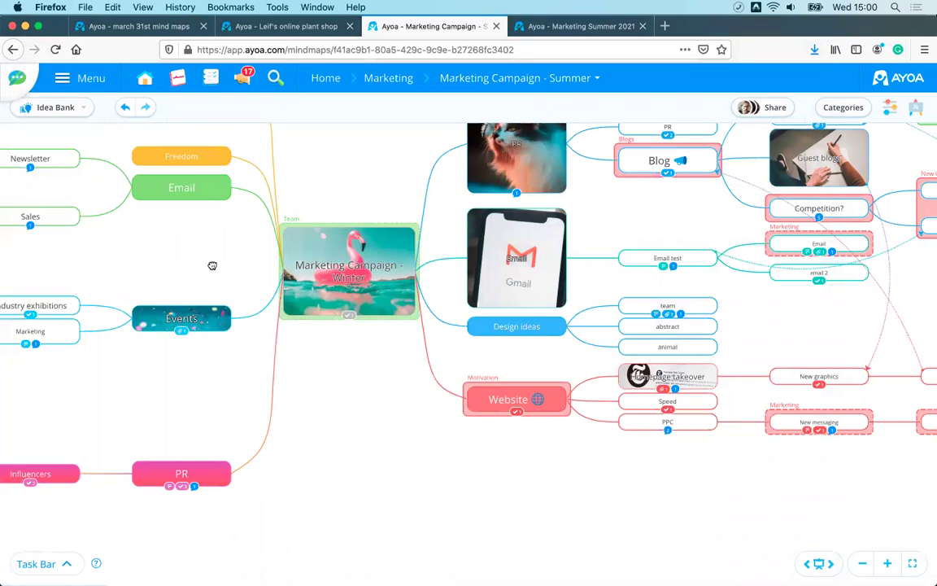
- Switch to the march 31st mind maps board and return to the home page
left_click_drag(212, 265, 71, 334)
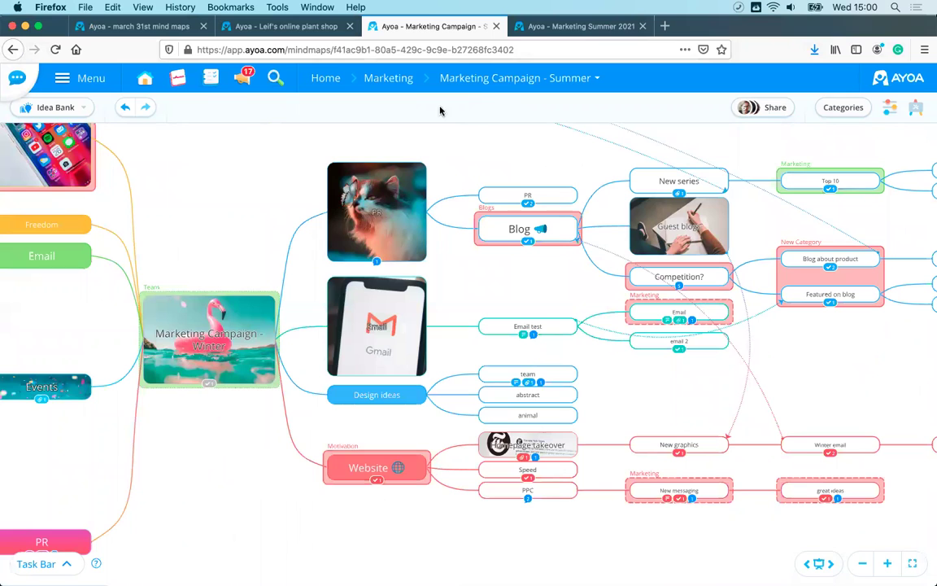
left_click(165, 26)
left_click(584, 93)
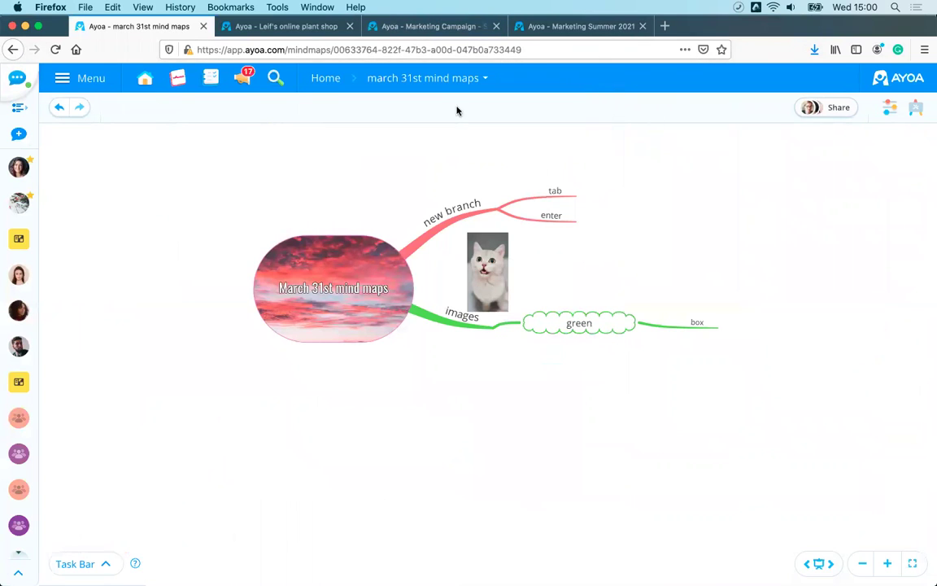
left_click(323, 77)
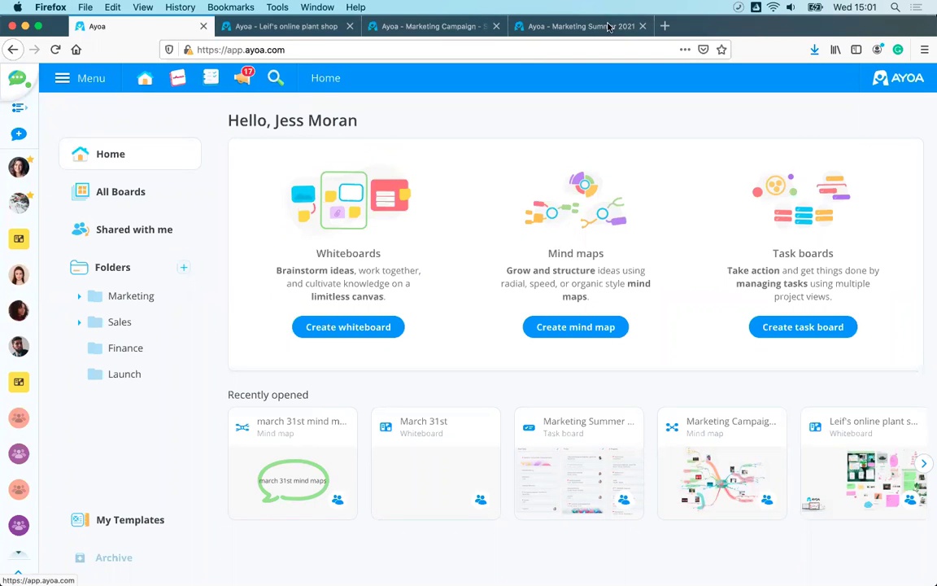
- Open the Marketing Summer 2021 task board and look through its workflow columns from New Tasks to Completed
left_click(575, 26)
left_click(582, 90)
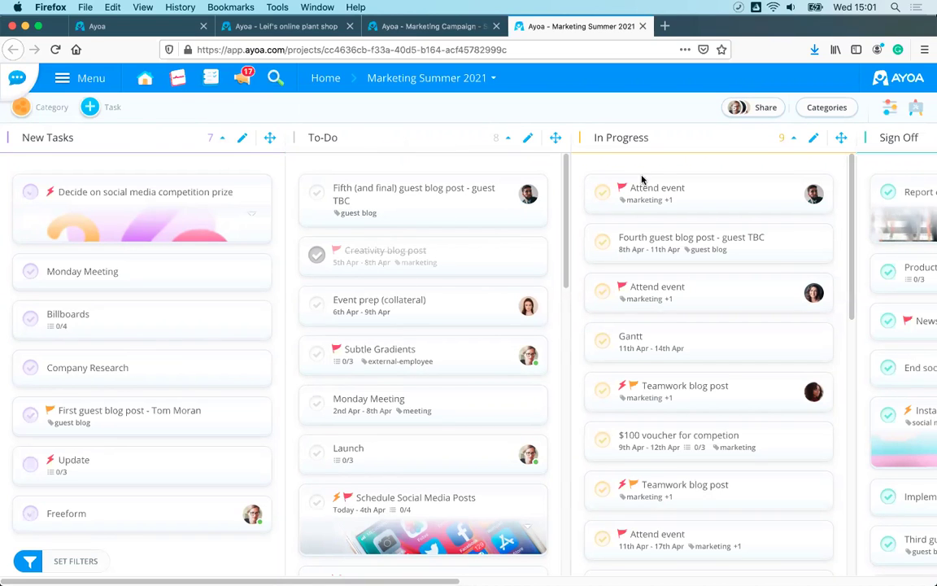
scroll(592, 565, "right", 5)
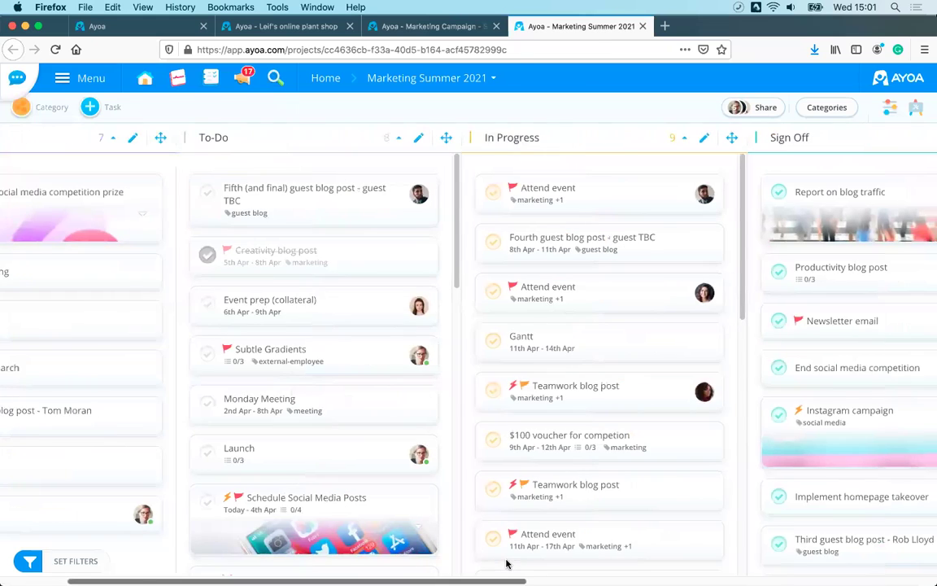
scroll(661, 563, "right", 4)
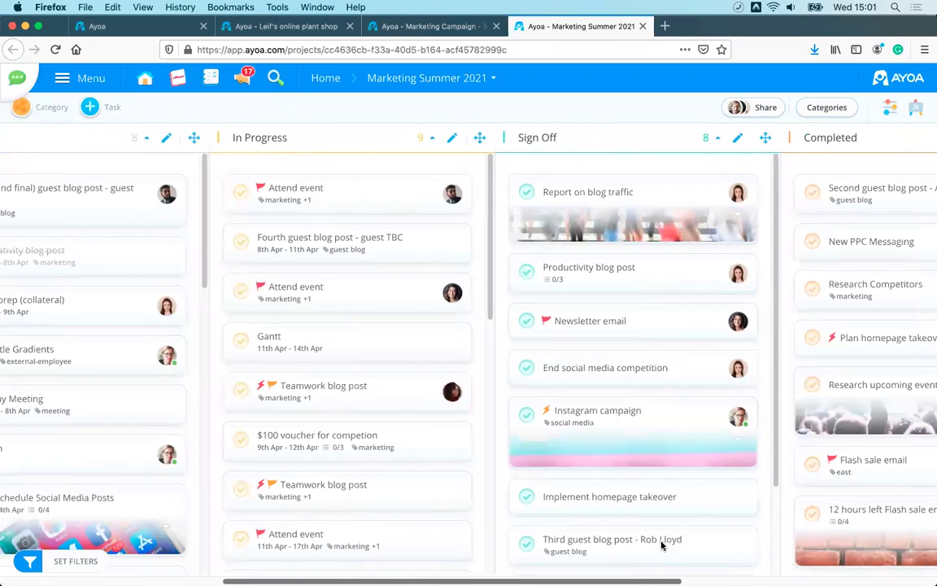
scroll(768, 542, "right", 3)
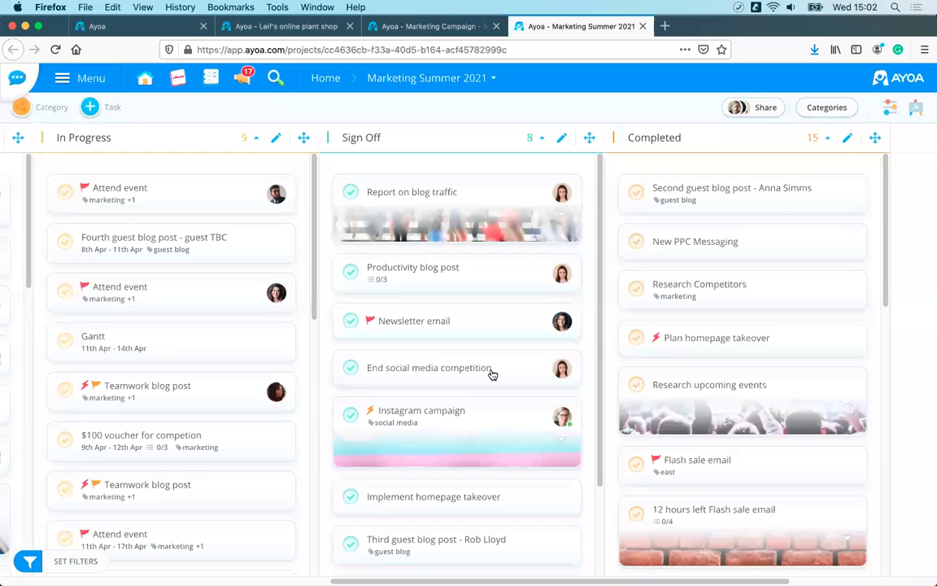
- Change the Marketing Summer 2021 board type to Canvas and close the display options
left_click(891, 113)
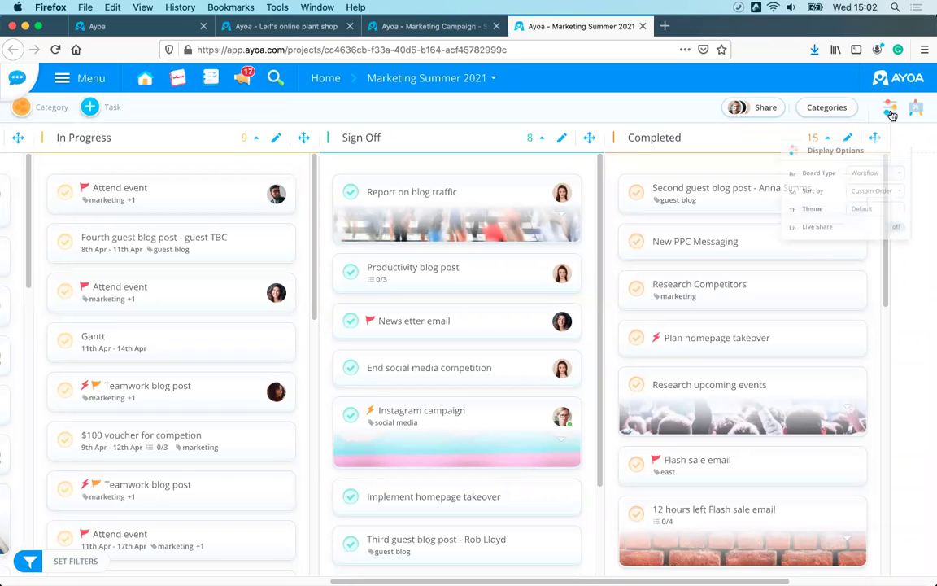
left_click(888, 111)
left_click(887, 109)
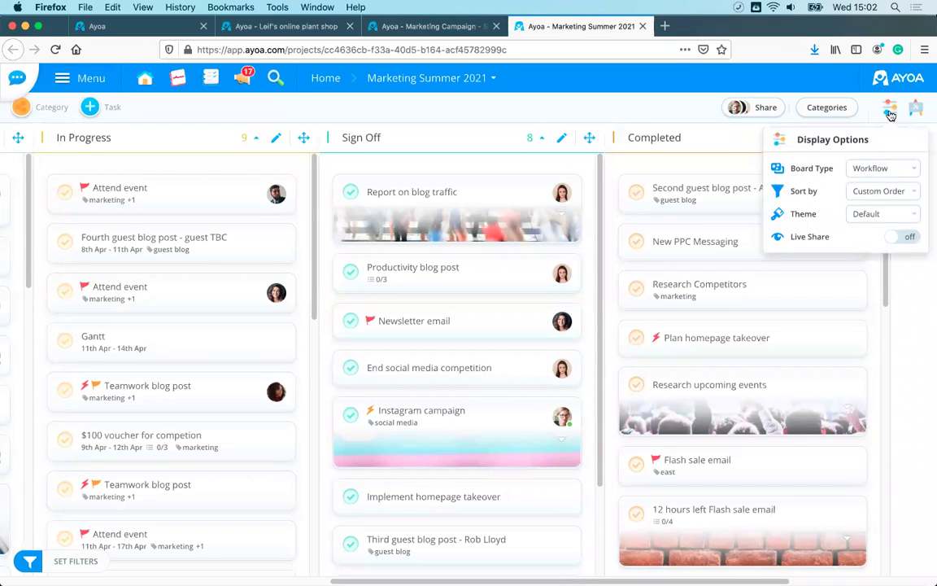
left_click(880, 172)
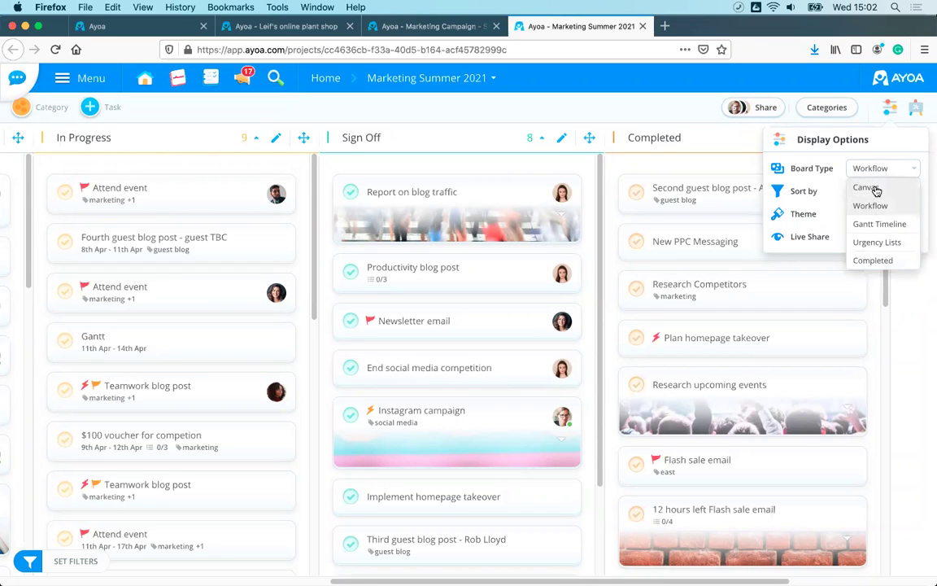
left_click(866, 188)
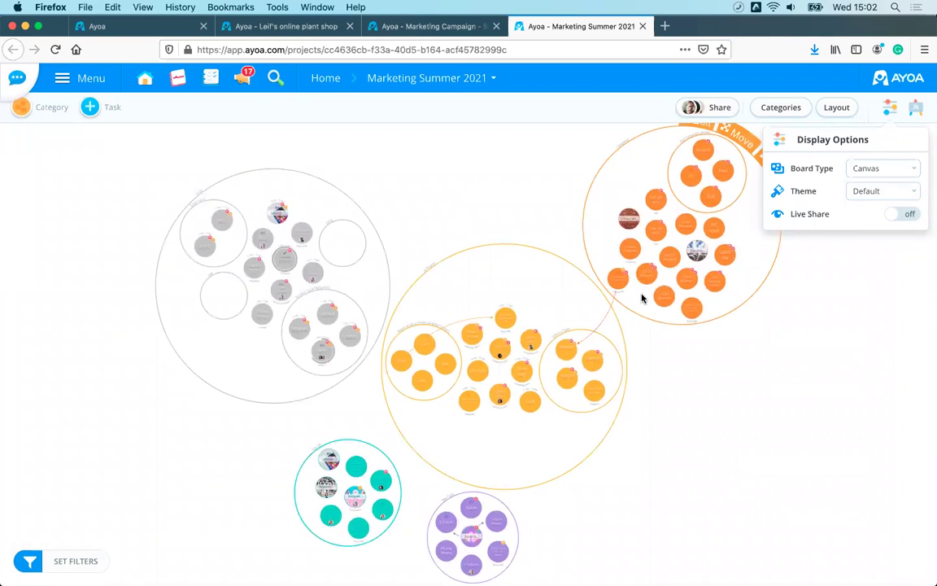
left_click(725, 395)
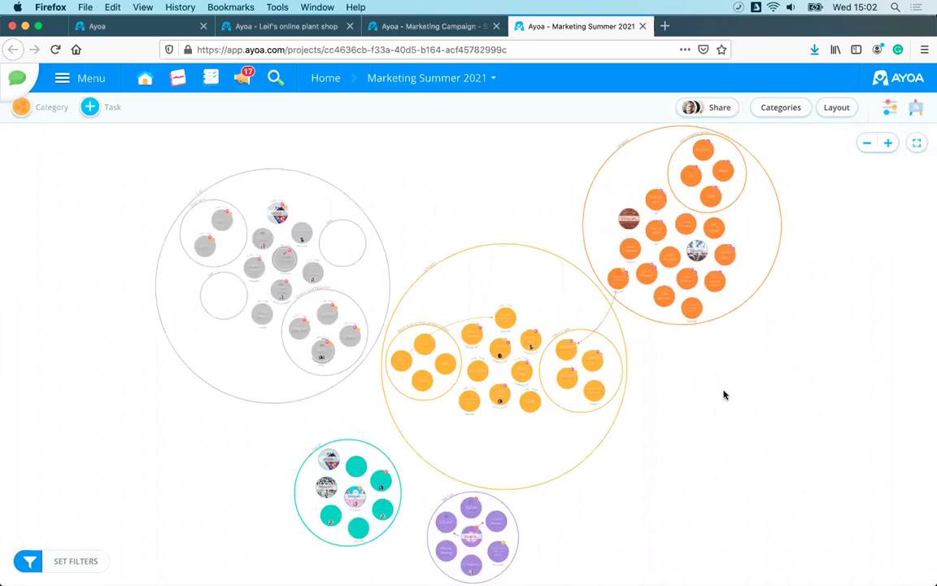
- View the details of the "Fifth (and final) guest blog post - guest TBC" task in the To-Do category, and close them
scroll(724, 394, "up", 5)
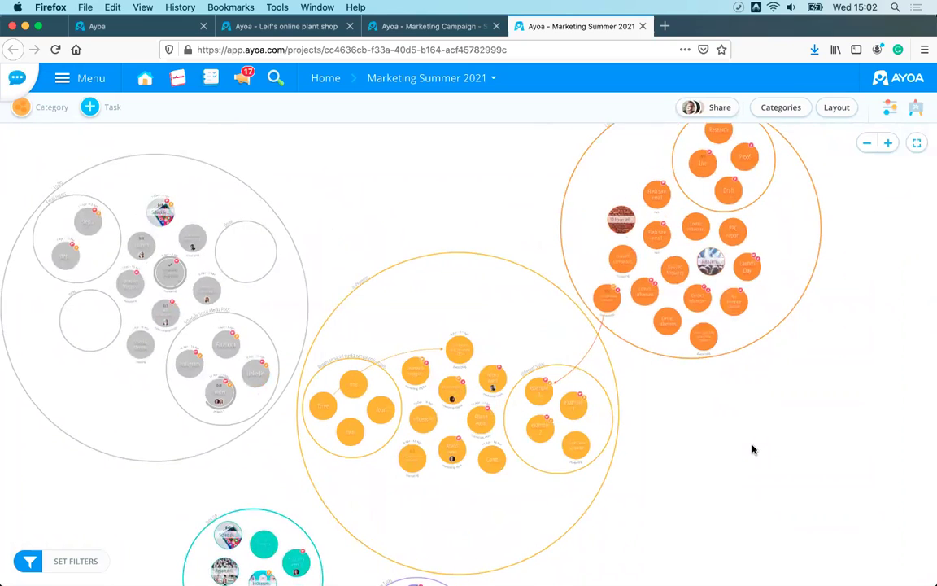
scroll(752, 449, "up", 4)
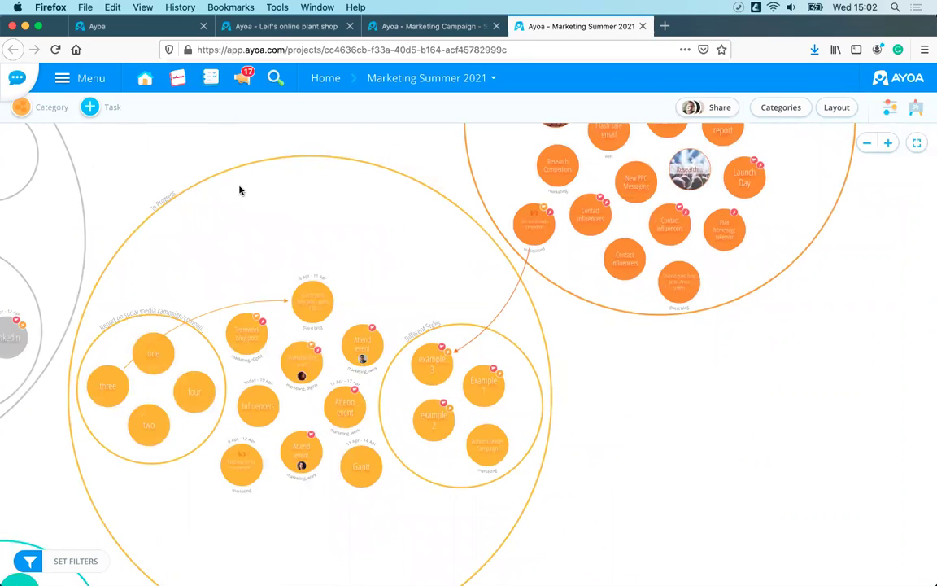
left_click_drag(239, 191, 502, 334)
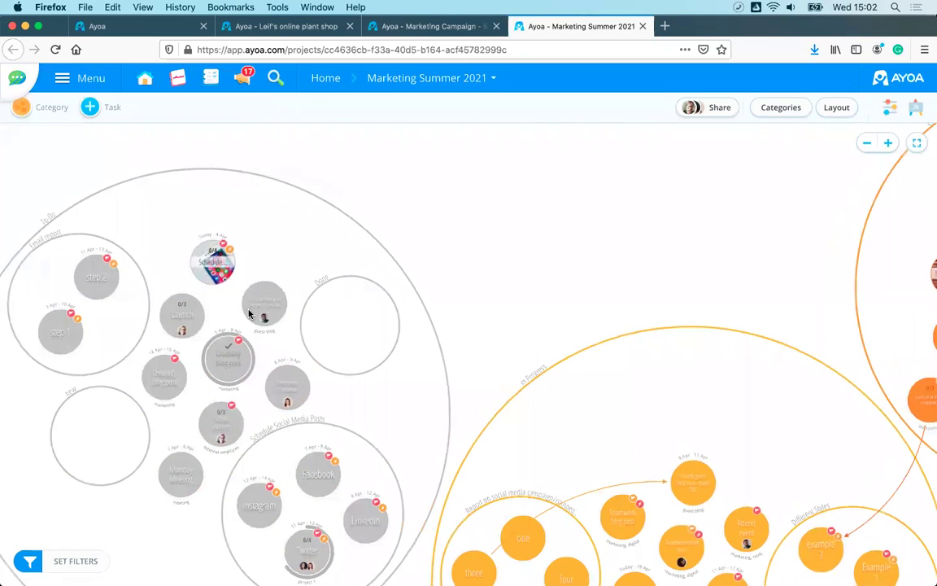
left_click(263, 307)
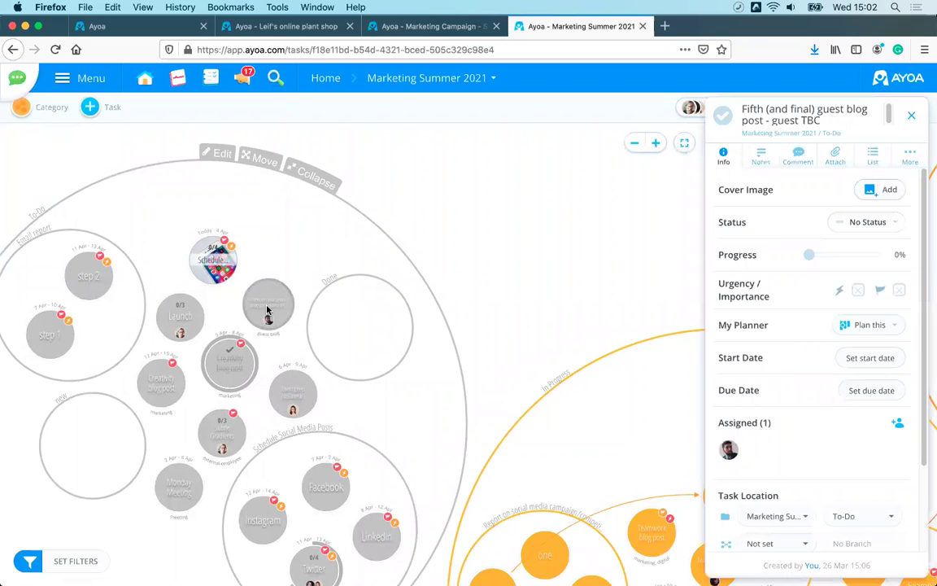
left_click(912, 117)
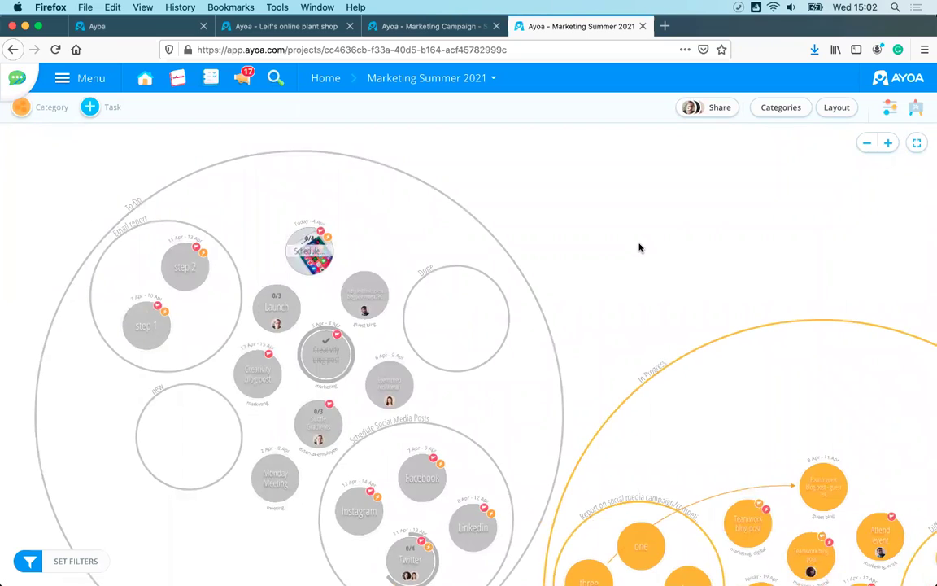
- Examine the category circles, nested groups and task connections across the canvas, ending with a close look at To-Do
scroll(639, 248, "down", 3)
scroll(328, 212, "right", 8)
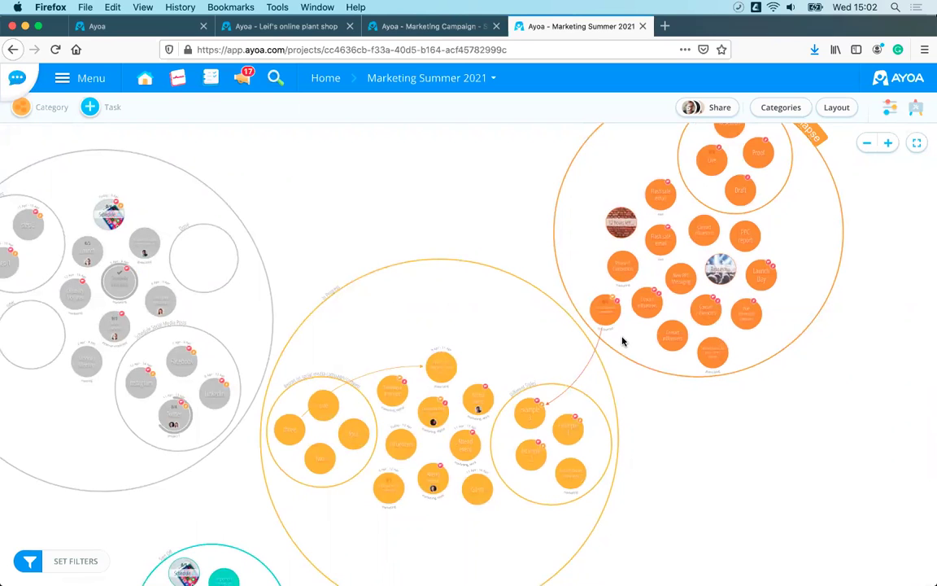
scroll(602, 375, "down", 2)
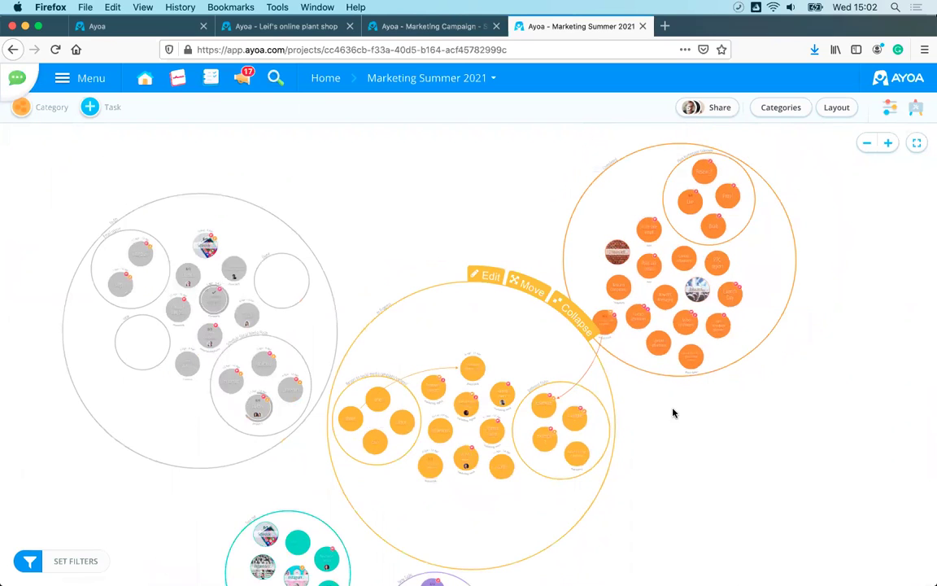
scroll(758, 446, "right", 5)
scroll(666, 293, "left", 3)
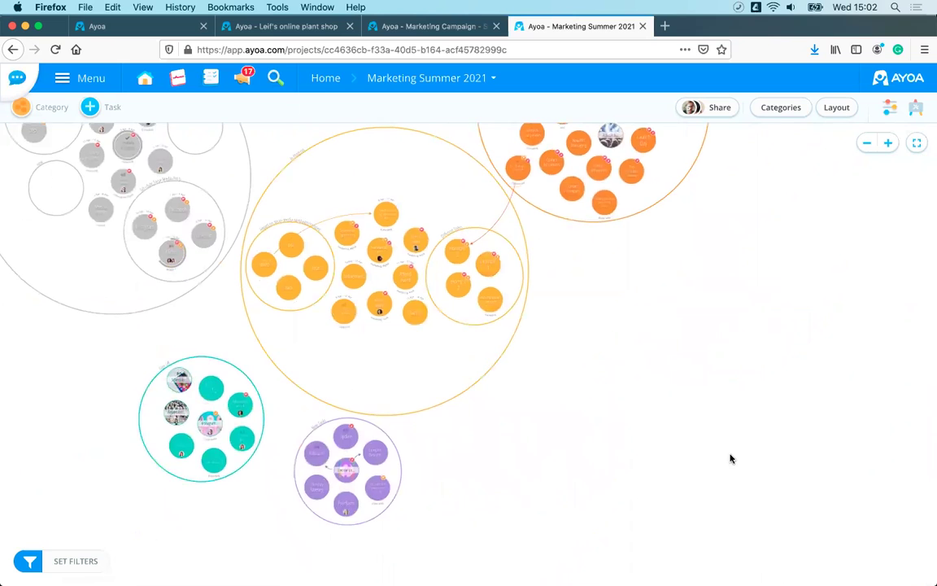
scroll(730, 456, "up", 4)
scroll(728, 457, "up", 5)
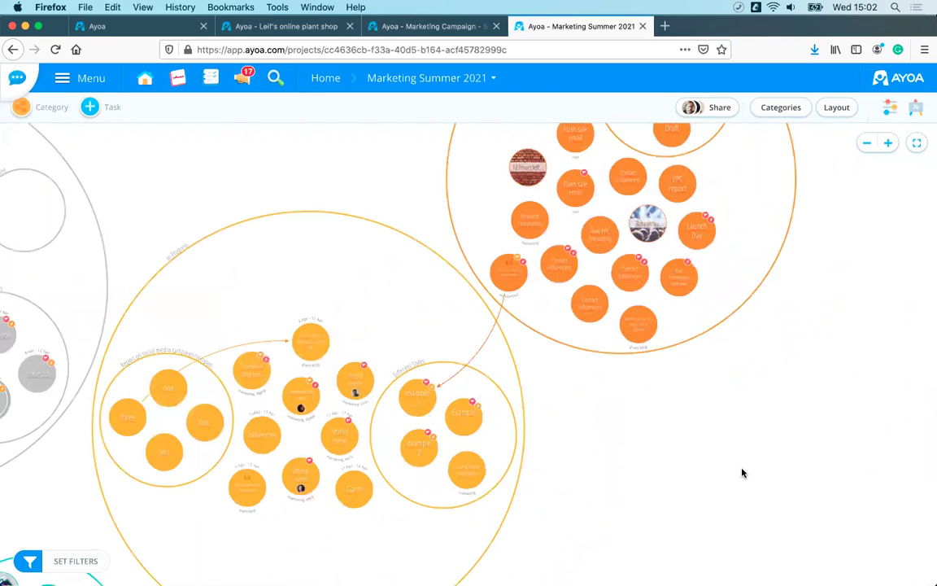
scroll(767, 488, "down", 3)
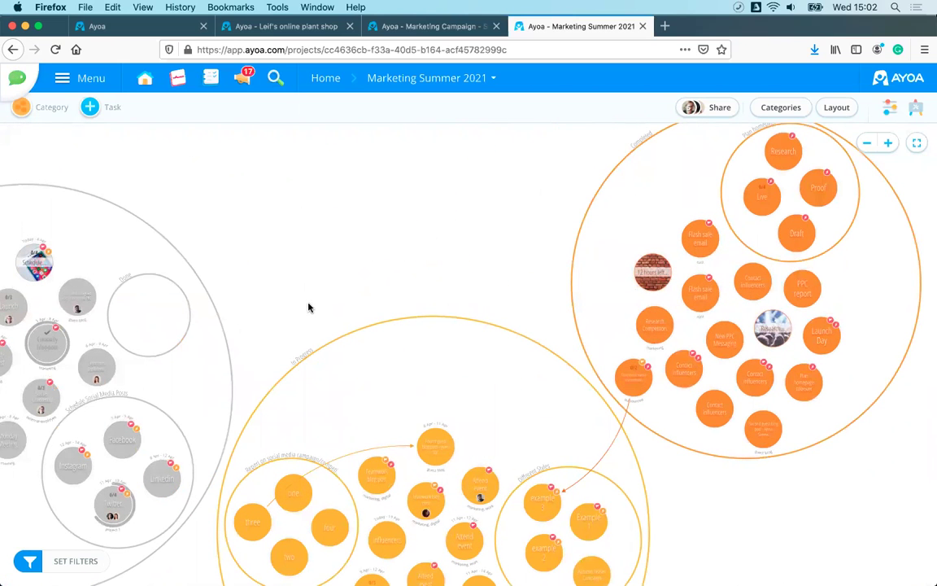
scroll(310, 308, "up", 3)
scroll(529, 293, "left", 5)
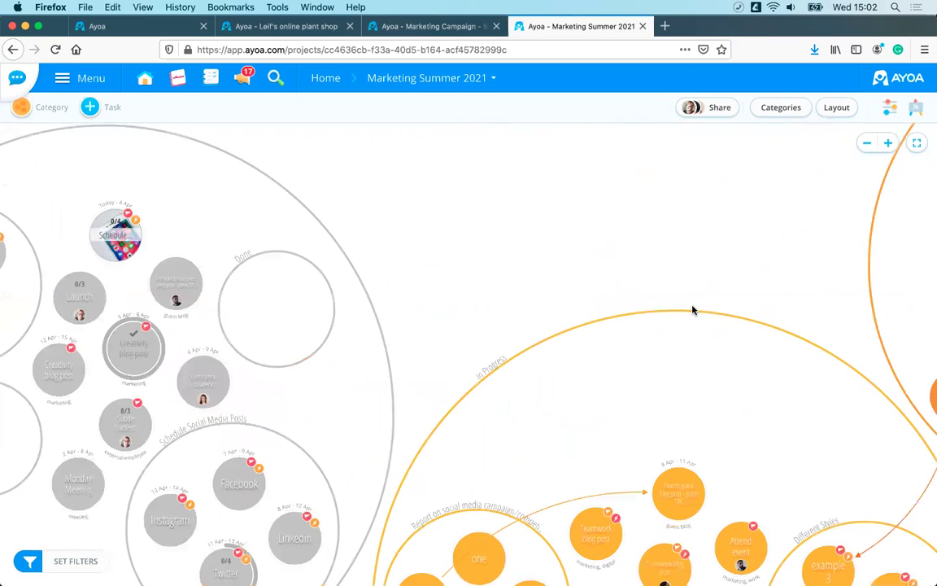
scroll(695, 309, "up", 3)
scroll(700, 313, "left", 2)
scroll(732, 285, "up", 3)
scroll(488, 341, "left", 3)
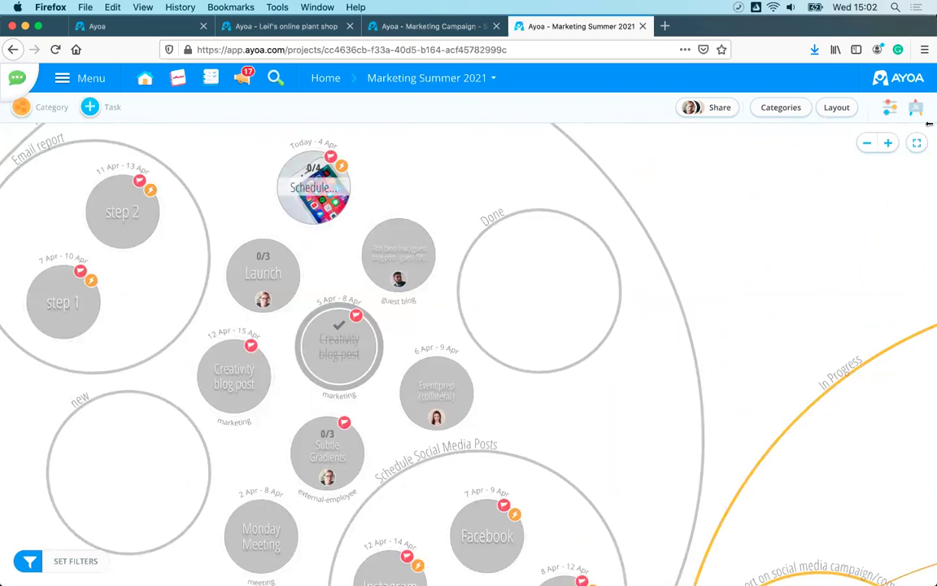
- Change the board type to Gantt Timeline and examine the scheduled bars for the To-Do and Email report tasks
left_click(893, 114)
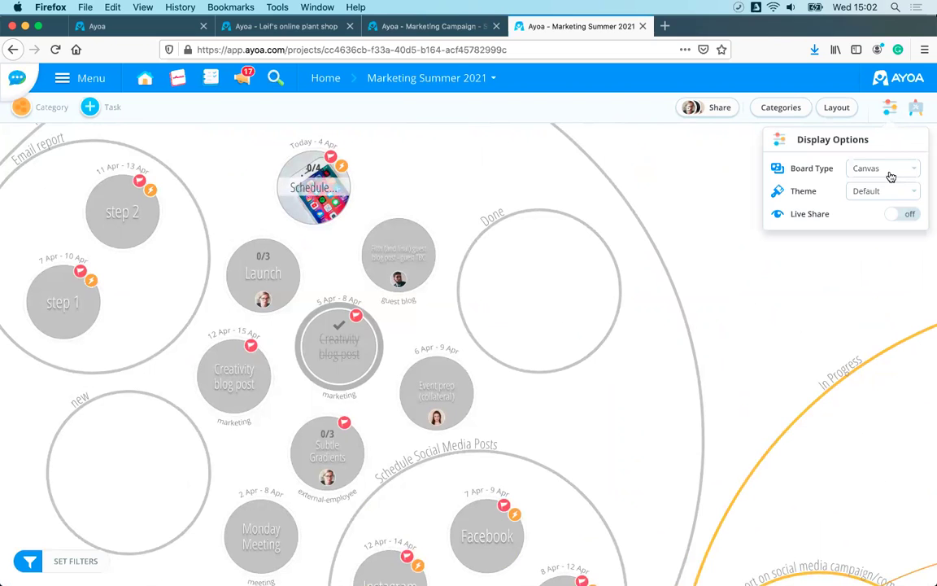
left_click(888, 170)
left_click(885, 225)
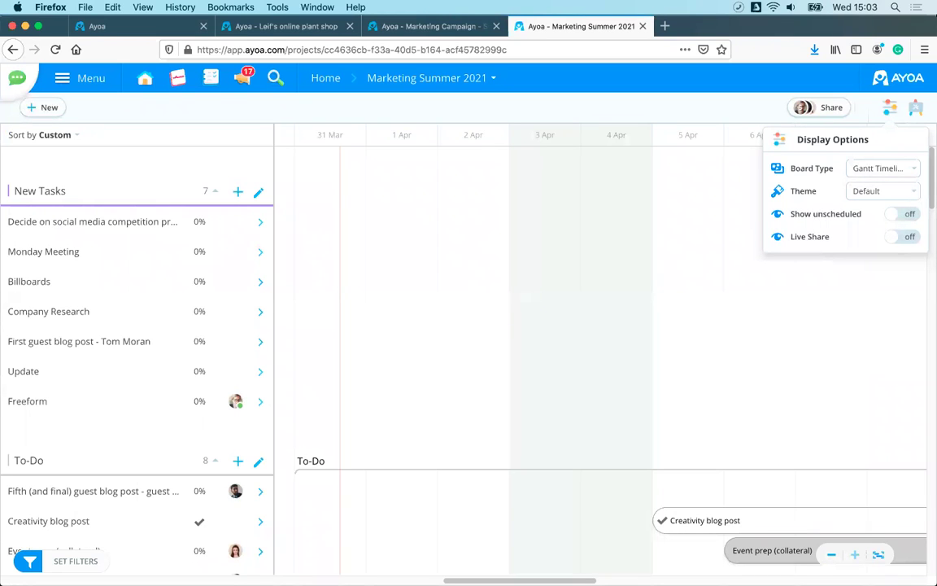
scroll(606, 536, "right", 10)
scroll(592, 488, "down", 8)
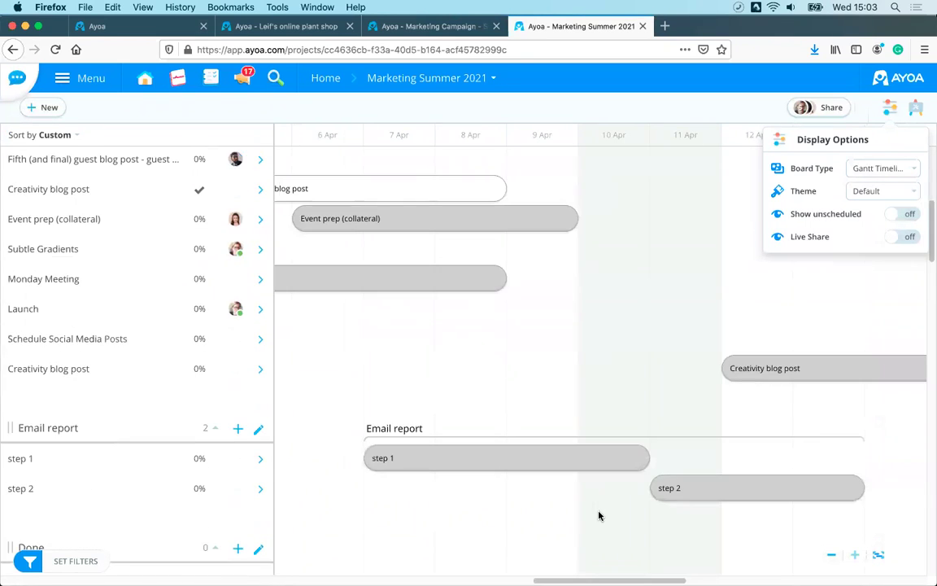
scroll(598, 515, "left", 5)
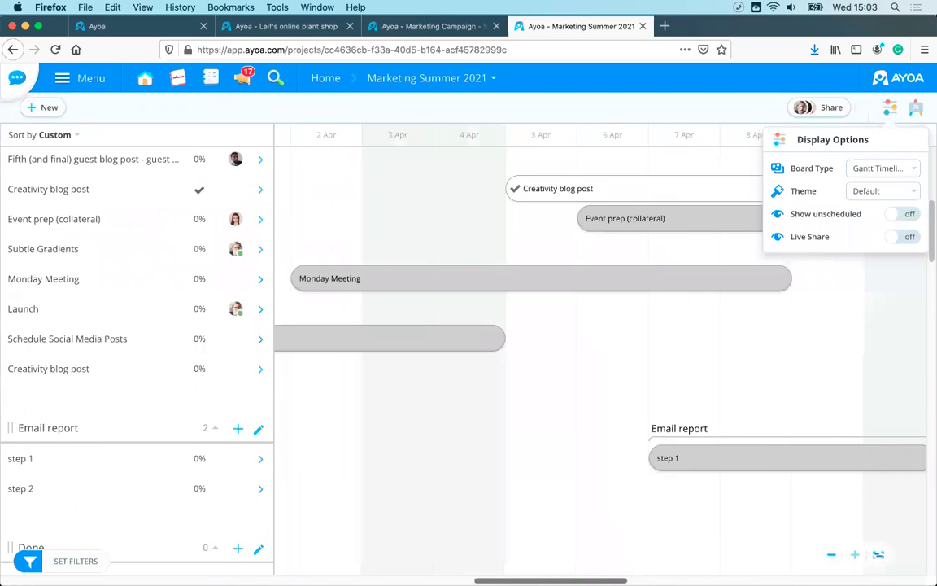
scroll(496, 523, "left", 3)
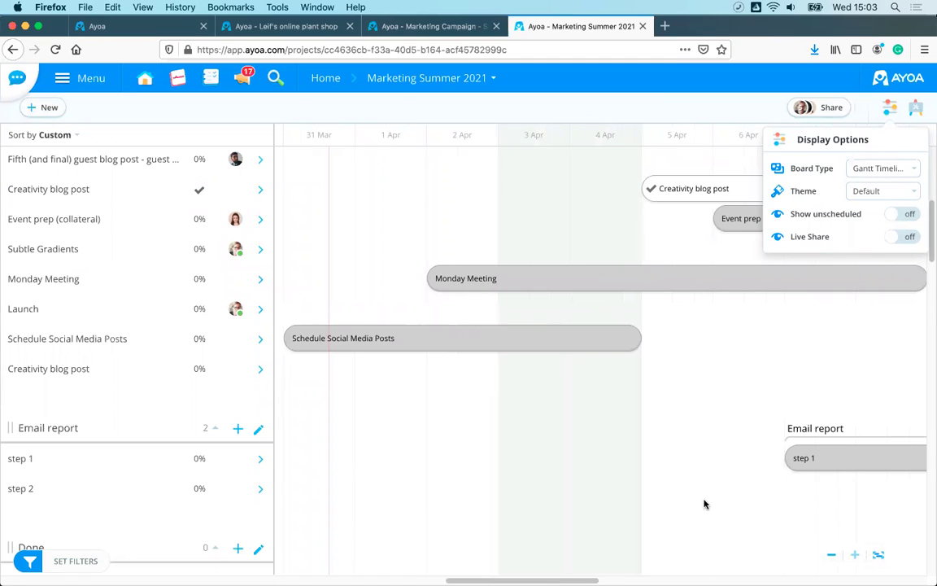
scroll(602, 342, "right", 3)
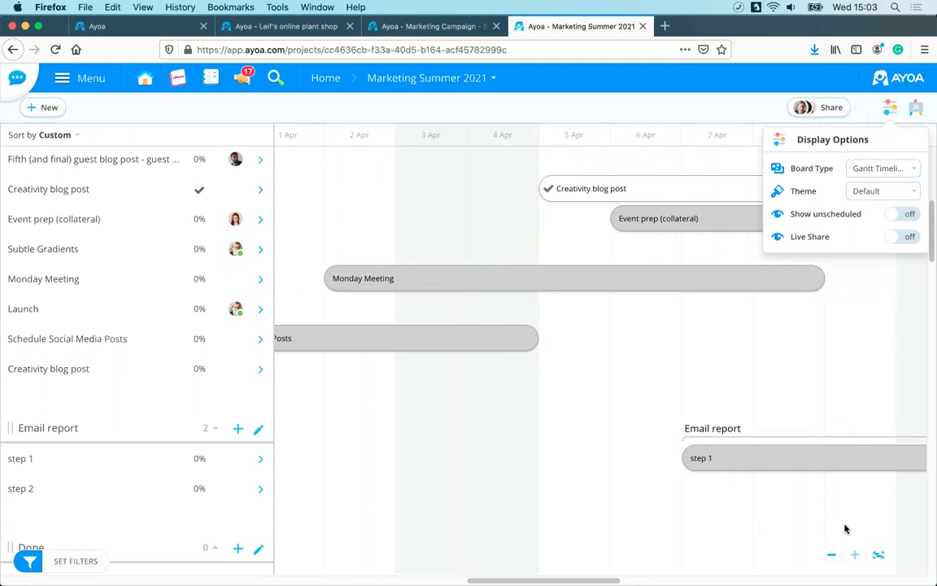
- Set the board type back to Workflow and check the members and roles in the board's sharing options
left_click(889, 108)
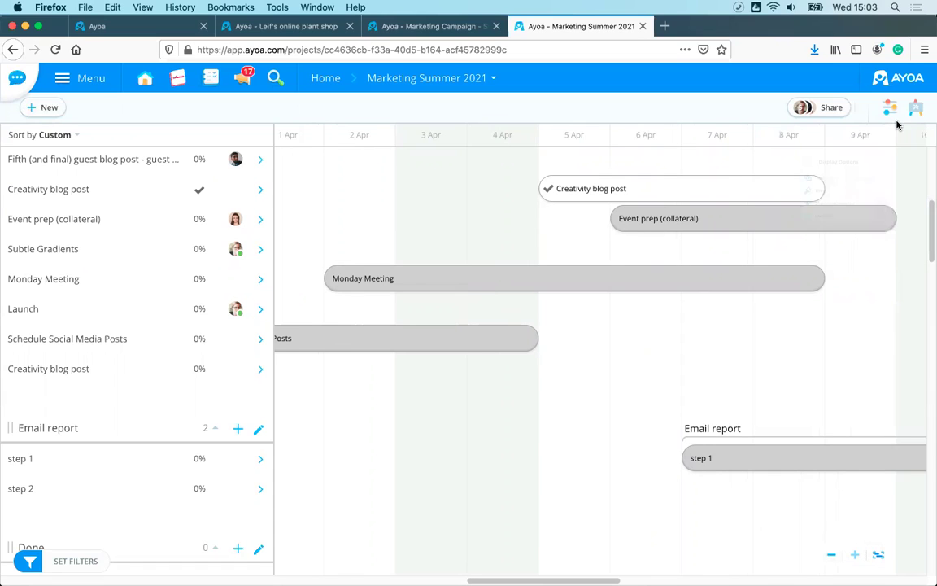
left_click(889, 108)
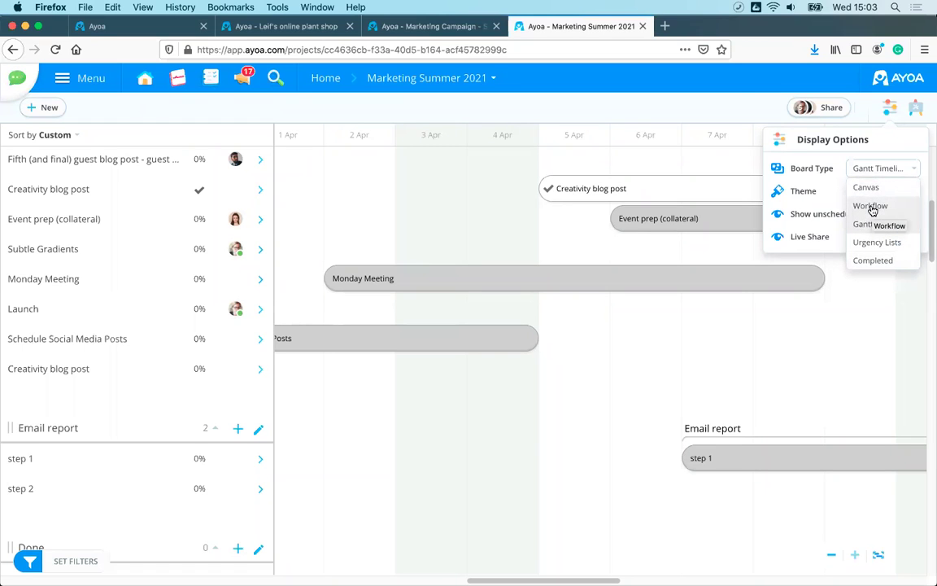
left_click(871, 208)
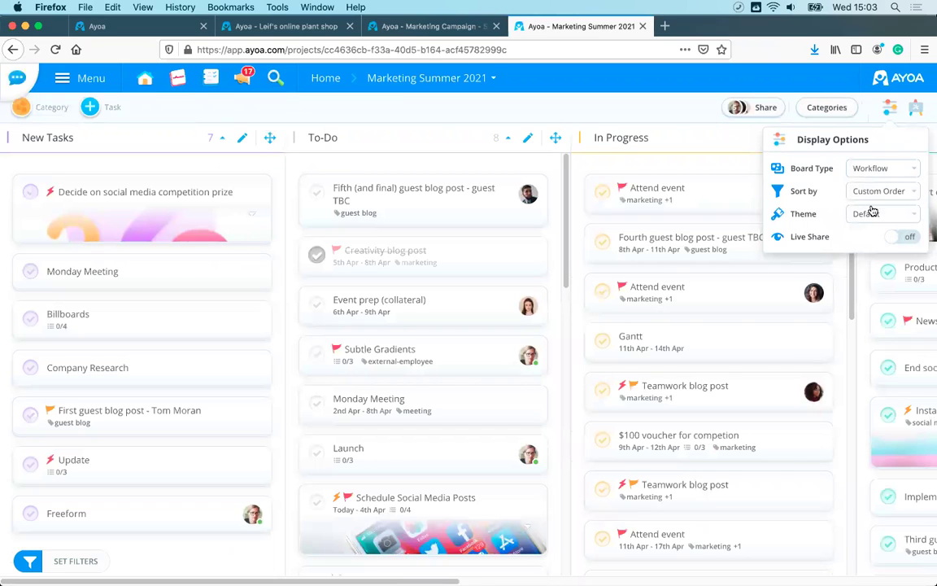
left_click(764, 108)
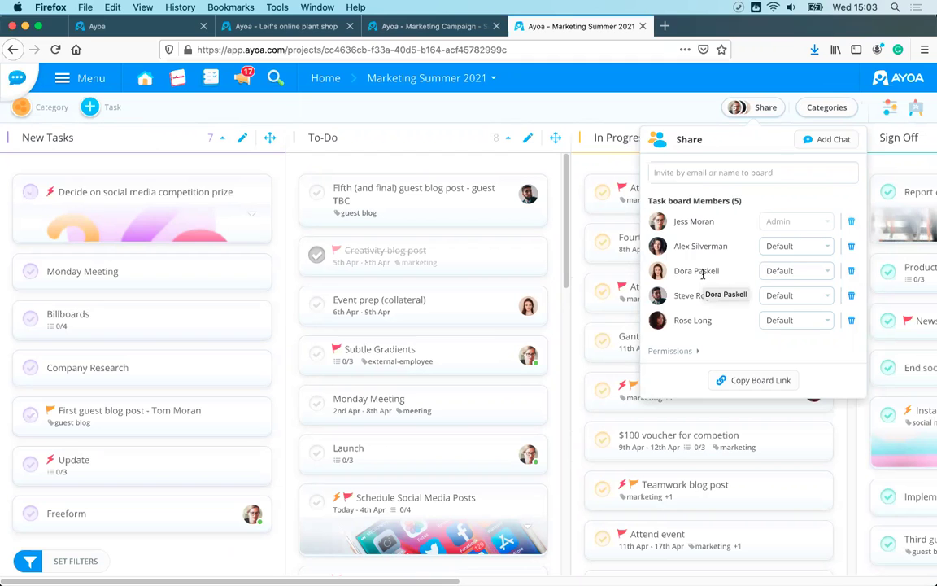
left_click(767, 110)
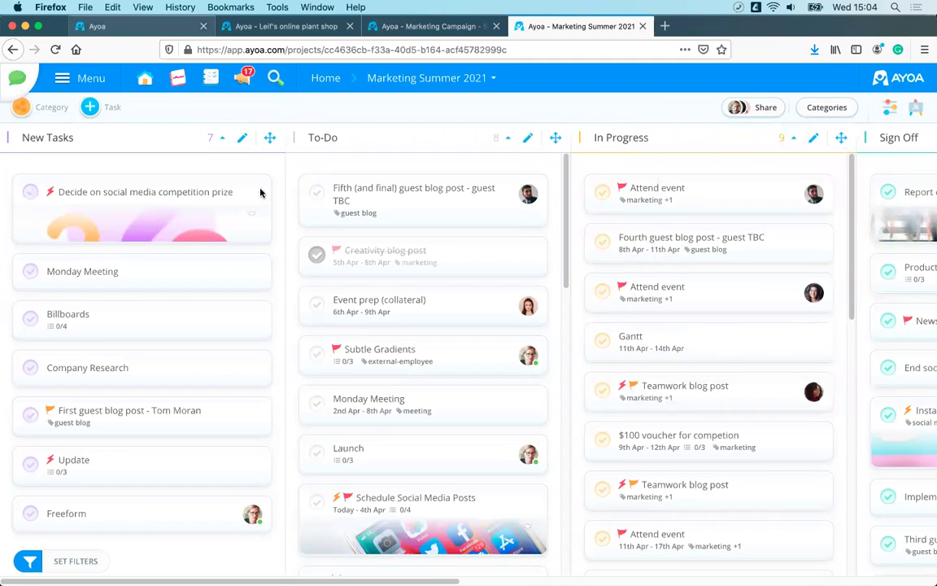
- Return to the home page, start creating a task board, and look through the blank board types and templates
left_click(130, 26)
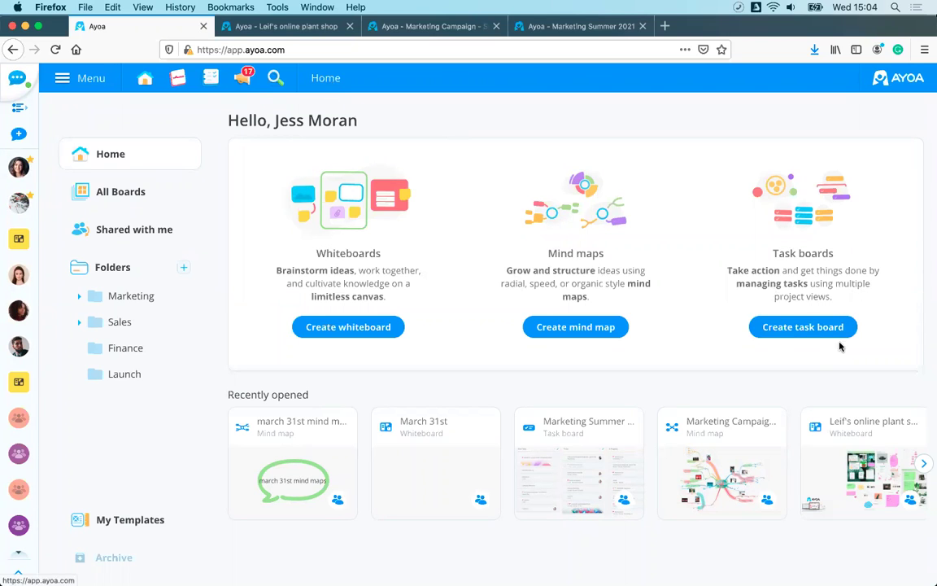
left_click(796, 329)
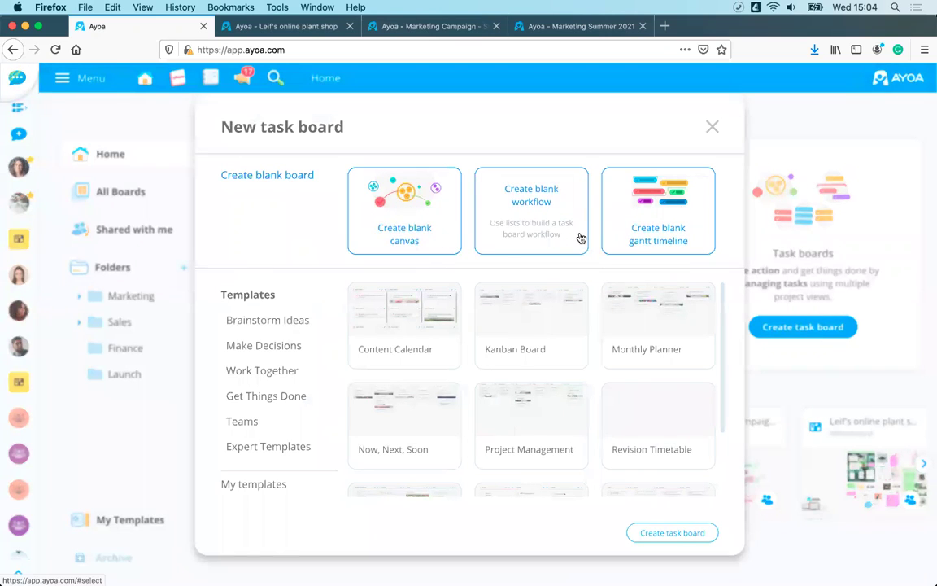
scroll(624, 400, "down", 3)
scroll(585, 367, "up", 3)
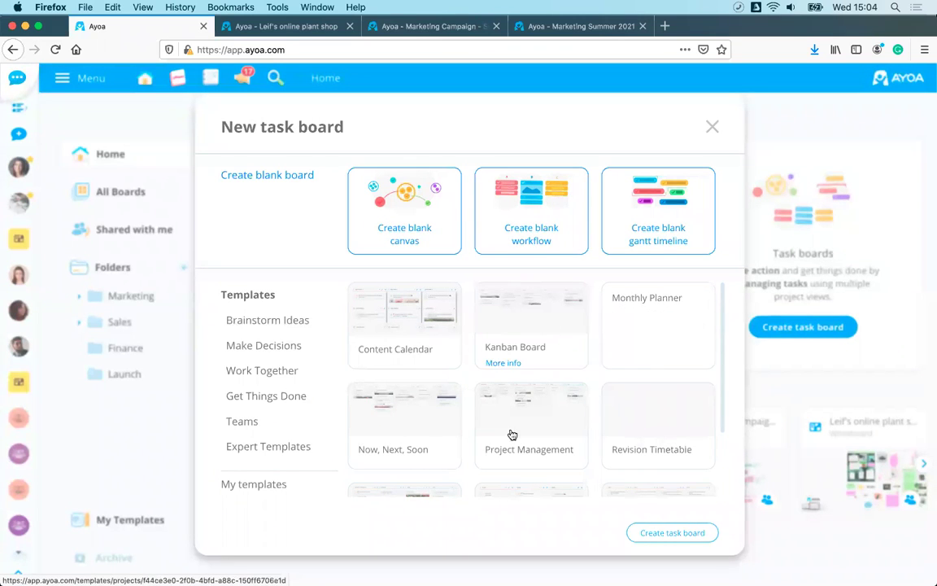
- Choose a blank workflow as the new task board and name it "Workflow view march 31st"
scroll(515, 448, "down", 2)
scroll(515, 448, "up", 2)
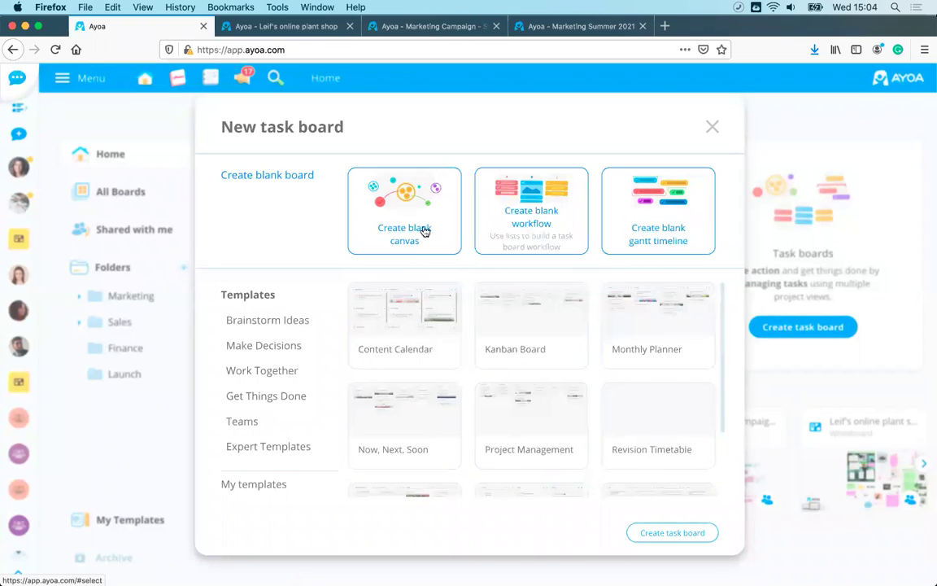
left_click(541, 233)
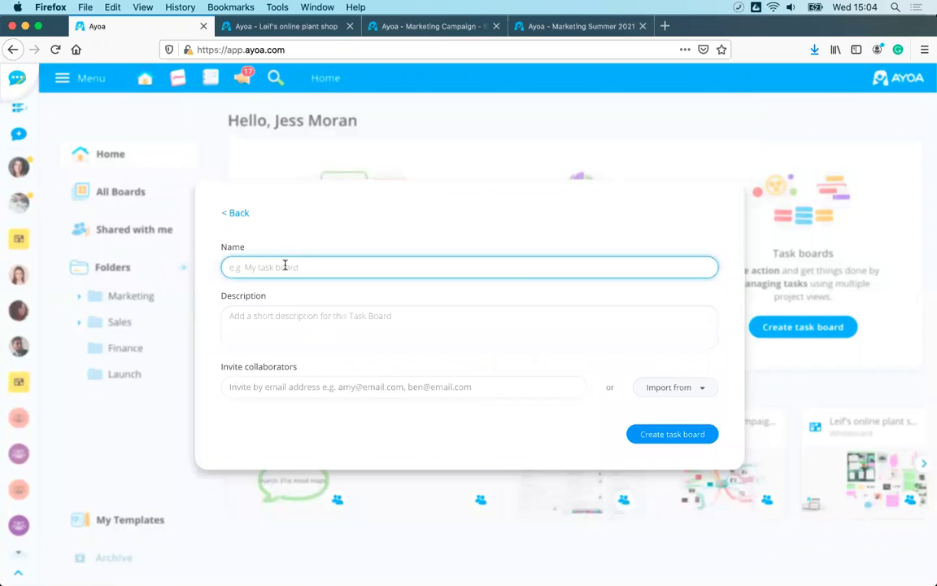
type("Workflow view march 31st")
- Invite three collaborators from the contacts and create the task board
left_click(271, 385)
left_click(255, 440)
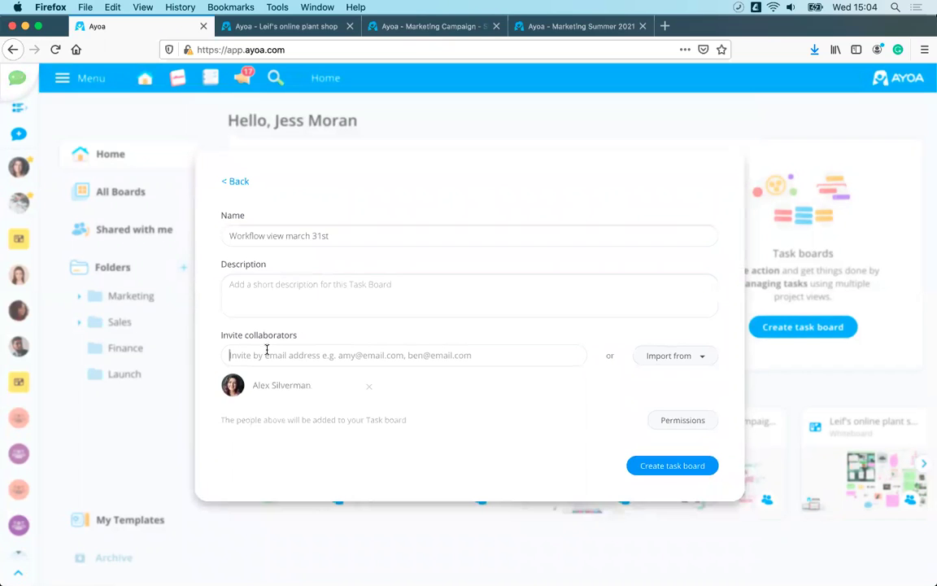
left_click(266, 352)
left_click(268, 437)
left_click(266, 355)
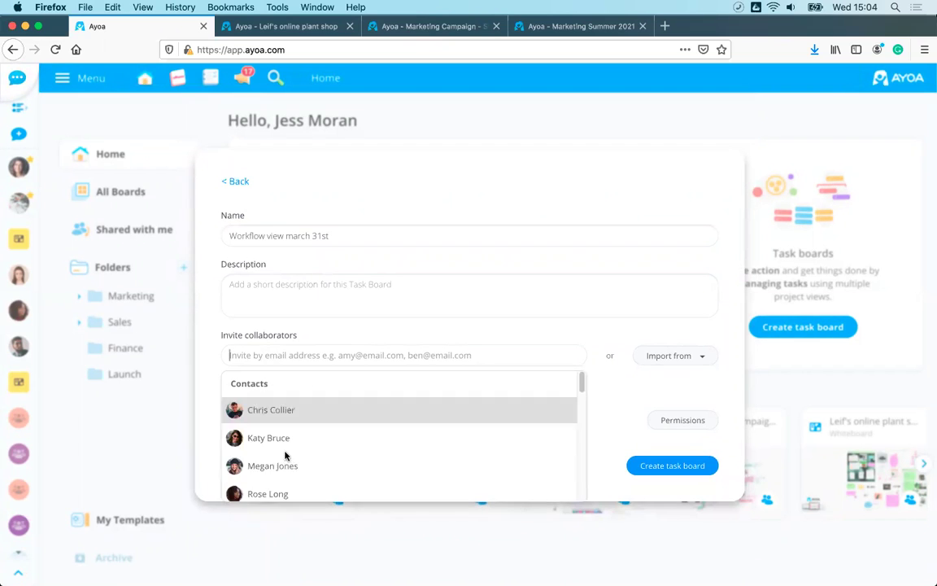
left_click(277, 493)
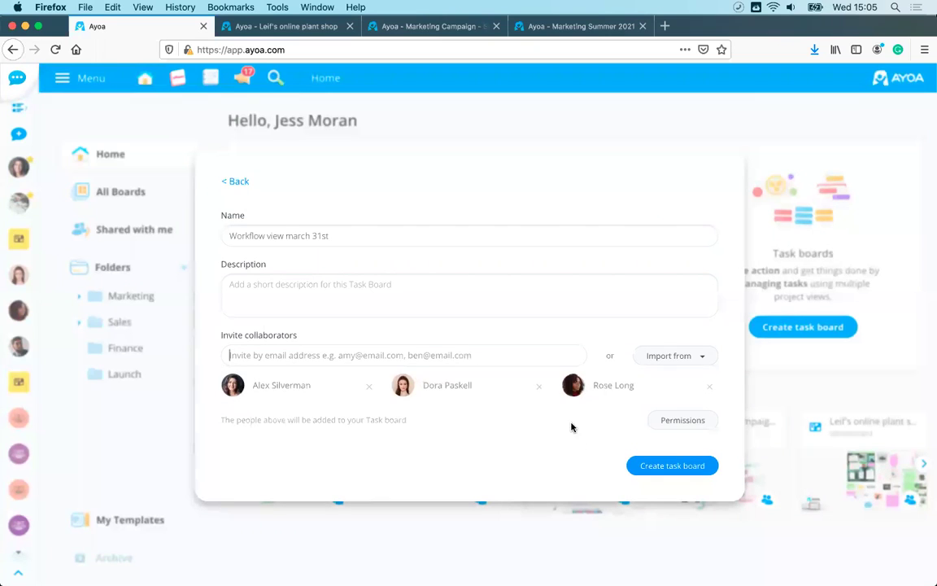
left_click(667, 468)
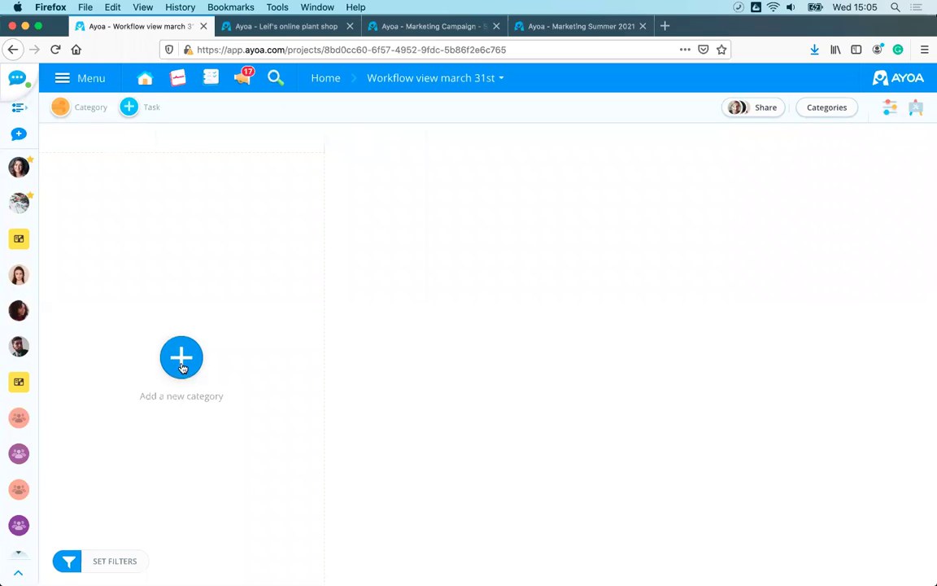
- Add two categories named Inbox and To-do side by side on the empty workflow board
left_click_drag(59, 106, 85, 140)
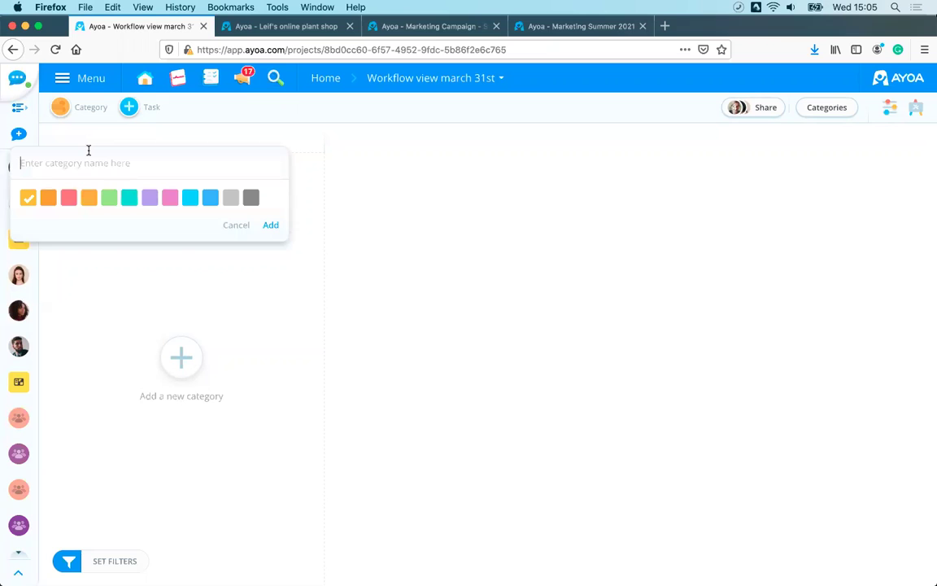
type("Inbox")
key("Return")
left_click_drag(60, 105, 335, 134)
type("To-do")
key("Return")
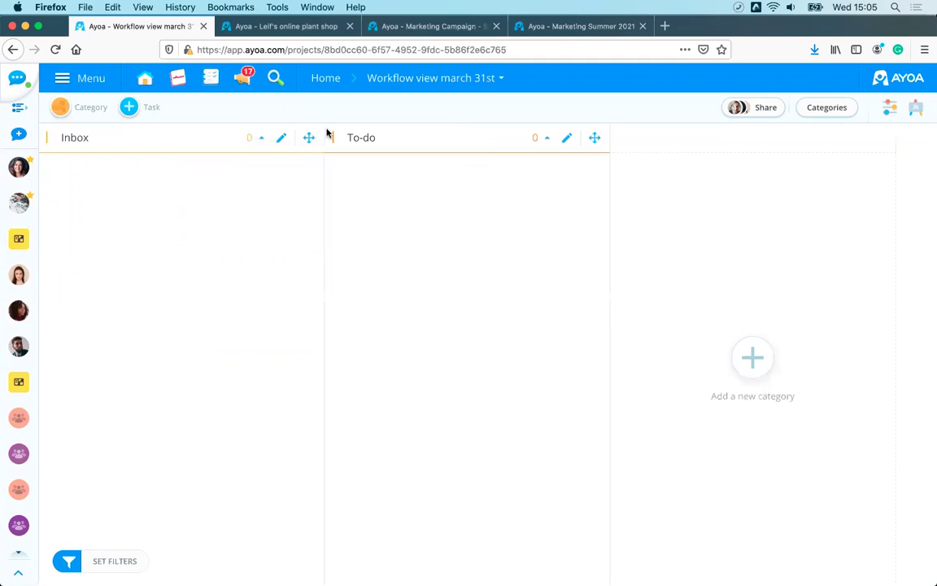
- Add the categories Doing and Done after the To-do category
left_click_drag(89, 99, 616, 129)
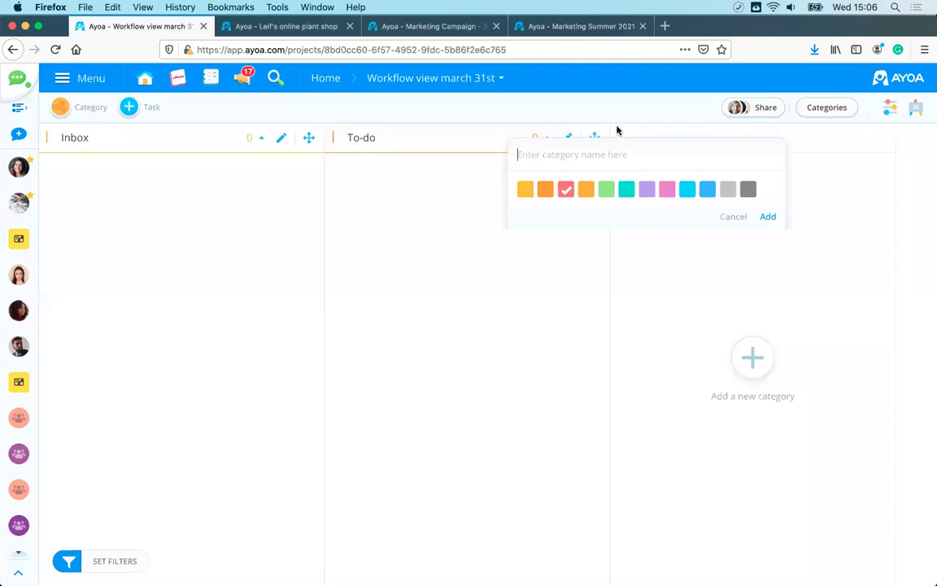
type("Doing")
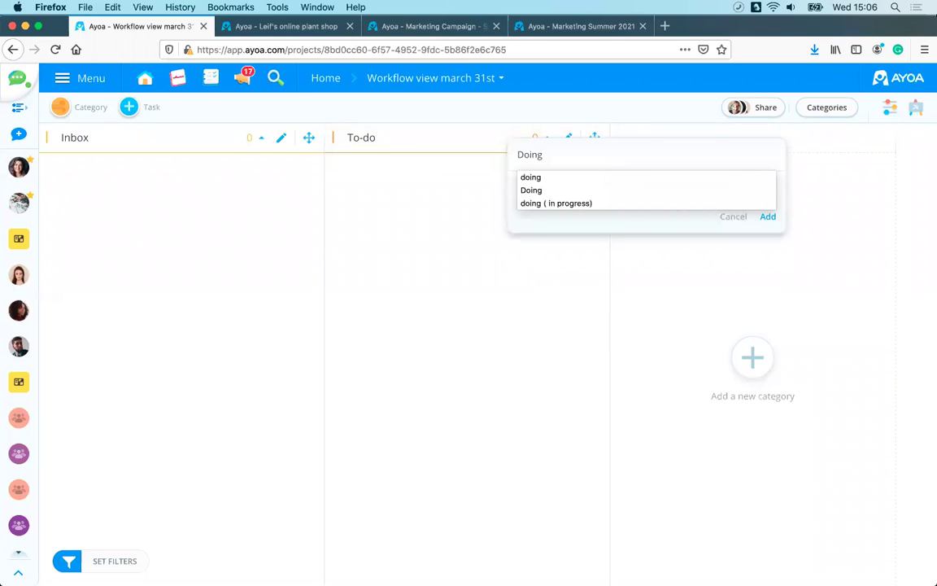
key("Return")
left_click_drag(69, 107, 793, 139)
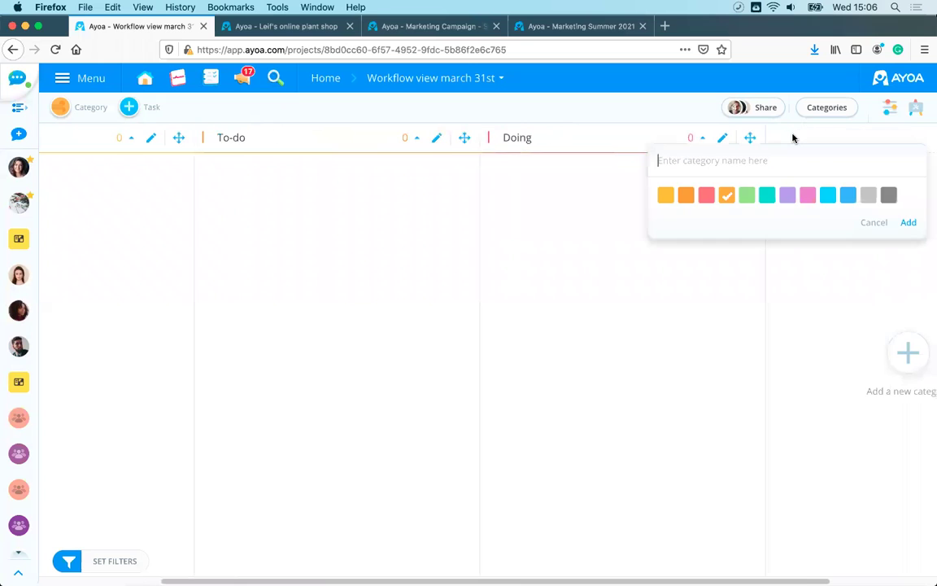
type("Done")
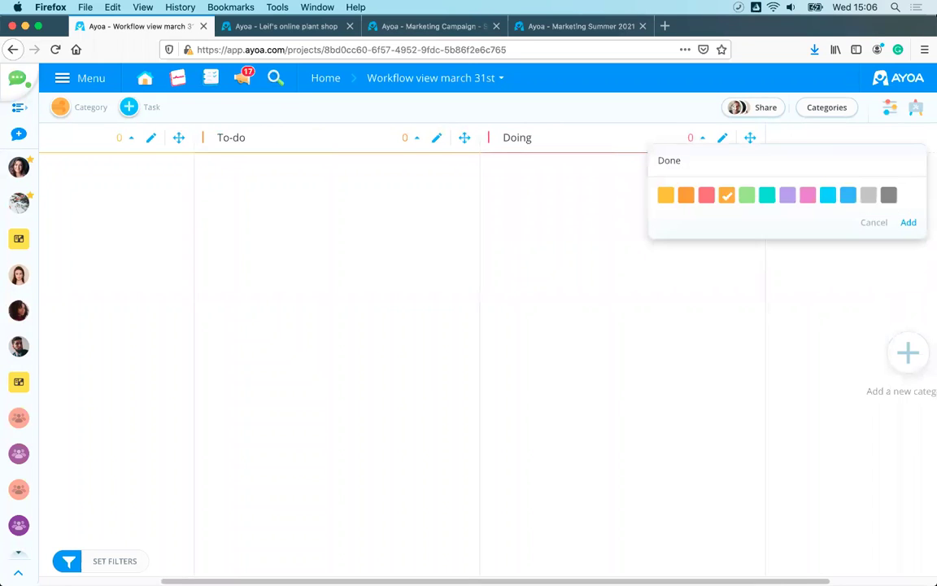
key("Return")
- Add two sub-categories named Review and Live inside the Done category
scroll(562, 537, "right", 2)
scroll(594, 535, "left", 3)
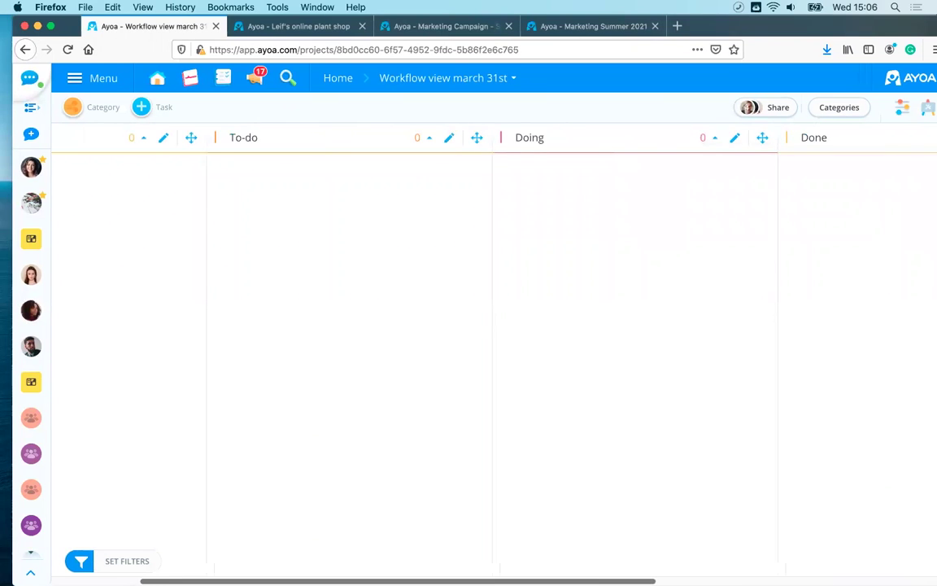
scroll(594, 571, "left", 2)
scroll(744, 567, "right", 5)
scroll(719, 571, "left", 2)
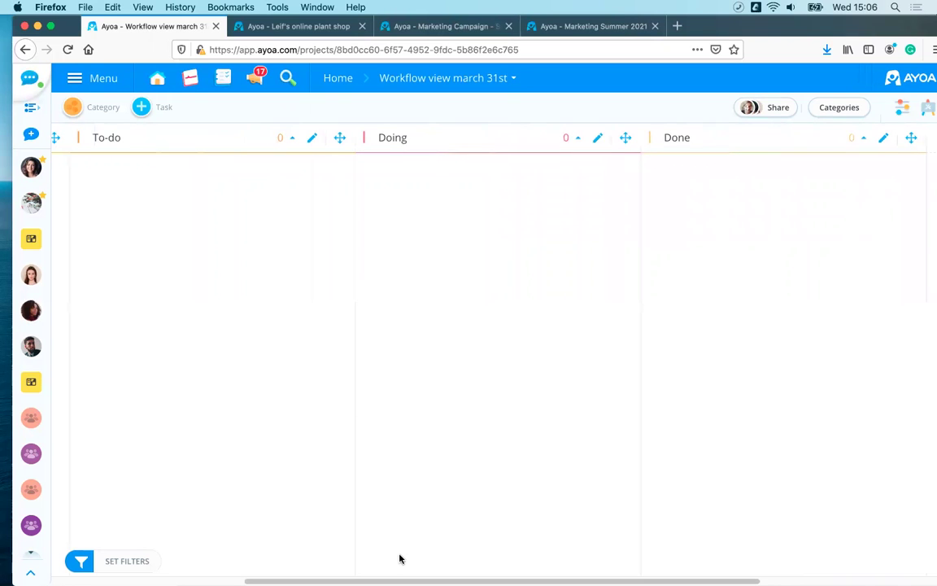
scroll(399, 557, "right", 3)
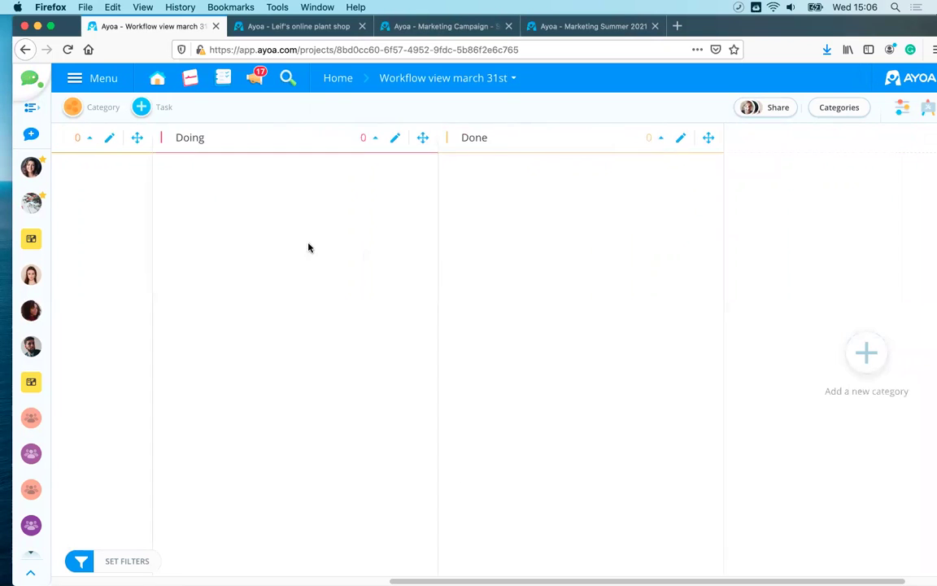
left_click_drag(181, 122, 506, 192)
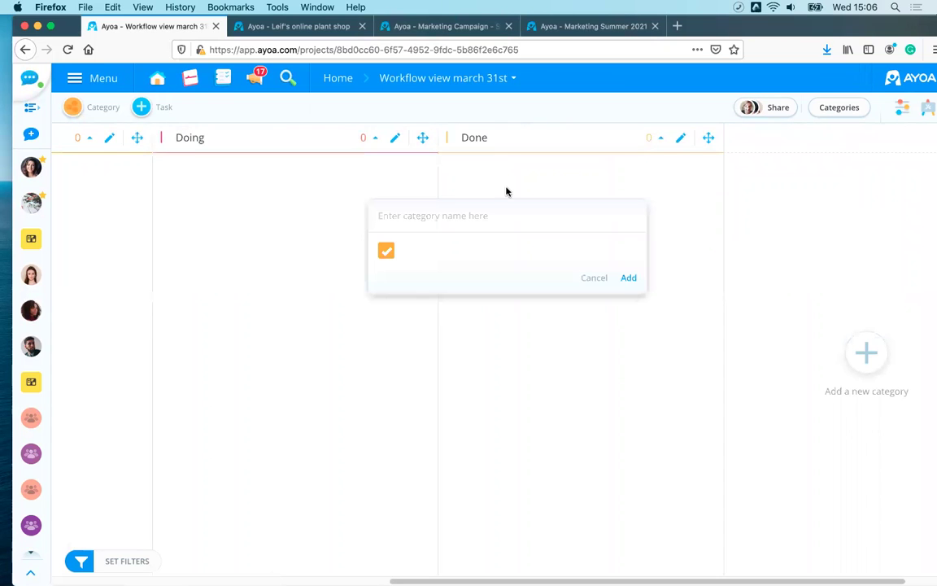
type("Review")
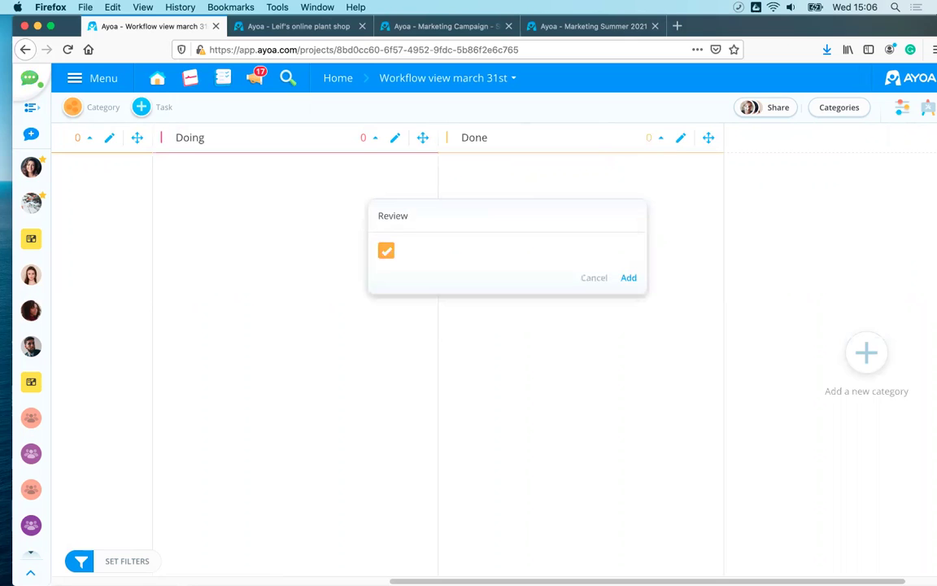
key("Return")
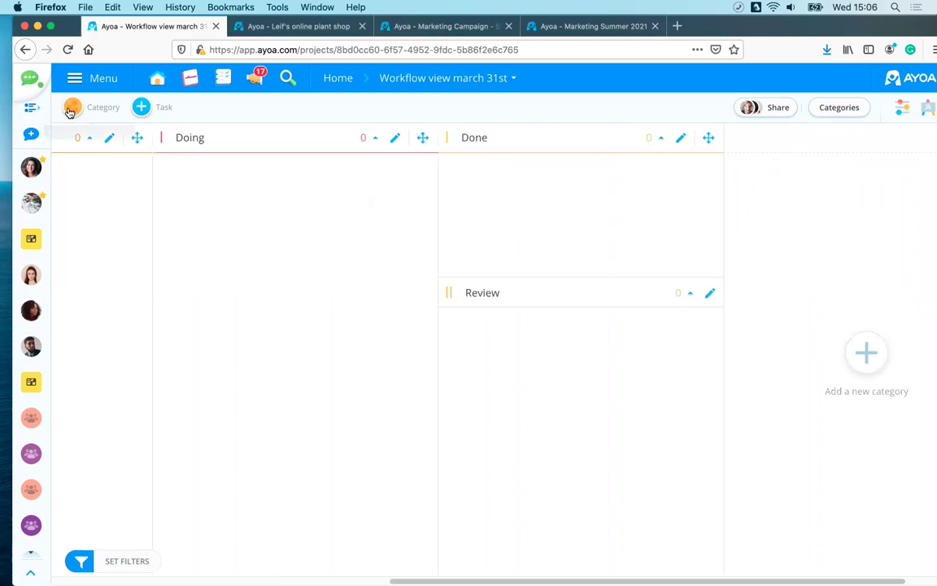
left_click_drag(131, 114, 508, 246)
type("Live")
key("Return")
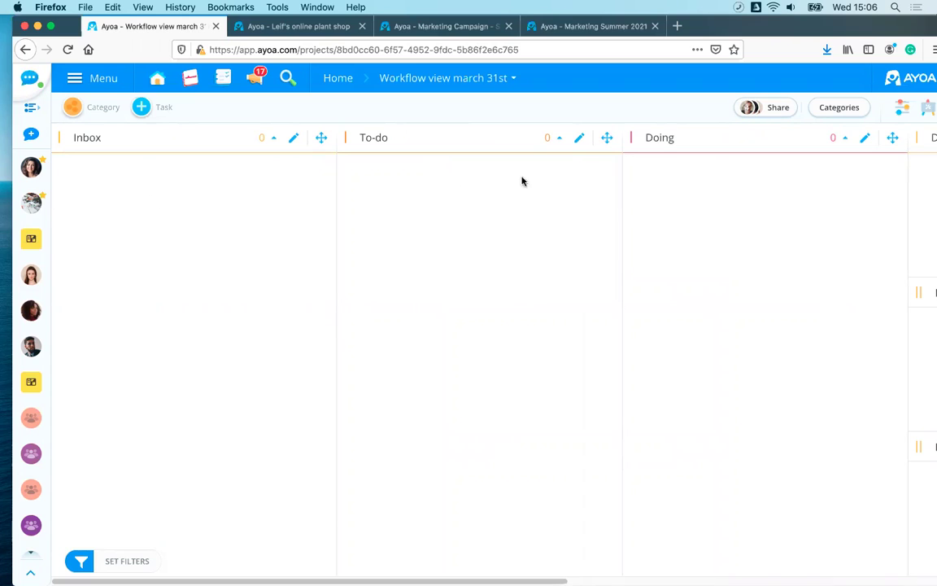
- Add a task named "New Task" to the Inbox category
left_click(137, 219)
type("New Task")
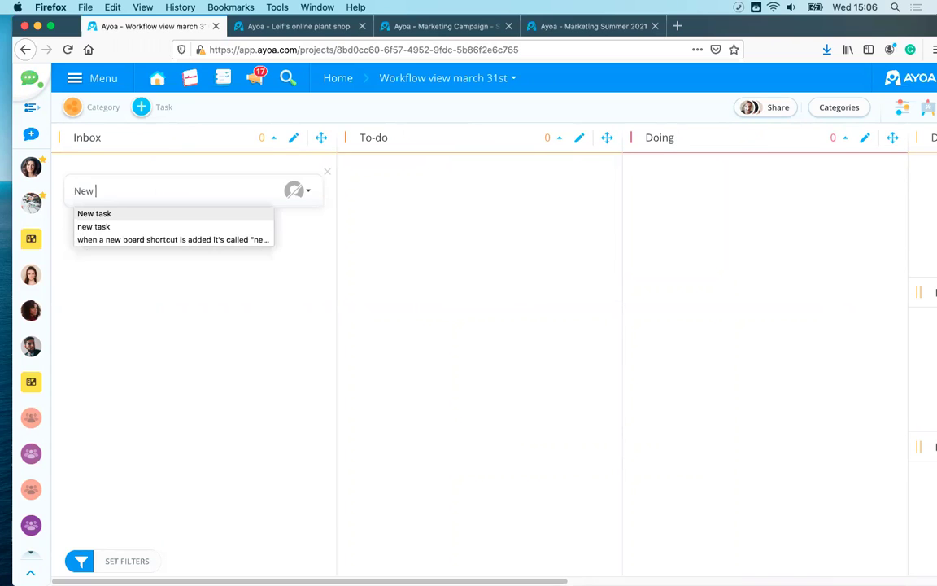
key("Escape")
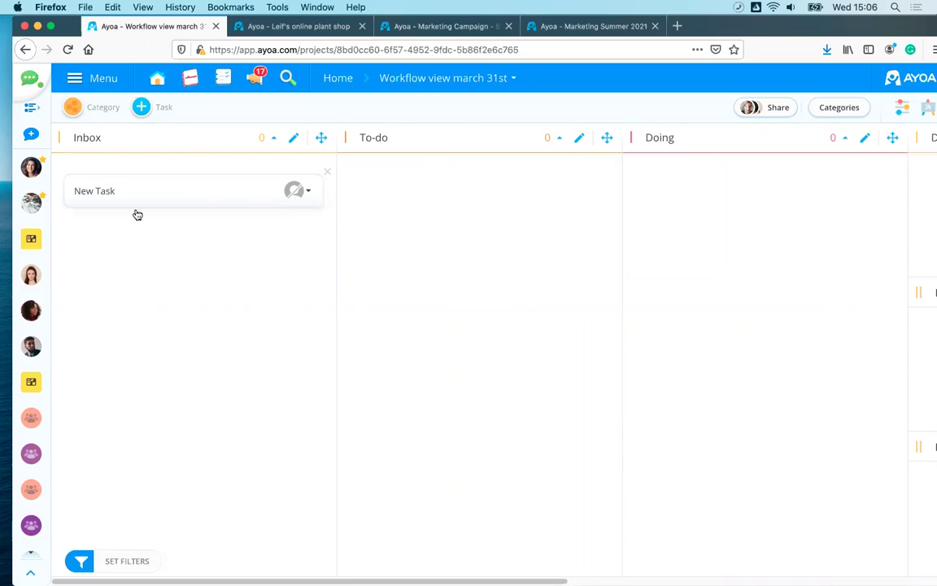
key("Return")
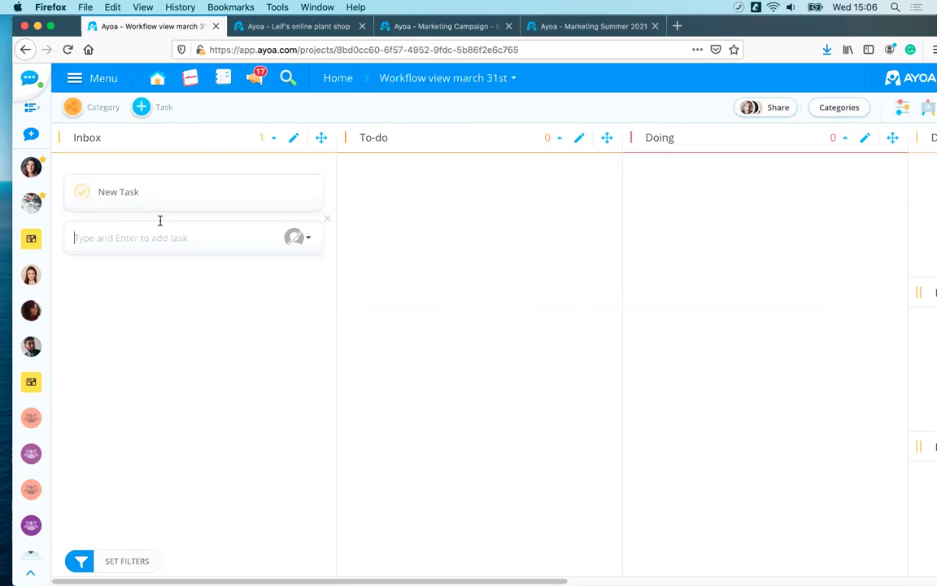
- Turn on assigning yourself to tasks by default and add an Inbox task named "assign me by default"
left_click(295, 238)
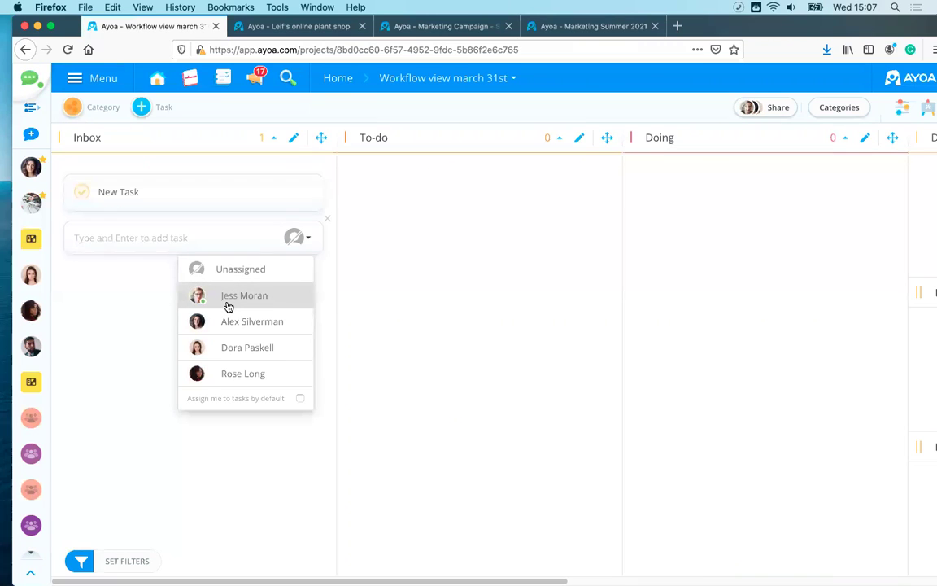
left_click(300, 400)
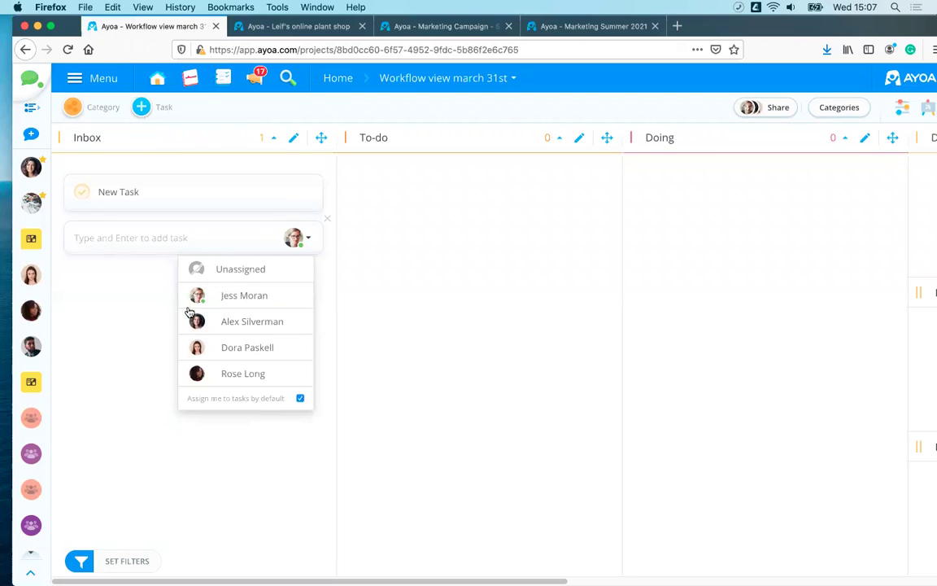
left_click(153, 233)
type("a")
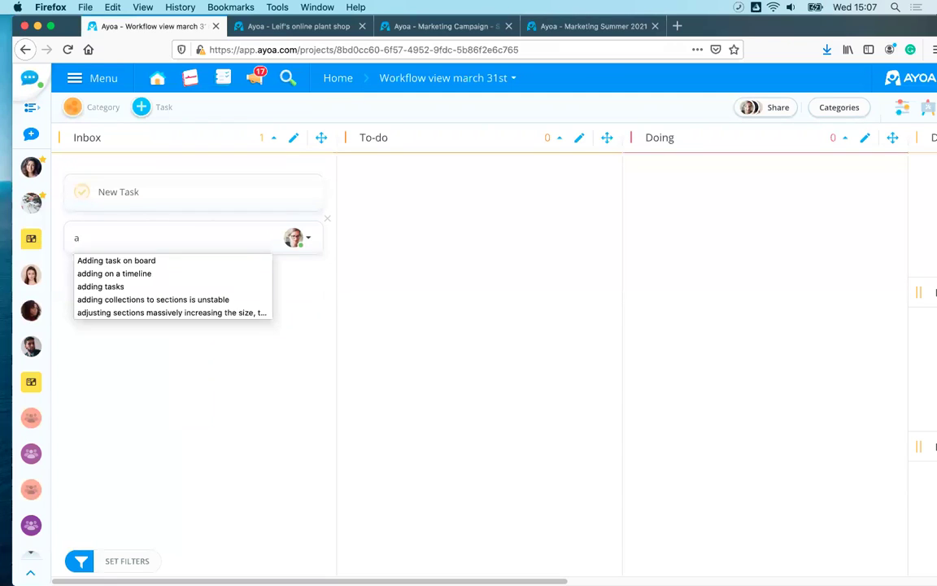
type("ssign me by default")
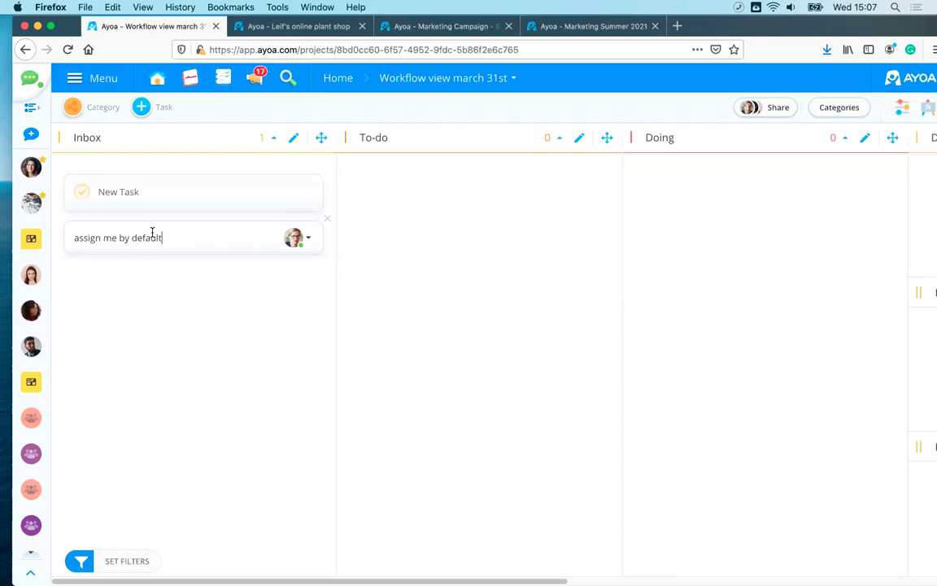
key("Return")
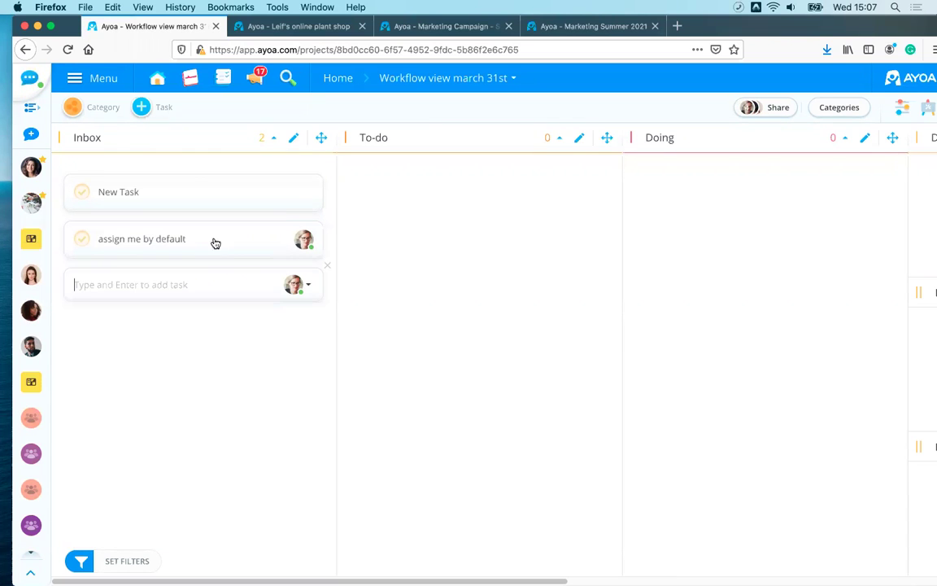
- Search royalty-free images for "important" and set the picture with the circled word "Steps" as New Task's cover image
left_click(172, 200)
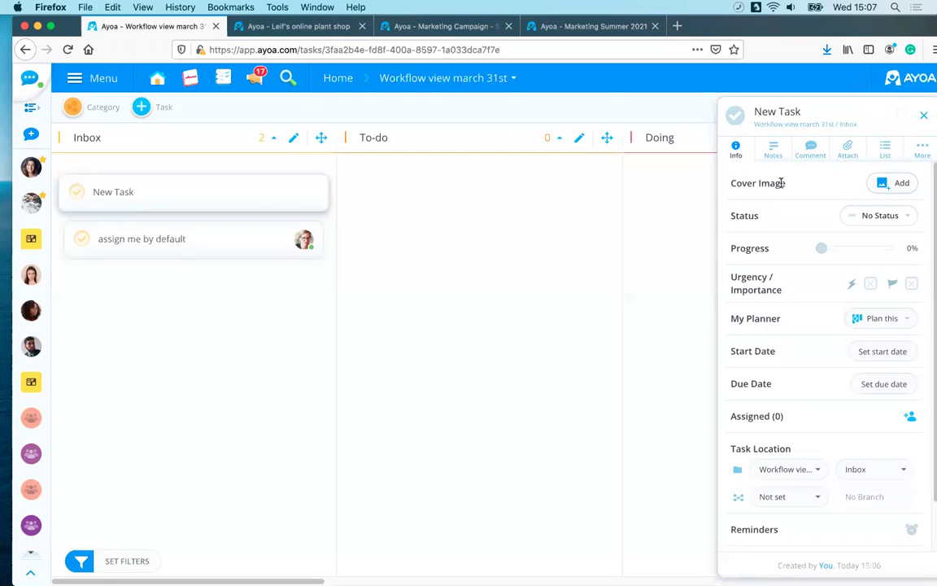
left_click(895, 188)
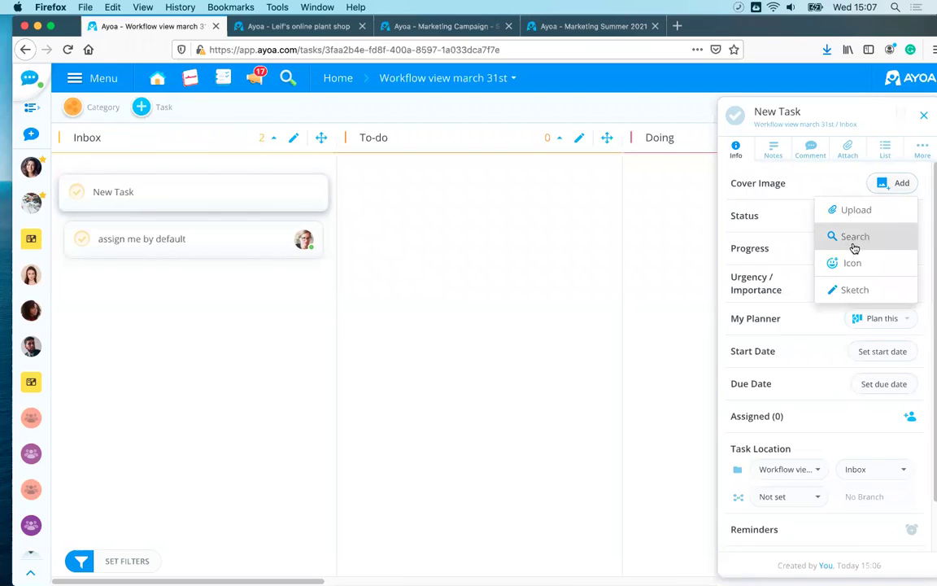
left_click(854, 242)
type("im")
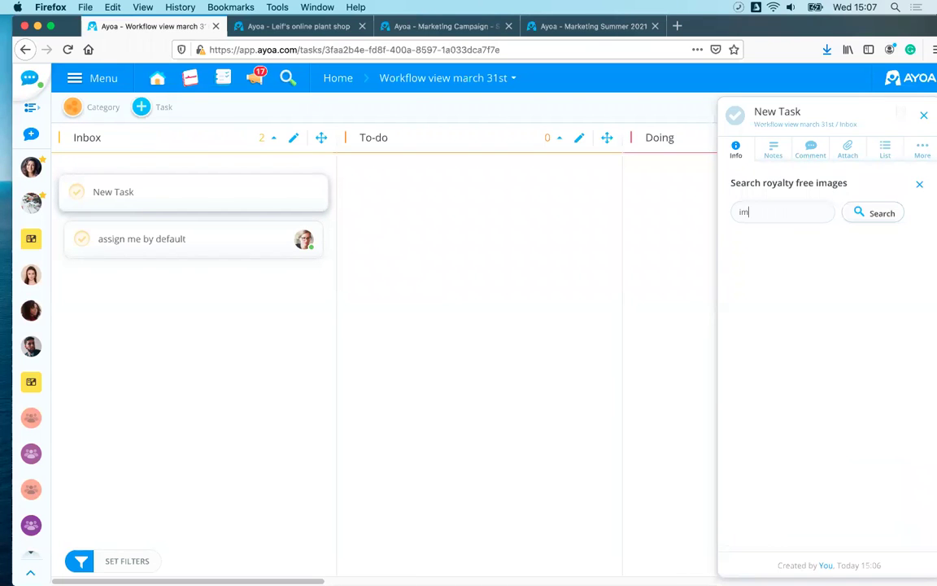
type("portant")
left_click(887, 214)
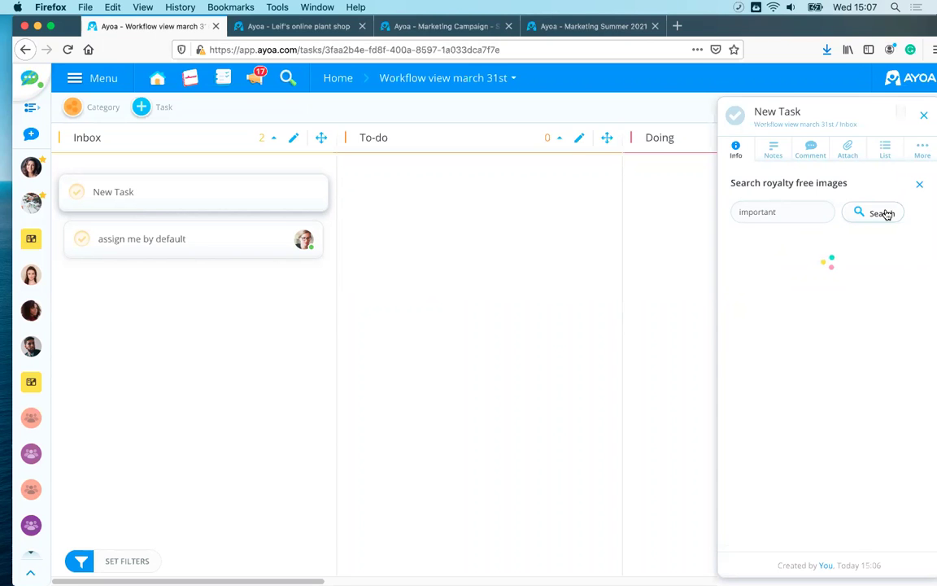
scroll(860, 325, "down", 10)
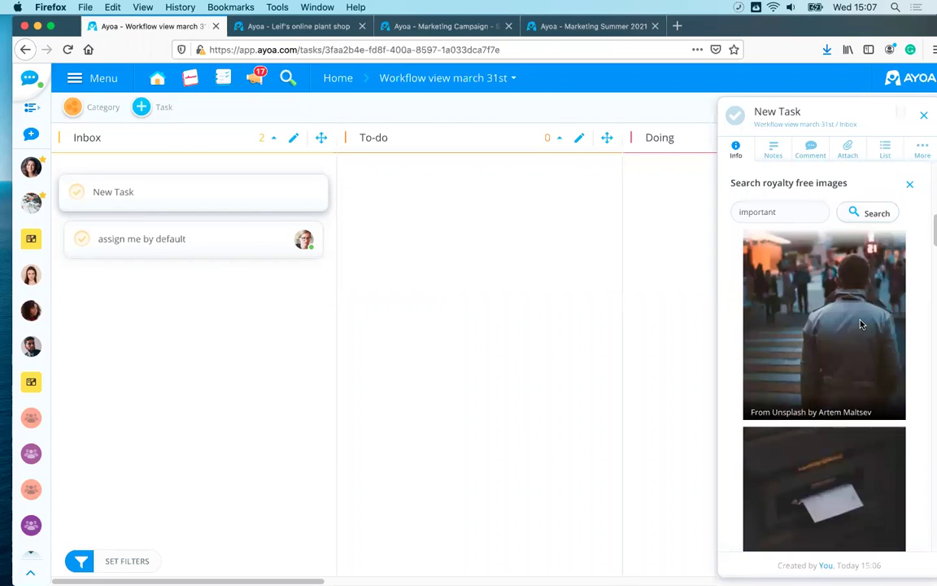
scroll(861, 325, "down", 5)
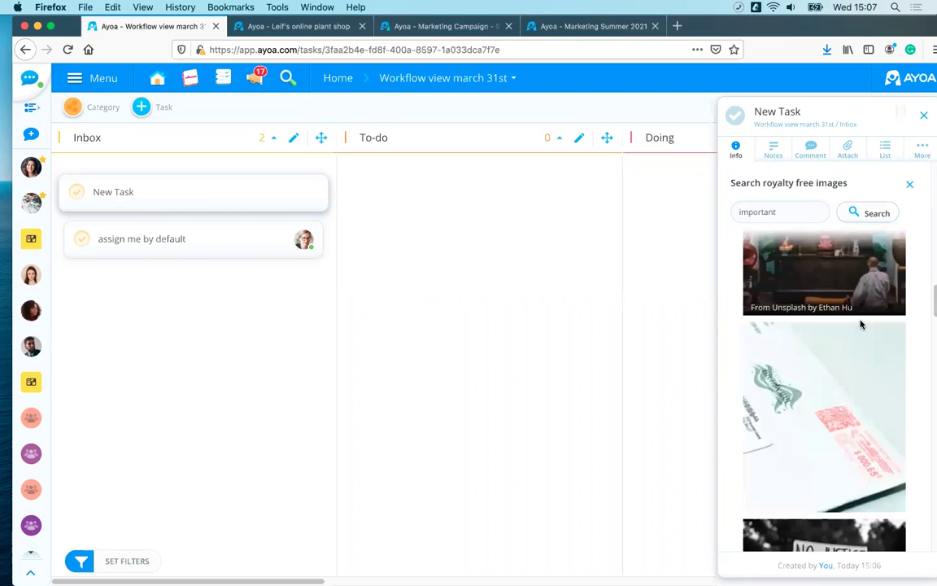
scroll(860, 325, "up", 5)
scroll(860, 325, "up", 5)
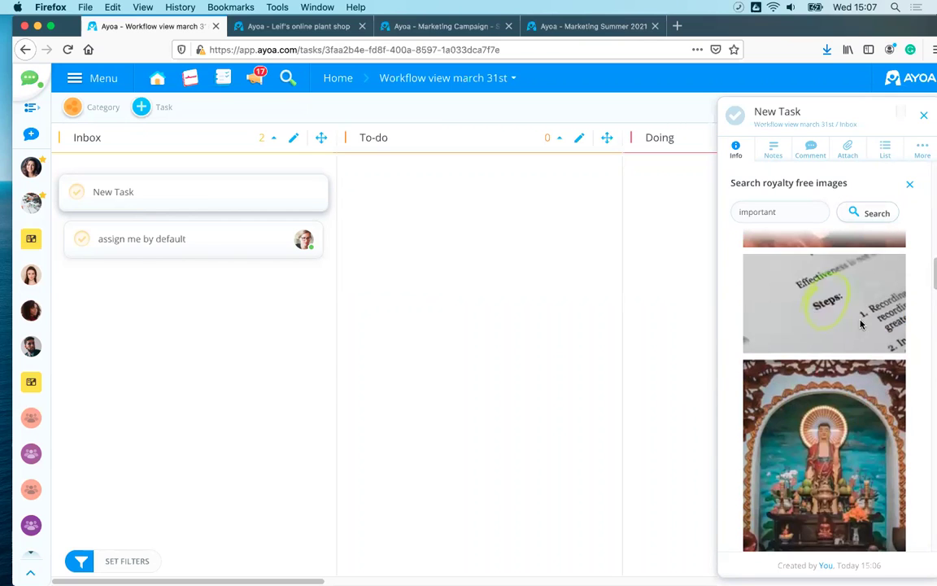
left_click(864, 370)
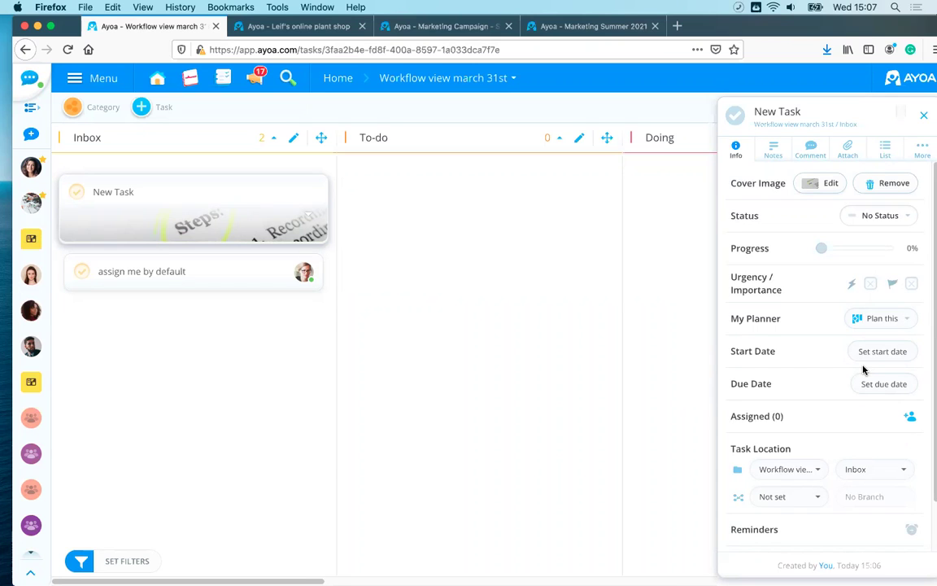
- Replace New Task's cover image with a red gradient picture found by searching royalty-free images for "red"
left_click(829, 184)
left_click(918, 179)
left_click(879, 184)
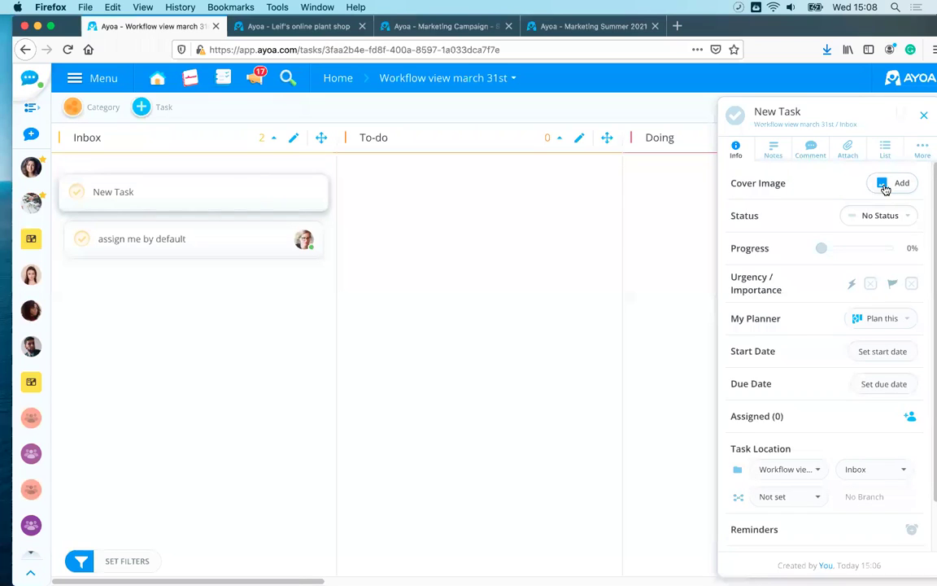
left_click(886, 185)
type("red")
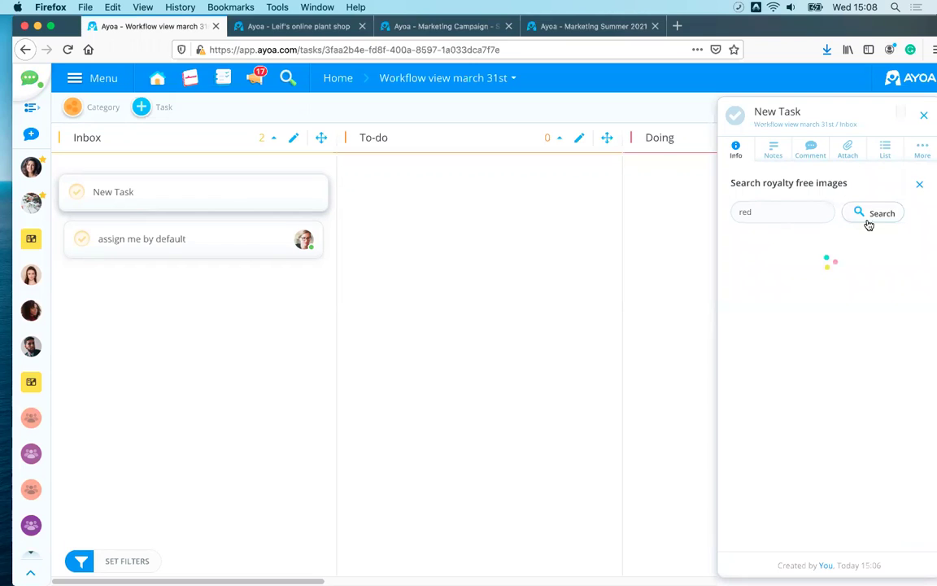
scroll(842, 345, "down", 3)
left_click(827, 360)
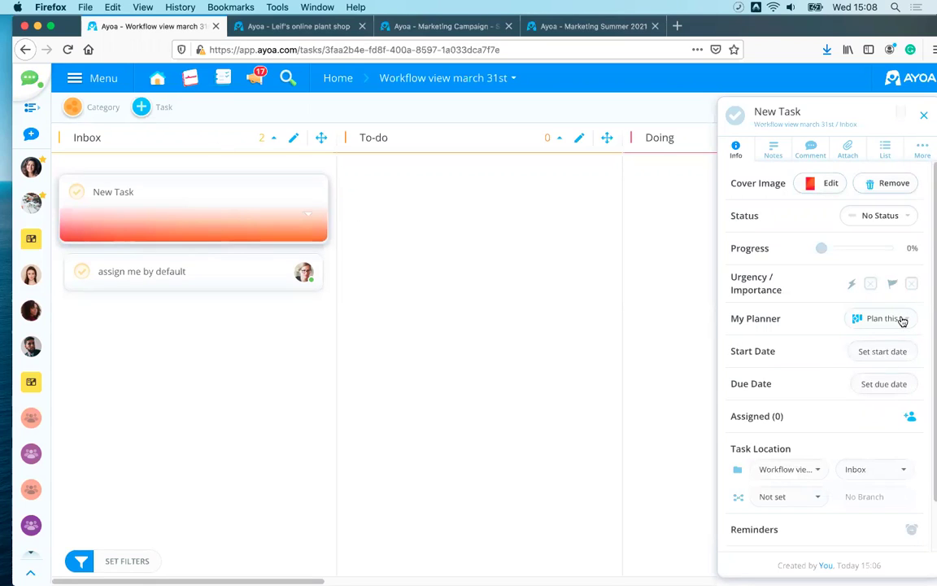
- Set New Task's status to In Progress and its progress to 75%
left_click(886, 216)
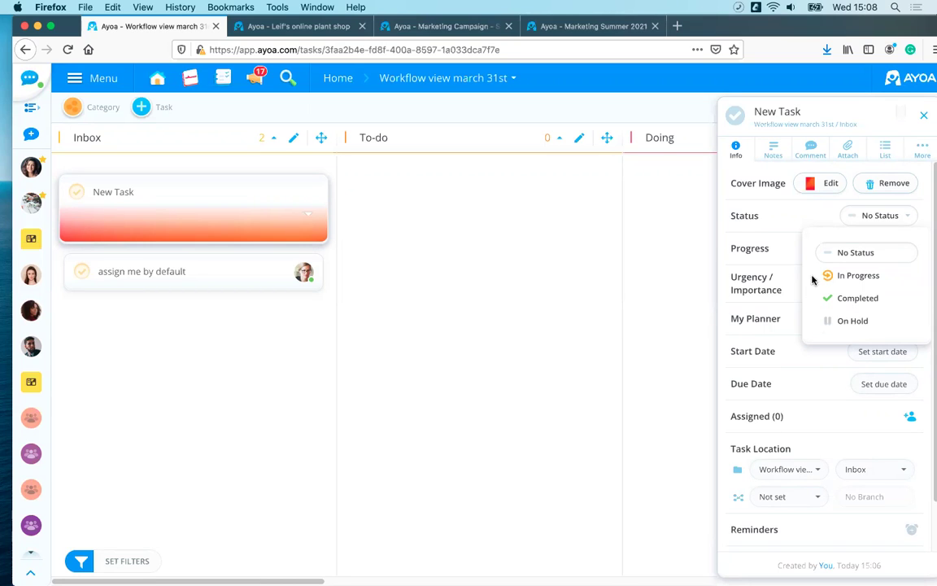
left_click(873, 280)
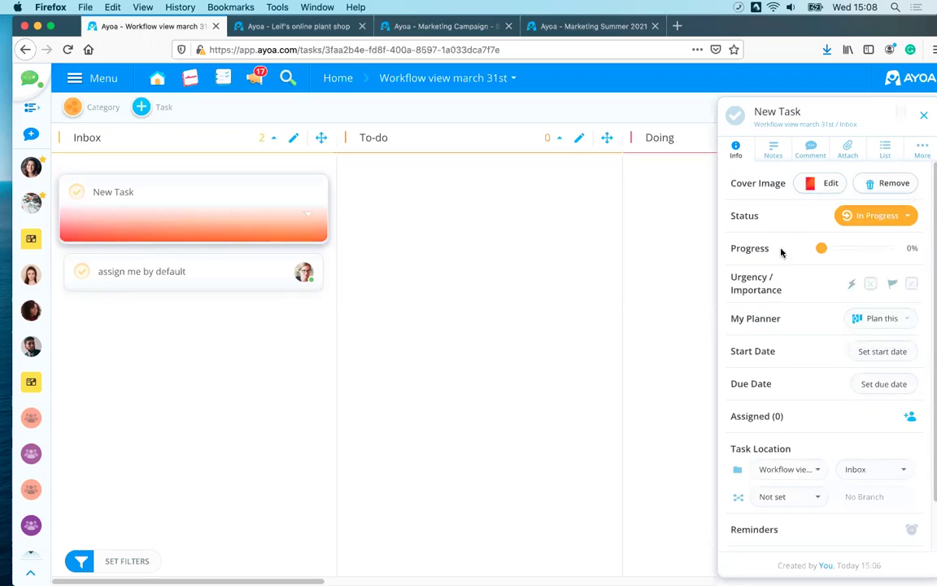
left_click_drag(823, 249, 873, 255)
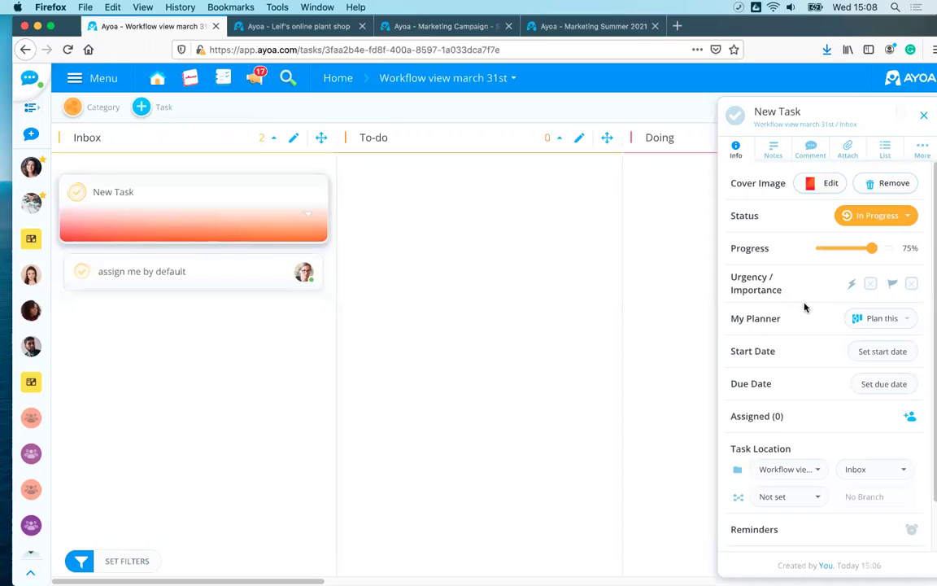
- Mark New Task with red importance and orange urgency
left_click(912, 285)
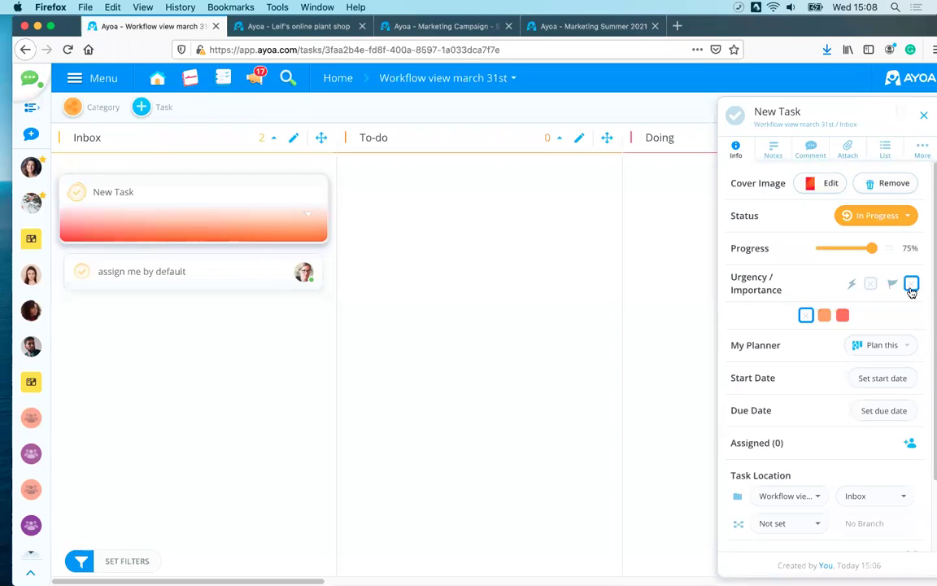
left_click(842, 315)
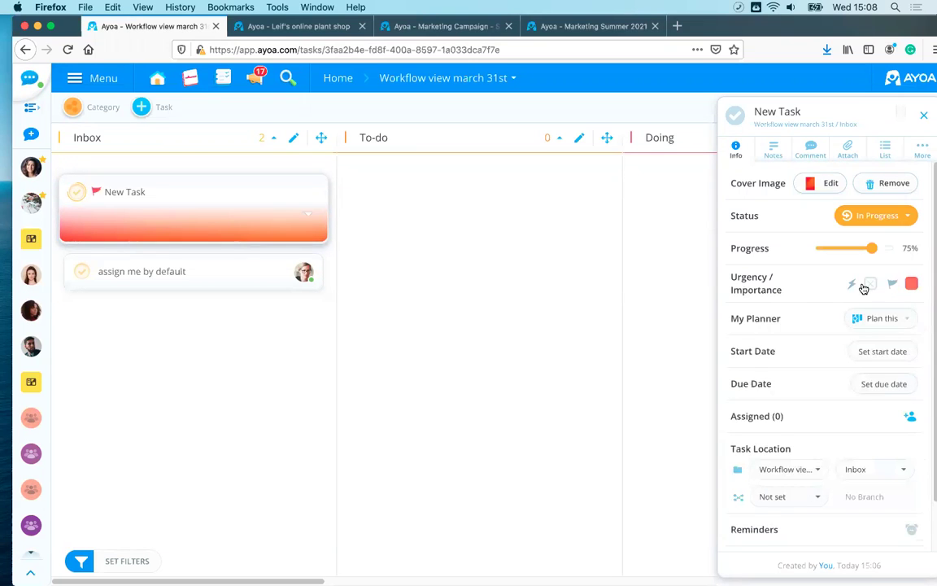
left_click(870, 284)
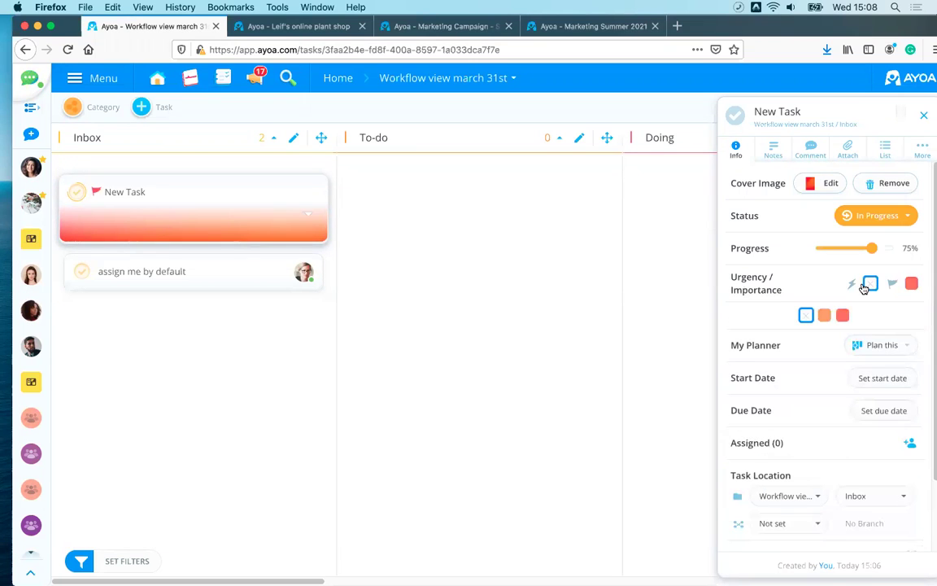
left_click(824, 316)
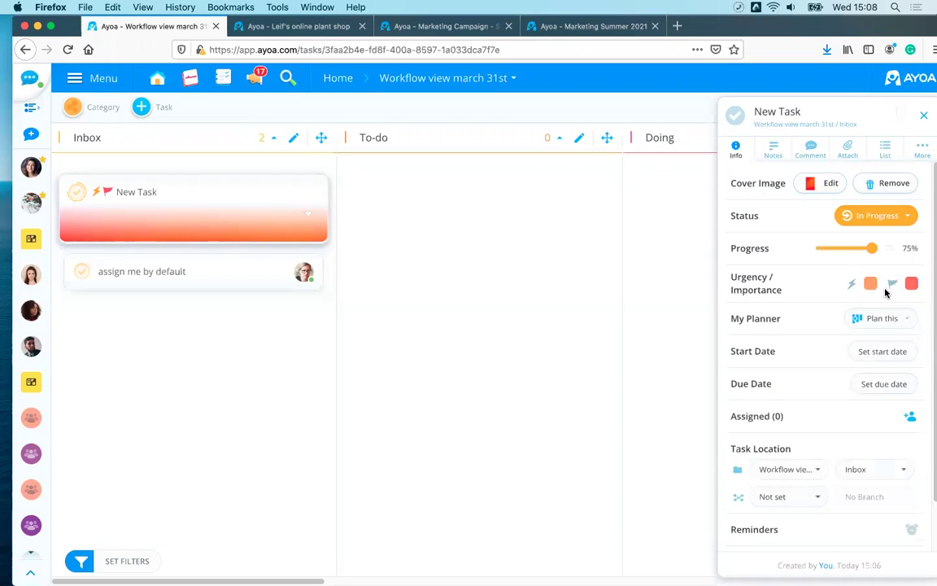
- Set New Task's start date to 1 April 2021 at 09:00
scroll(886, 297, "down", 2)
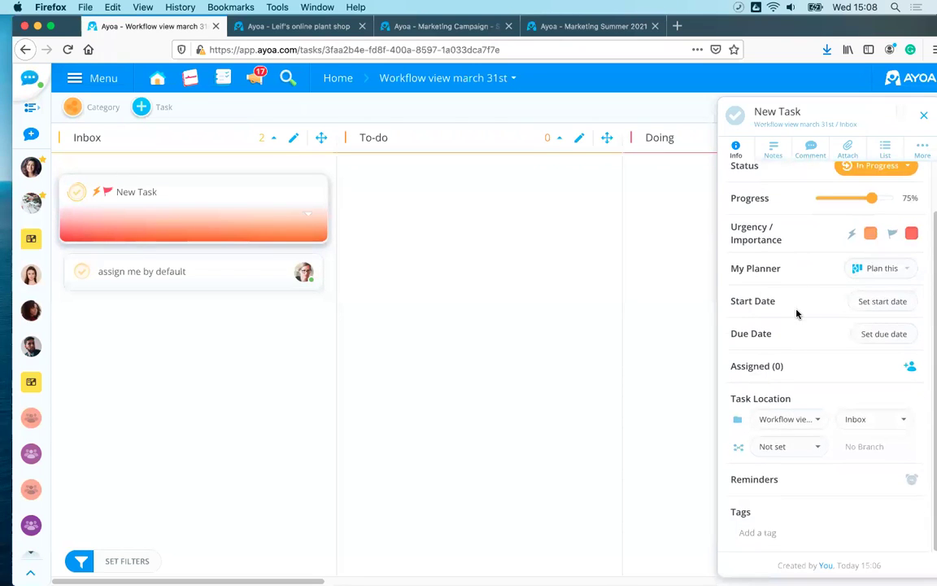
left_click(894, 303)
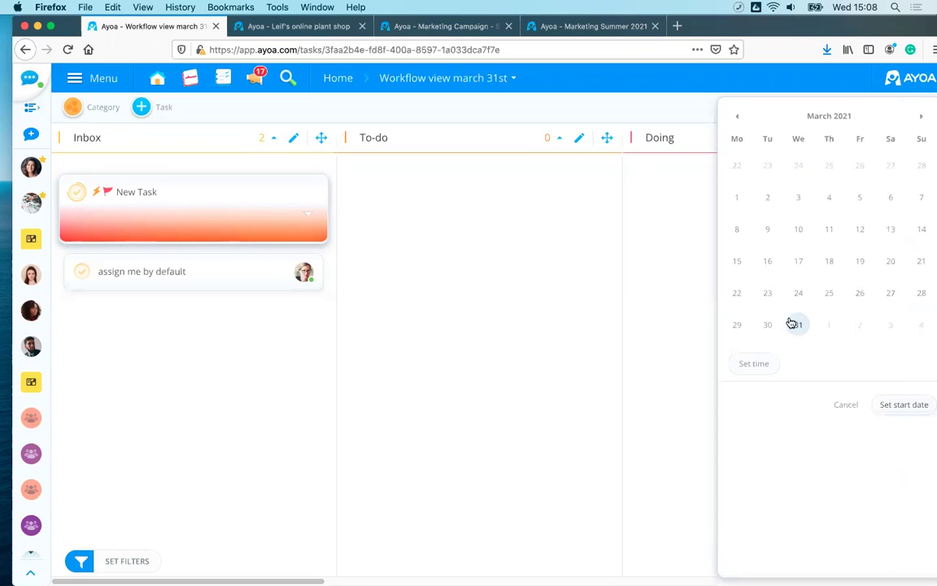
left_click(921, 116)
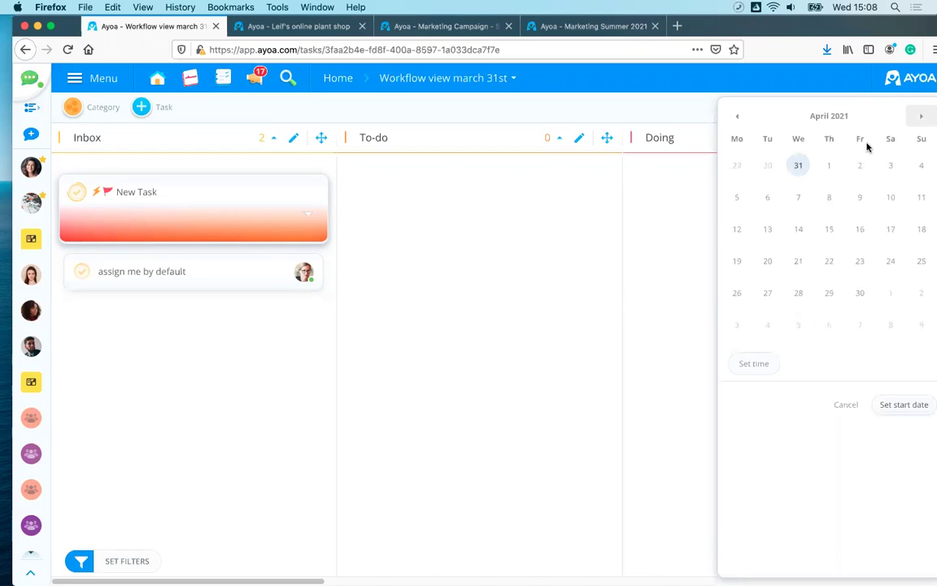
left_click(827, 167)
left_click(753, 364)
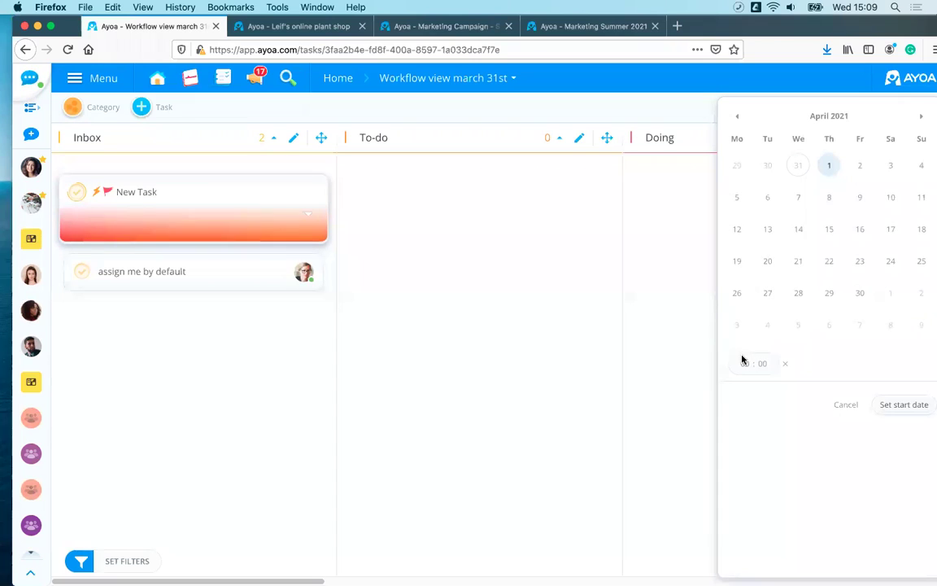
left_click(744, 364)
scroll(761, 321, "down", 3)
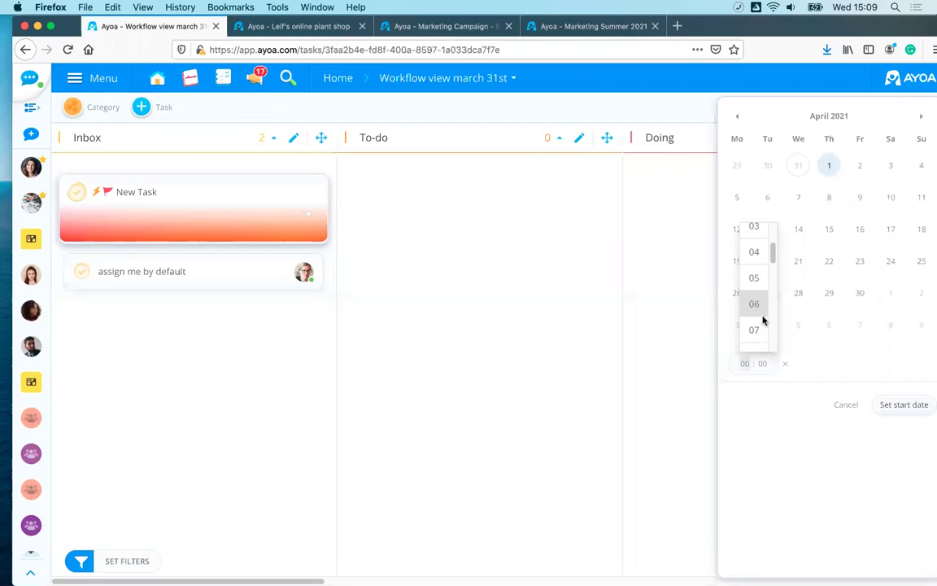
scroll(760, 326, "down", 3)
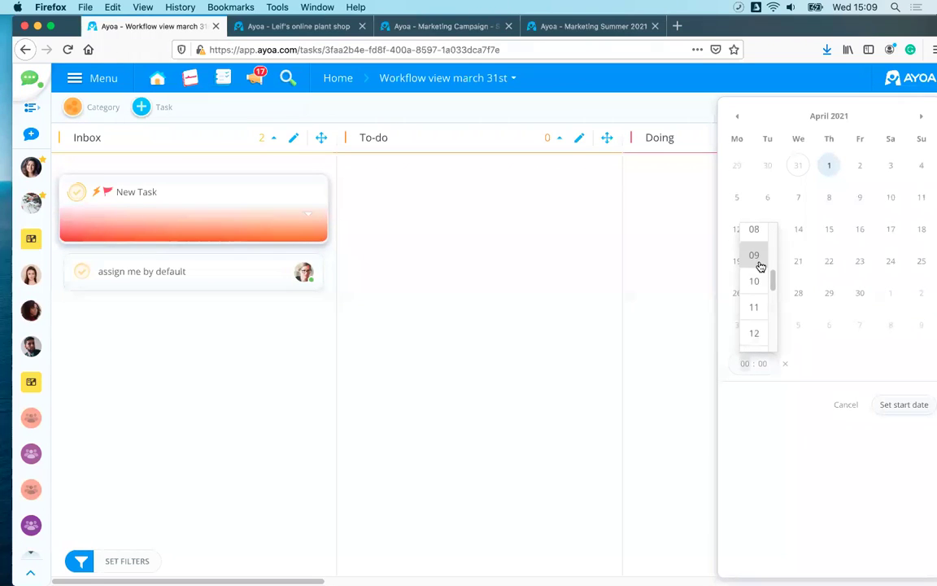
left_click(759, 260)
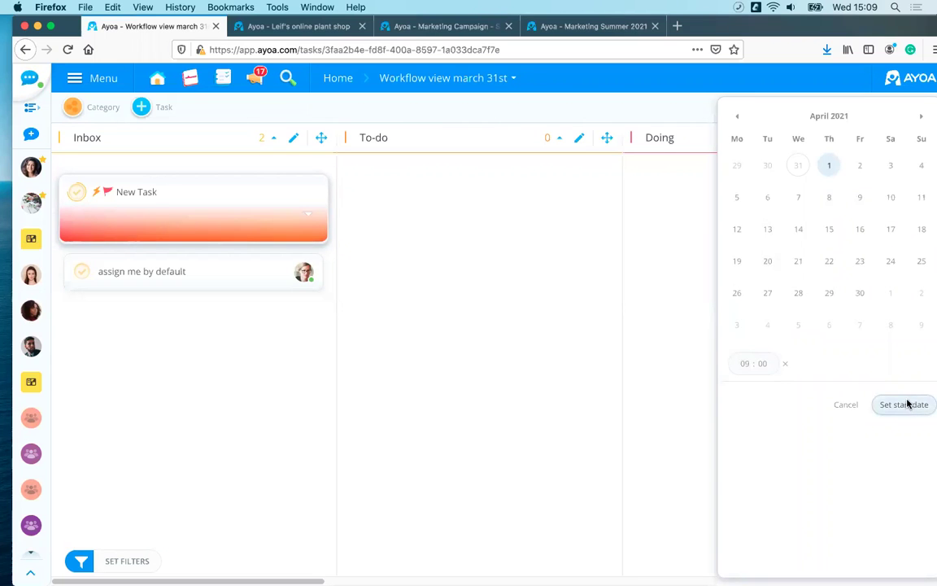
left_click(880, 403)
- Set New Task's due date to 15 April 2021 at 12:00, repeating every weekday
left_click(890, 355)
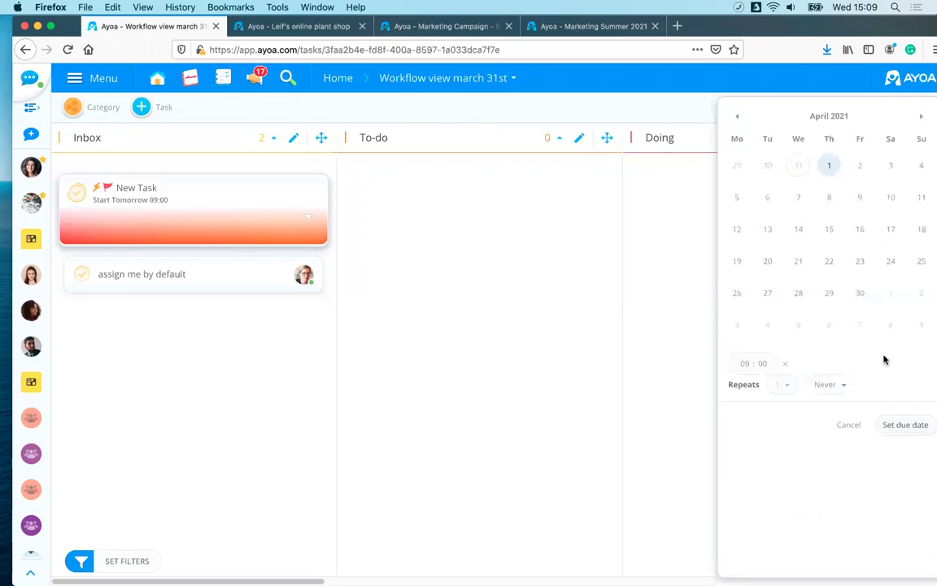
left_click(831, 232)
left_click(745, 364)
scroll(760, 321, "down", 1)
left_click(753, 293)
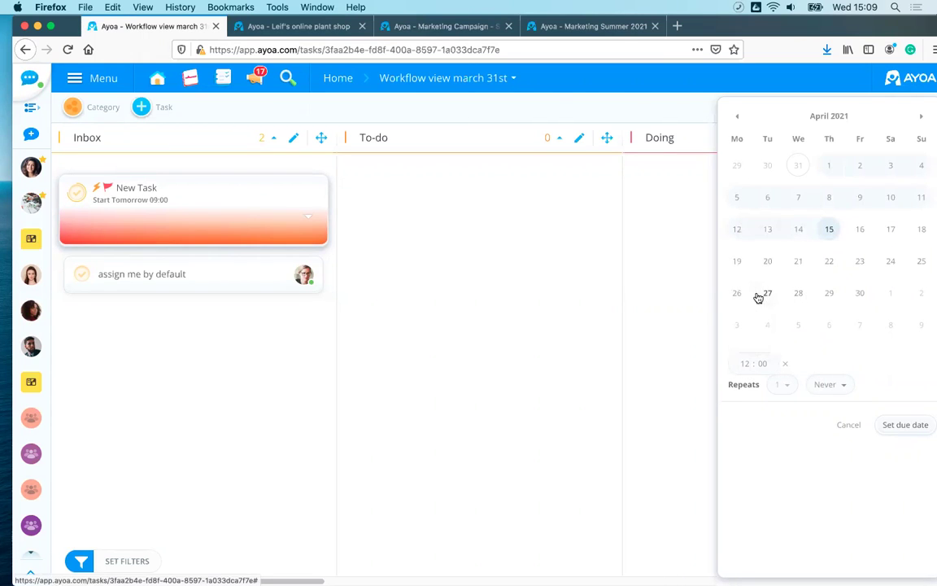
left_click(827, 391)
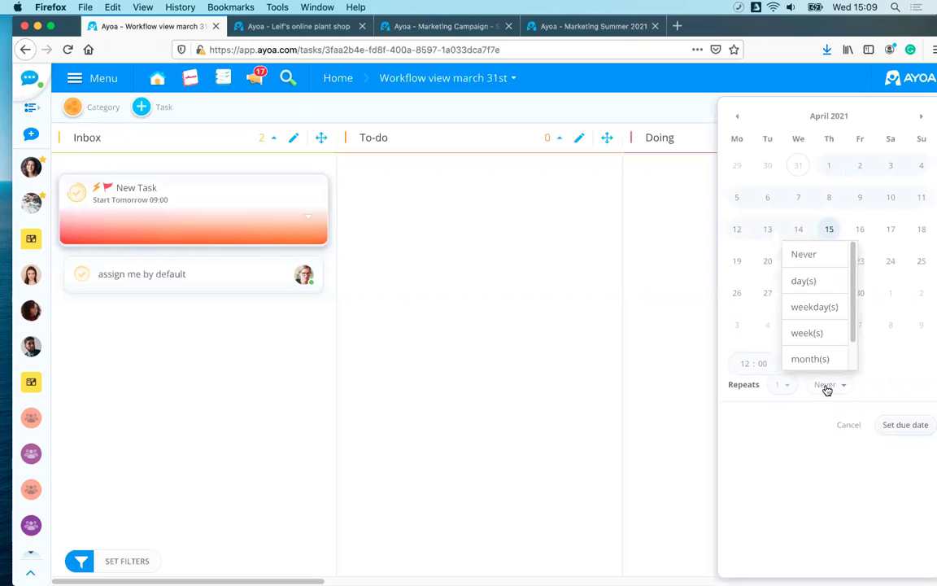
left_click(815, 309)
left_click(915, 426)
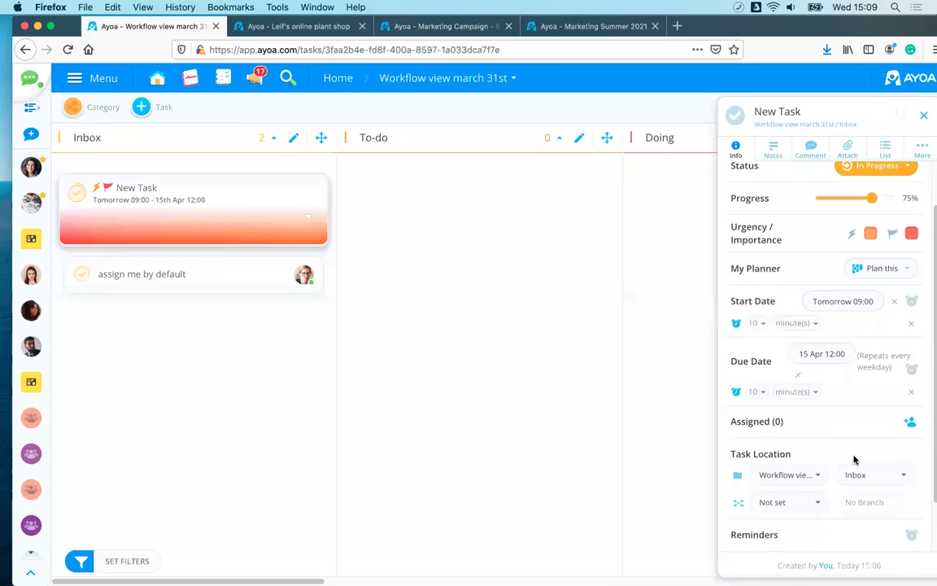
- Assign the first two people in the contacts list to New Task
scroll(854, 461, "down", 3)
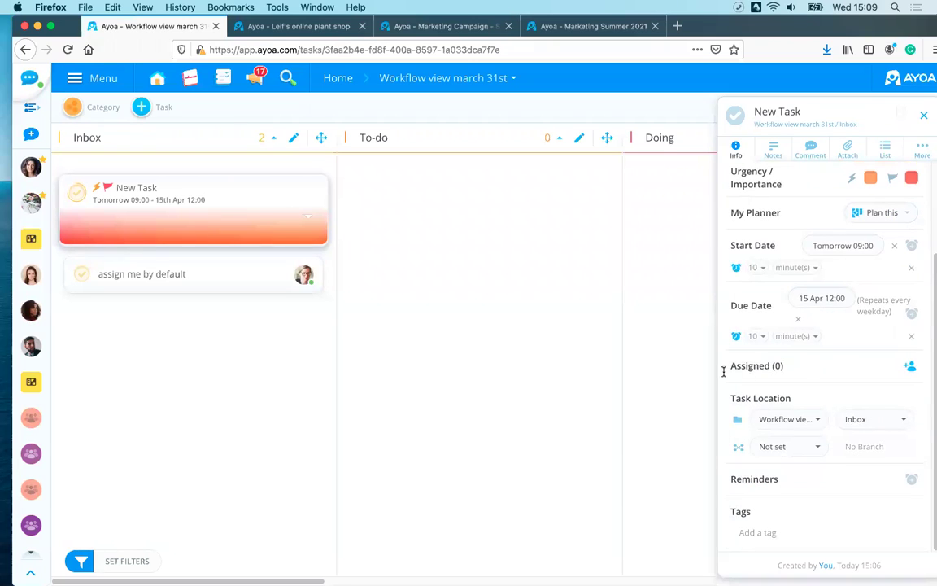
left_click(909, 369)
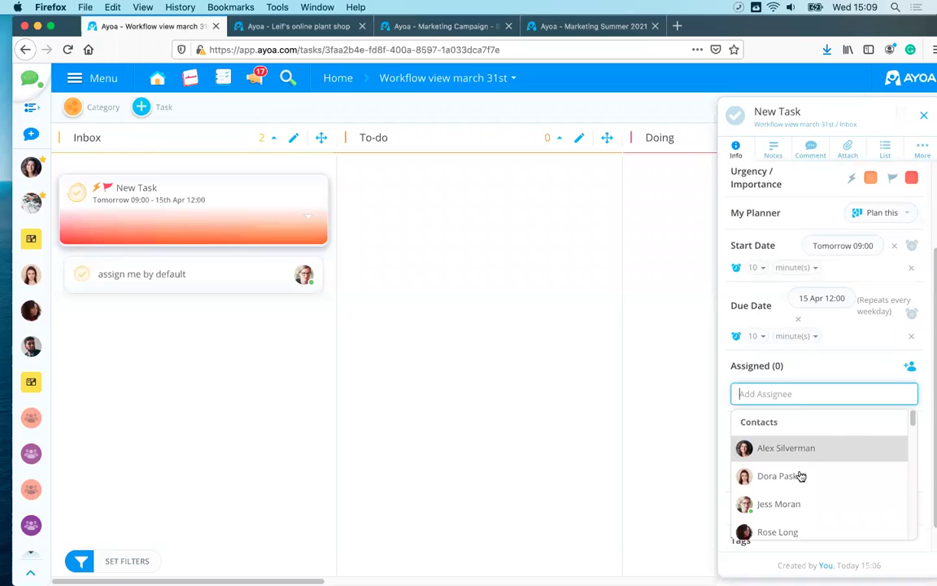
scroll(802, 476, "down", 2)
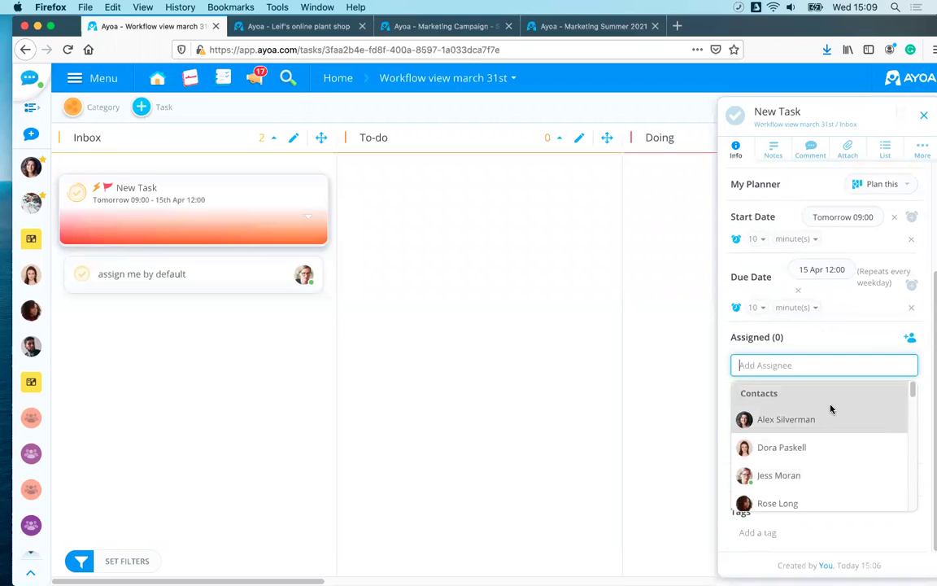
left_click(779, 421)
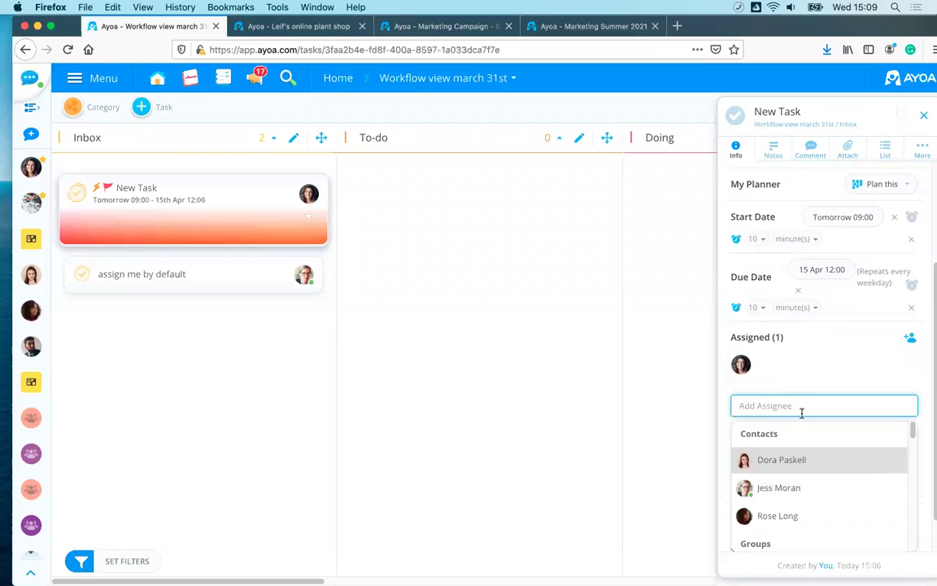
left_click(802, 459)
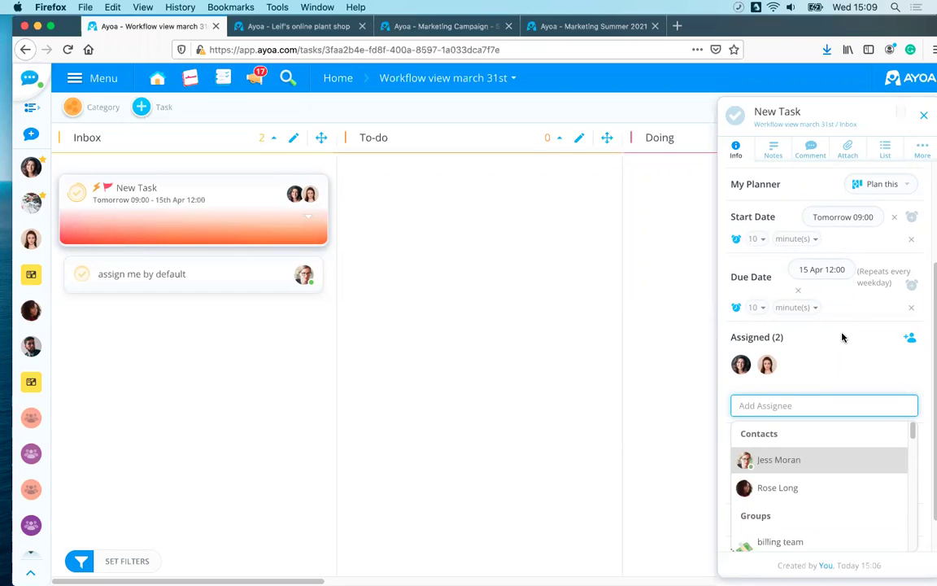
left_click(778, 329)
- Add a reminder to New Task for 31 March 2021 at 15:10 with the note "check in on progress"
scroll(830, 506, "down", 1)
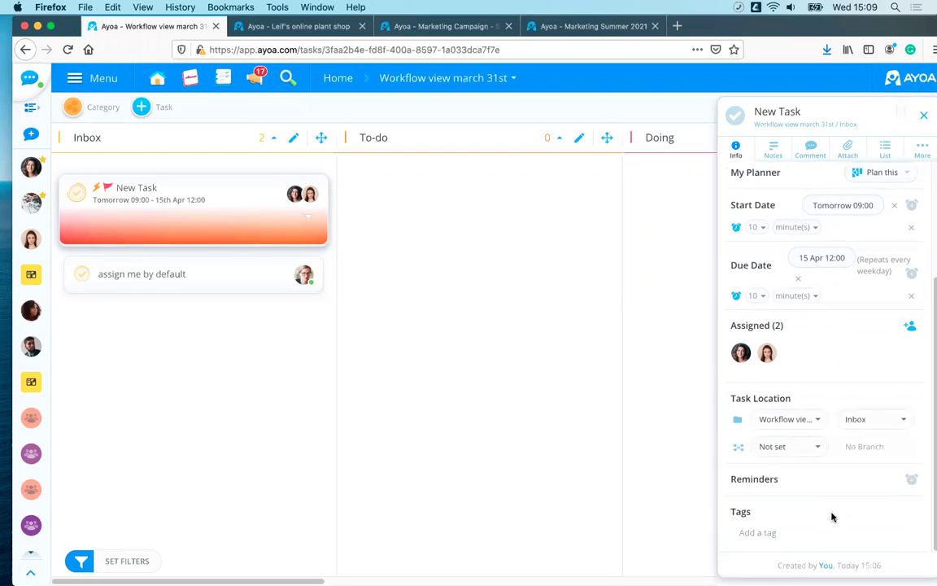
left_click(911, 479)
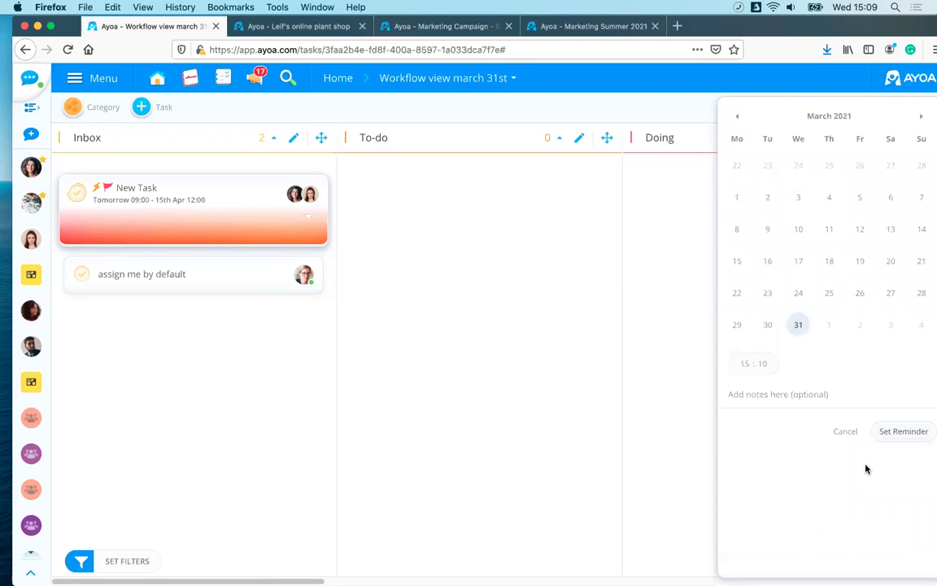
left_click(771, 394)
type("c")
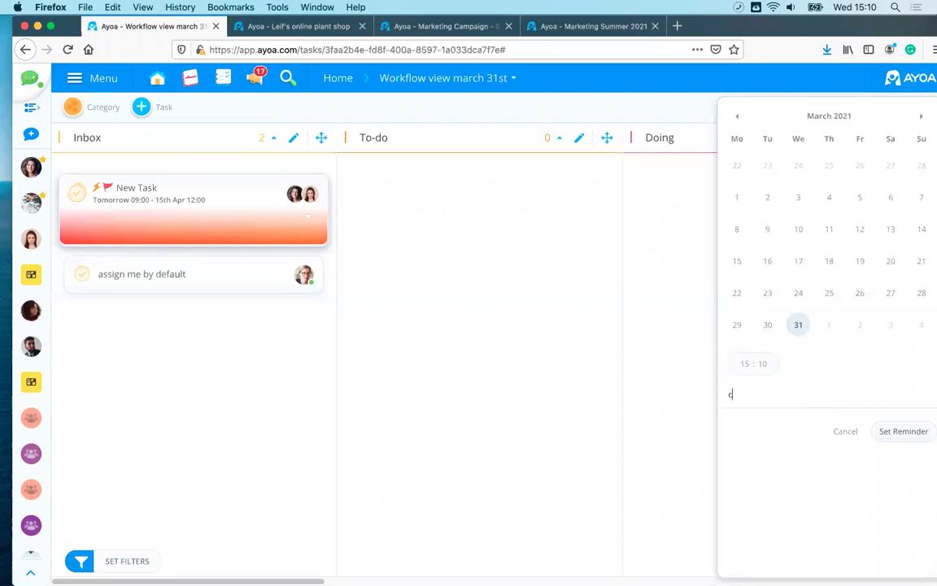
type("heck in on progress")
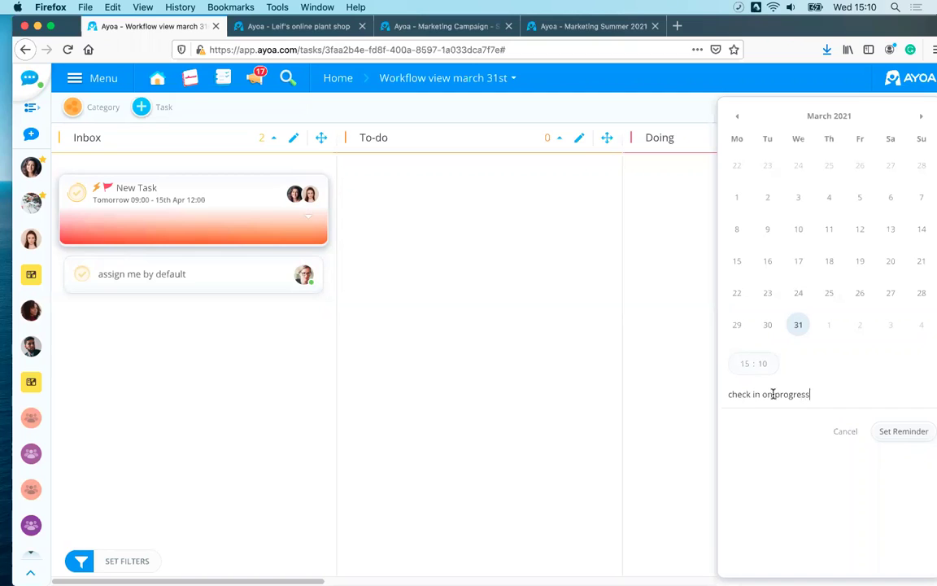
left_click(907, 432)
- Tag New Task with the existing tag "marketing"
scroll(822, 480, "down", 2)
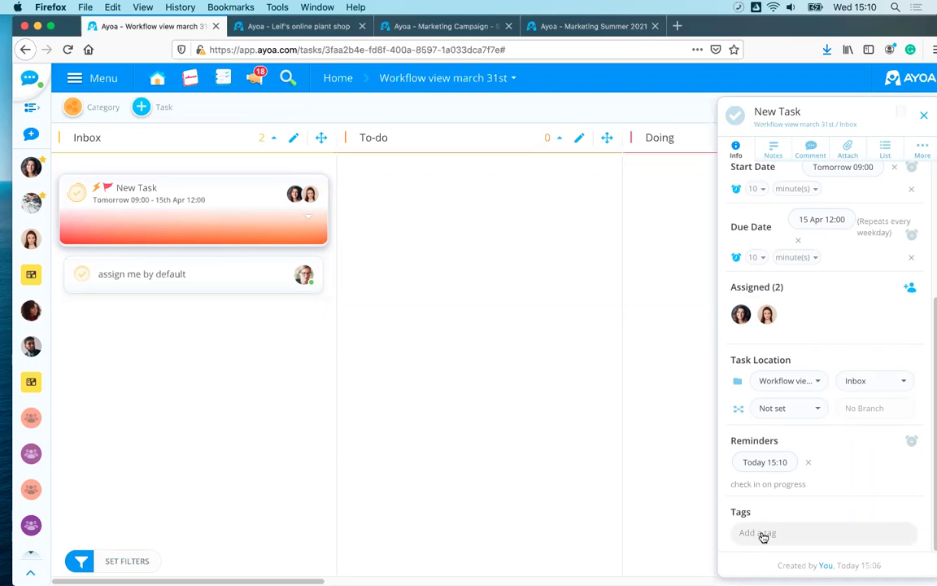
left_click(764, 536)
type("marketi")
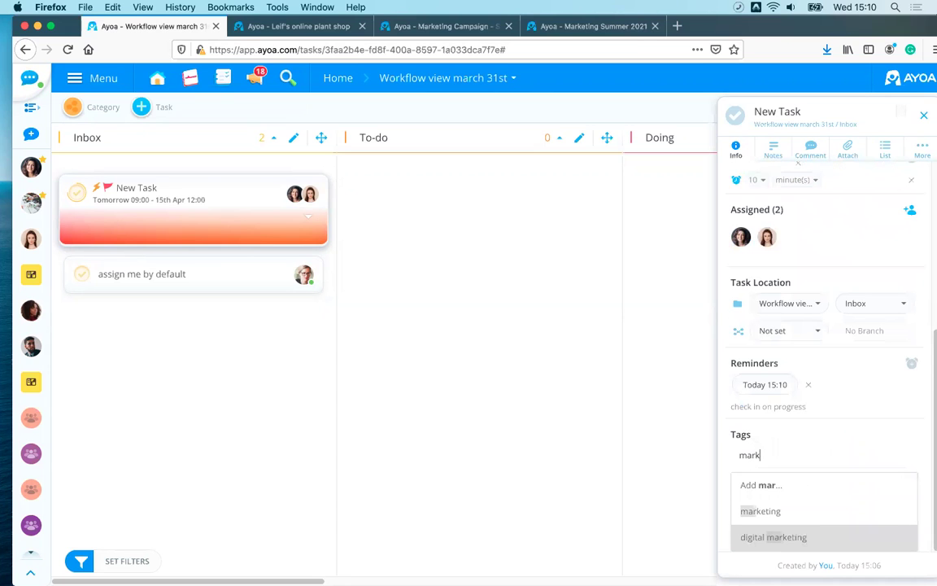
left_click(766, 512)
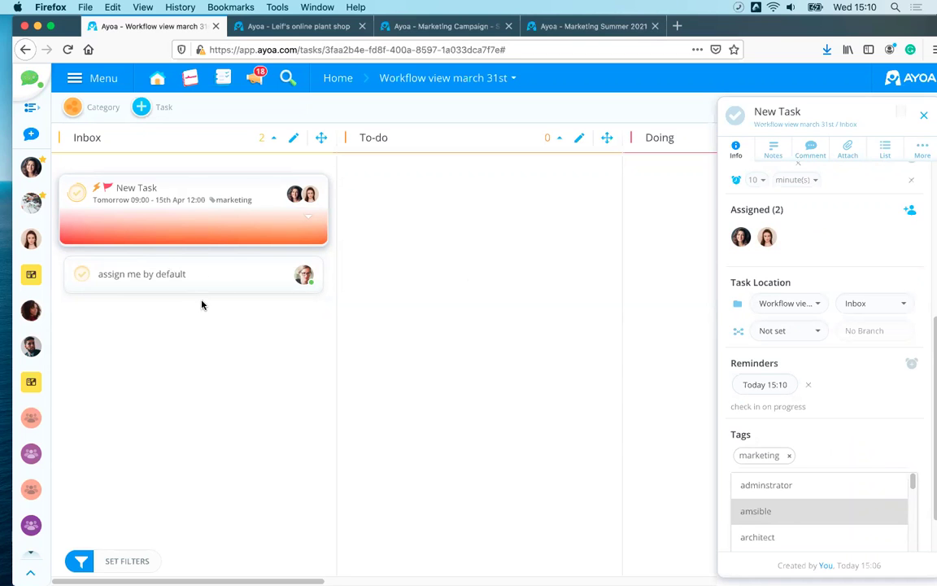
- Show the board's filter options and reopen New Task's details
left_click(80, 561)
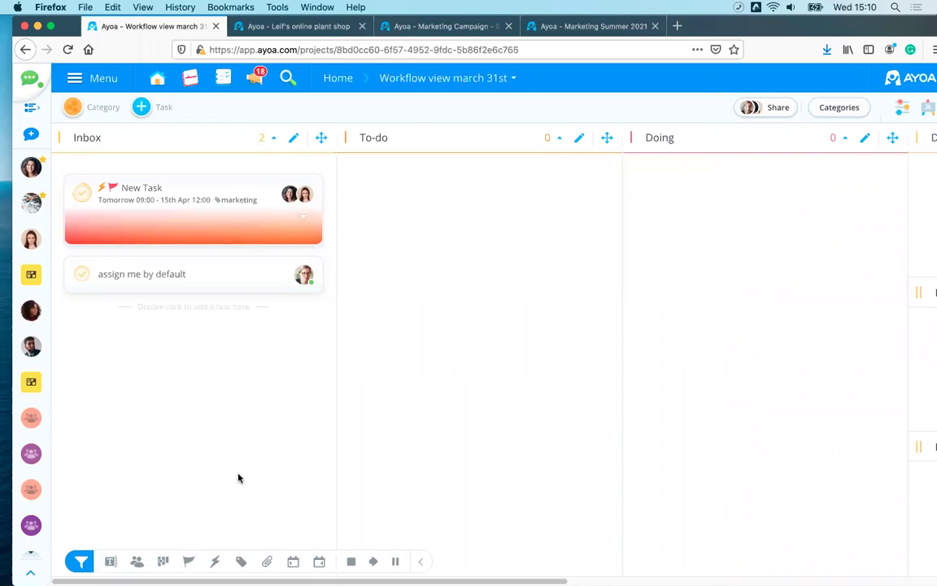
left_click(234, 222)
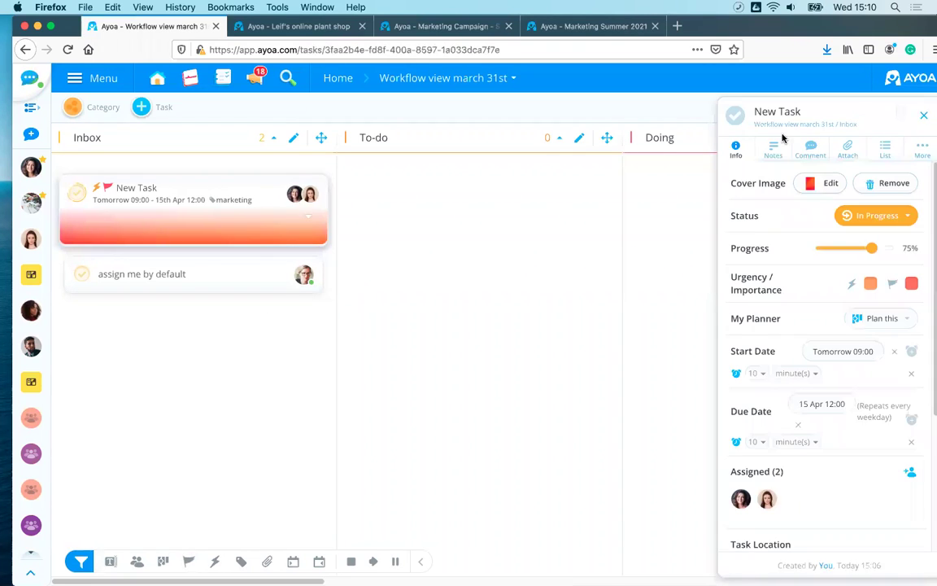
- Post the comment "update" on New Task, mentioning one of the assigned collaborators
left_click(774, 149)
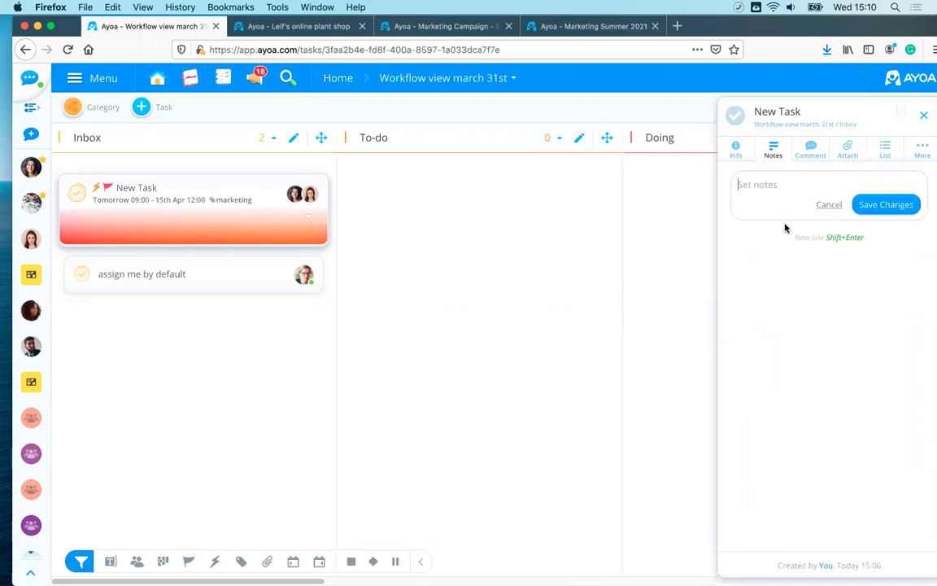
left_click(811, 149)
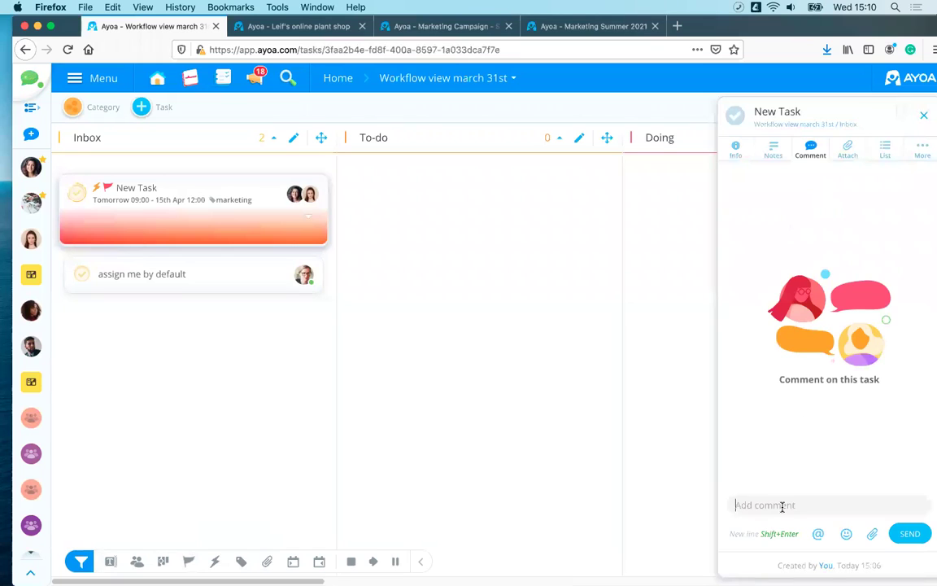
left_click(820, 534)
left_click(813, 398)
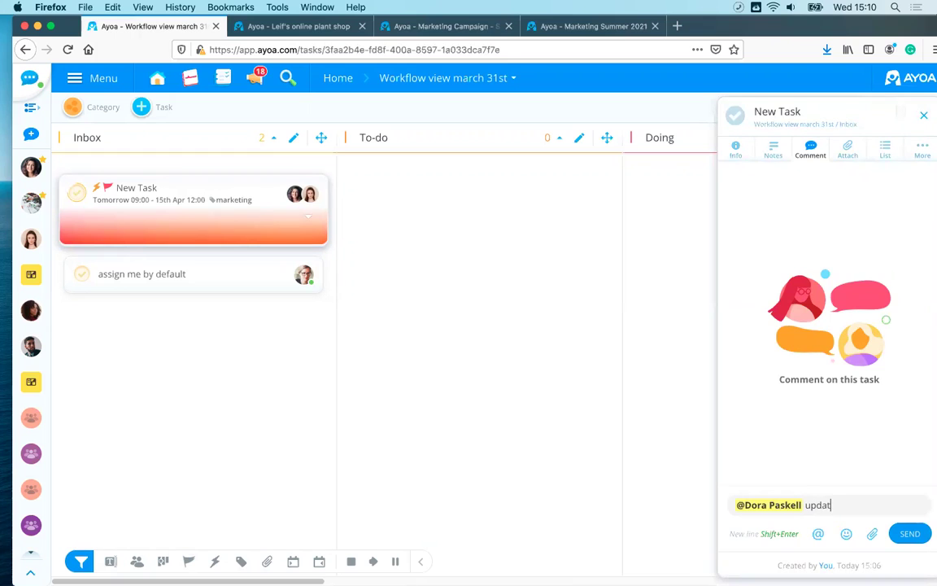
type("update")
key("Return")
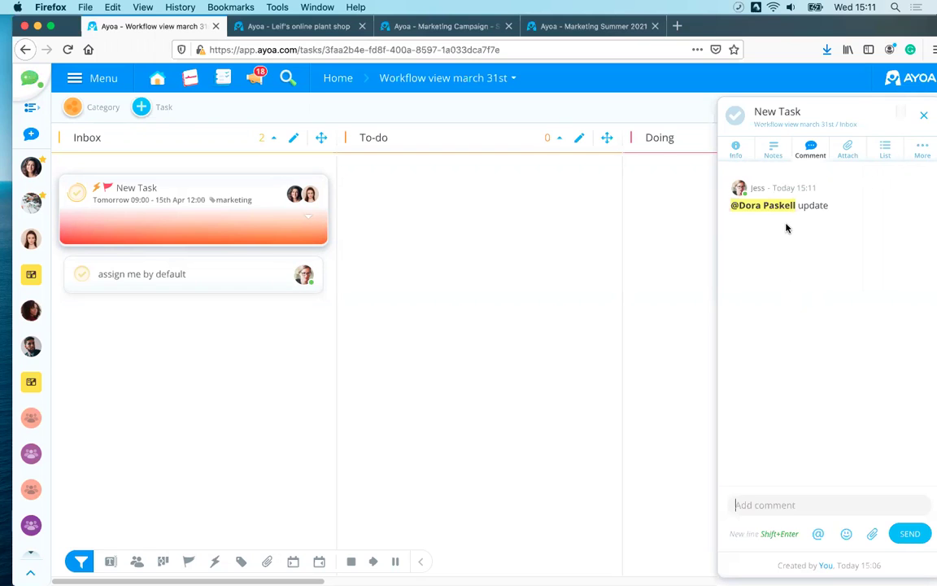
- Add the checklist items "one", "two" and "three" to New Task
left_click(848, 148)
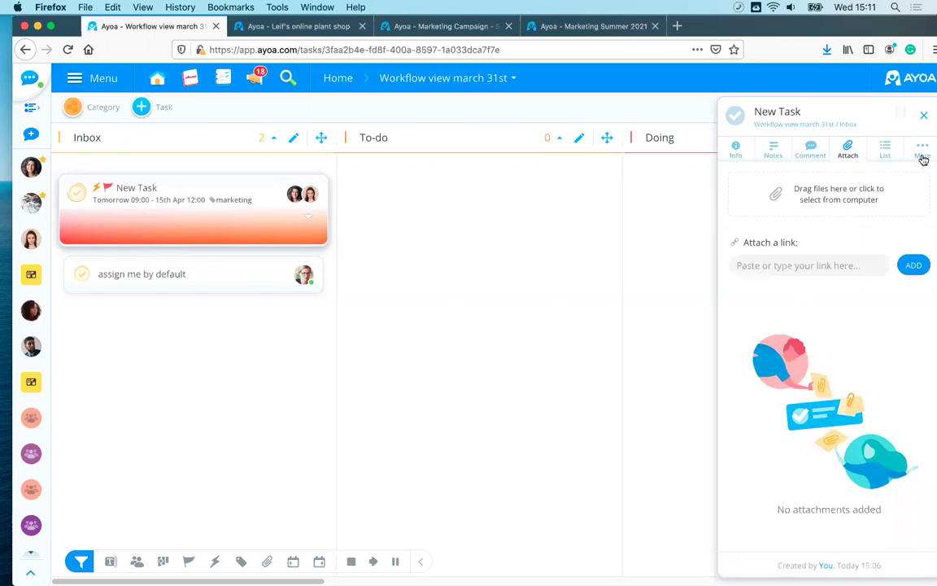
left_click(884, 151)
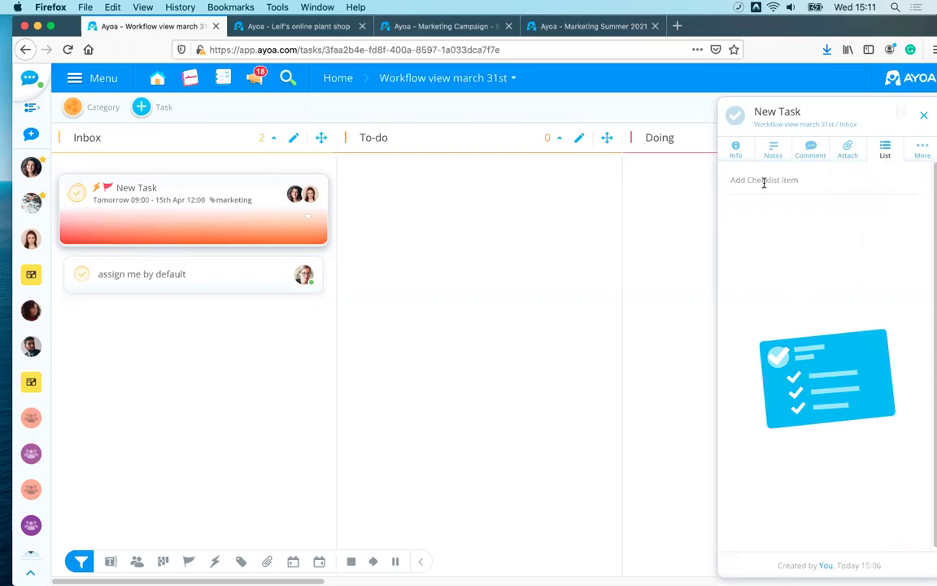
type("omn")
type("e")
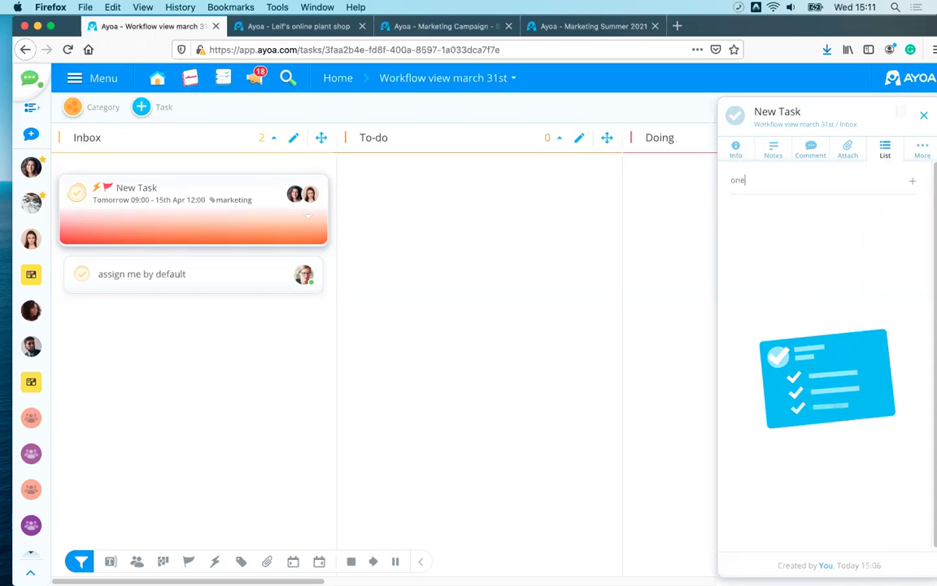
key("Return")
type("t")
type("wo")
key("Return")
type("three")
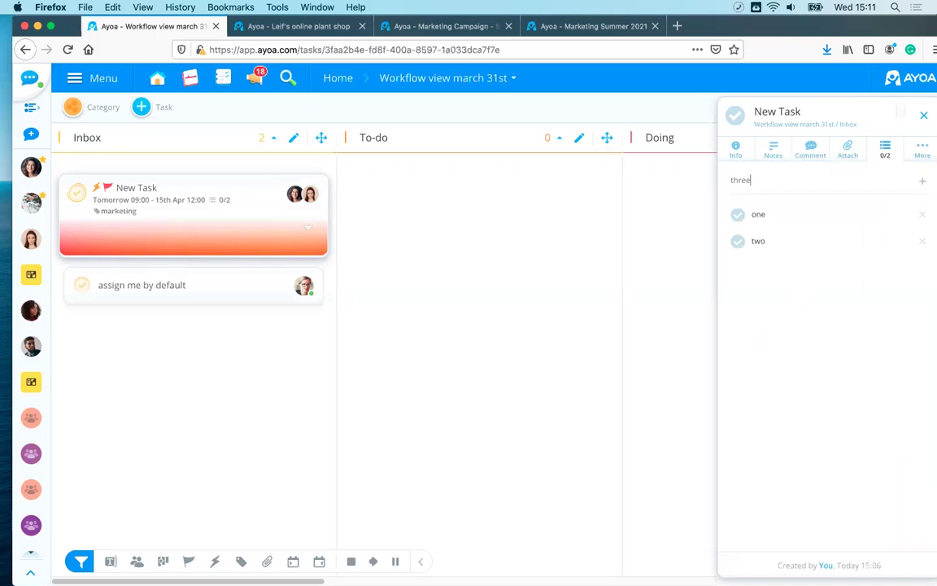
key("Return")
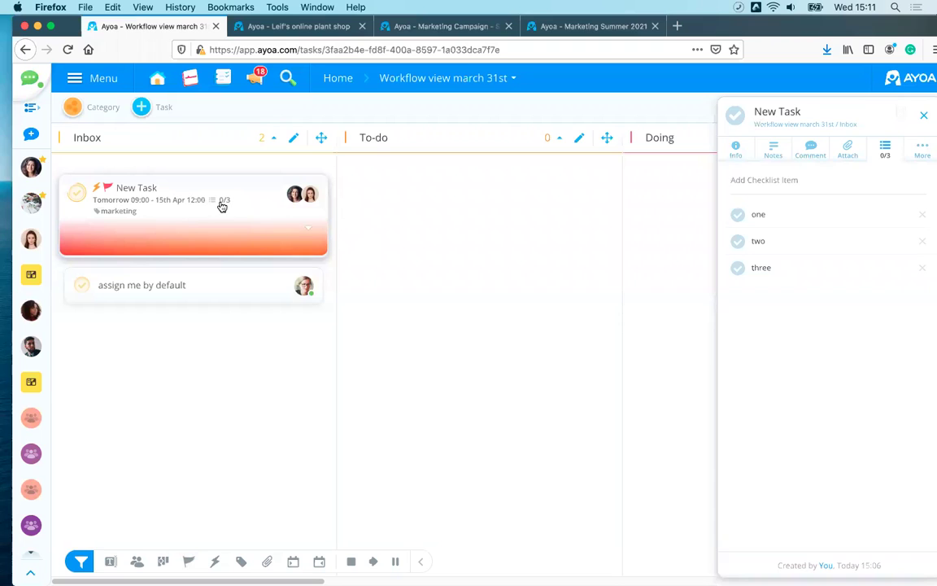
- Mark the checklist items "one" and "two" as done, and clear both marks again
left_click(739, 216)
left_click(739, 242)
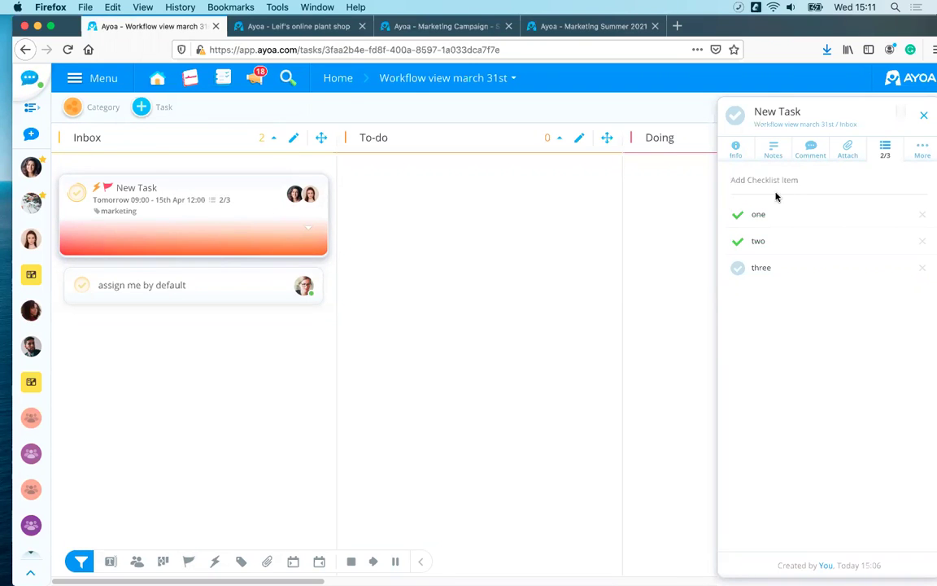
left_click(921, 151)
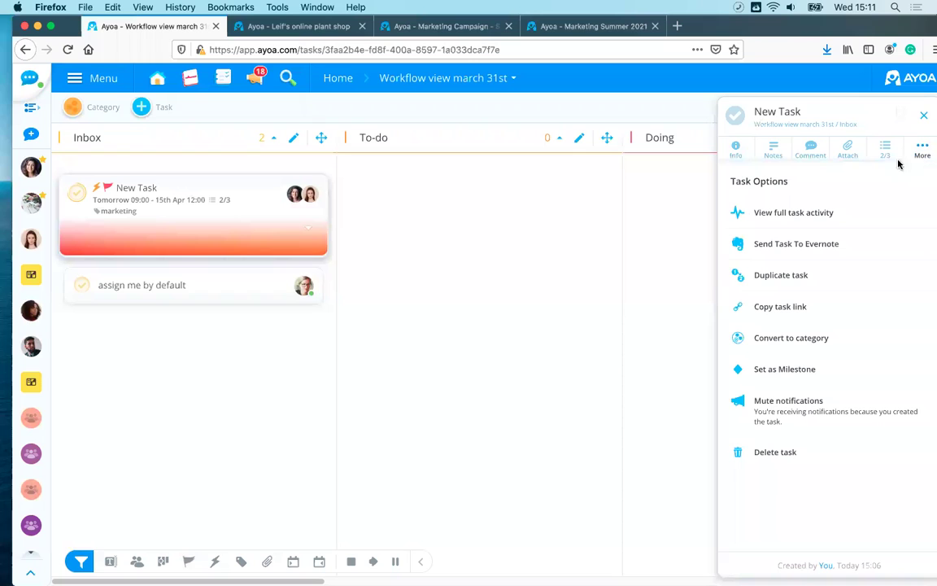
left_click(884, 149)
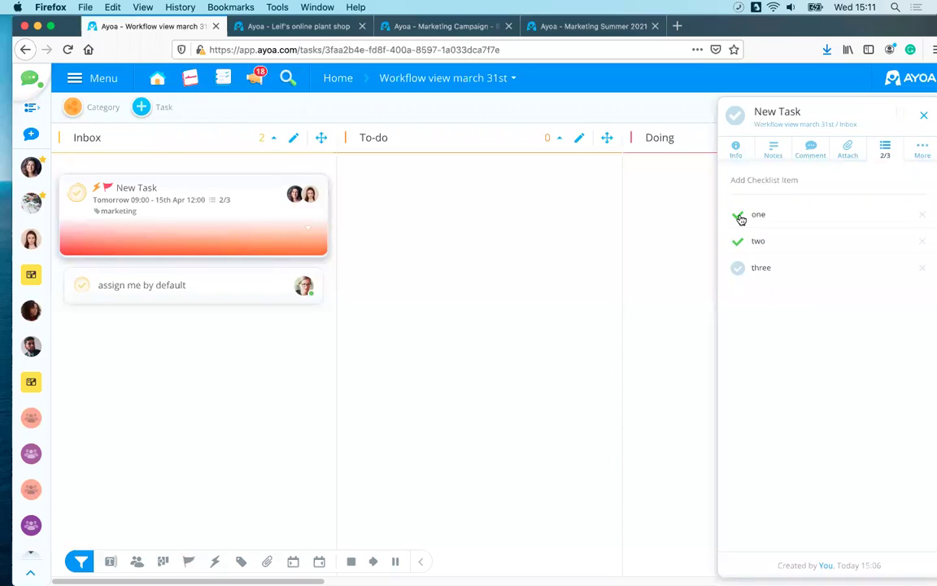
left_click(738, 242)
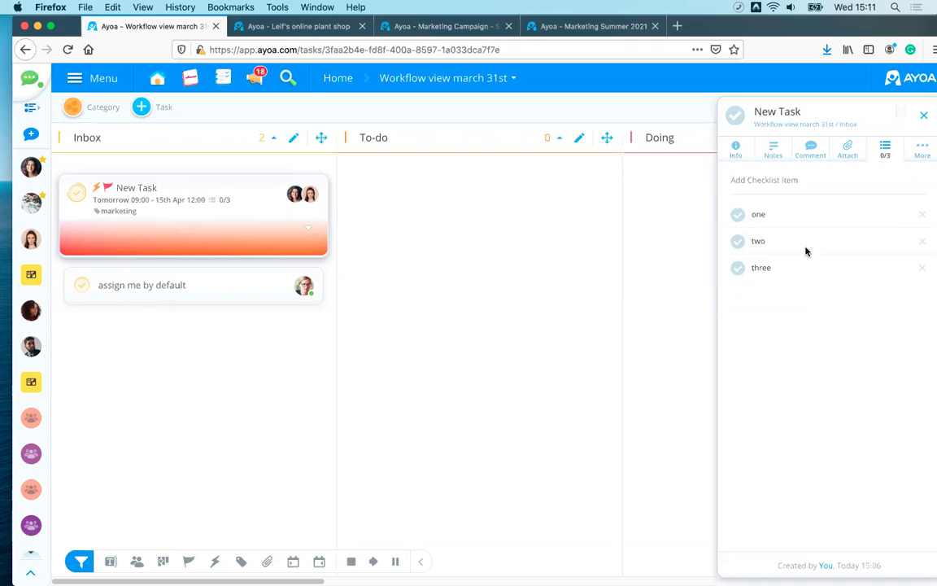
- Convert New Task and its checklist items into a category with tasks
left_click(920, 151)
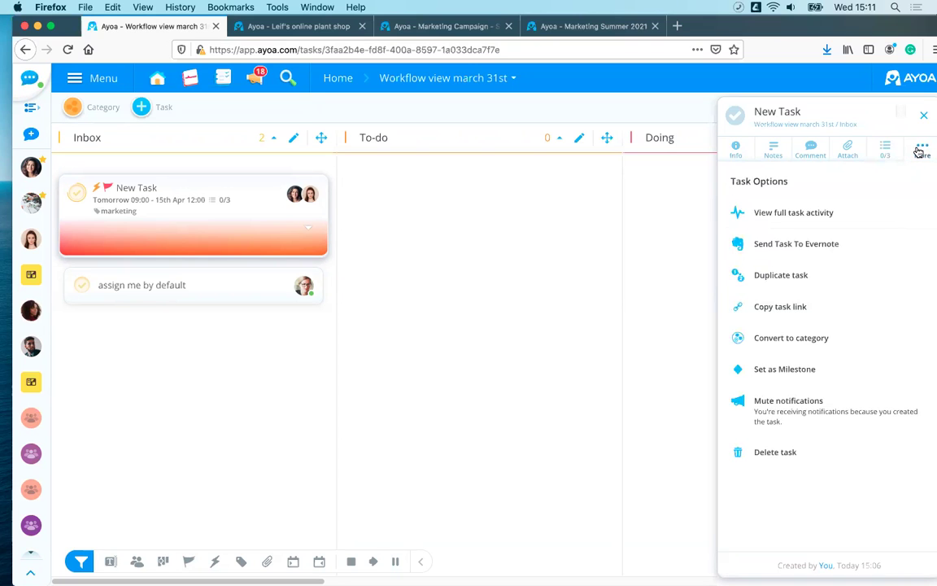
left_click(784, 342)
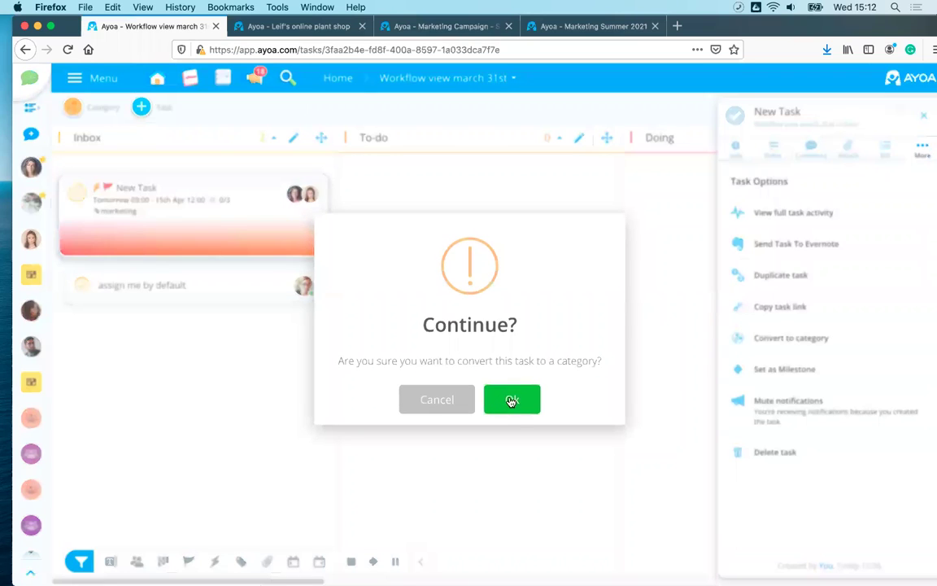
left_click(511, 399)
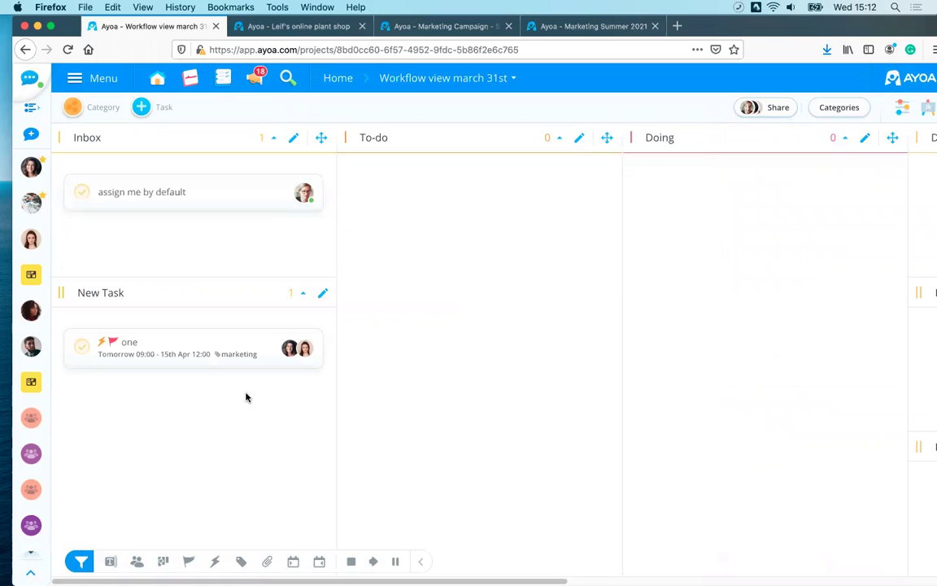
- Set the status of task "one" in the New Task category to Completed and close its details
left_click(167, 358)
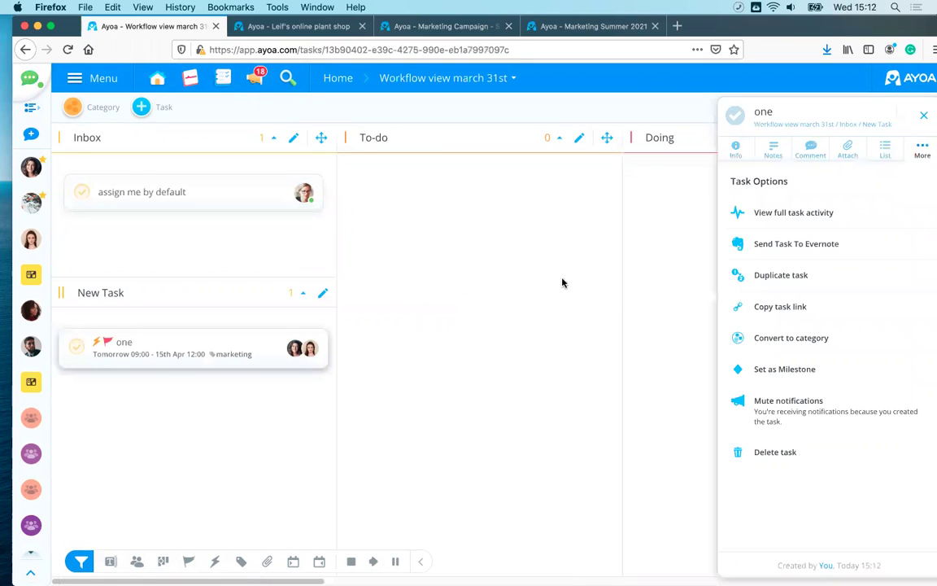
left_click(733, 152)
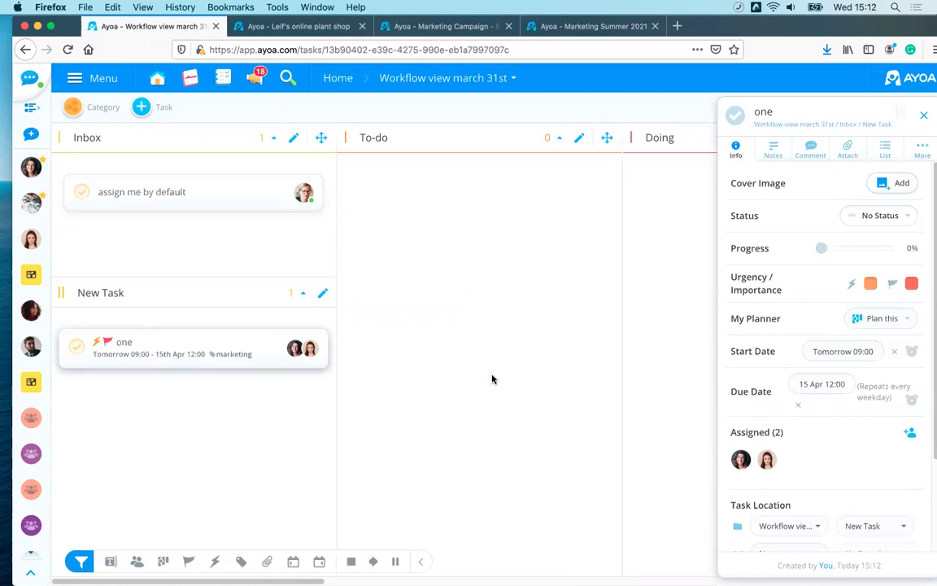
left_click(925, 118)
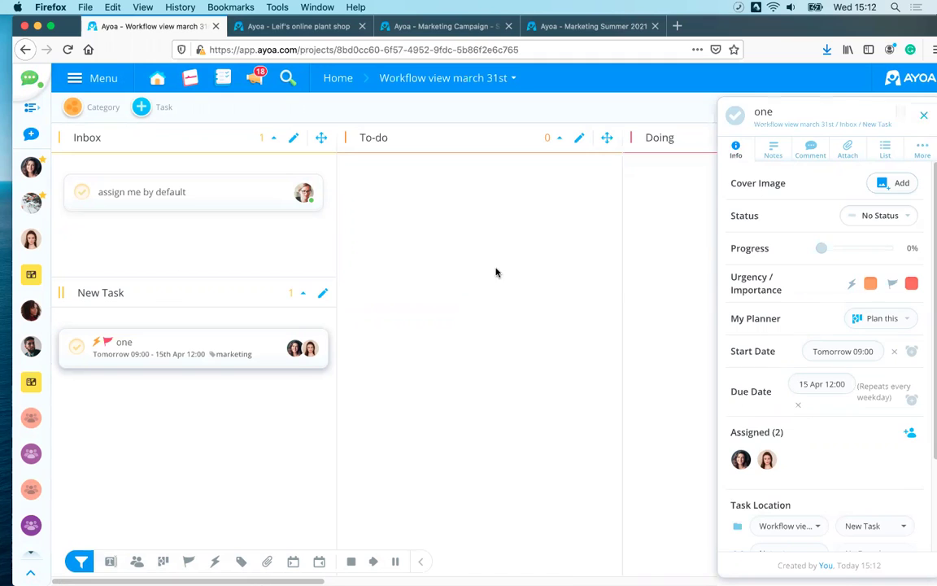
left_click(221, 358)
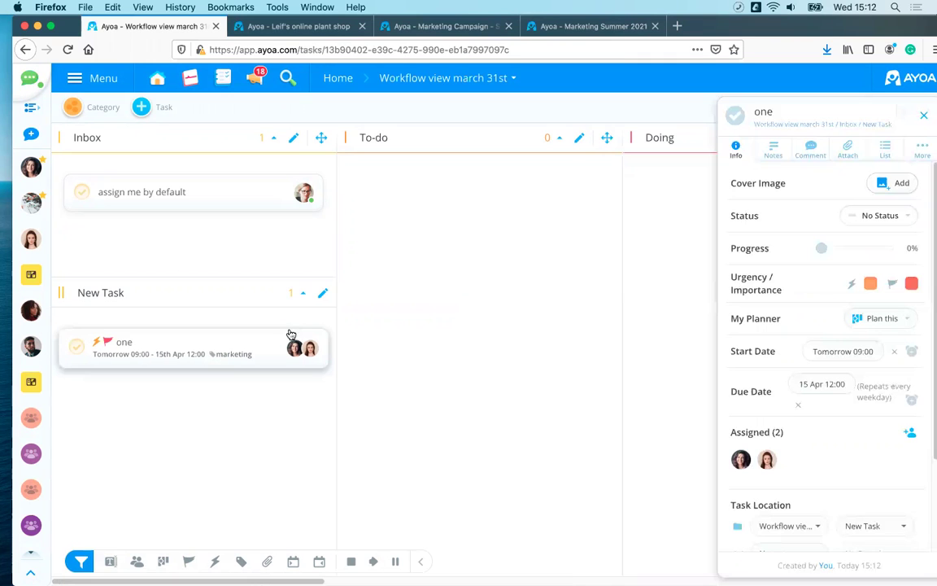
left_click(879, 217)
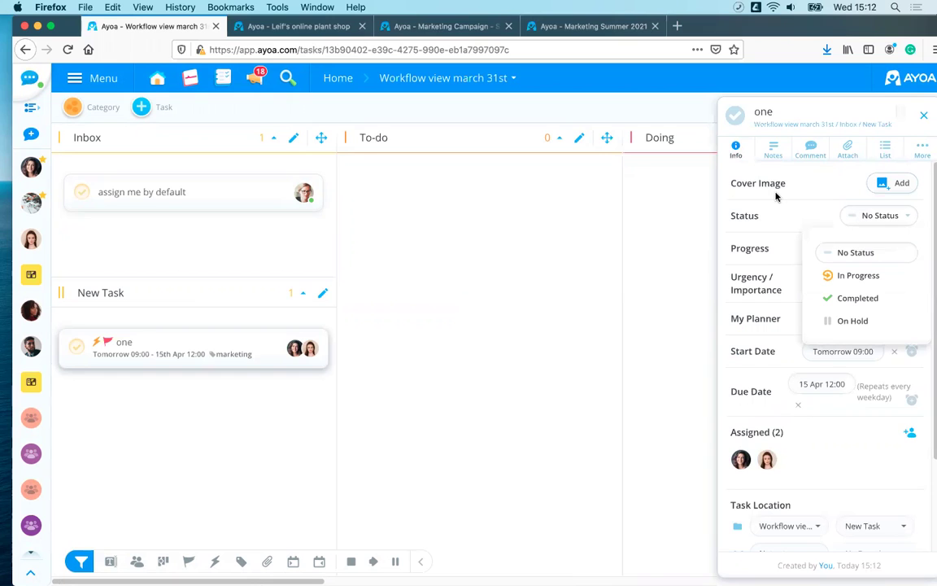
left_click(861, 299)
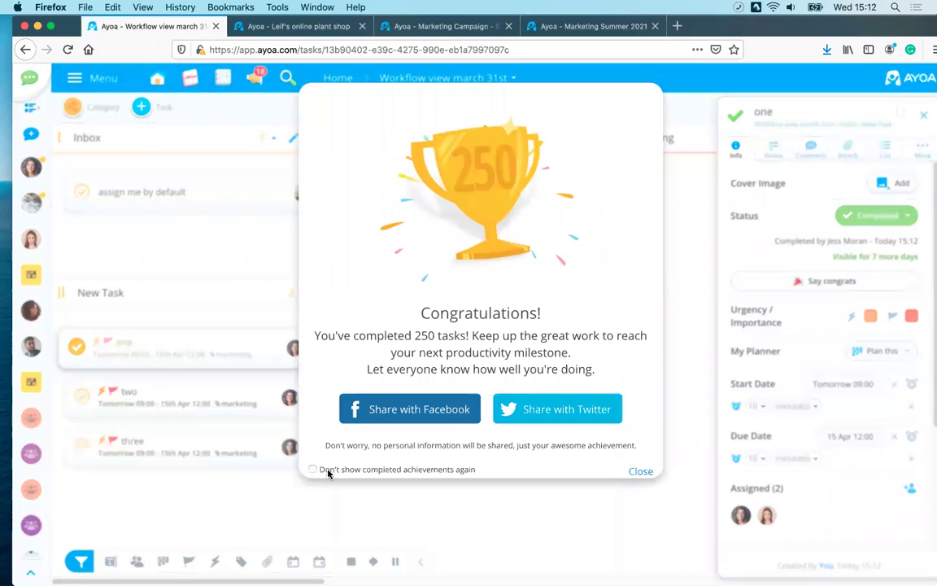
left_click(641, 471)
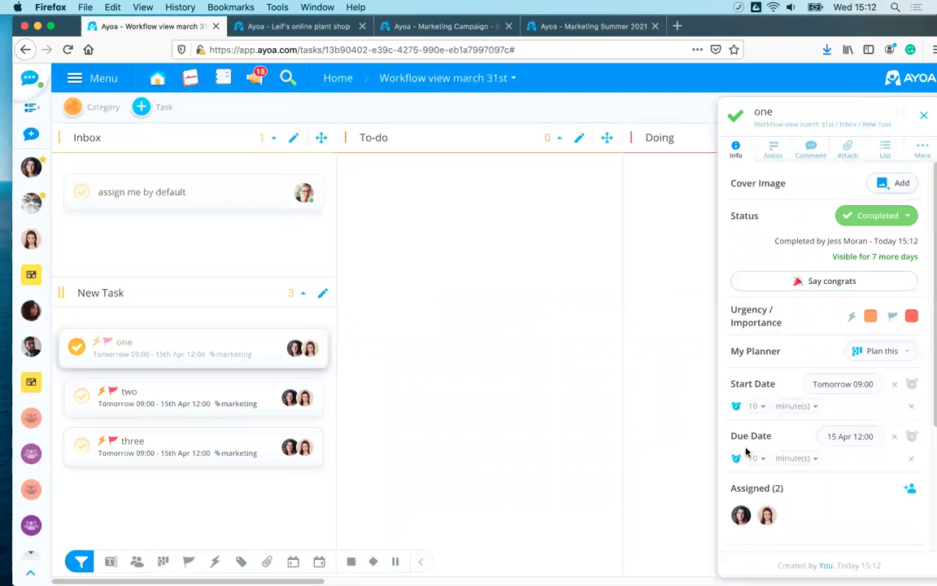
left_click(924, 117)
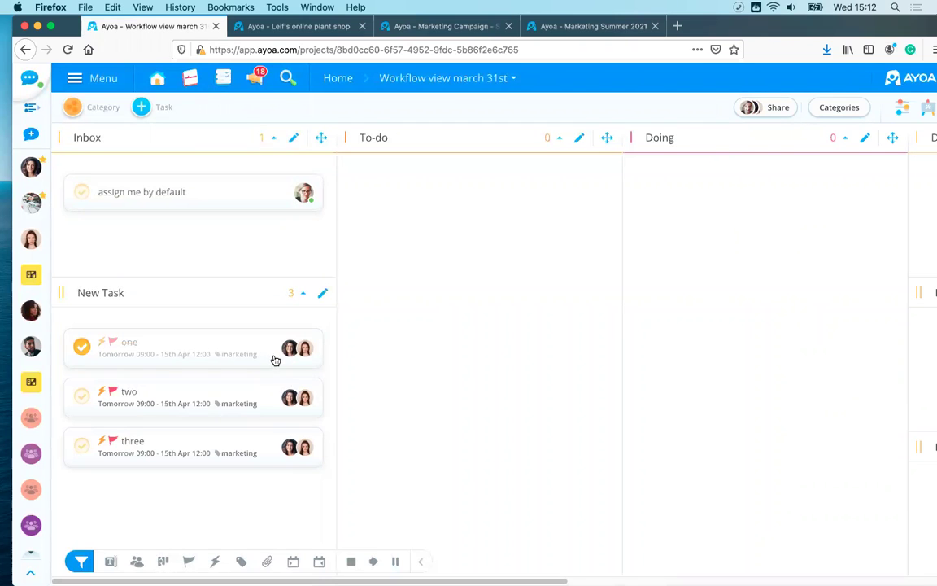
- Check the app settings for how long completed tasks stay shown and which periods are available
left_click(89, 77)
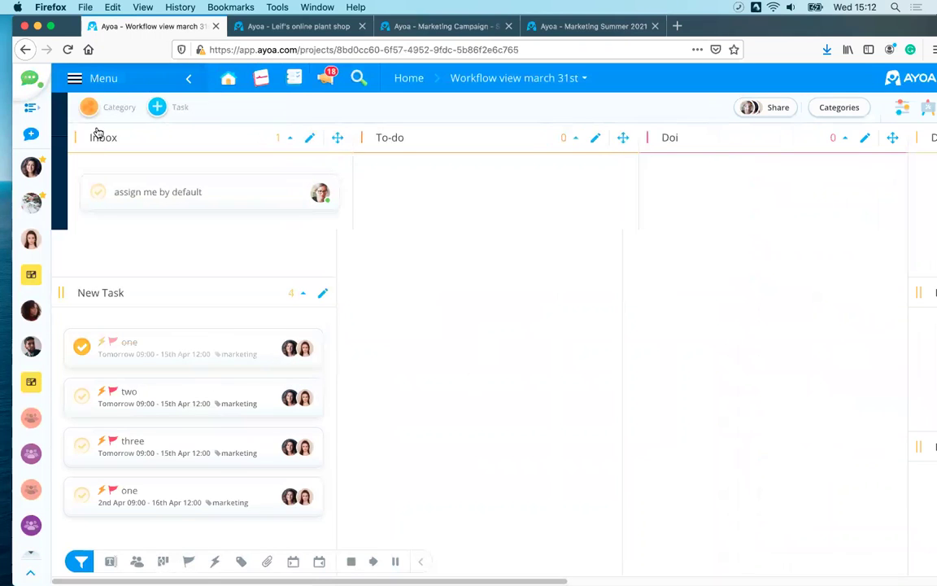
left_click(160, 537)
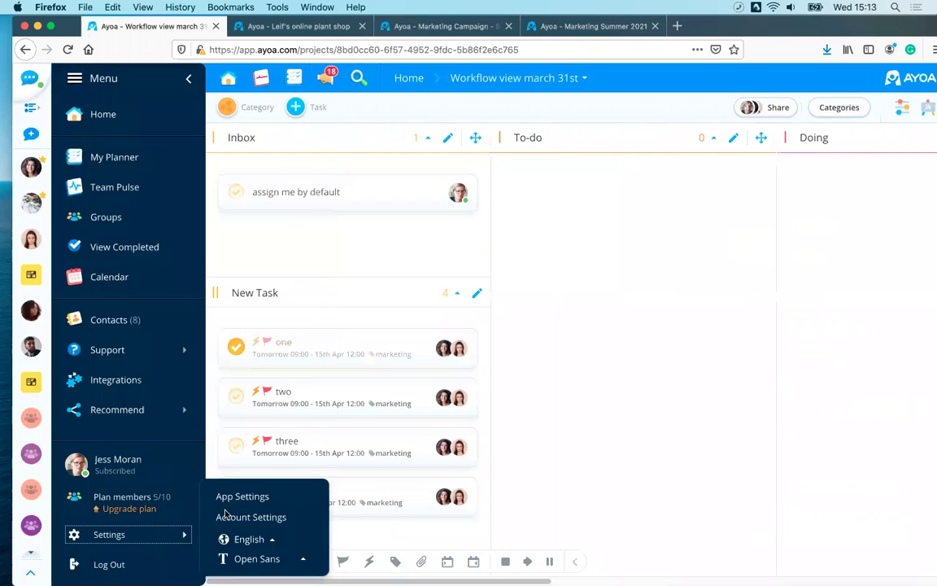
left_click(243, 497)
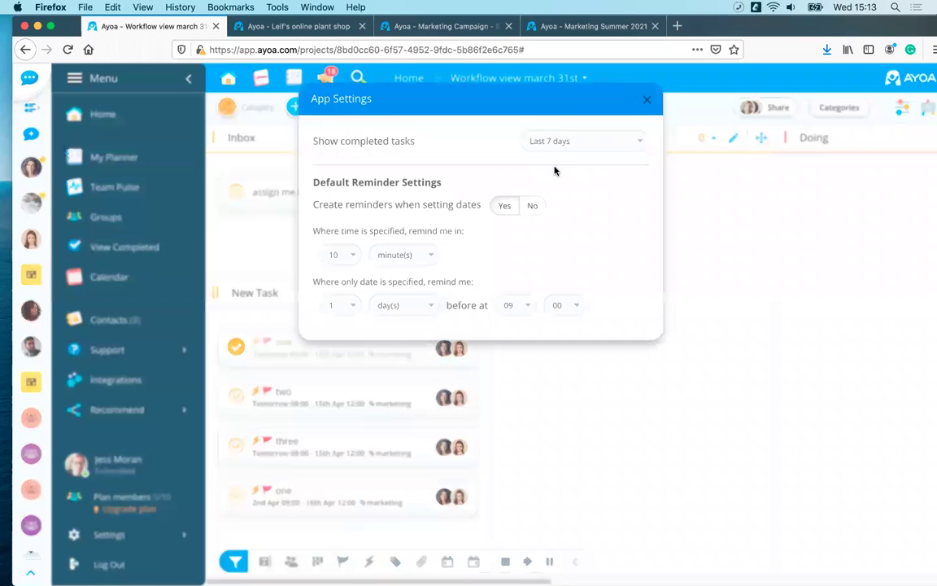
left_click(557, 143)
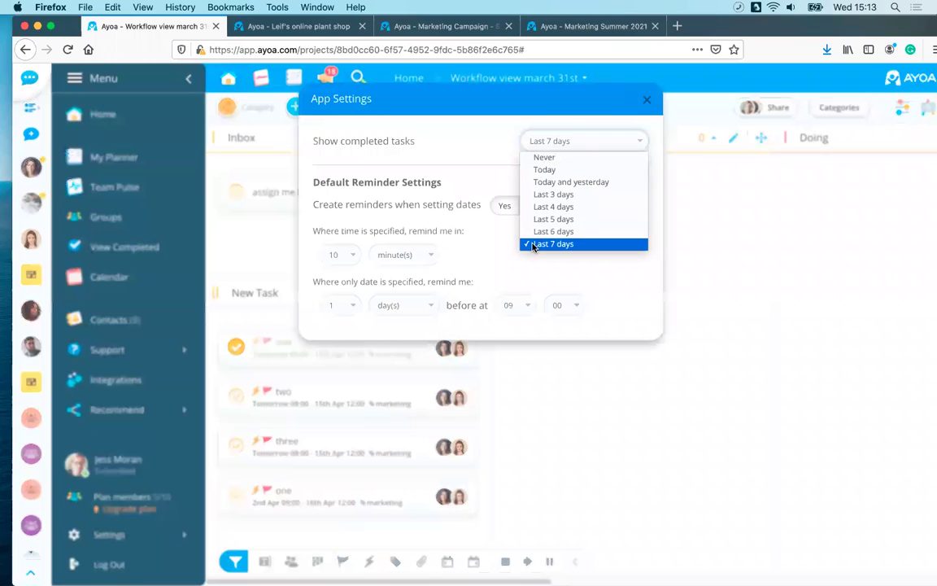
left_click(654, 108)
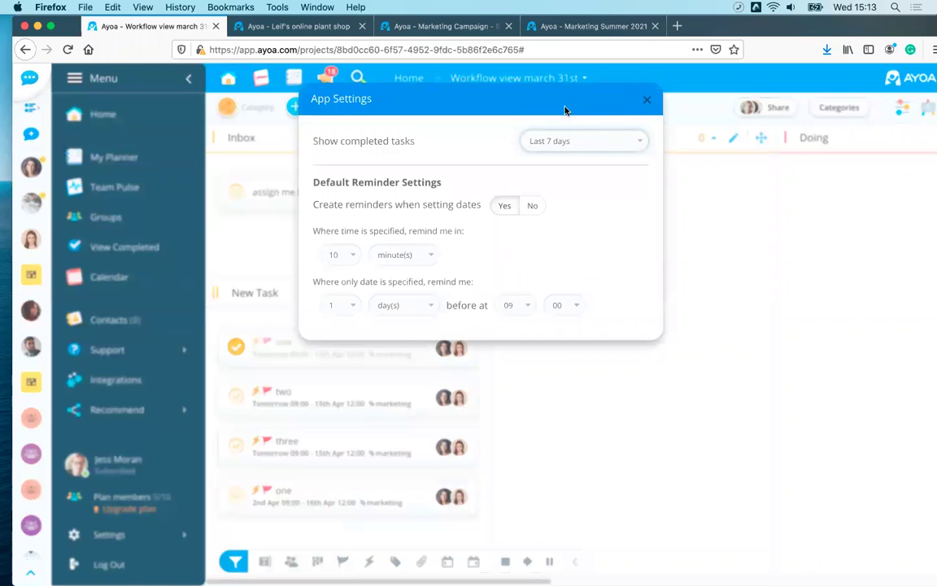
left_click(644, 104)
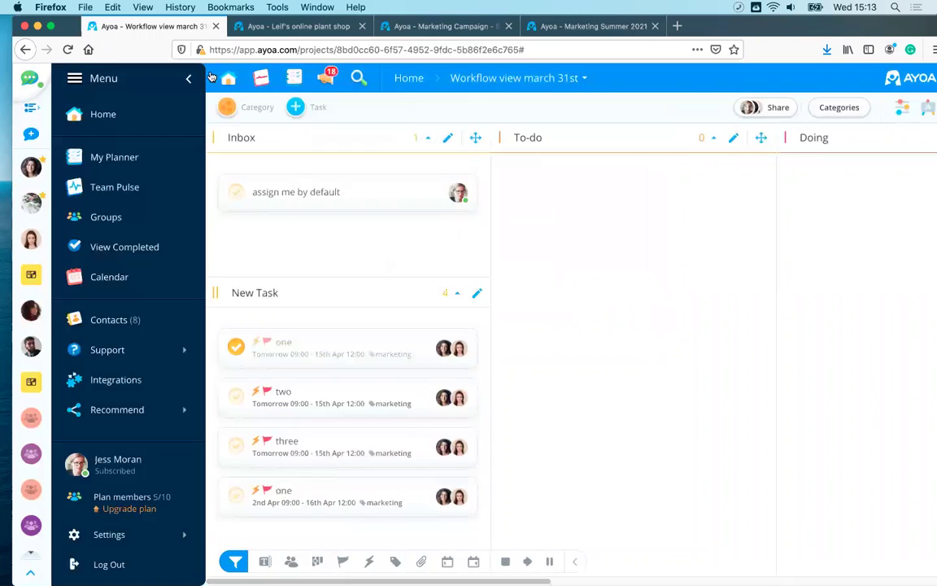
left_click(188, 78)
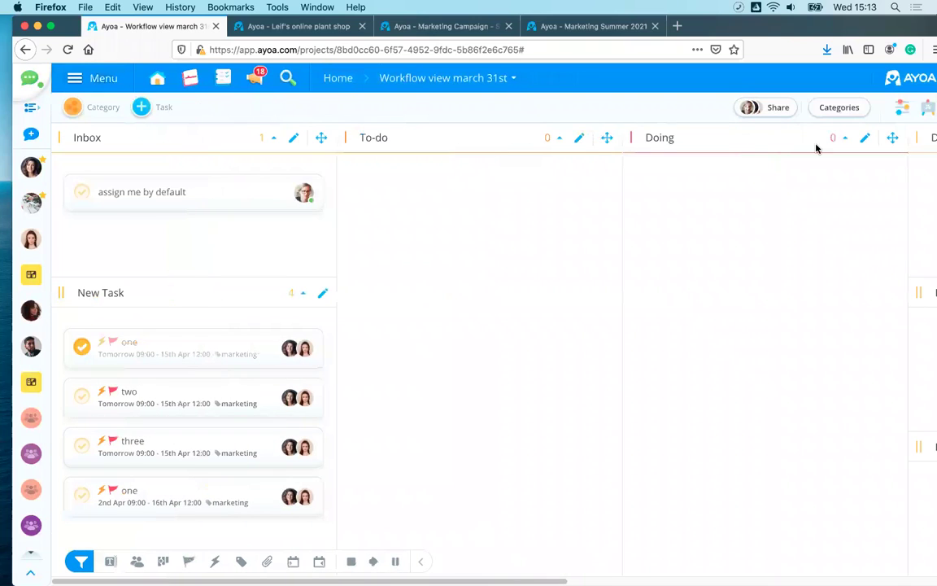
- Switch the board type to Completed to list the board's finished tasks
left_click(905, 109)
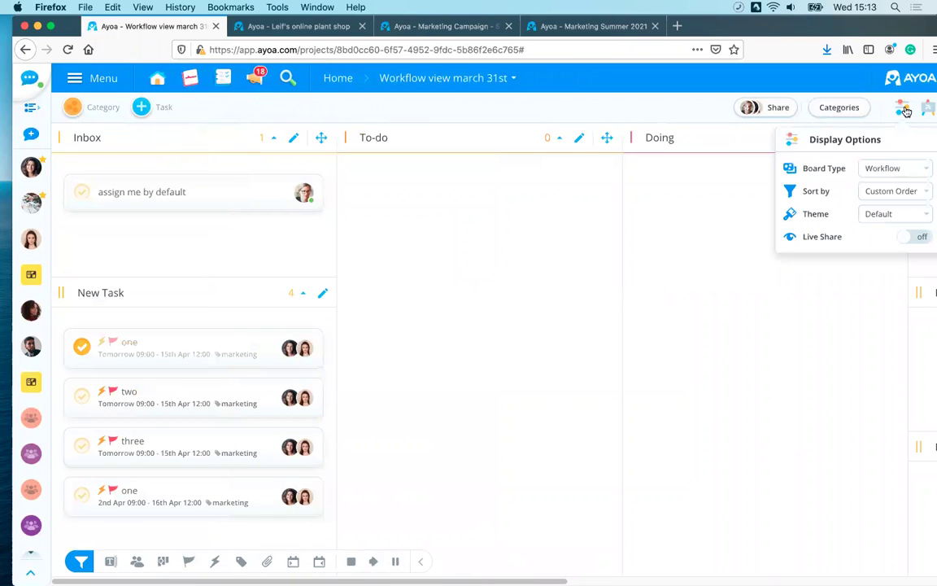
left_click(876, 170)
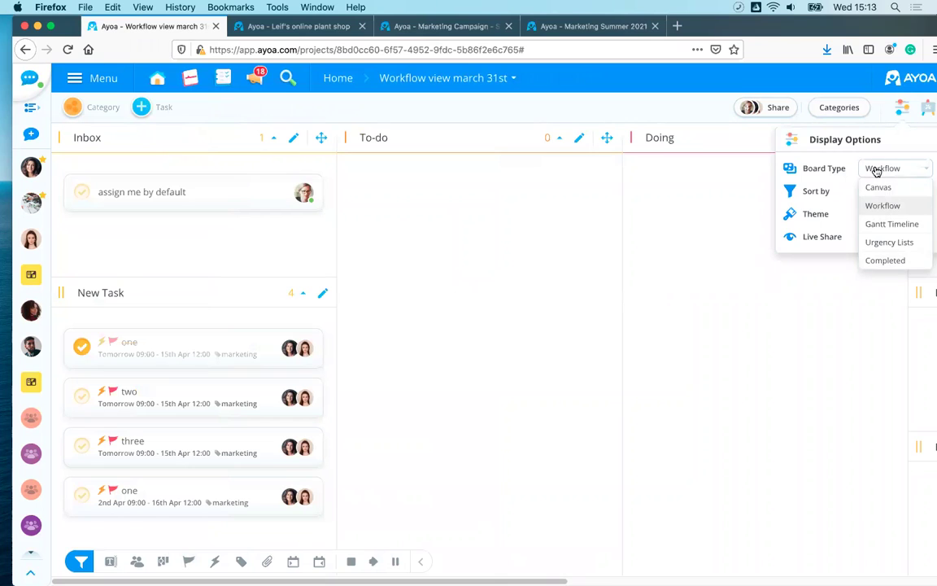
double_click(898, 267)
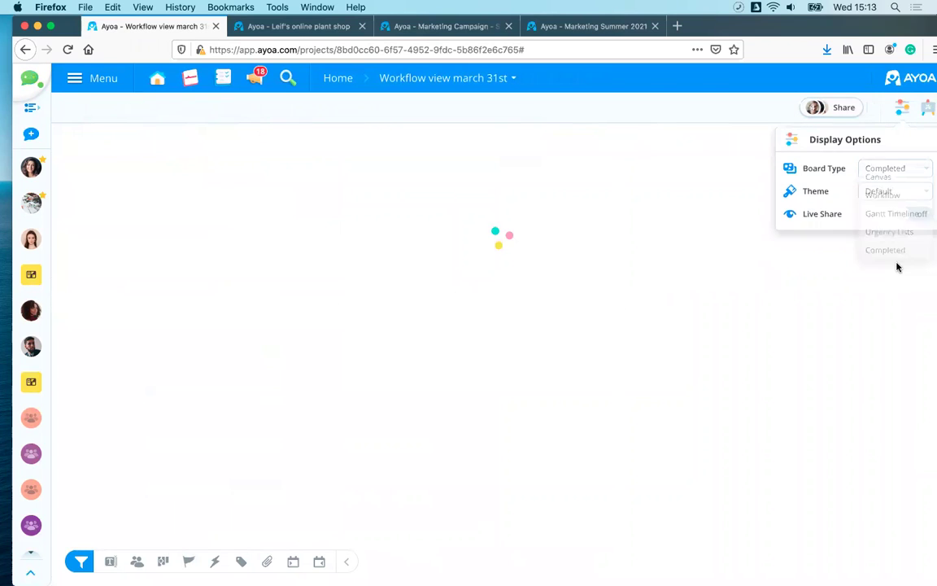
left_click(804, 314)
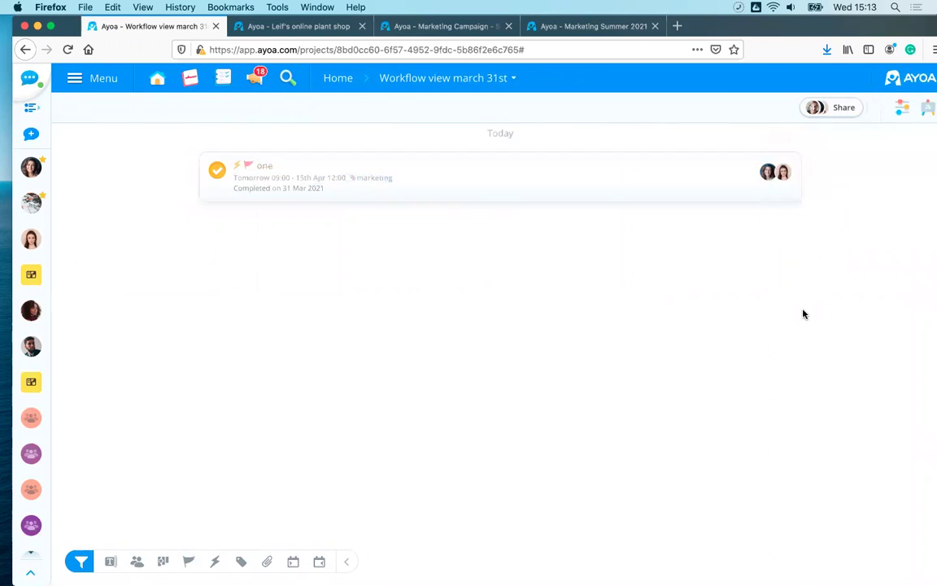
- Set the status of the completed task "one" to In Progress and close its details
left_click(491, 182)
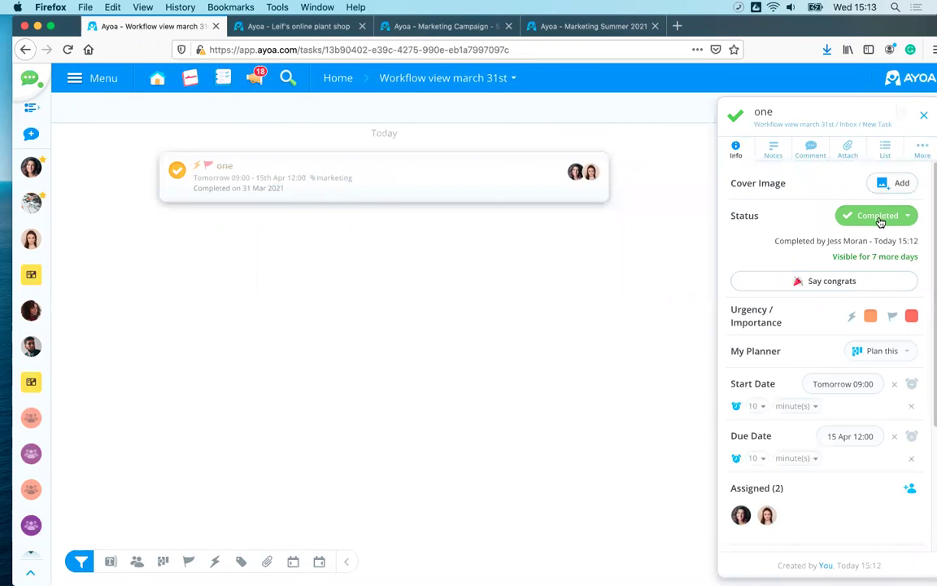
left_click(879, 218)
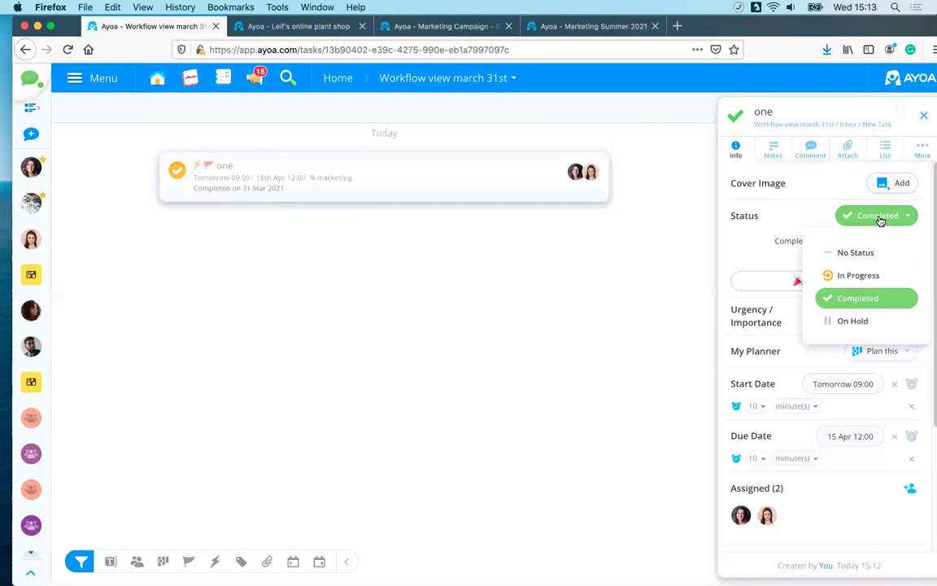
left_click(860, 277)
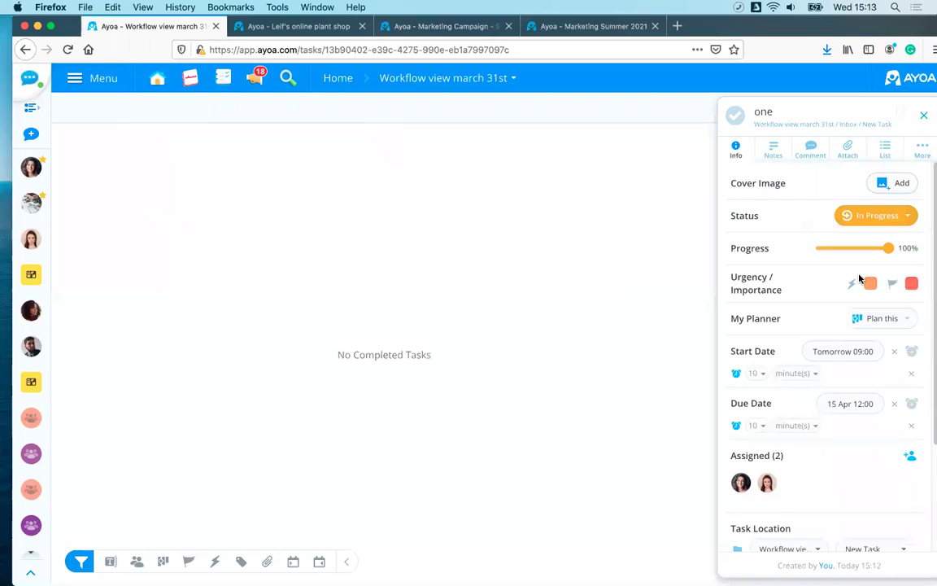
left_click(924, 118)
- Switch the board type to Workflow and close the display options
left_click(901, 108)
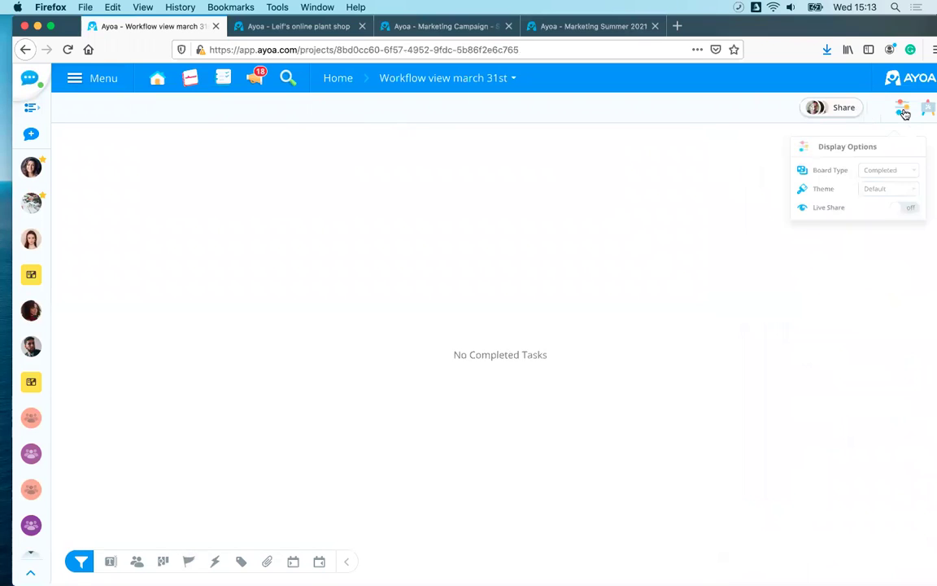
left_click(895, 171)
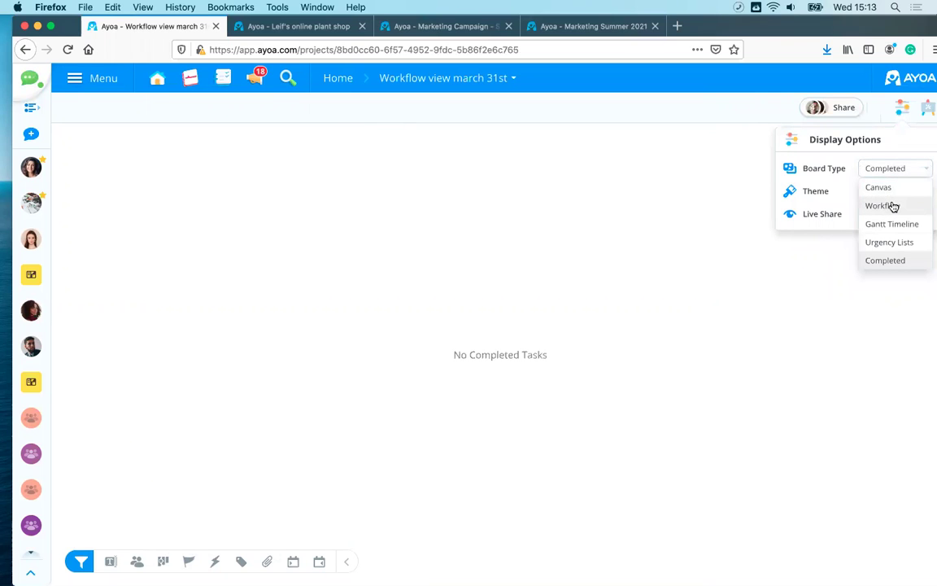
left_click(882, 206)
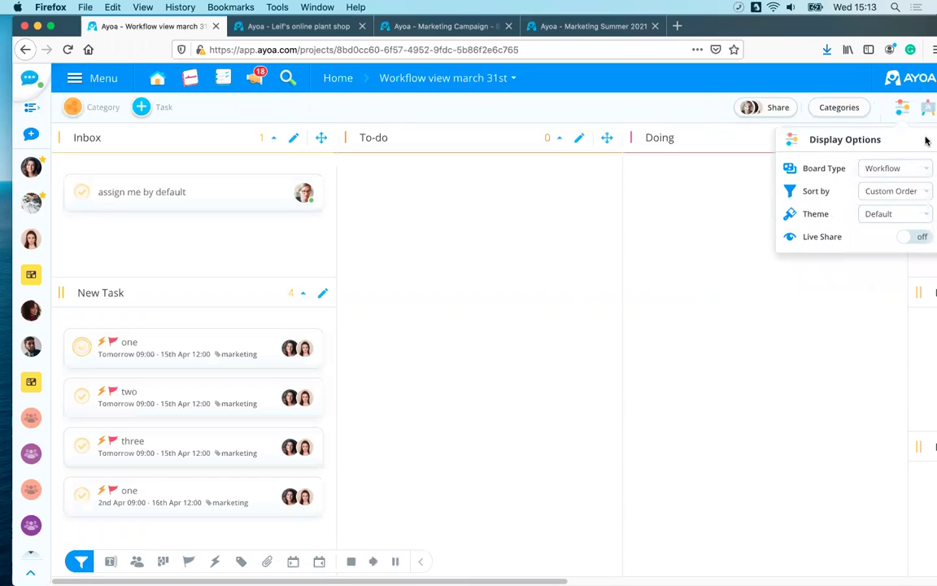
left_click(901, 110)
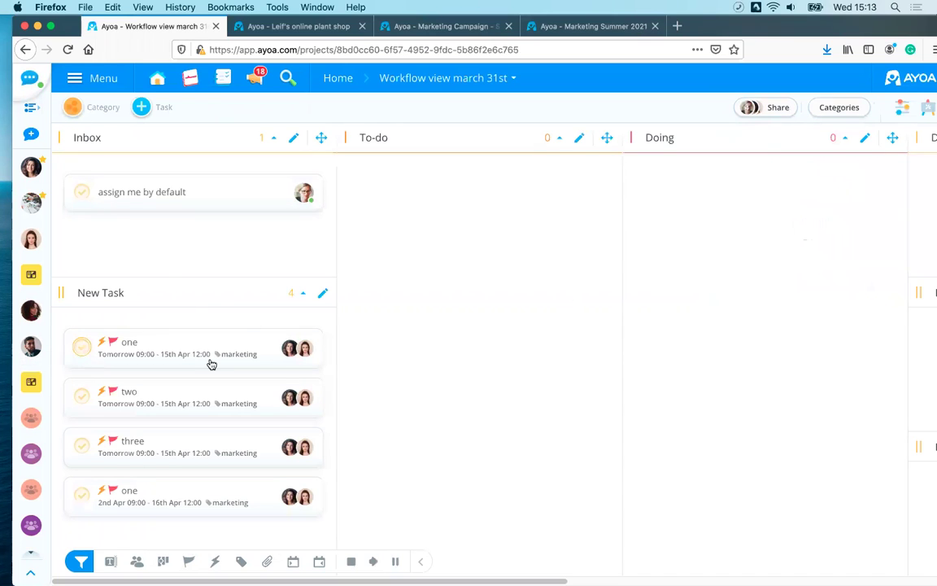
- Go to the Leif's online plant shop whiteboard and dismiss its export and achievement notices
left_click(315, 29)
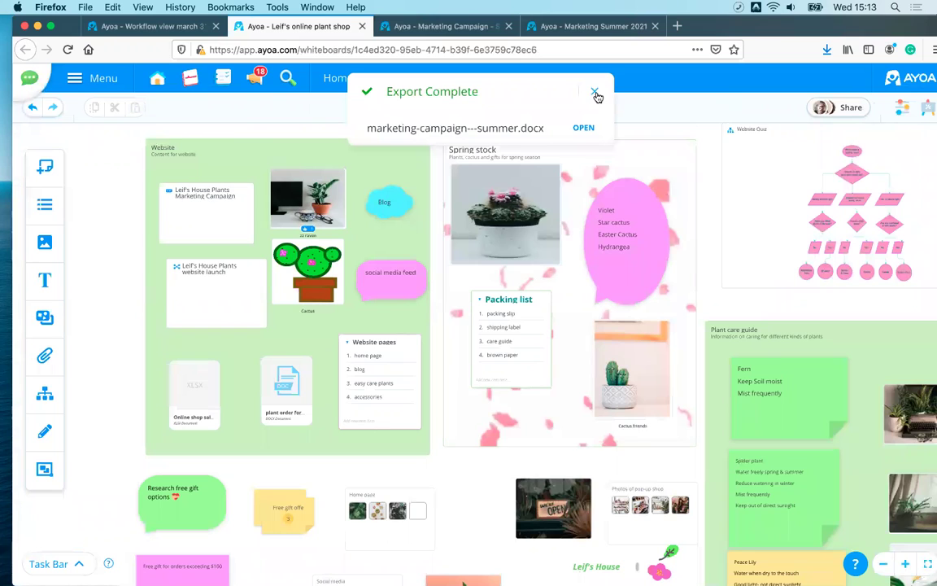
left_click(594, 92)
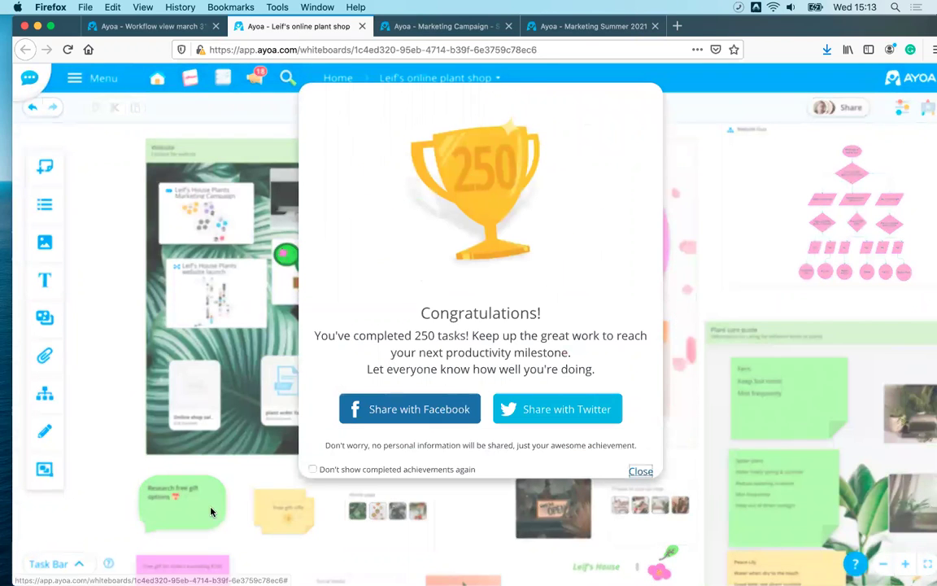
left_click(641, 471)
- Expand the whiteboard's task bar and detach the Marketing Campaign - Spring 2021 task board
scroll(140, 392, "down", 5)
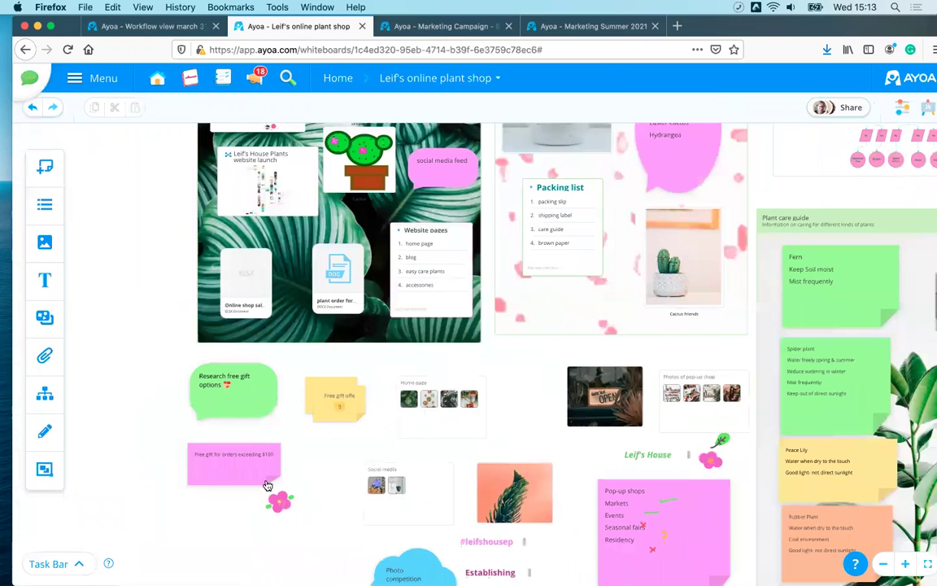
scroll(436, 477, "up", 3)
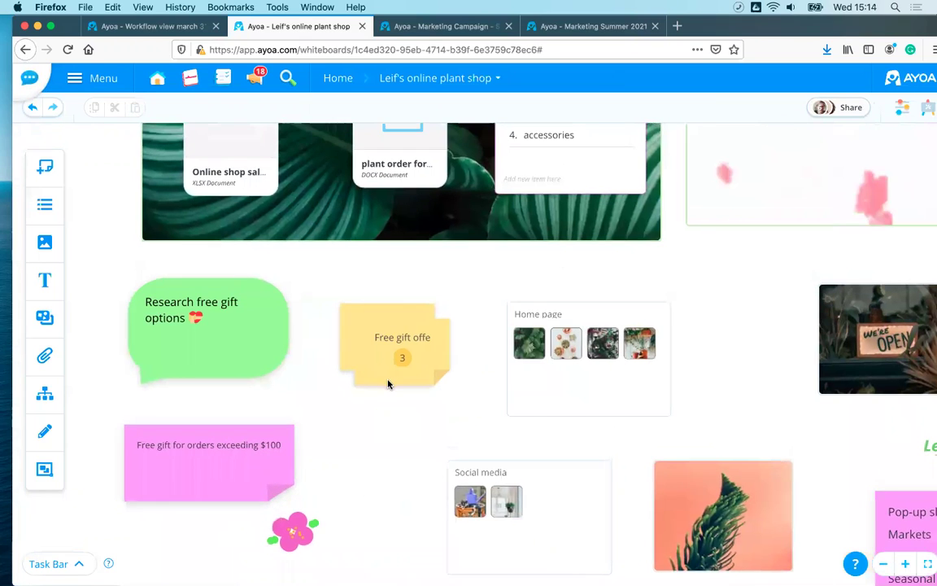
scroll(275, 441, "down", 2)
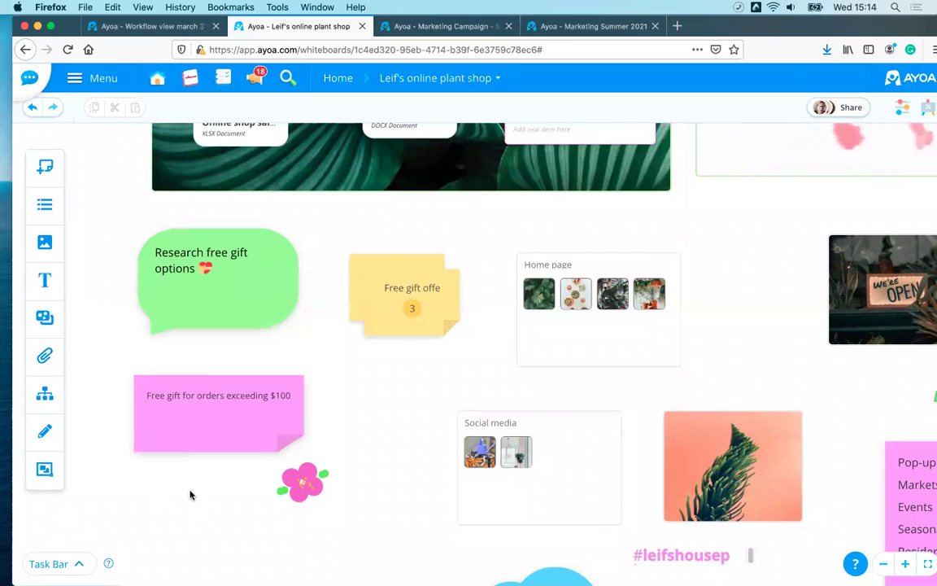
left_click(69, 565)
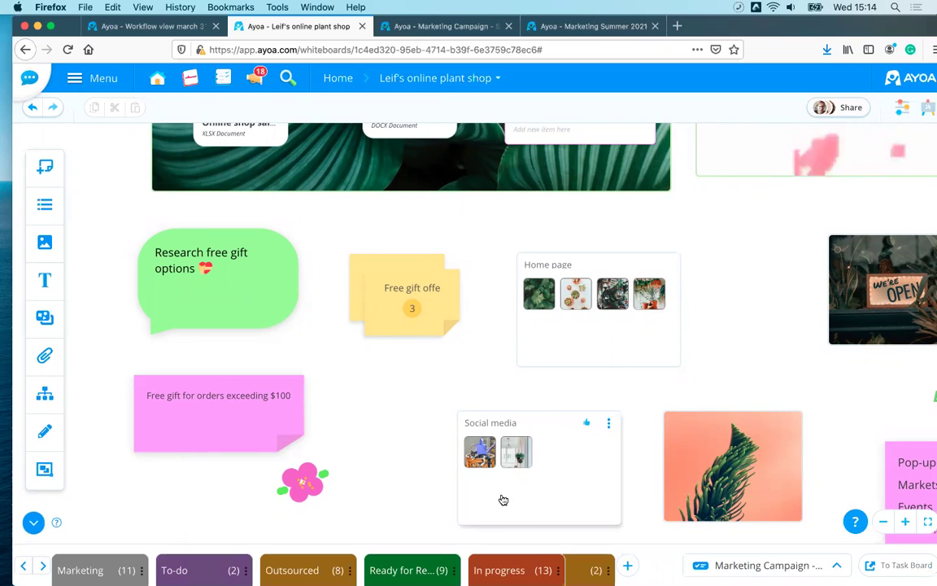
left_click(755, 566)
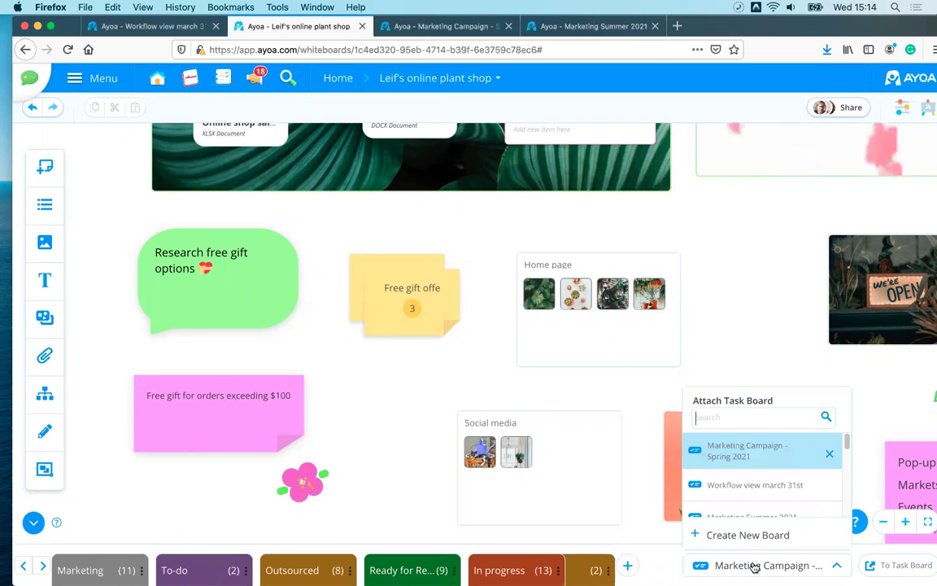
left_click(828, 453)
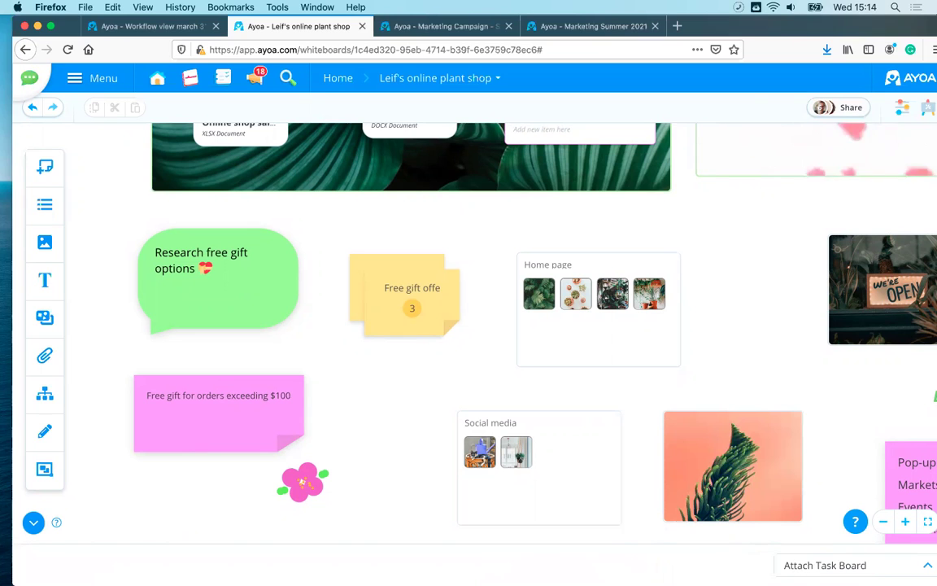
- Attach the Workflow view march 31st task board to the whiteboard
left_click(829, 565)
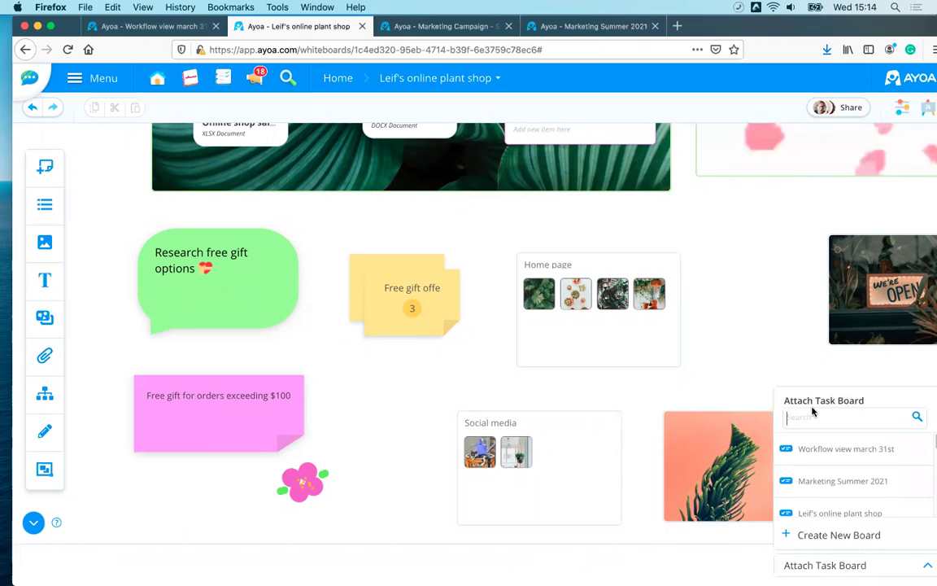
scroll(805, 500, "down", 1)
scroll(801, 484, "up", 1)
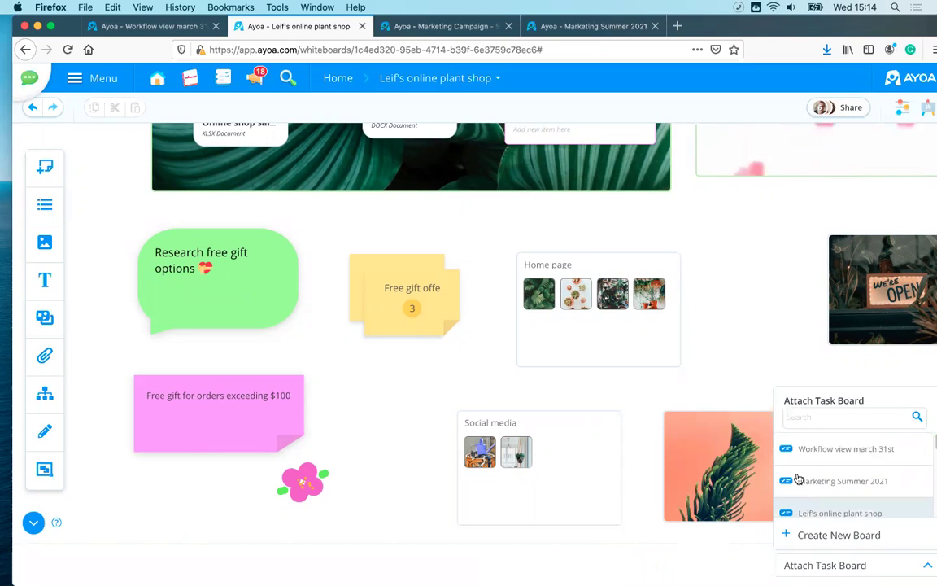
left_click(860, 447)
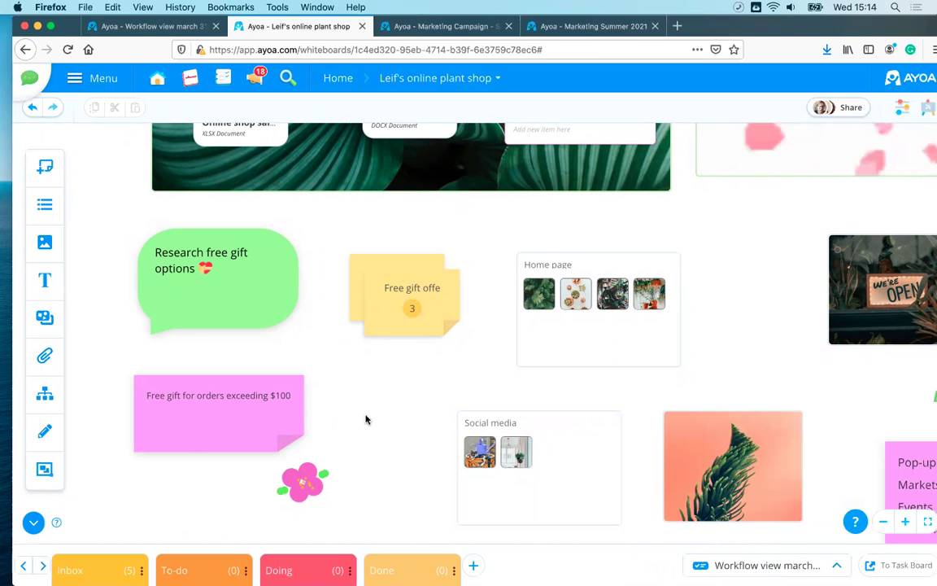
- Compare the Workflow view march 31st board with the whiteboard's task bar and expand the Inbox category to view its tasks
scroll(362, 460, "up", 1)
scroll(362, 460, "left", 2)
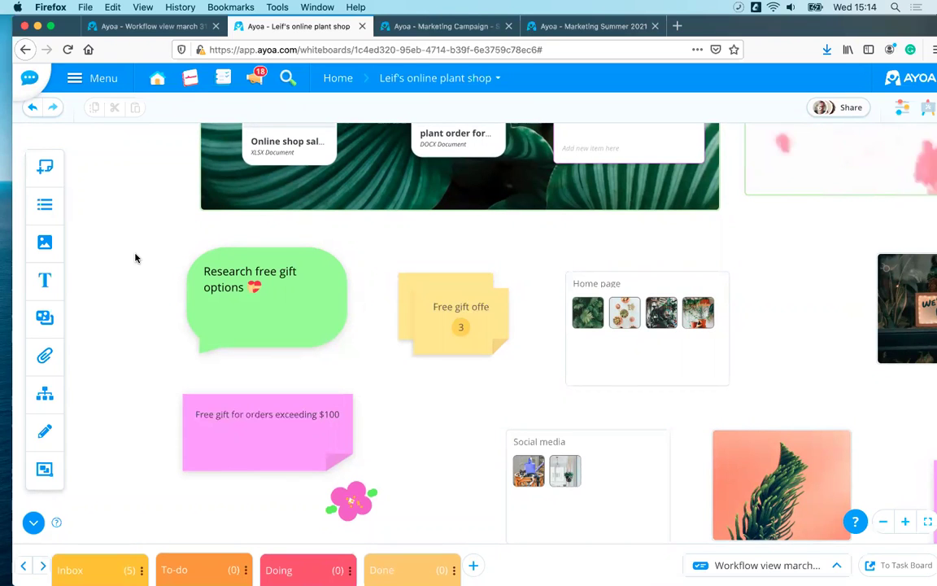
left_click(150, 26)
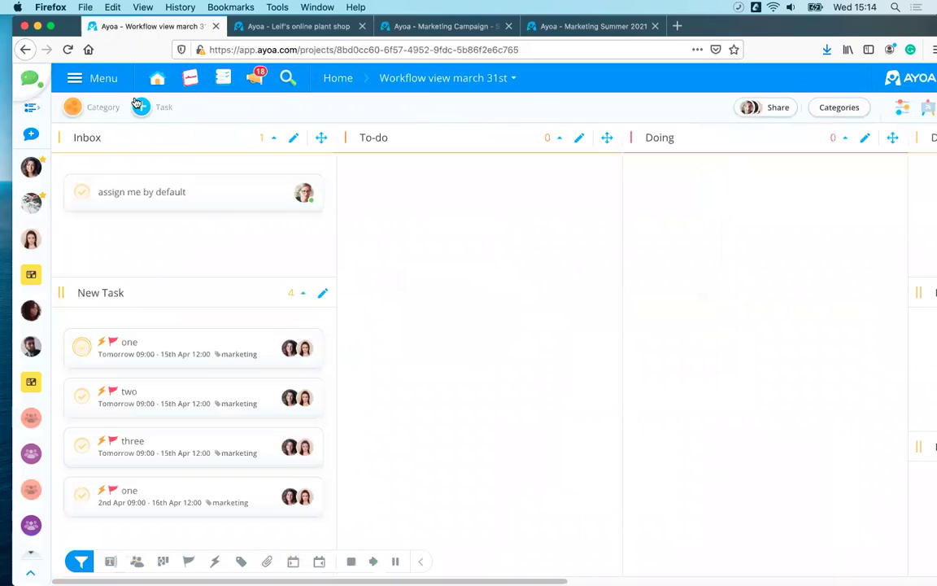
left_click(294, 26)
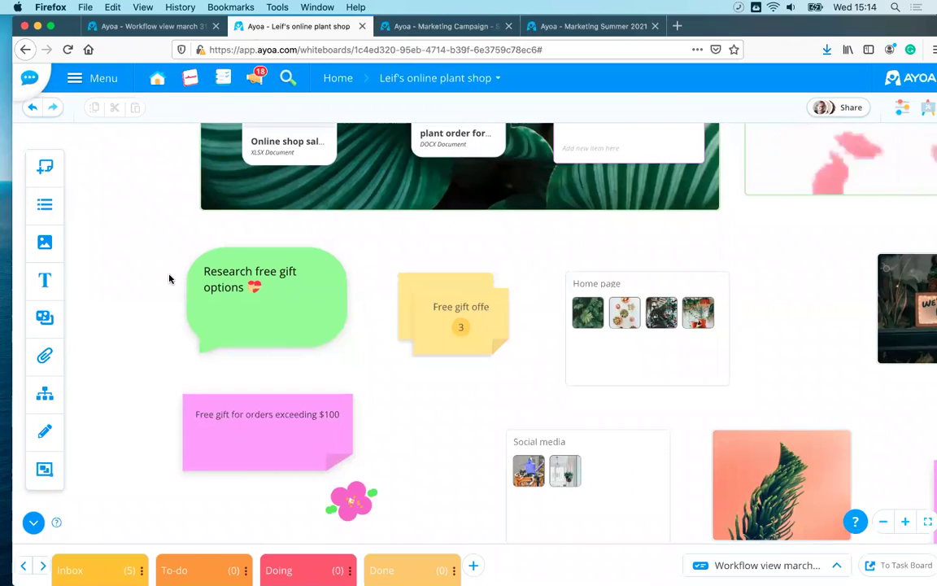
left_click(90, 570)
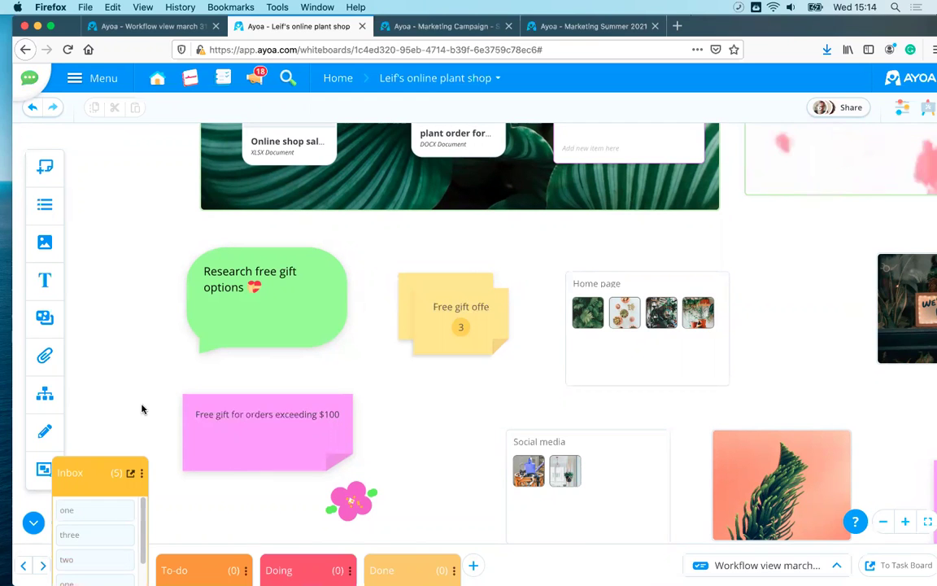
- Add the green "Research free gift options" speech bubble as a task in the To-do category
left_click_drag(464, 382, 513, 385)
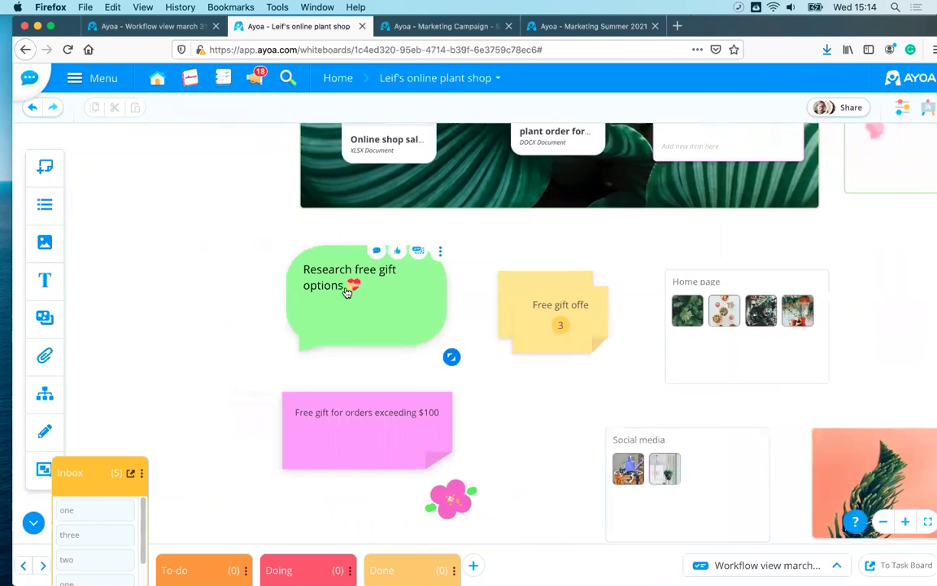
scroll(345, 311, "up", 5)
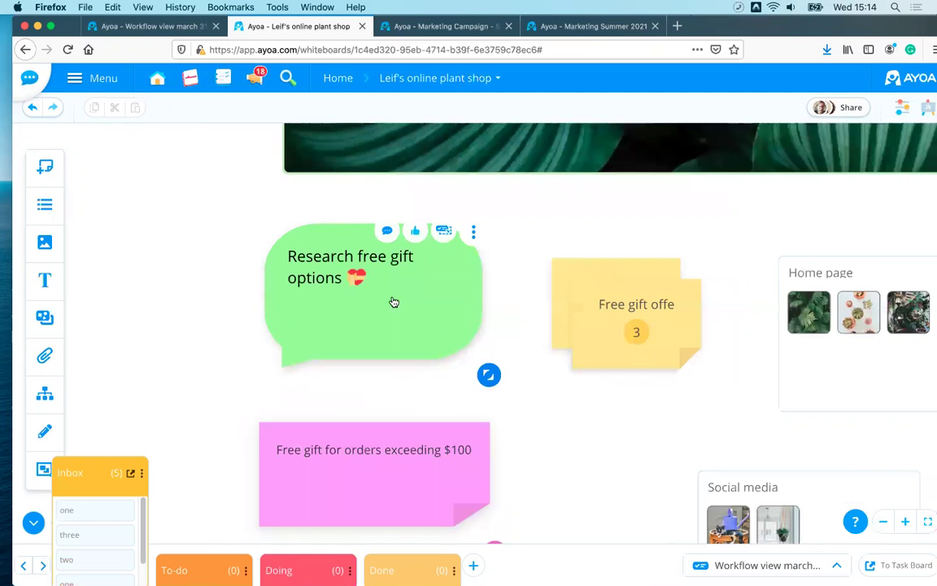
mouse_move(444, 241)
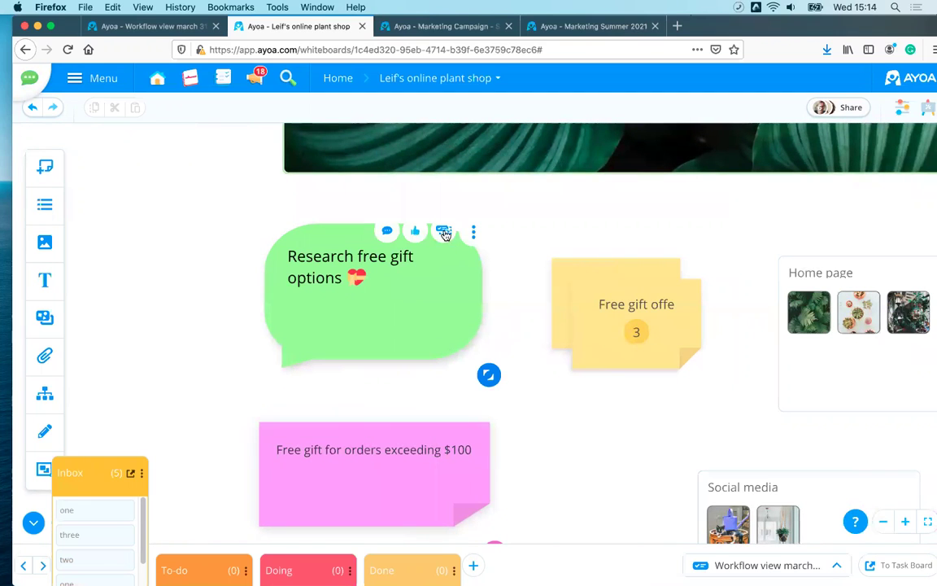
scroll(446, 253, "up", 4)
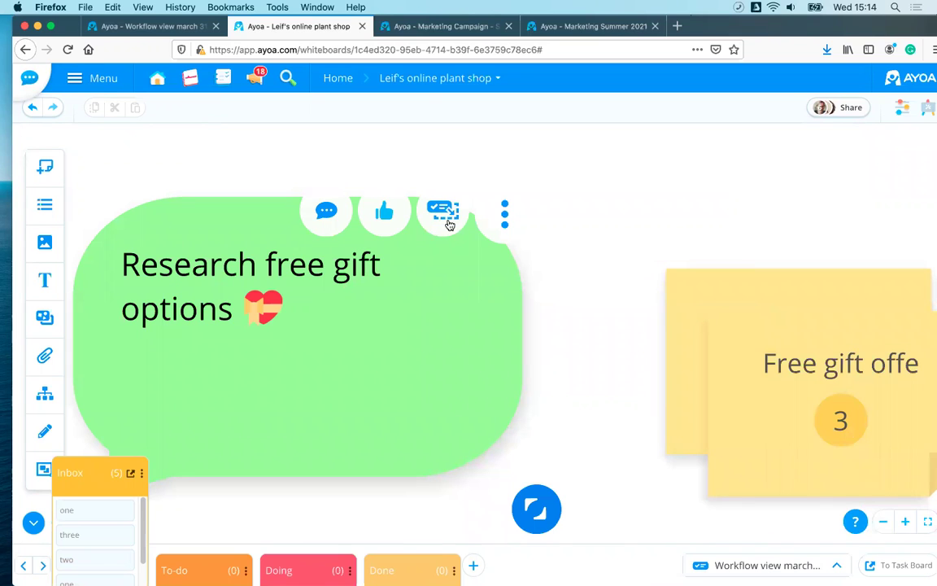
left_click(445, 215)
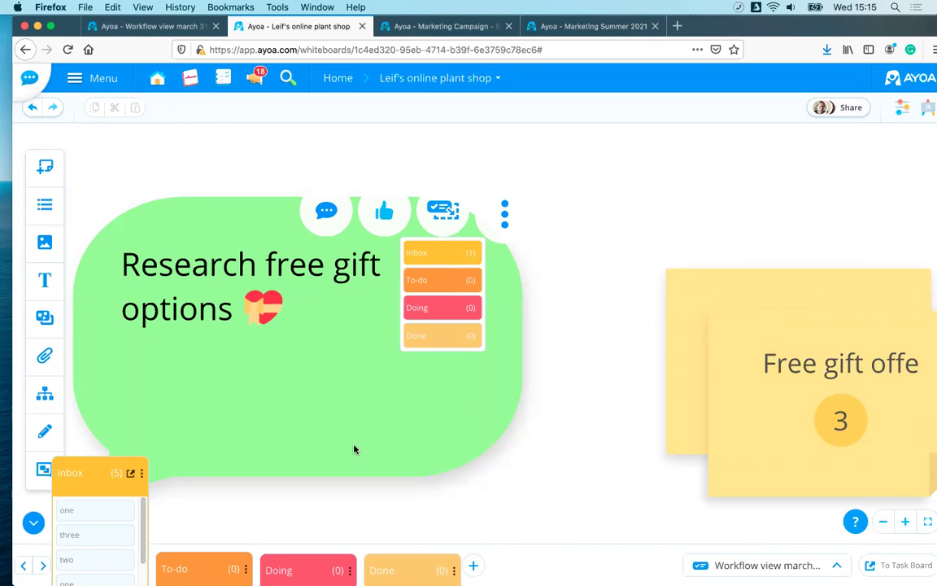
left_click(443, 282)
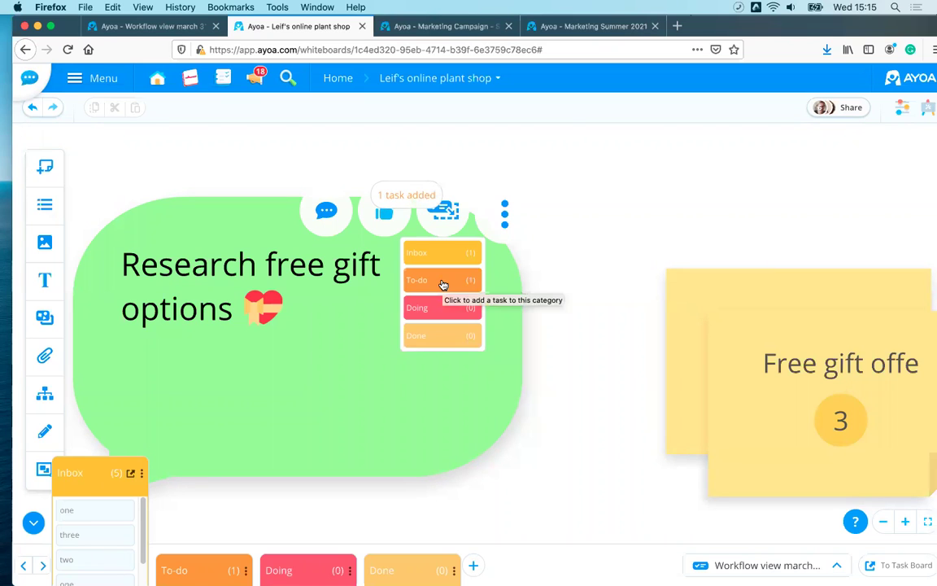
- Open the "Research free gift options" task from the To-do category and assign the first listed contact to it
left_click(222, 571)
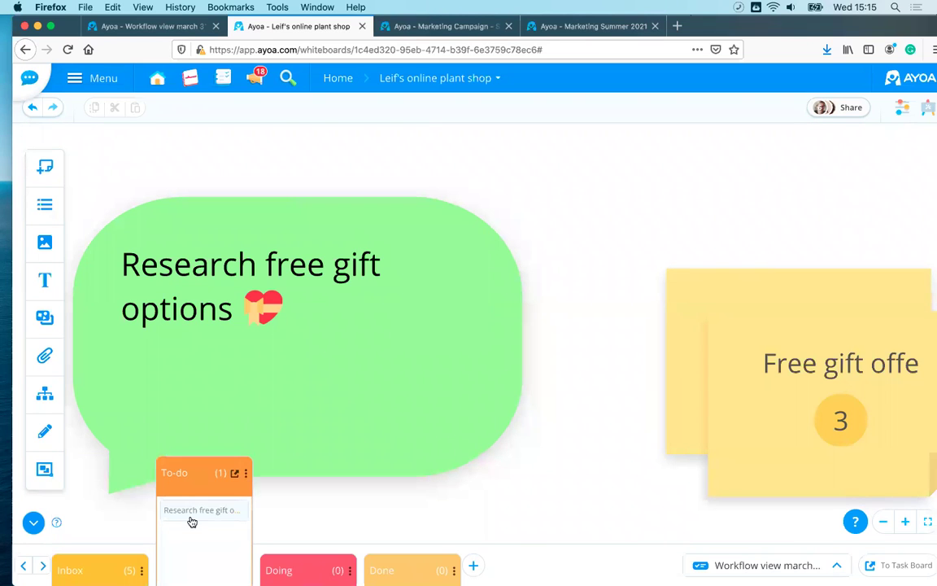
left_click(192, 513)
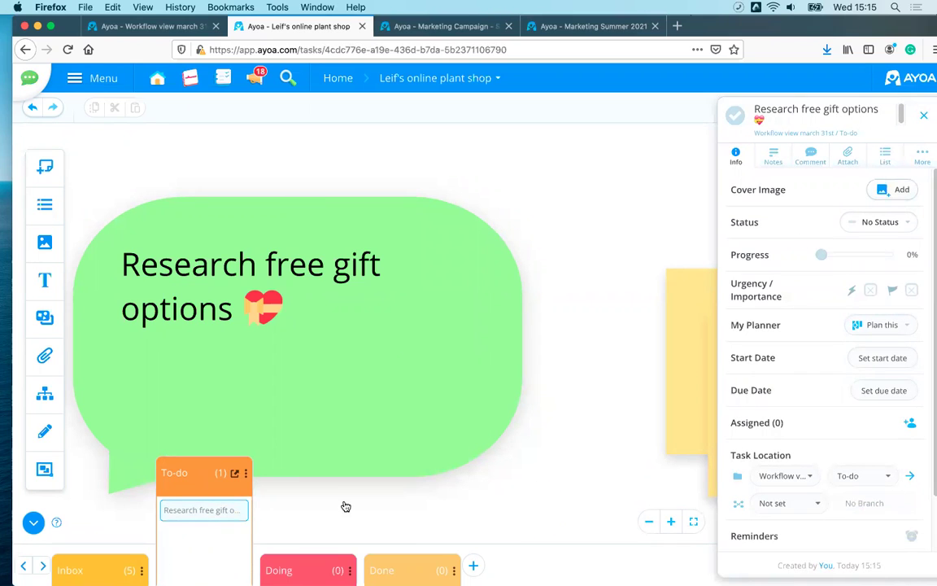
left_click(910, 424)
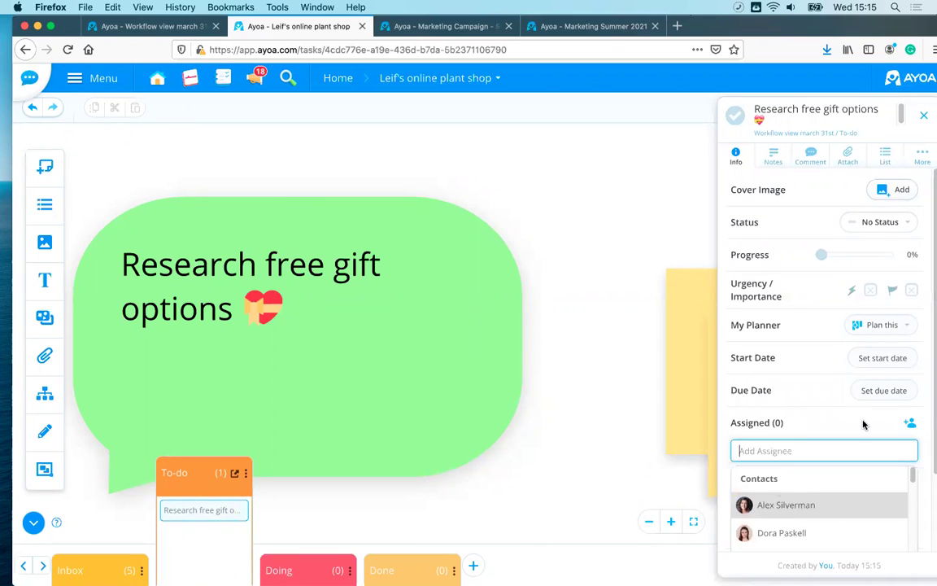
left_click(776, 504)
scroll(789, 439, "down", 2)
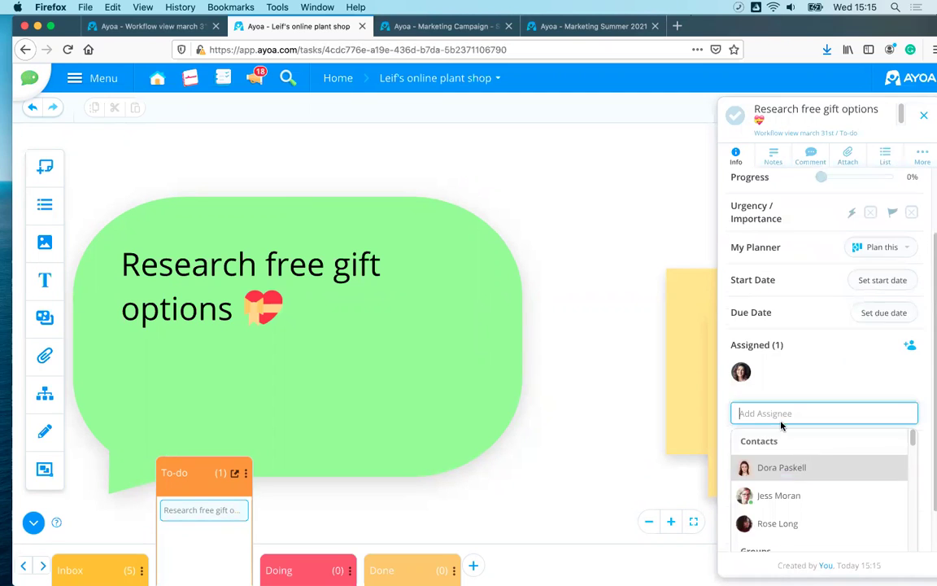
left_click(822, 378)
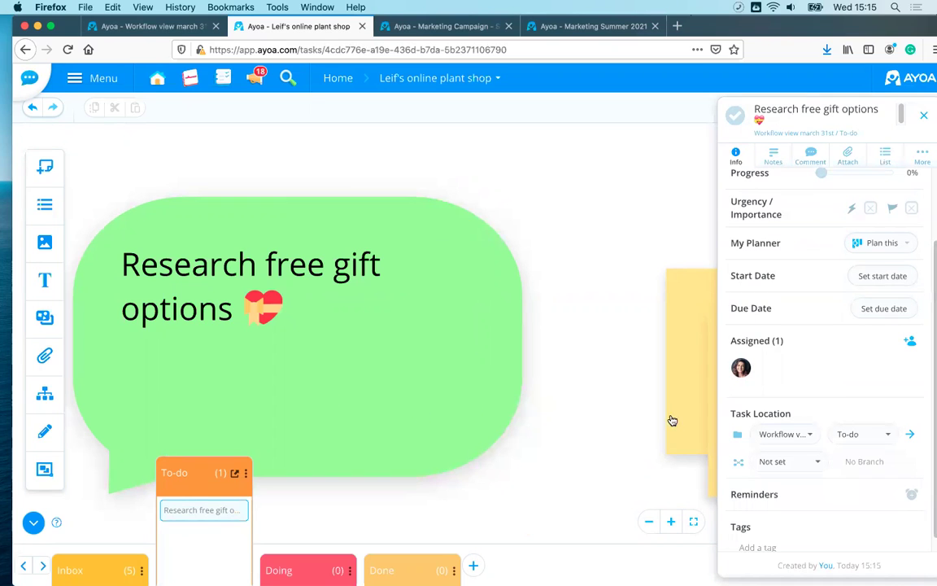
- Set the due date of the "Research free gift options" task to 2 April 2021 and close the task
scroll(870, 415, "down", 1)
scroll(871, 398, "up", 2)
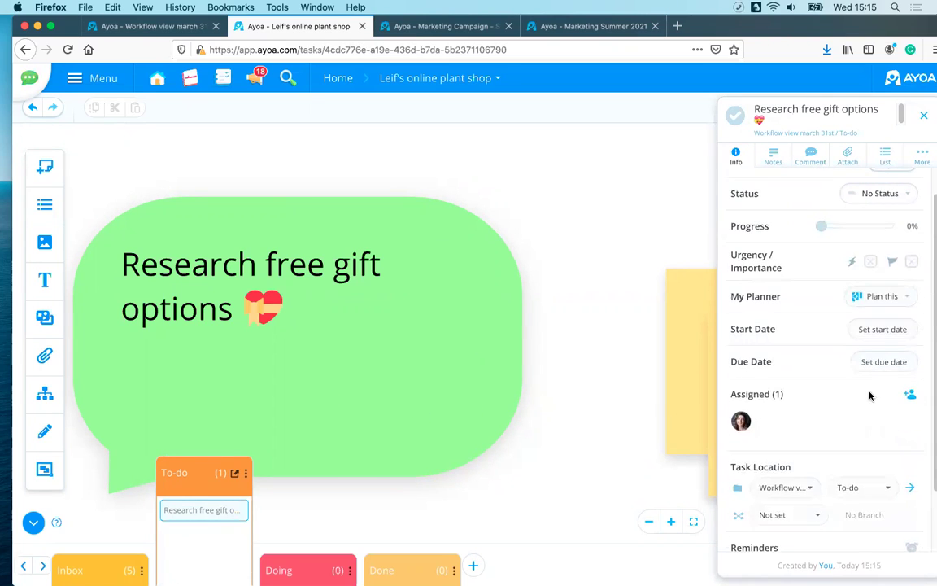
left_click(874, 364)
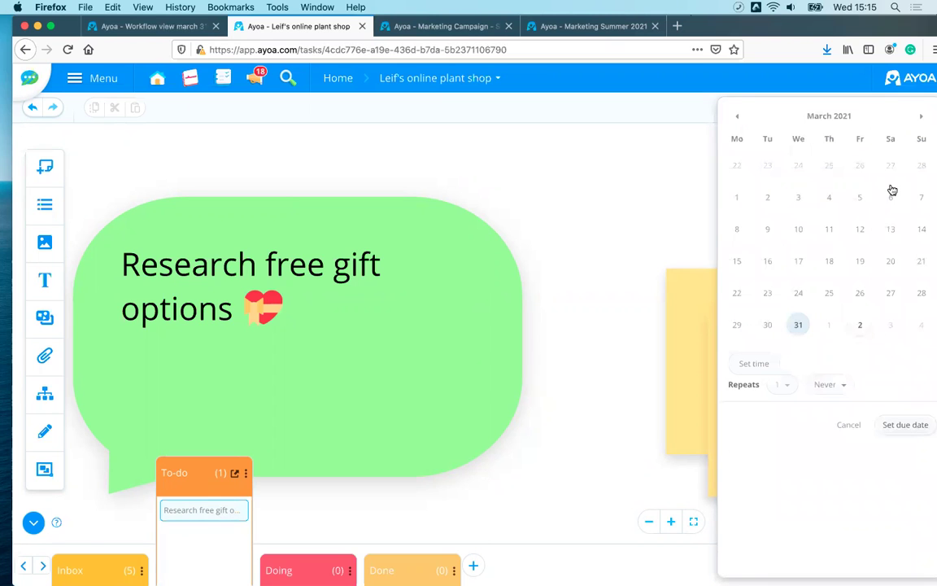
left_click(922, 116)
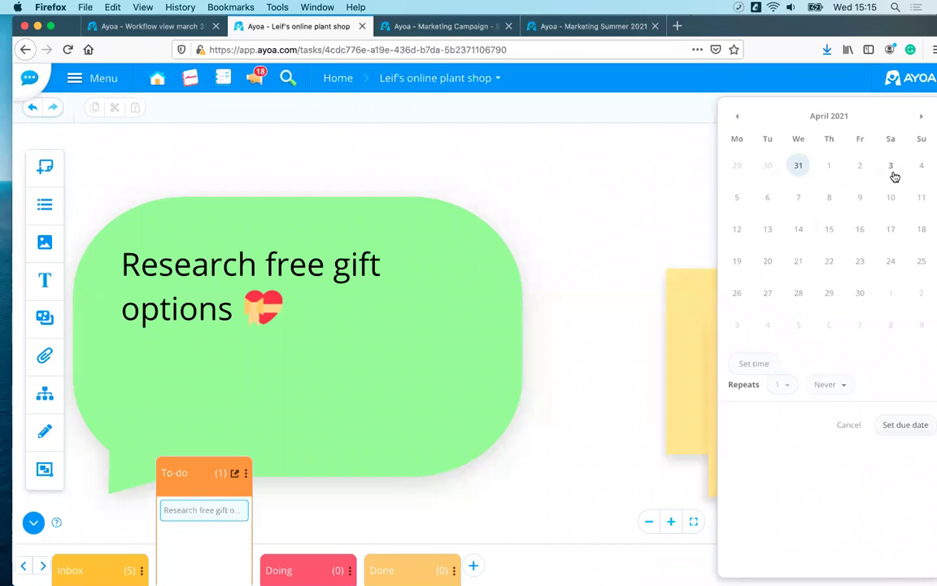
left_click(861, 167)
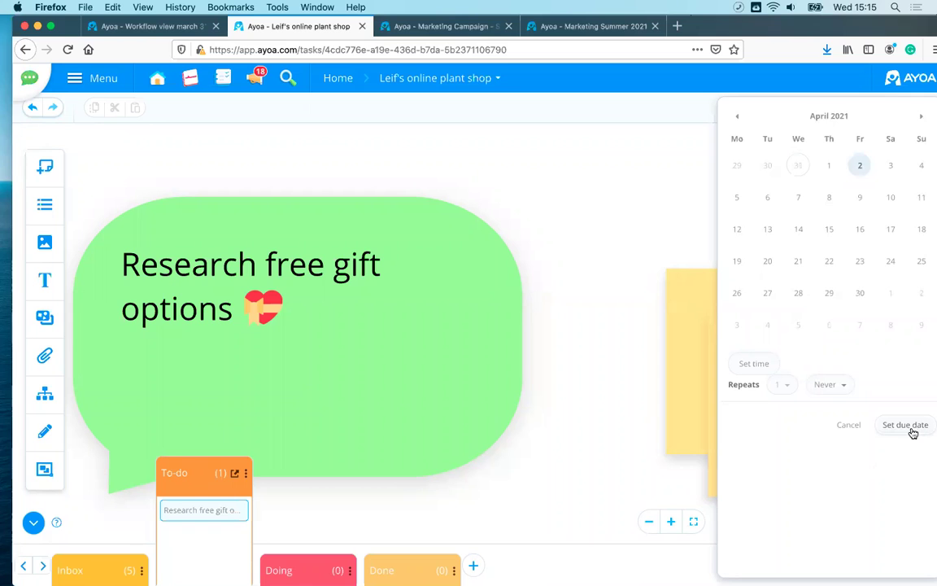
left_click(908, 429)
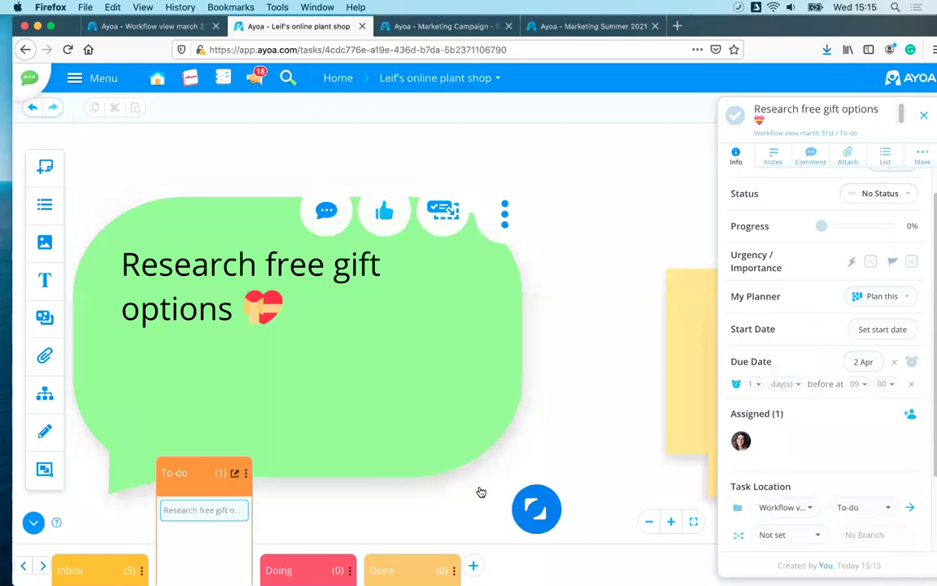
left_click(925, 118)
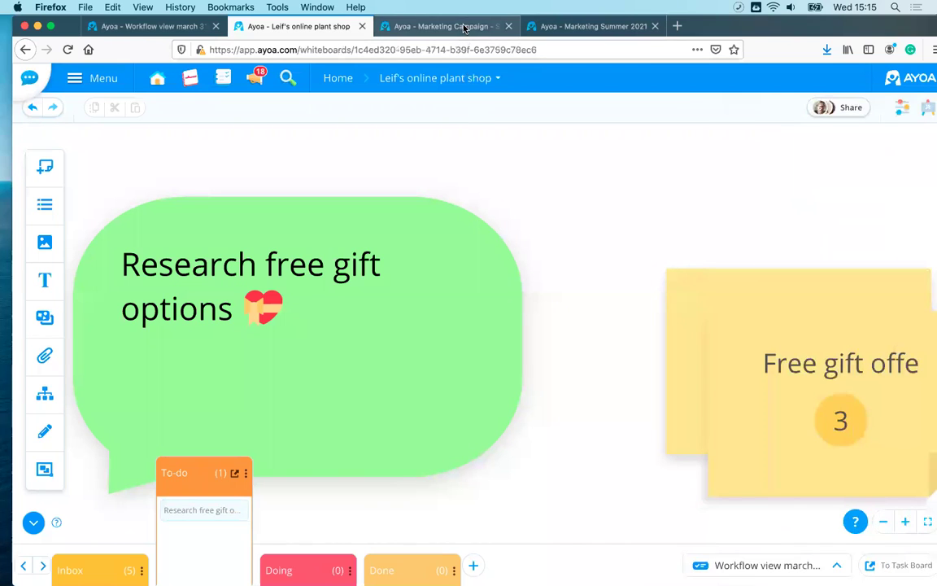
- Switch to the Marketing Campaign - Summer mind map, dismiss the achievement message and show the map's task bar
left_click(468, 28)
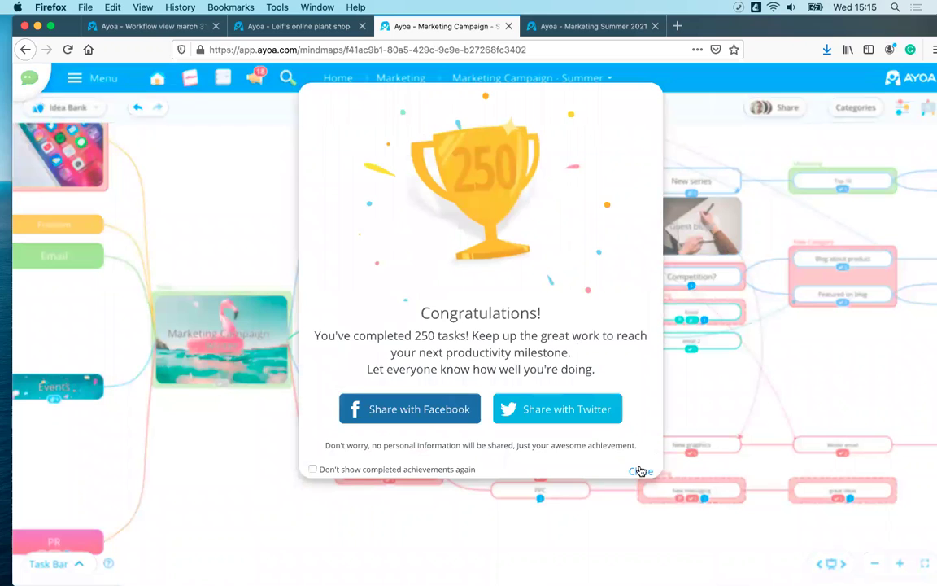
left_click(640, 471)
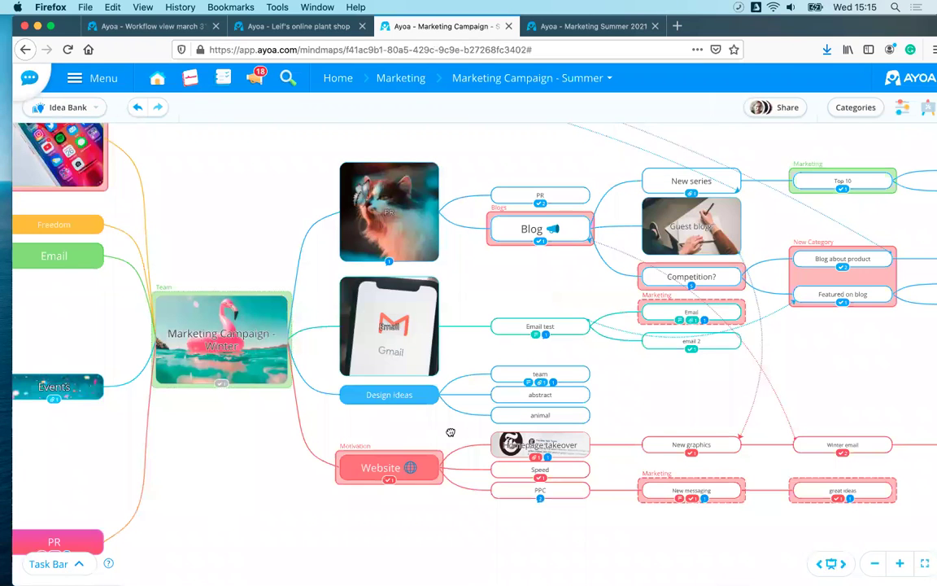
left_click_drag(451, 433, 454, 466)
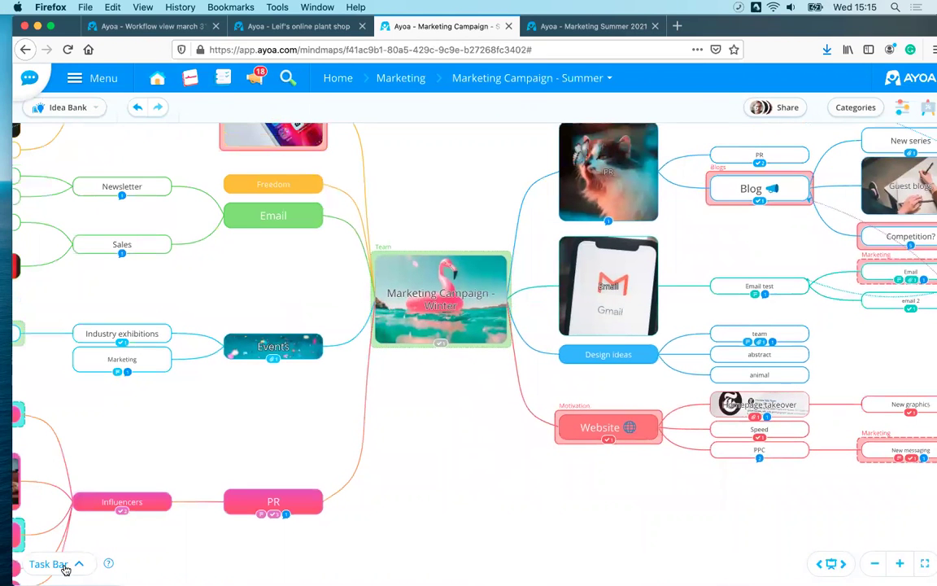
left_click(64, 566)
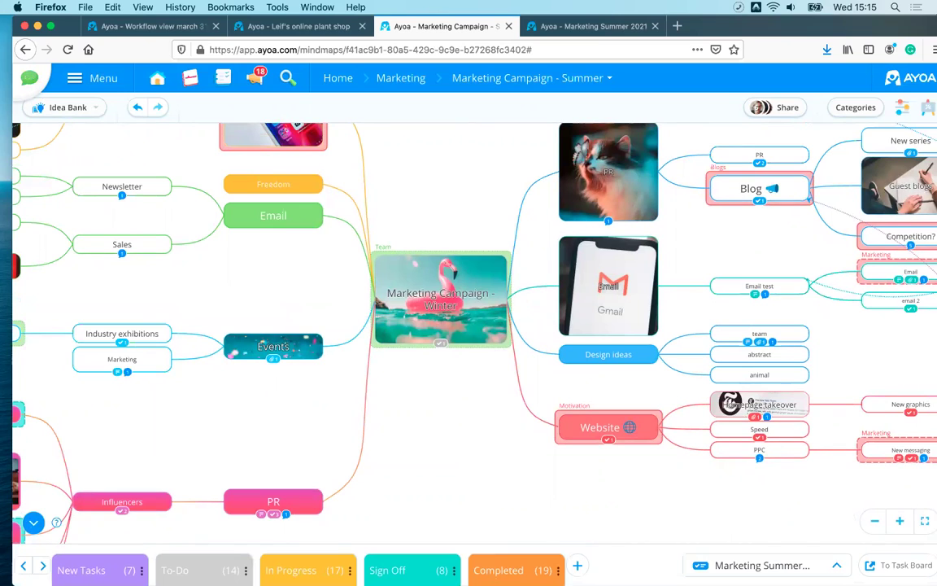
- Detach the Marketing Summer 2021 board from the mind map and attach the Workflow view march 31st board instead
left_click(762, 565)
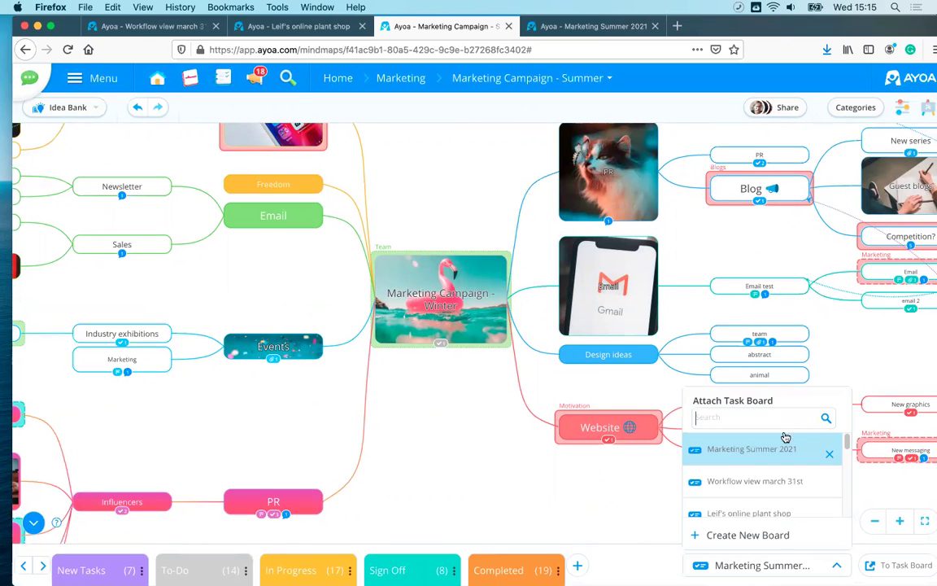
left_click(831, 452)
left_click(805, 570)
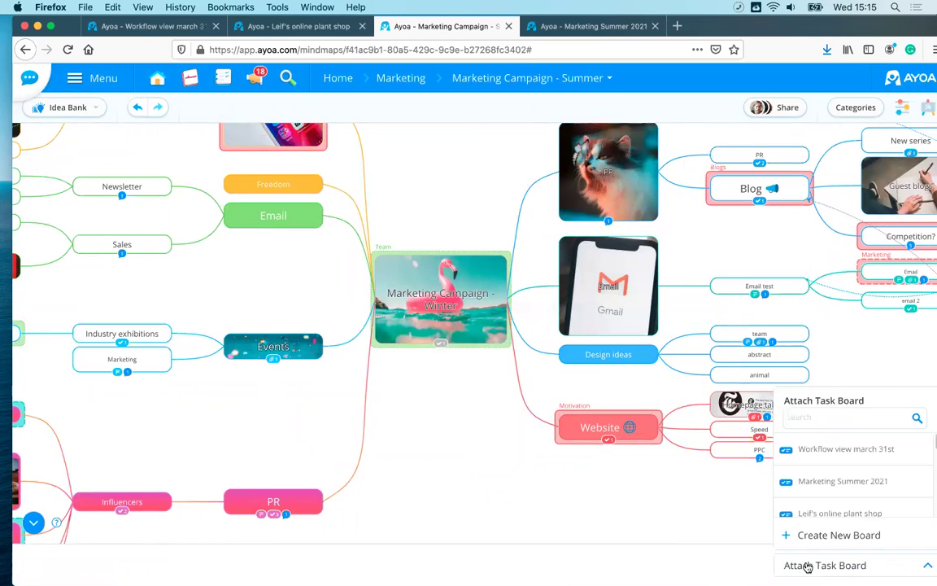
left_click(846, 450)
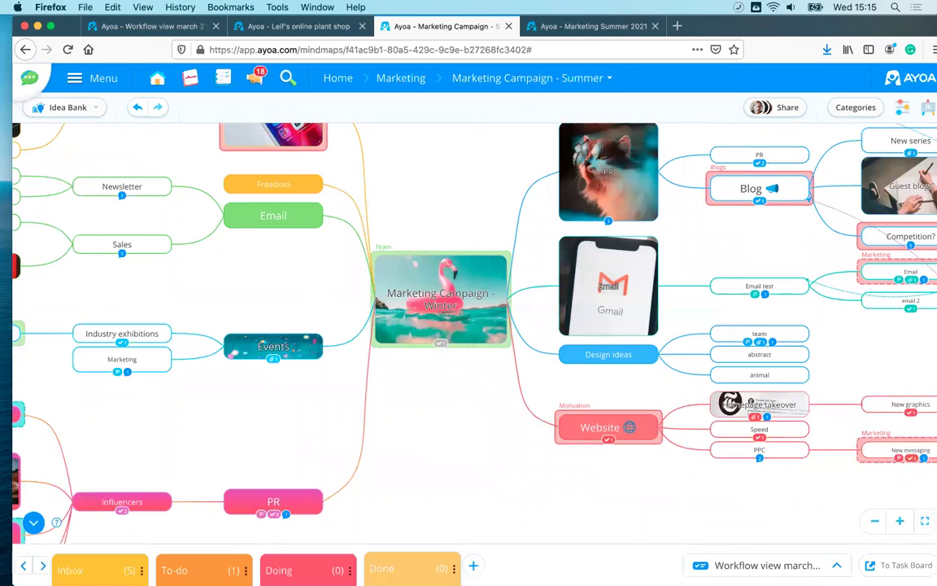
mouse_move(205, 521)
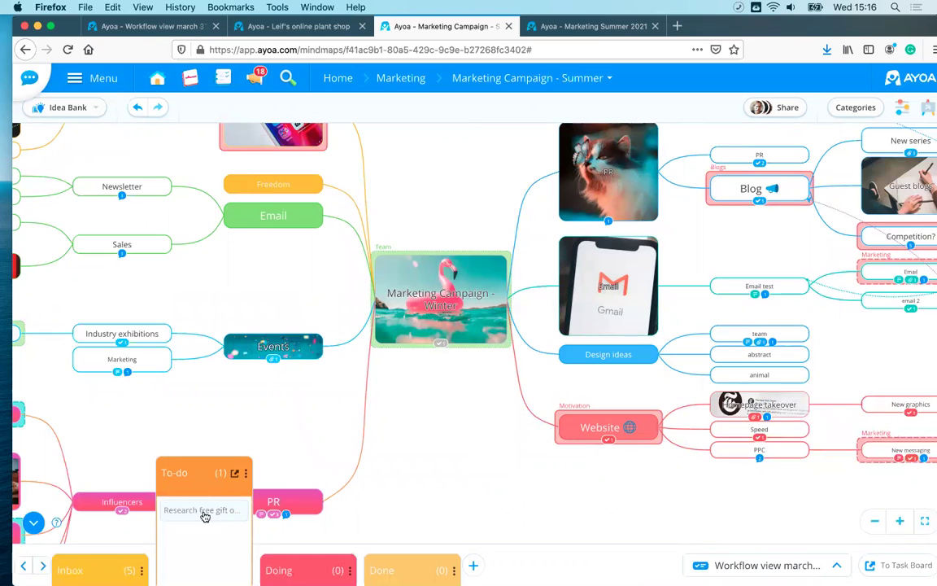
mouse_move(90, 568)
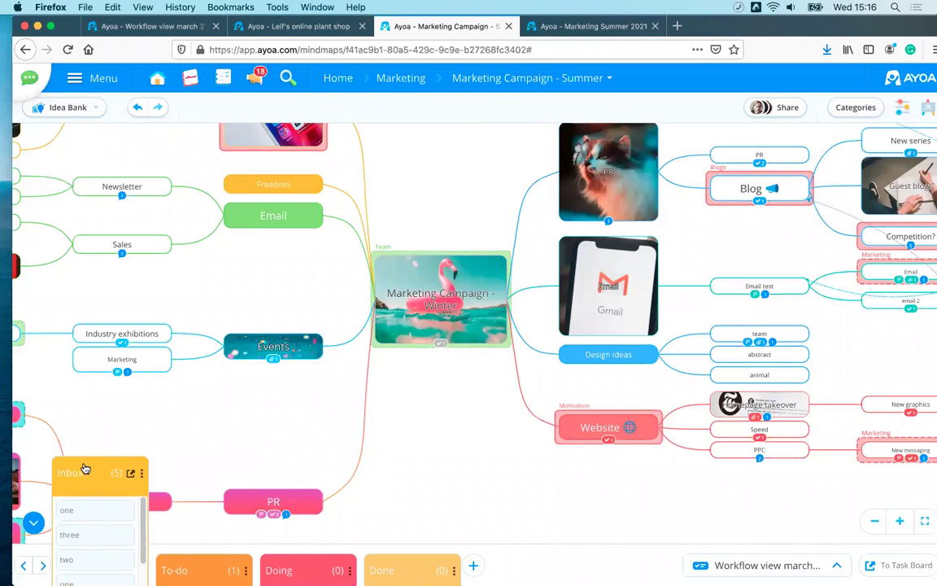
- Add the mind map's Instagram branch as a task in the Doing category
scroll(455, 408, "left", 5)
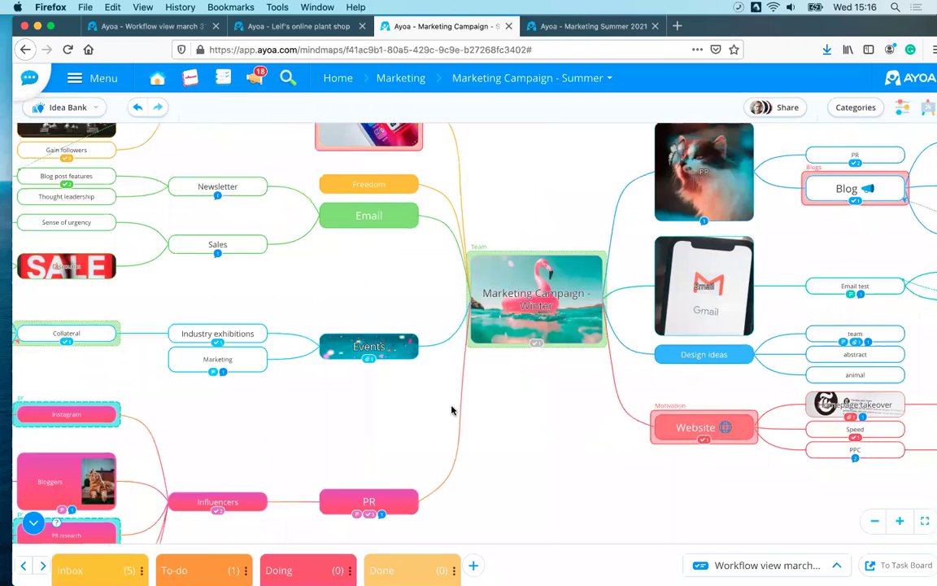
scroll(419, 401, "up", 3)
scroll(488, 403, "up", 2)
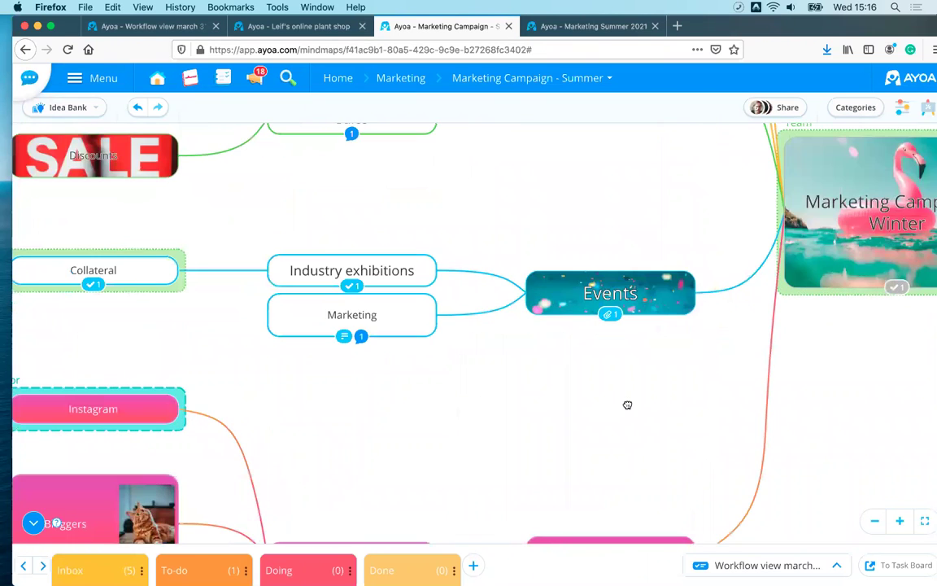
scroll(618, 406, "left", 5)
scroll(577, 425, "up", 2)
scroll(577, 424, "up", 1)
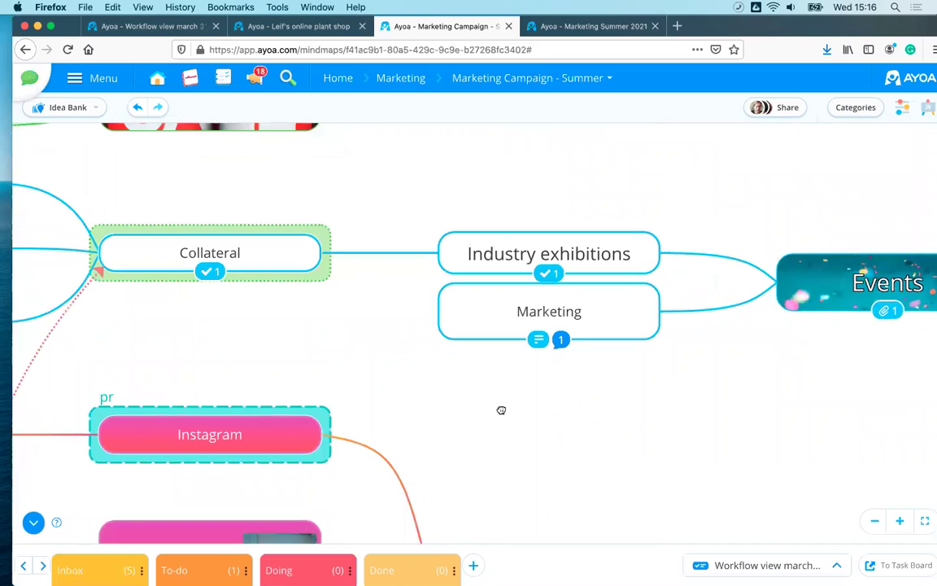
scroll(472, 325, "left", 4)
scroll(472, 325, "down", 1)
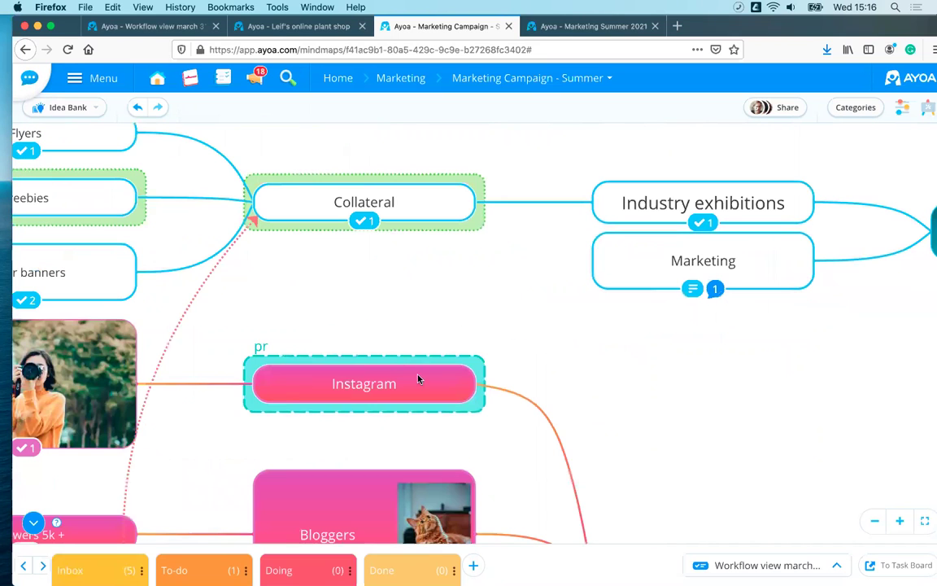
left_click(419, 384)
scroll(423, 350, "up", 1)
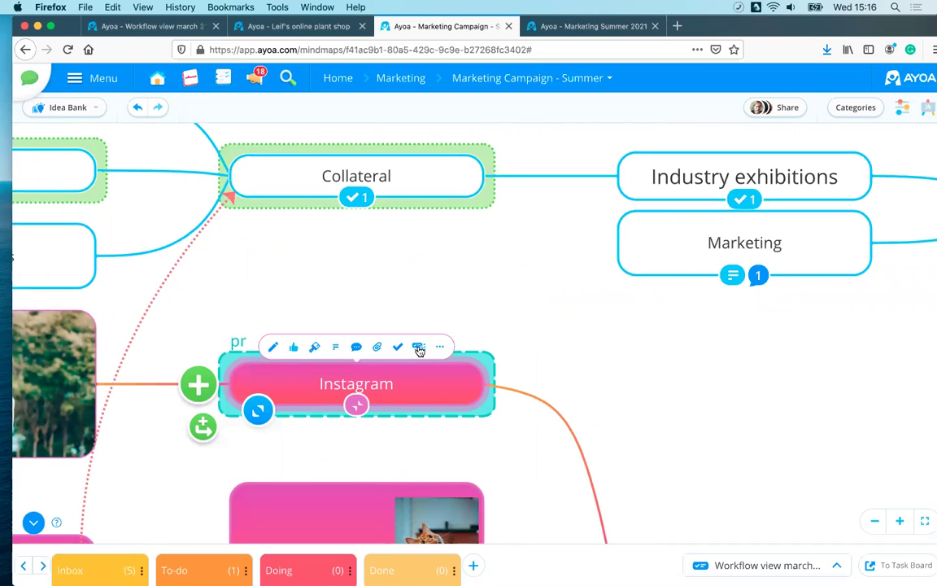
left_click(418, 348)
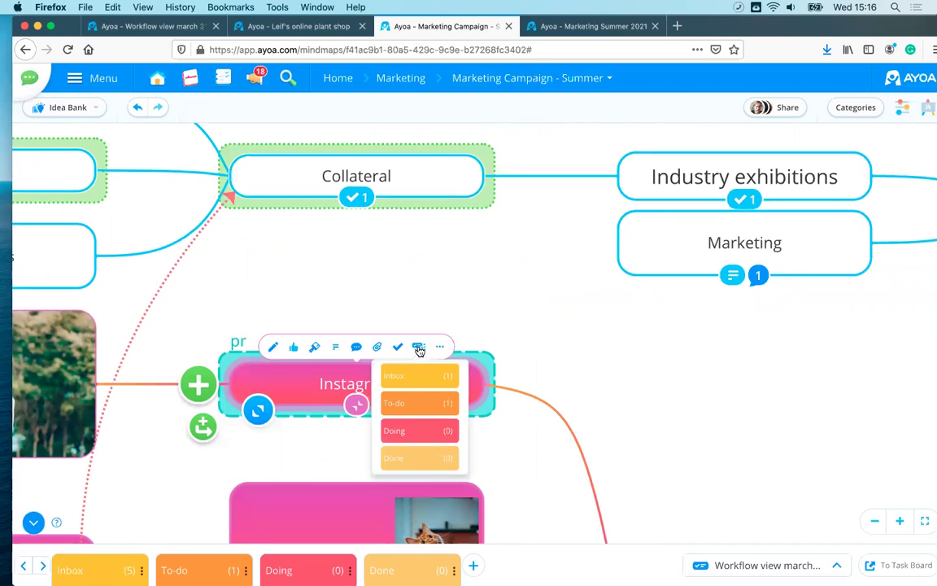
left_click(412, 433)
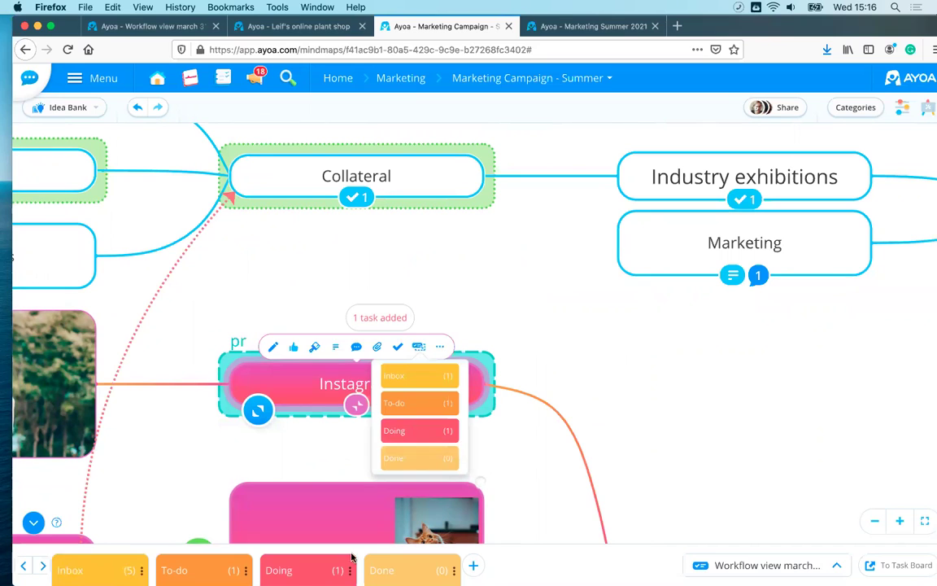
- Open the Instagram task from the Doing category and assign the second listed contact to it
mouse_move(273, 532)
left_click(305, 511)
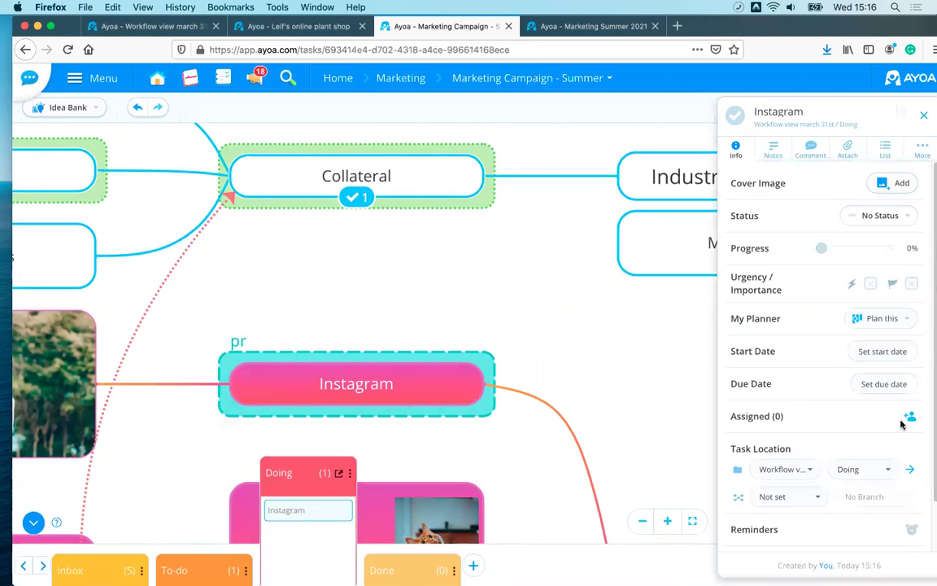
left_click(912, 416)
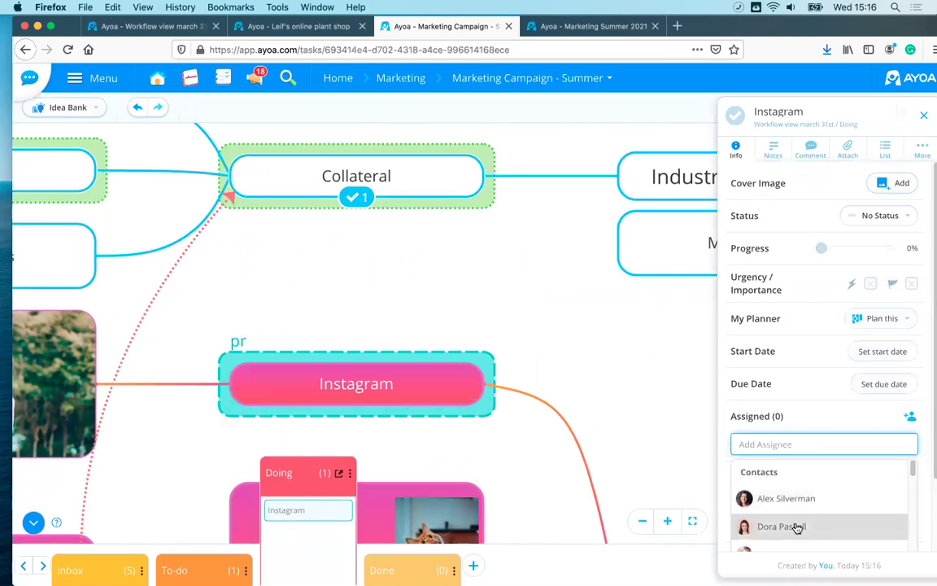
left_click(797, 526)
- Set the Instagram task's due date to 4 April 2021 and close the task
left_click(871, 387)
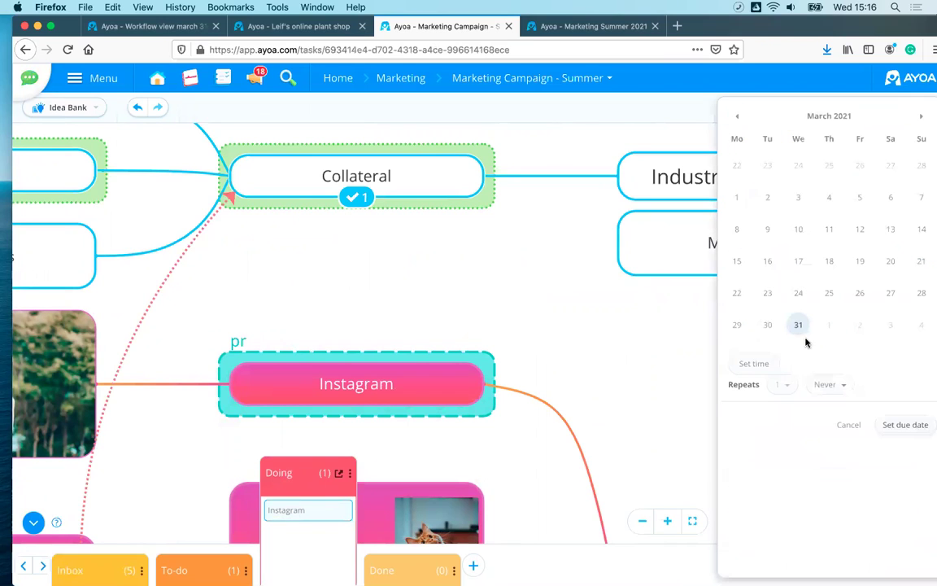
left_click(920, 323)
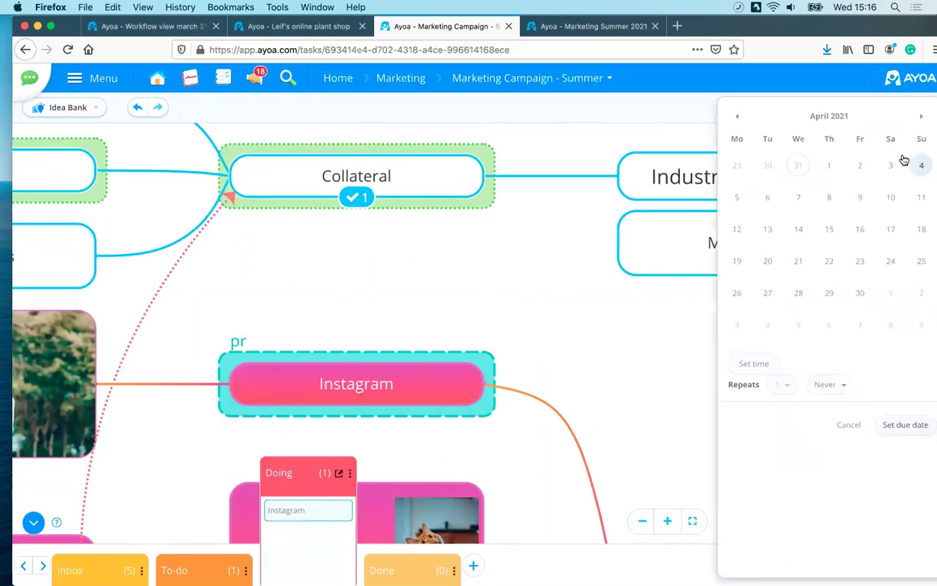
left_click(911, 429)
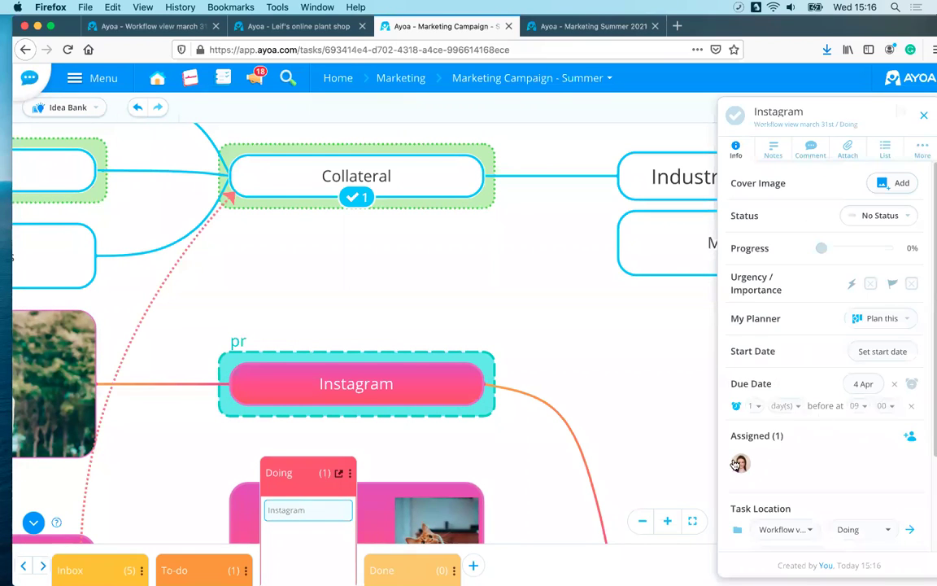
left_click(666, 381)
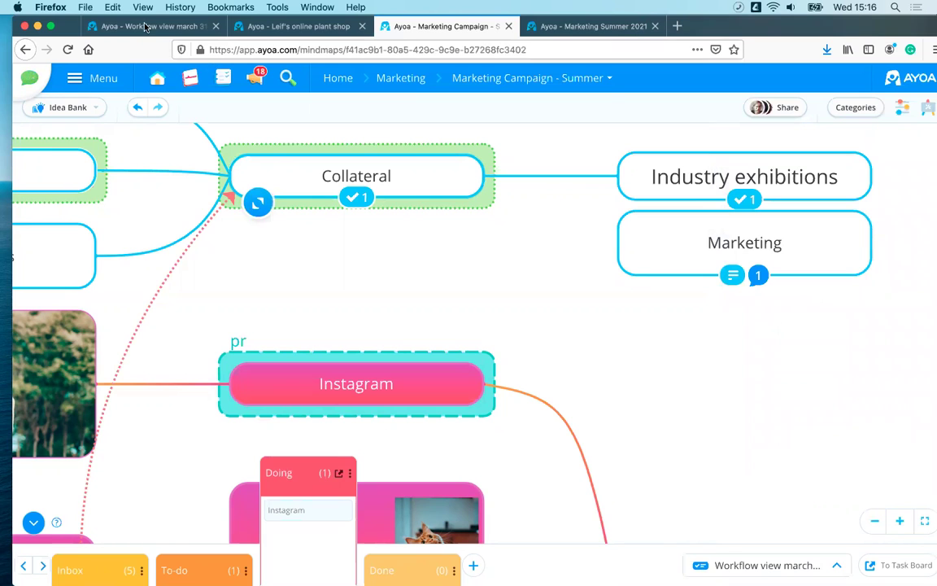
- Check the added tasks on the Workflow view march 31st board, and return to Leif's online plant shop whiteboard to view its overall layout
key("super+1")
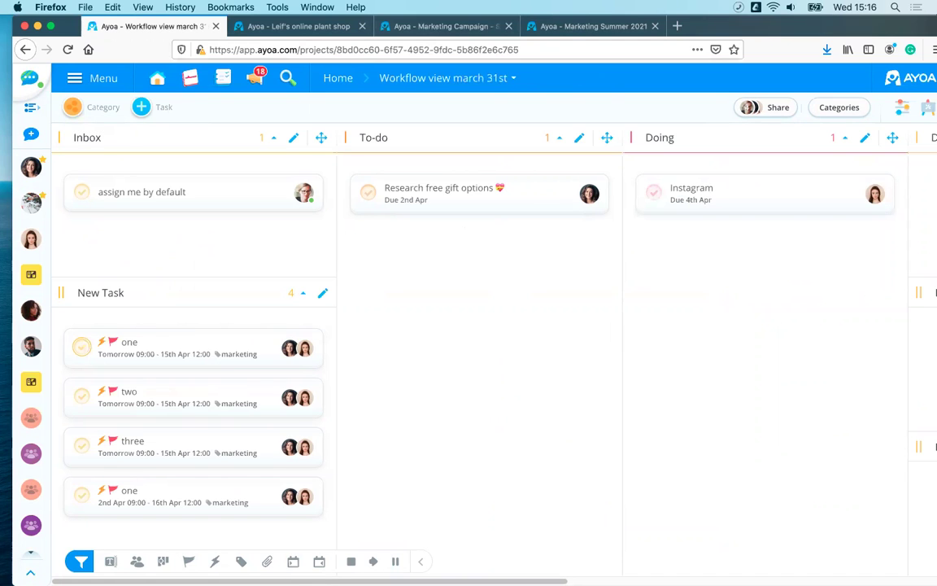
left_click(272, 26)
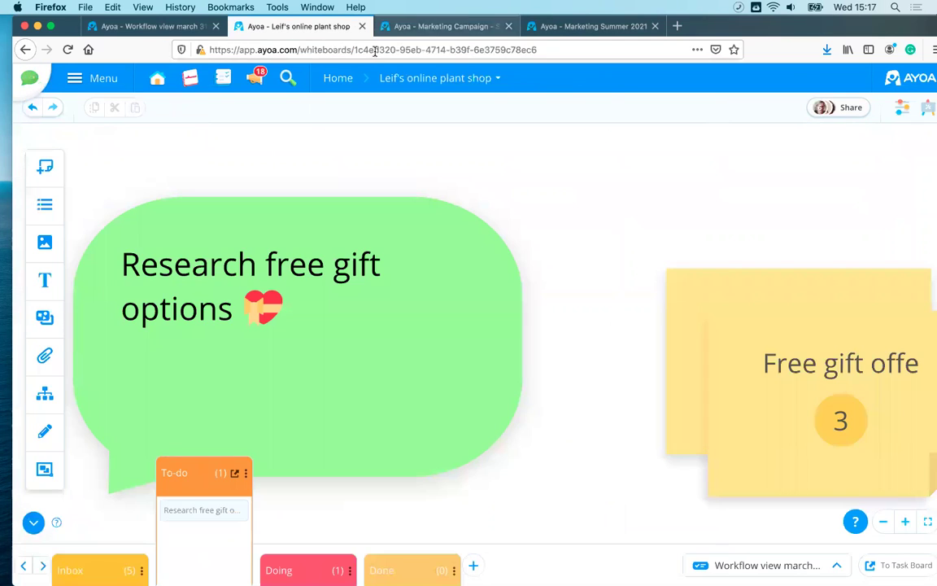
left_click(196, 467)
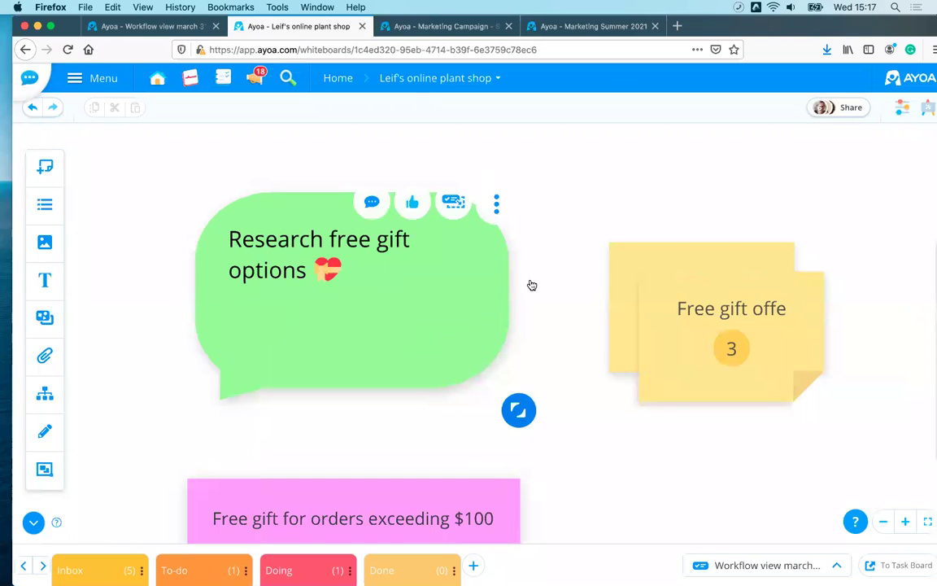
scroll(548, 281, "down", 5)
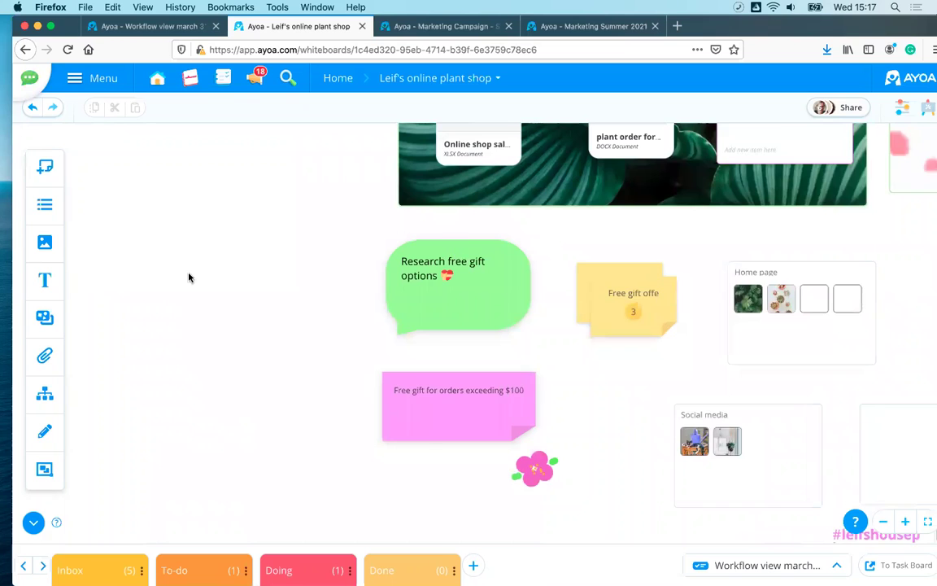
left_click_drag(854, 243, 561, 428)
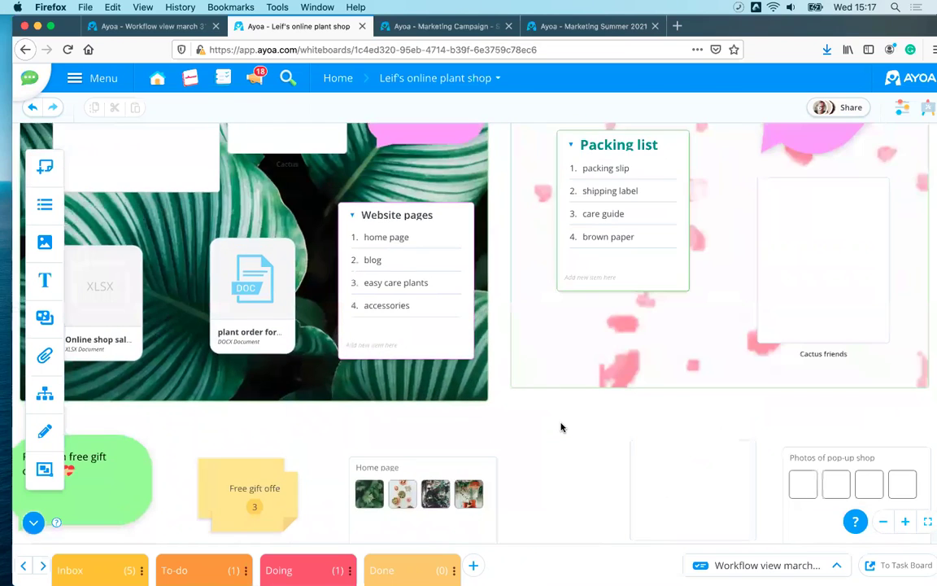
scroll(561, 427, "down", 5)
left_click_drag(119, 291, 69, 310)
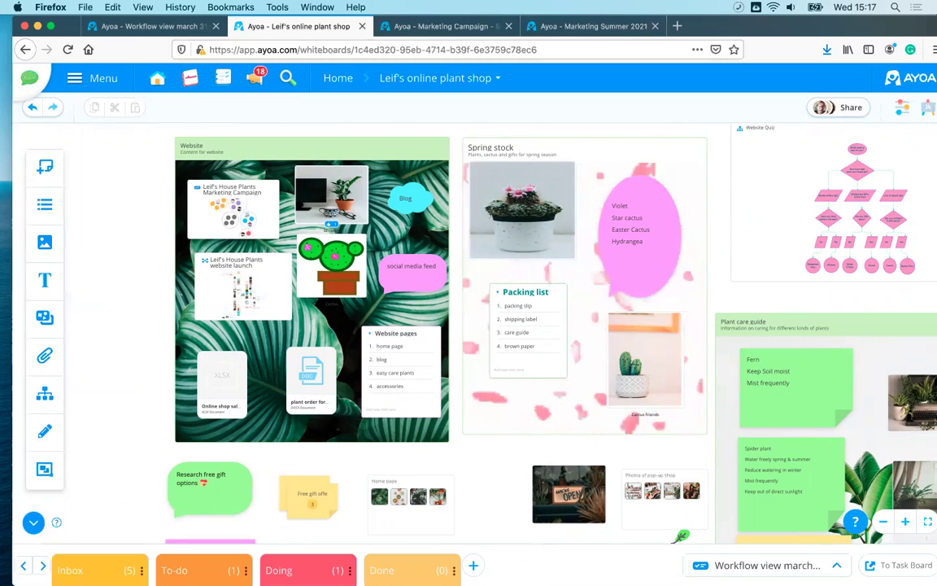
- Review the list of new notifications from start to end, and close it
left_click(258, 79)
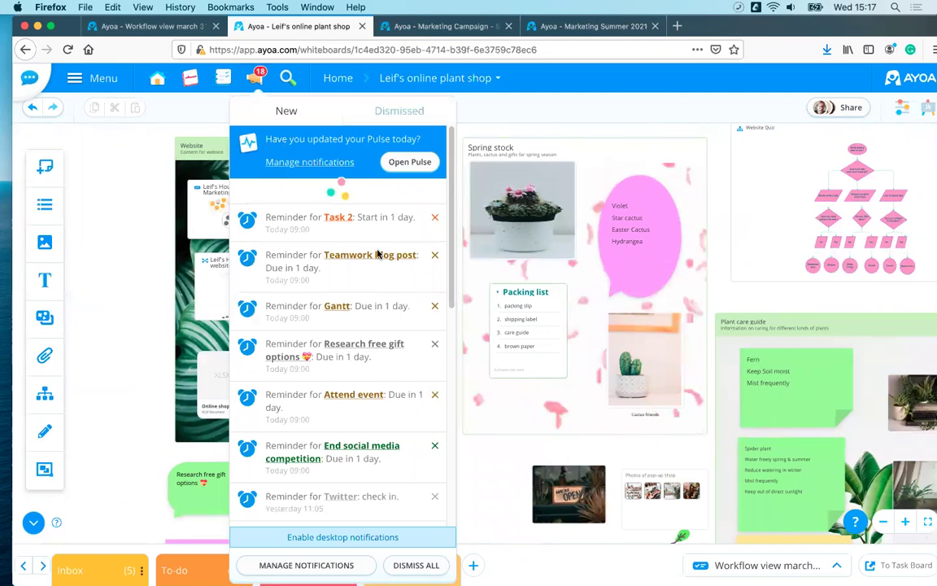
scroll(326, 204, "down", 2)
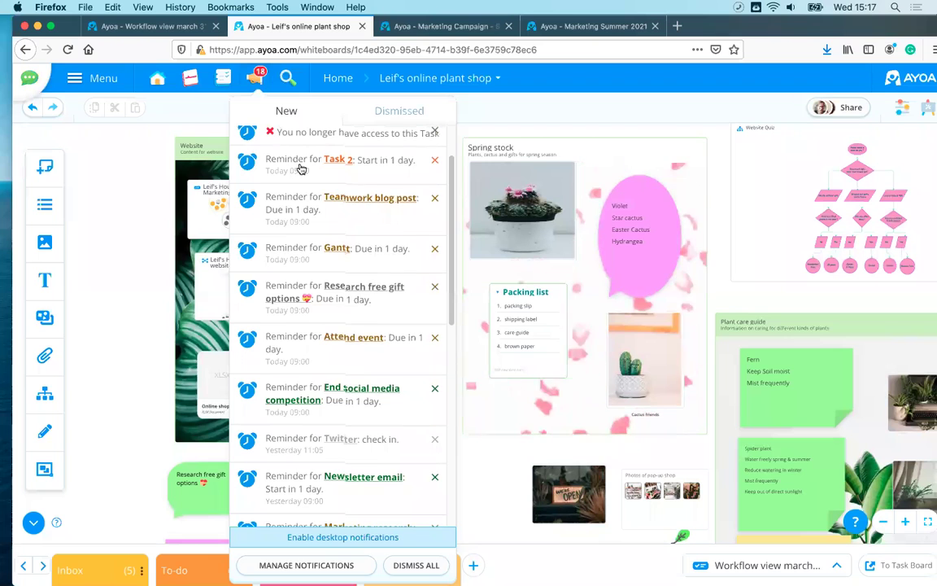
scroll(300, 168, "up", 1)
scroll(301, 169, "down", 3)
scroll(301, 171, "down", 5)
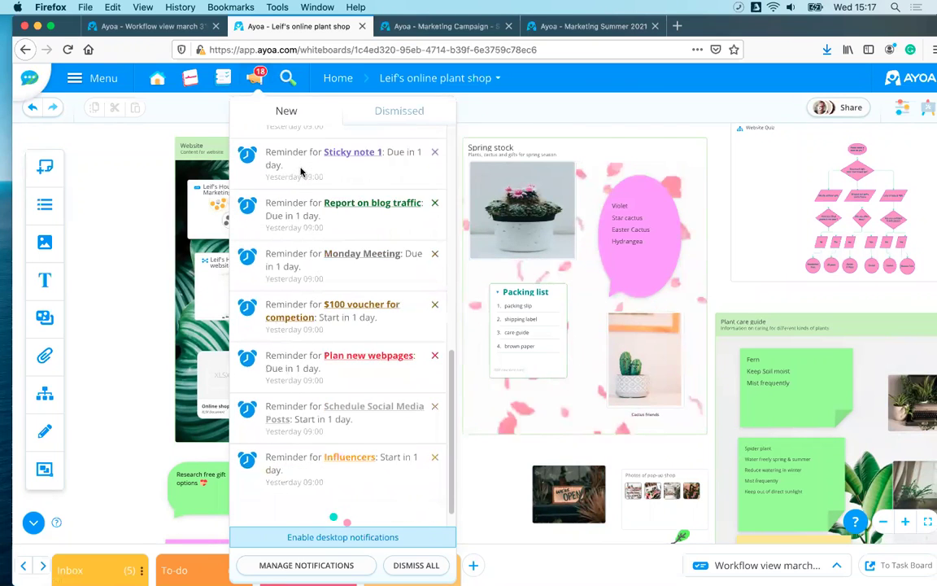
left_click(255, 82)
- Open the account settings and bring up the Notifications & Emails page
left_click(101, 77)
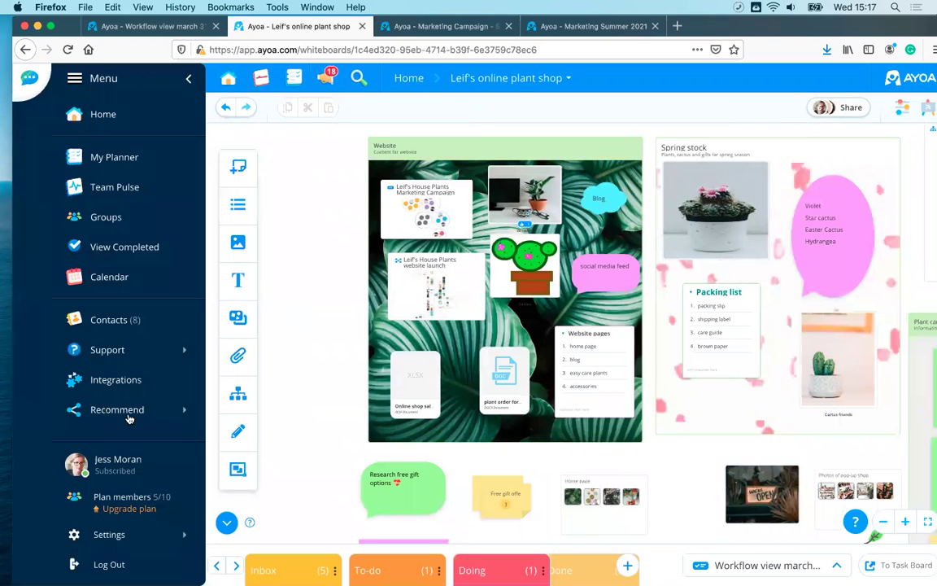
left_click(137, 539)
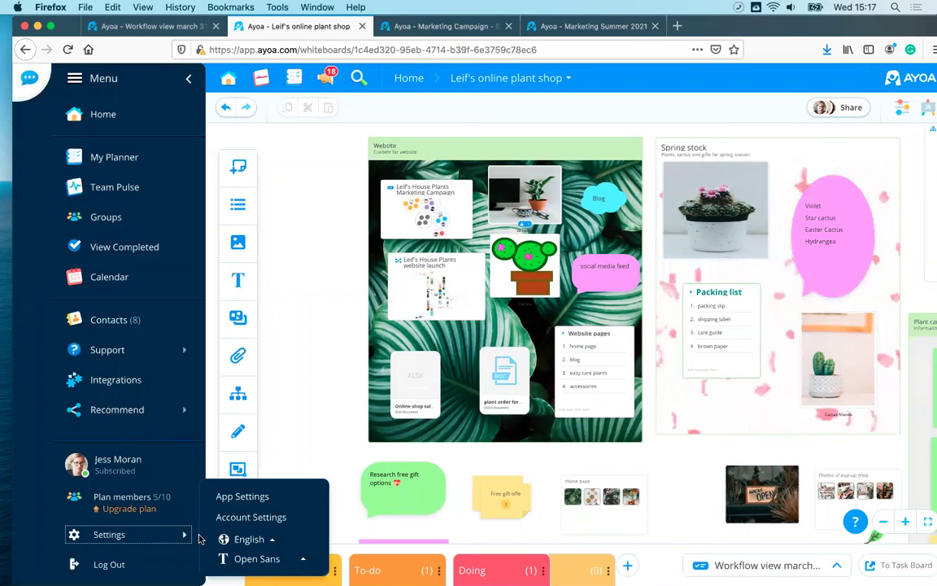
left_click(257, 520)
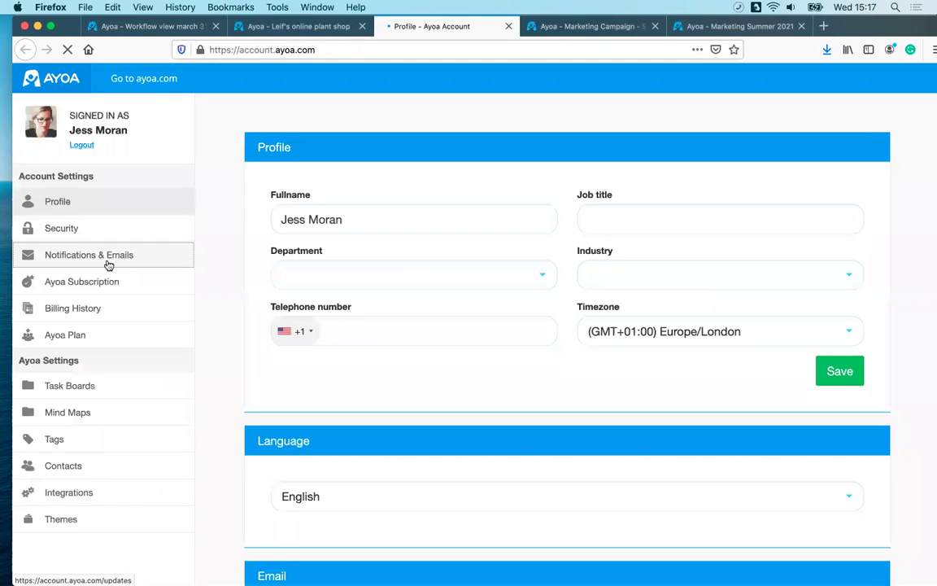
left_click(114, 261)
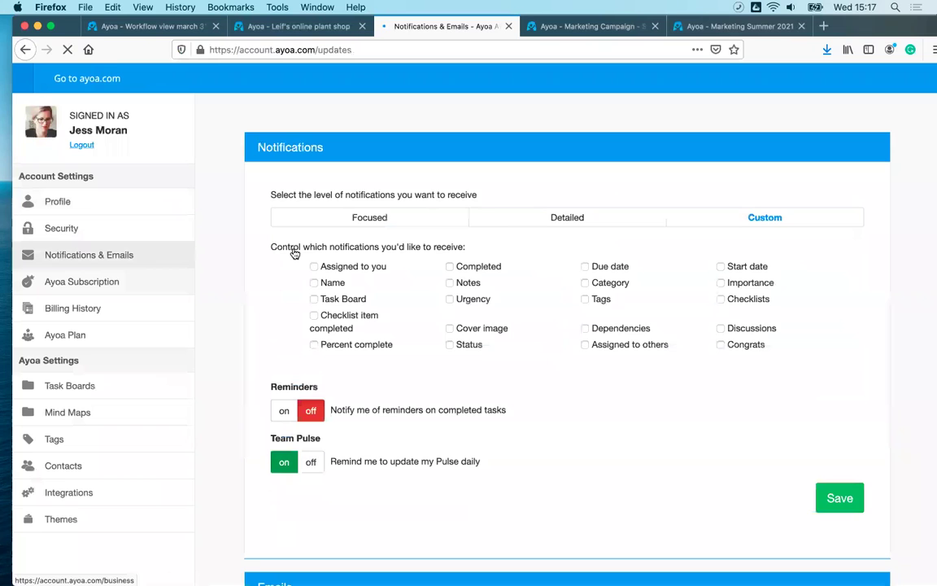
- Examine the notification and email delivery options, including the Daily email choice, and close the account settings page without saving
scroll(423, 396, "down", 5)
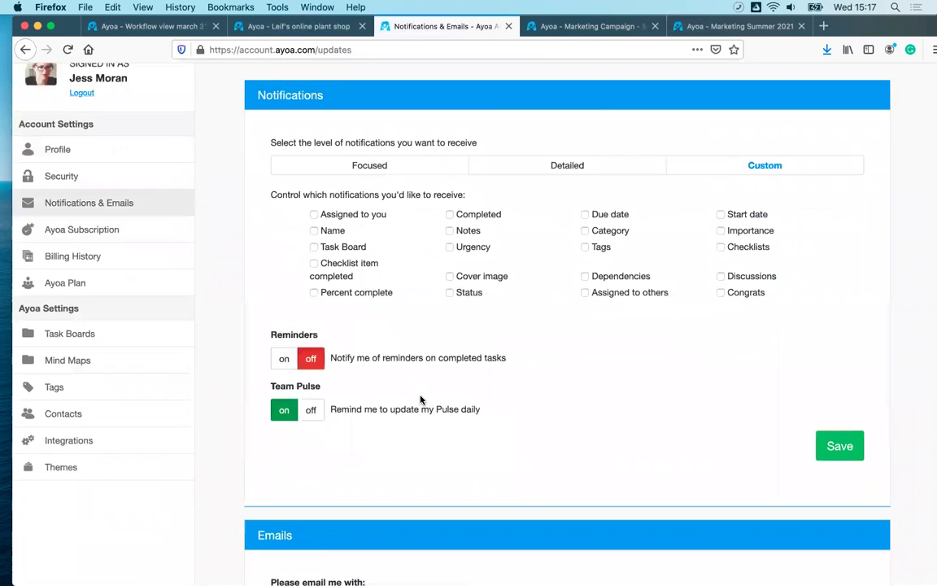
scroll(396, 350, "down", 1)
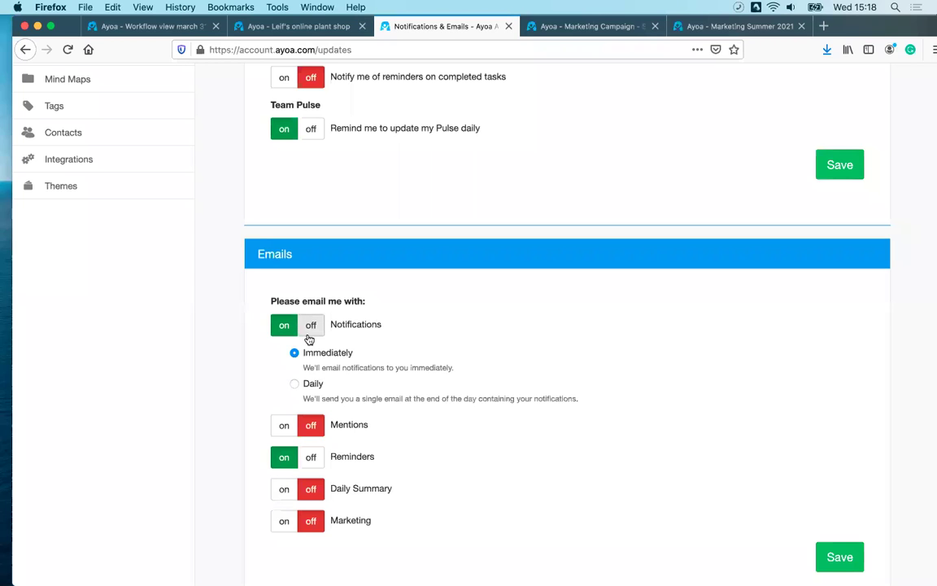
scroll(442, 366, "up", 5)
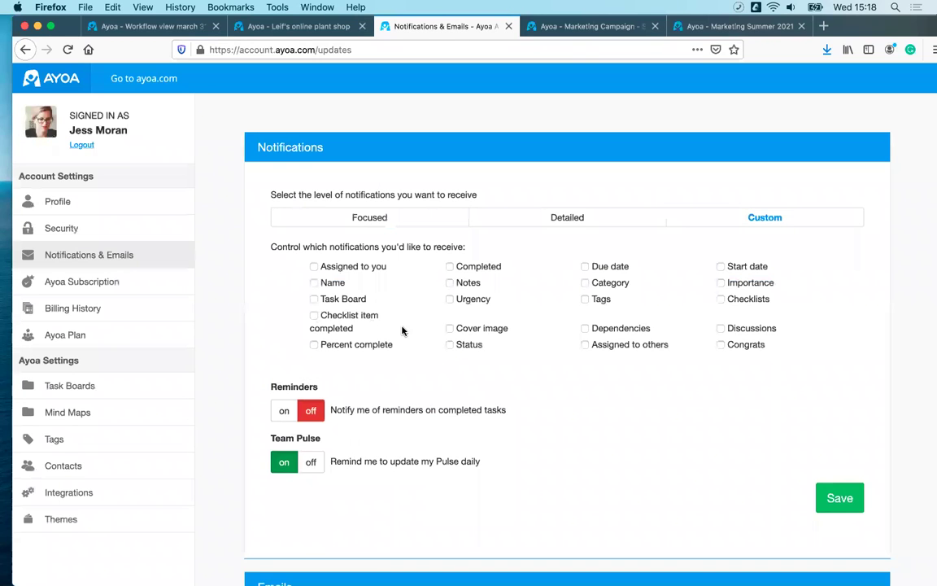
scroll(345, 448, "down", 4)
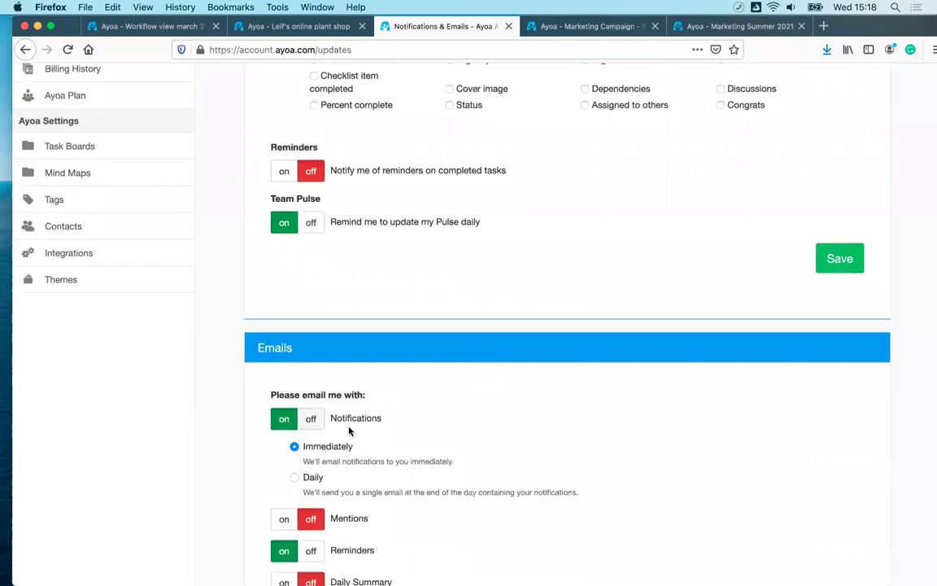
scroll(470, 469, "down", 2)
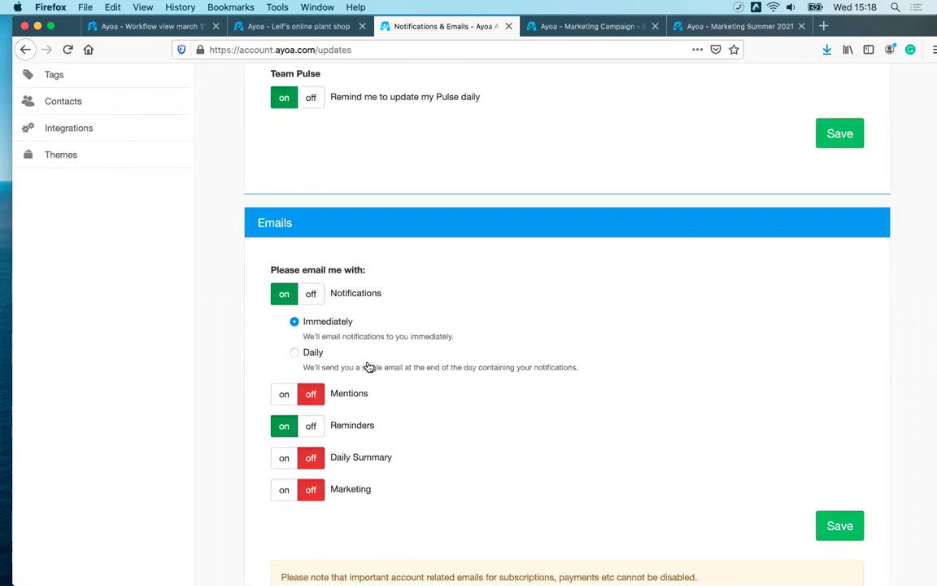
left_click(296, 354)
scroll(364, 395, "up", 1)
scroll(364, 395, "up", 10)
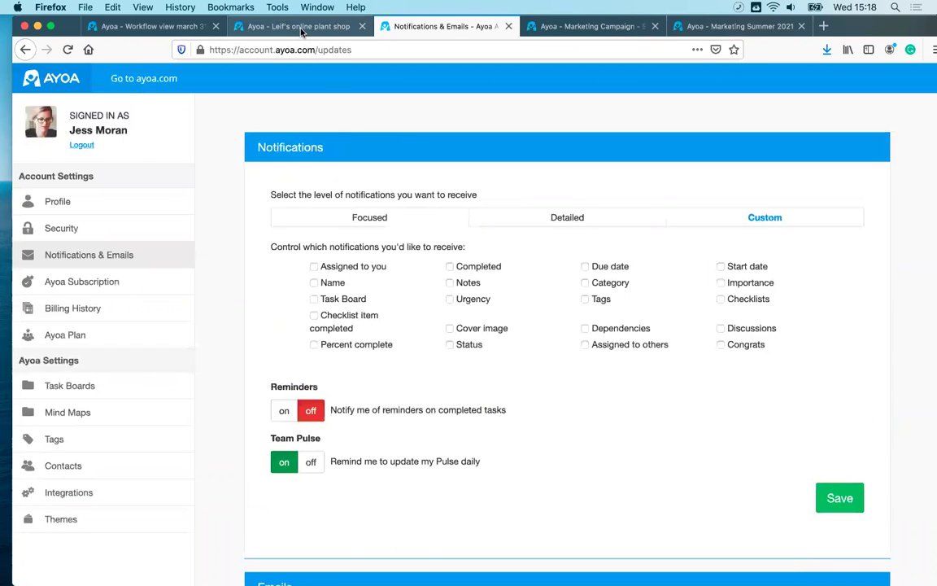
left_click(509, 27)
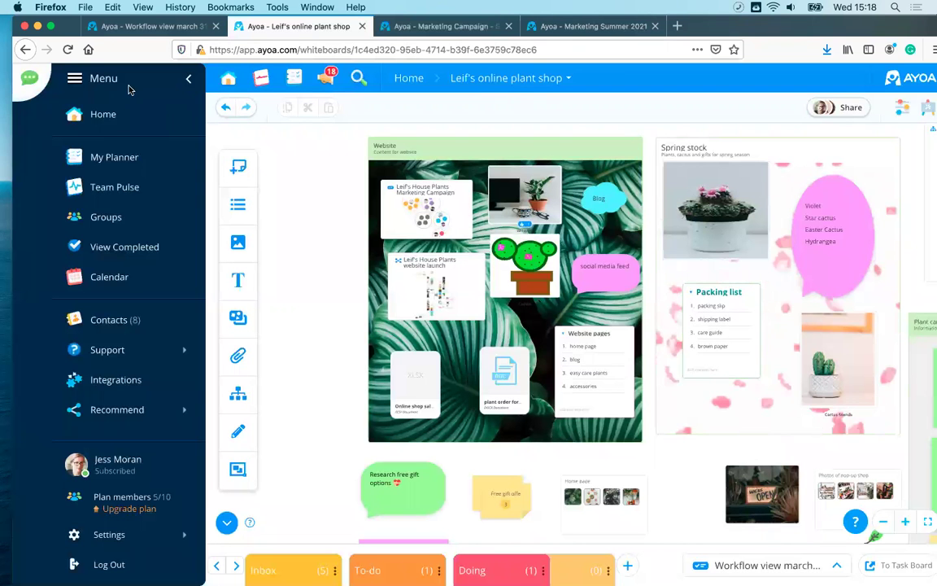
- Show the Account Settings entry within the Settings options again, and collapse the main menu
left_click(79, 86)
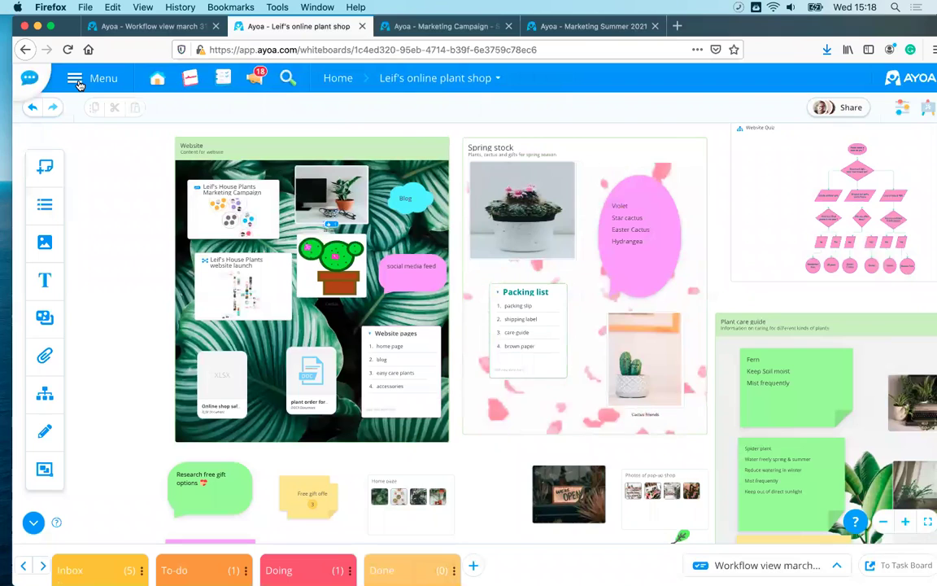
left_click(79, 86)
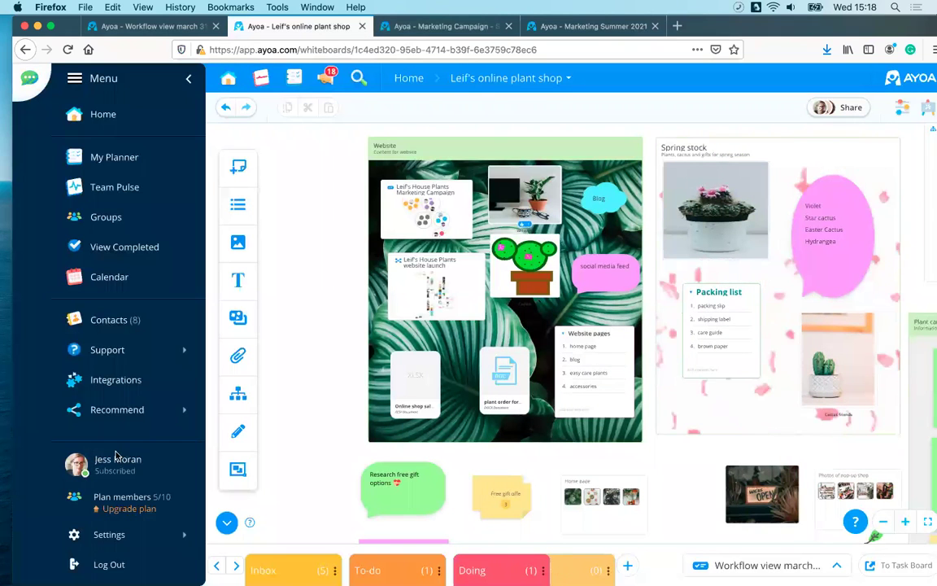
left_click(159, 540)
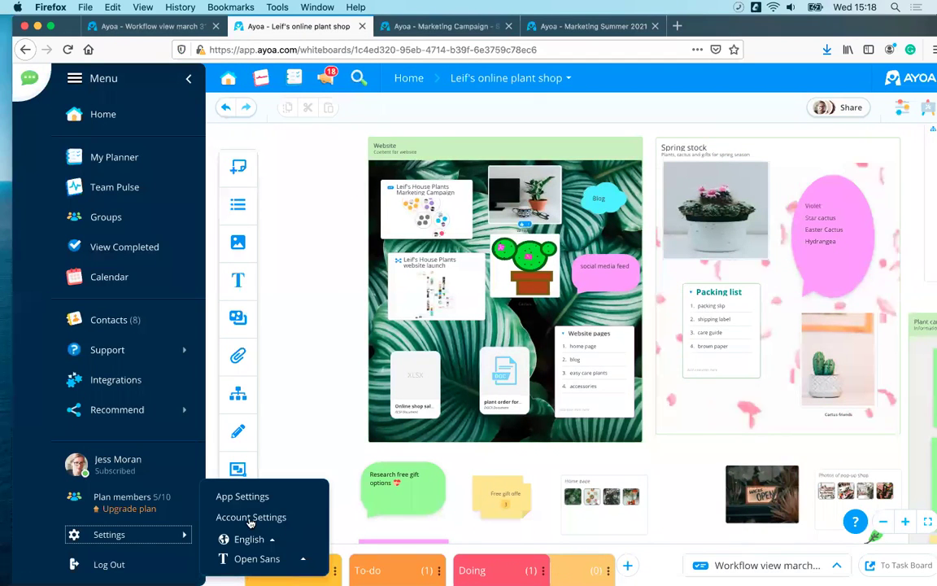
left_click(189, 79)
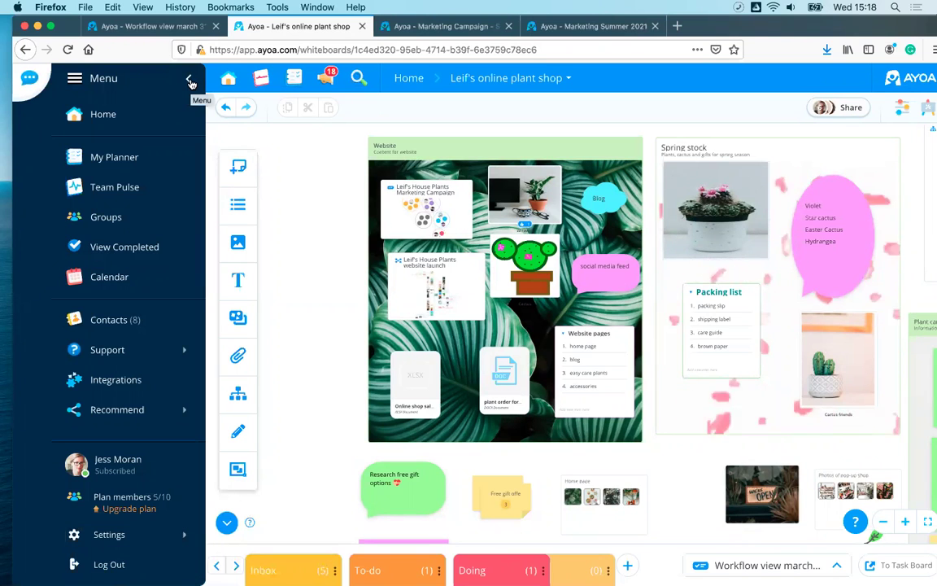
left_click(189, 79)
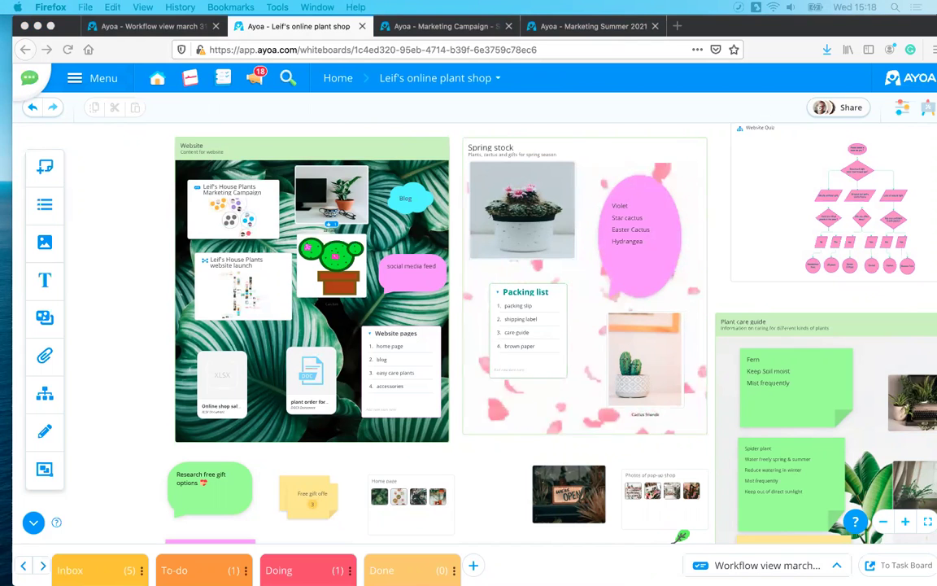
- Leave the plant shop whiteboard and the Workflow view march 31st board by returning each to the Home page
left_click(337, 78)
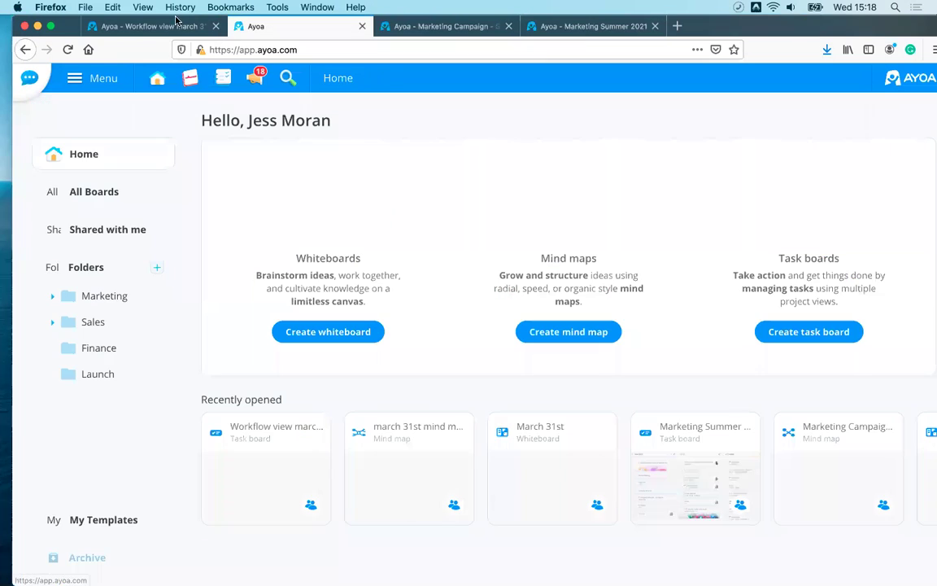
left_click(176, 22)
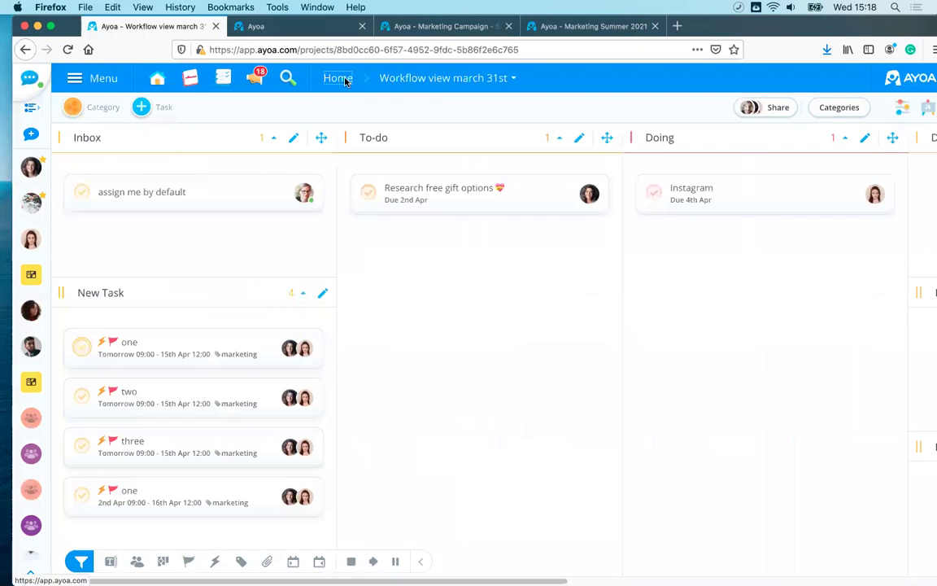
left_click(338, 78)
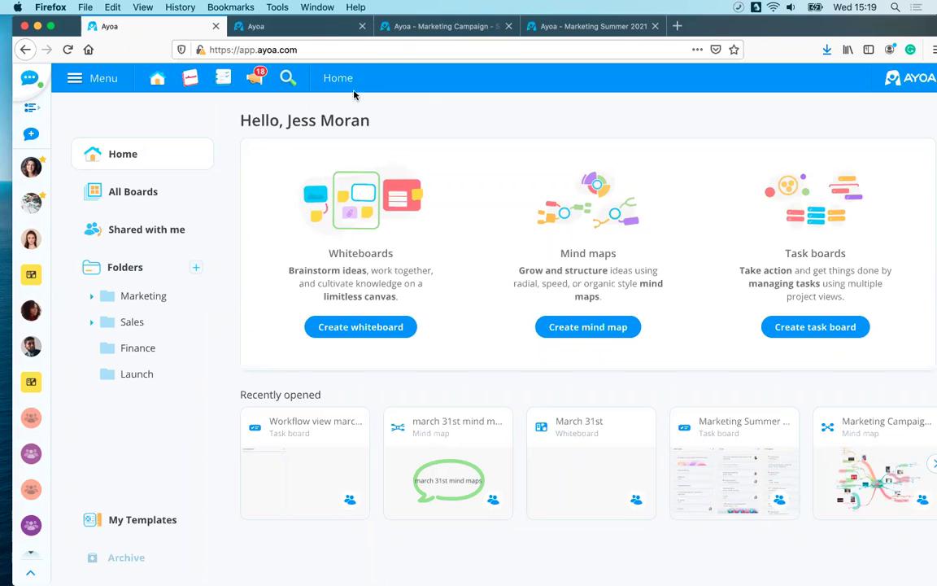
- From the Marketing Campaign - Summer mind map, search the boards for "supp" and open the Ayoa Support mind map
left_click(430, 28)
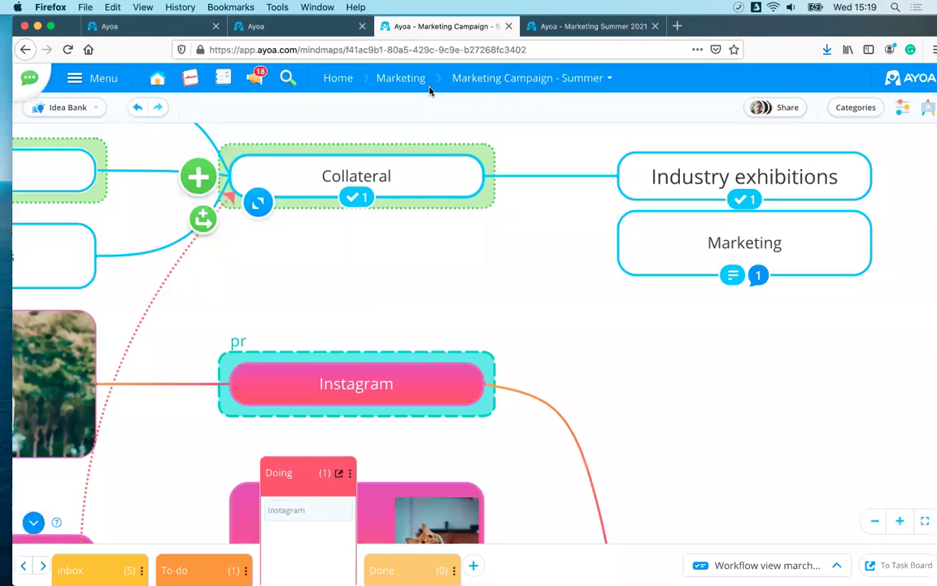
left_click(531, 78)
type("supp")
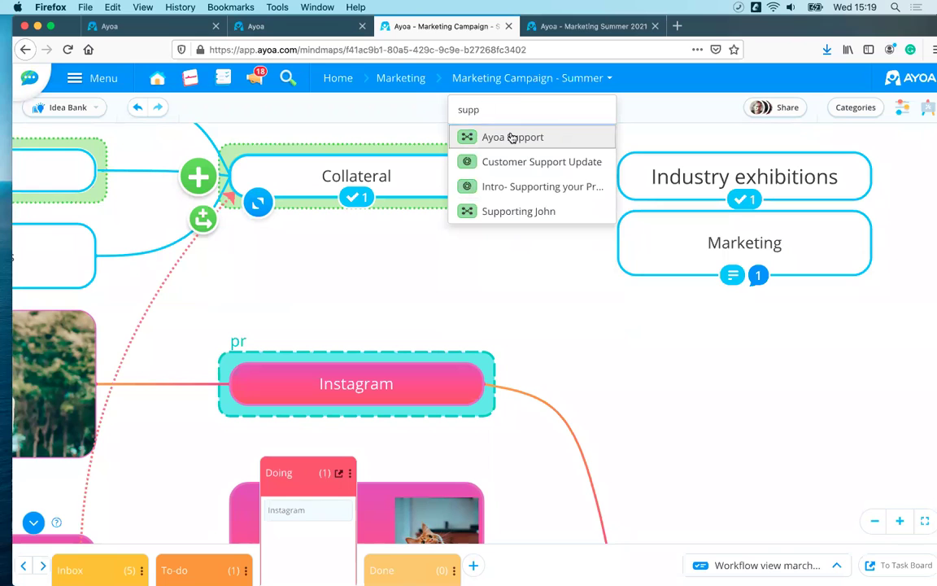
left_click(511, 136)
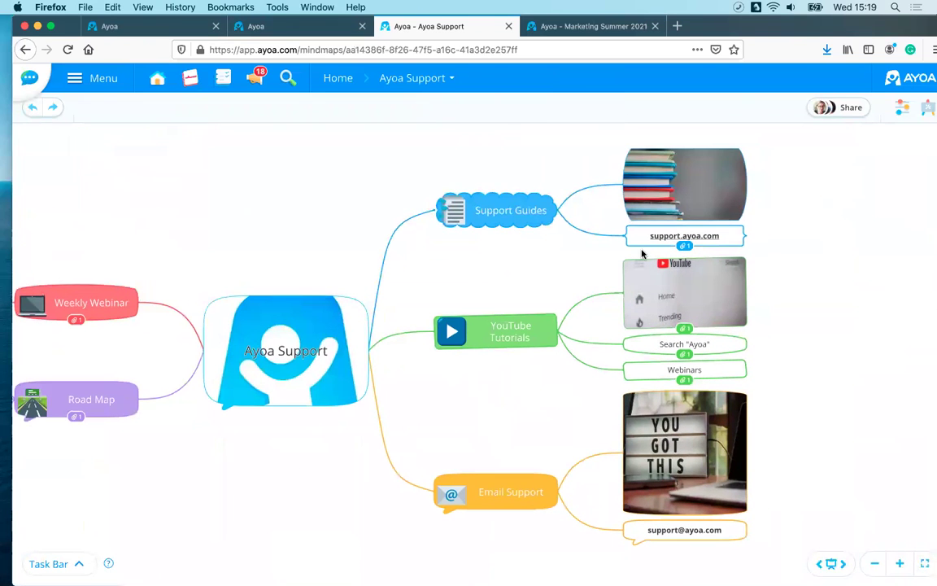
- Copy the address of the YouTube playlist link attached to the YouTube image branch, and close the branch details
left_click(684, 330)
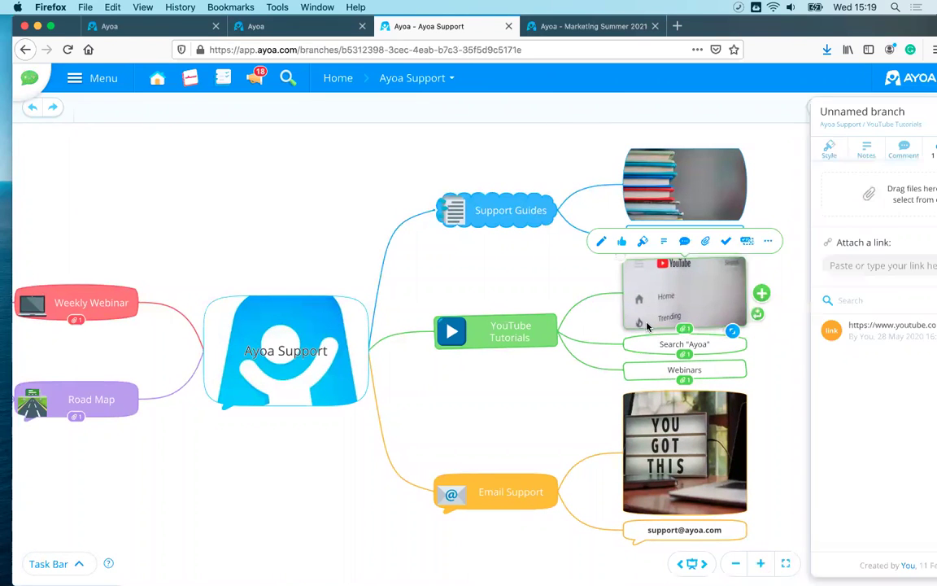
right_click(785, 327)
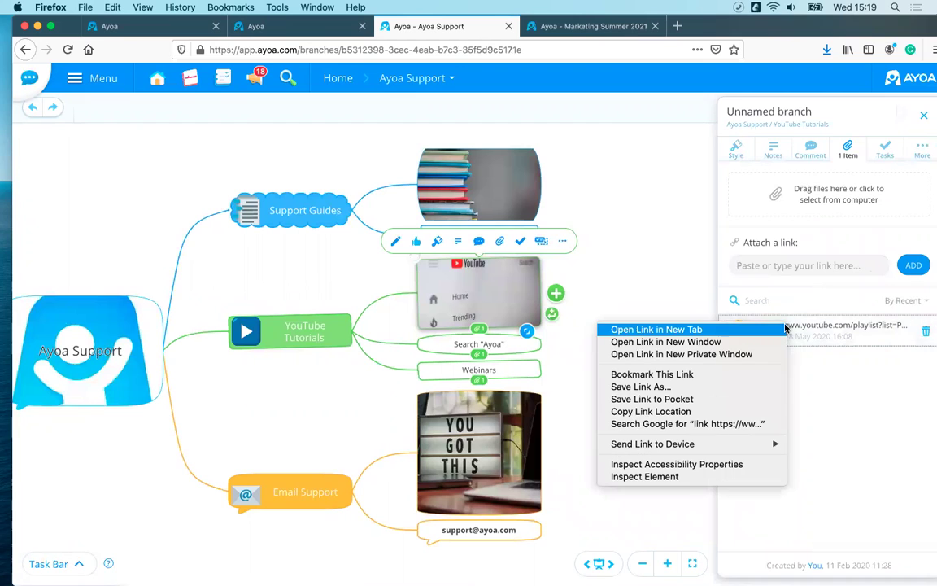
left_click(717, 411)
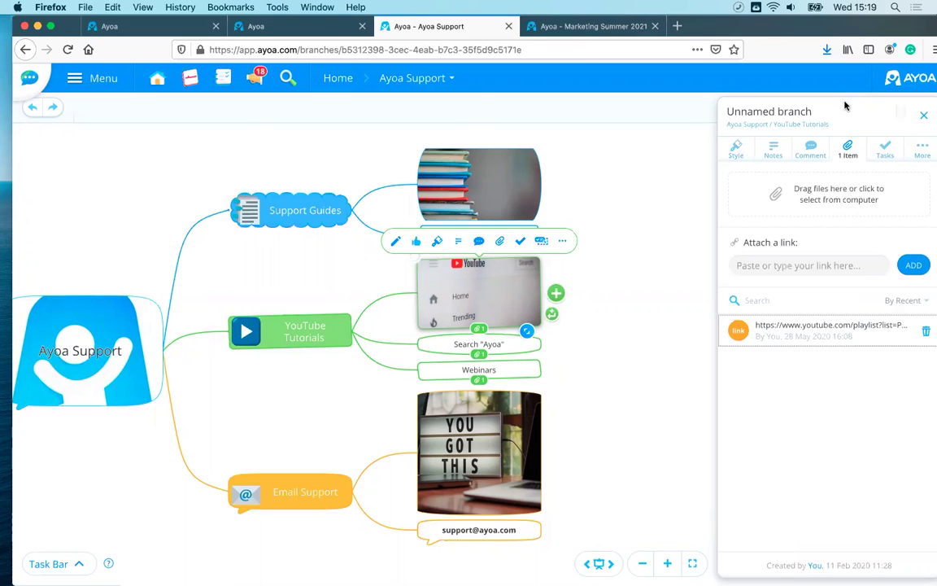
left_click(922, 116)
- Examine the Ayoa Support map's Weekly Webinar, Road Map, Support Guides, YouTube Tutorials and Email Support branches
left_click_drag(64, 217, 367, 234)
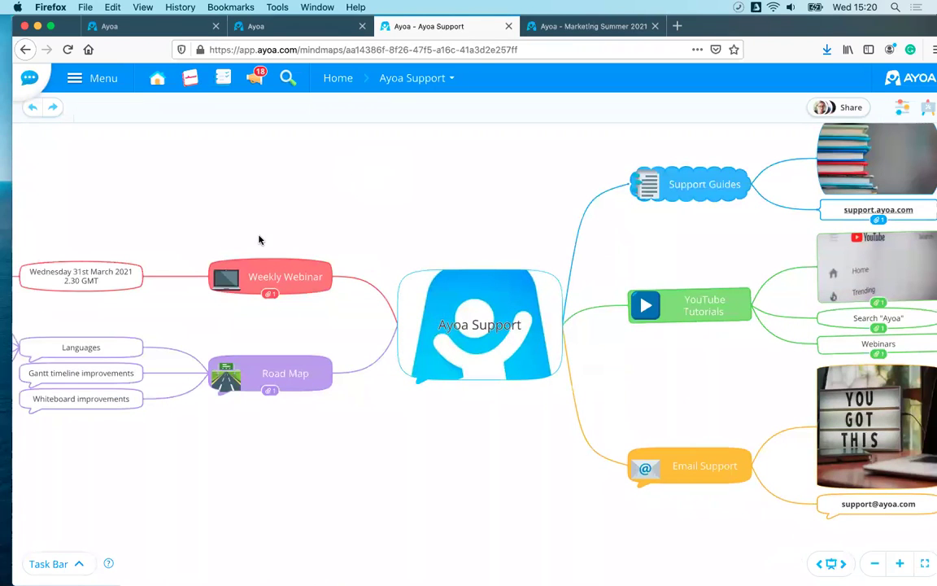
left_click(80, 275)
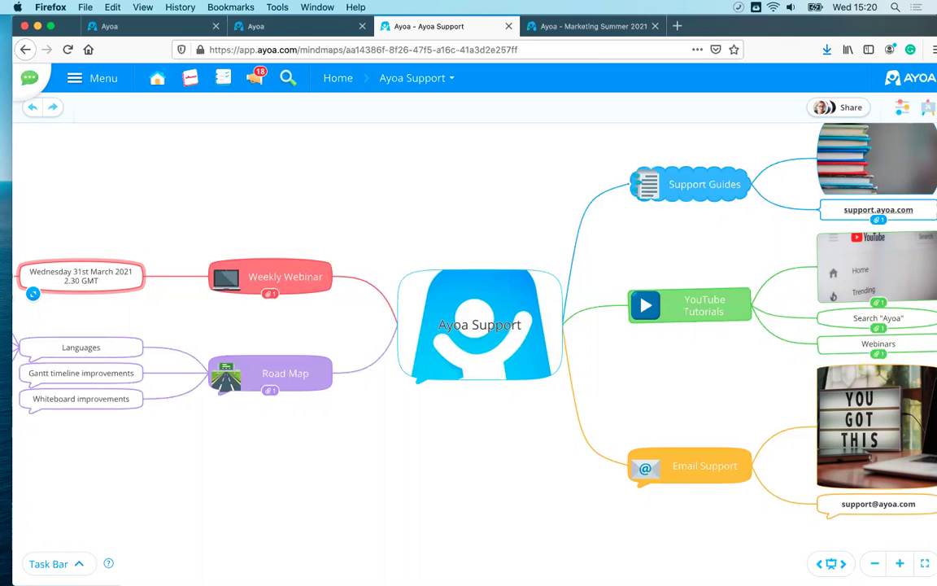
scroll(249, 225, "right", 5)
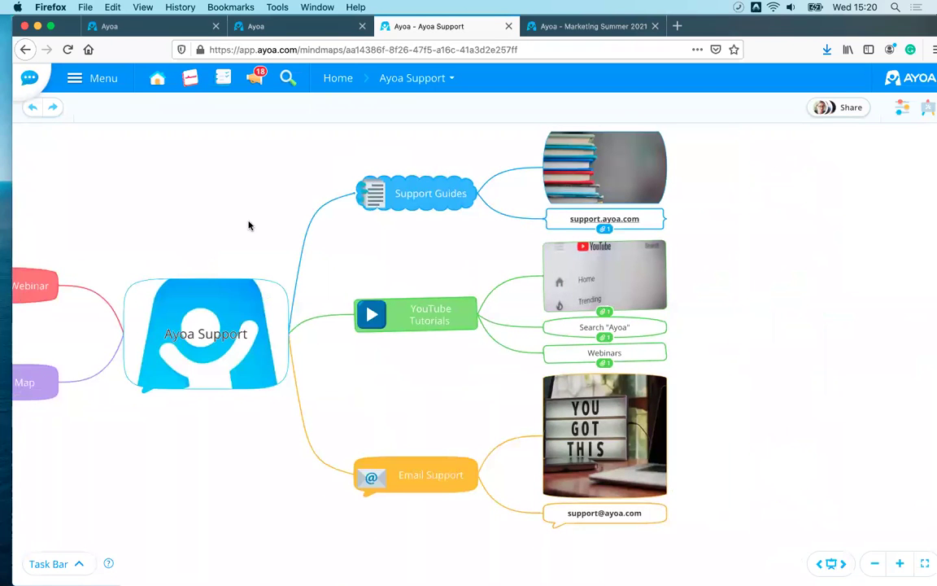
scroll(244, 216, "up", 5)
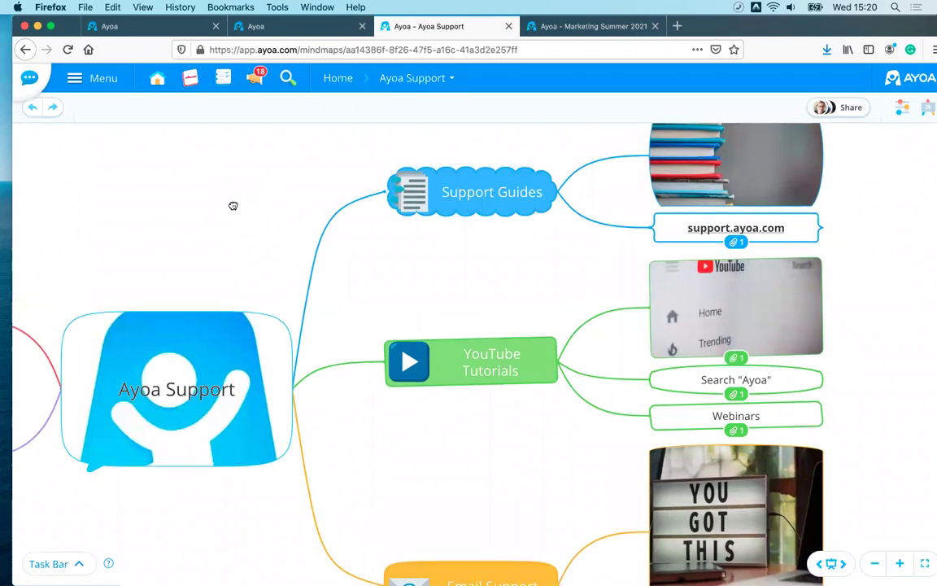
scroll(247, 205, "right", 2)
scroll(247, 205, "up", 1)
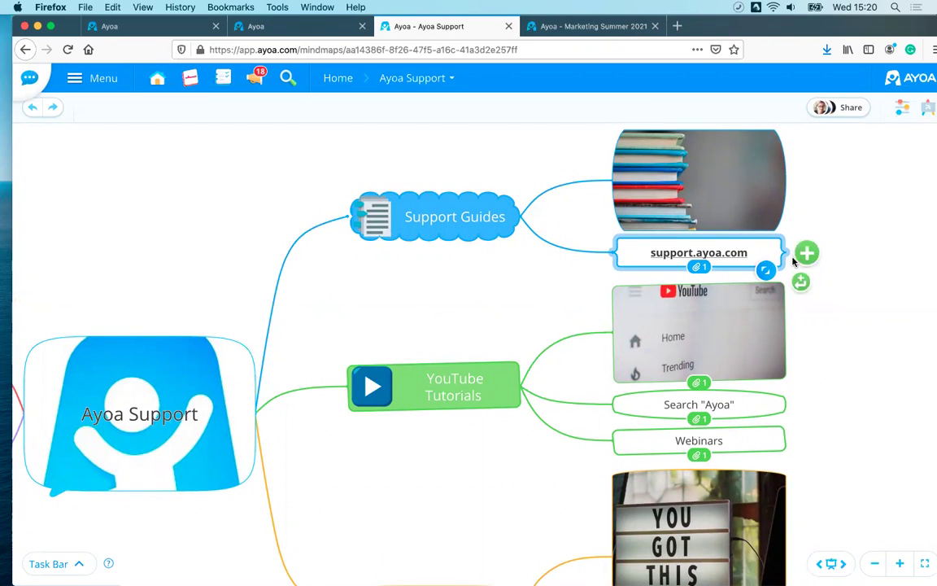
scroll(452, 403, "down", 3)
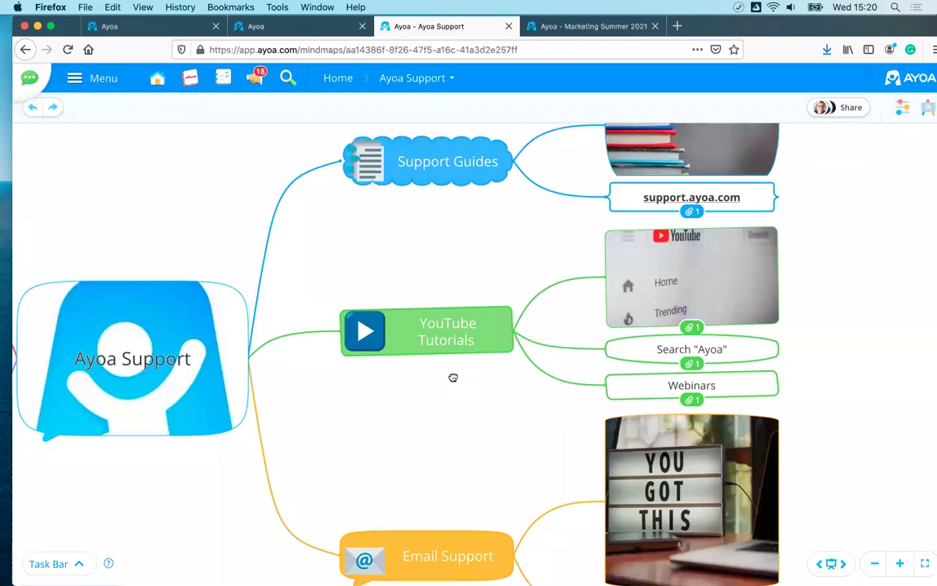
scroll(453, 377, "down", 2)
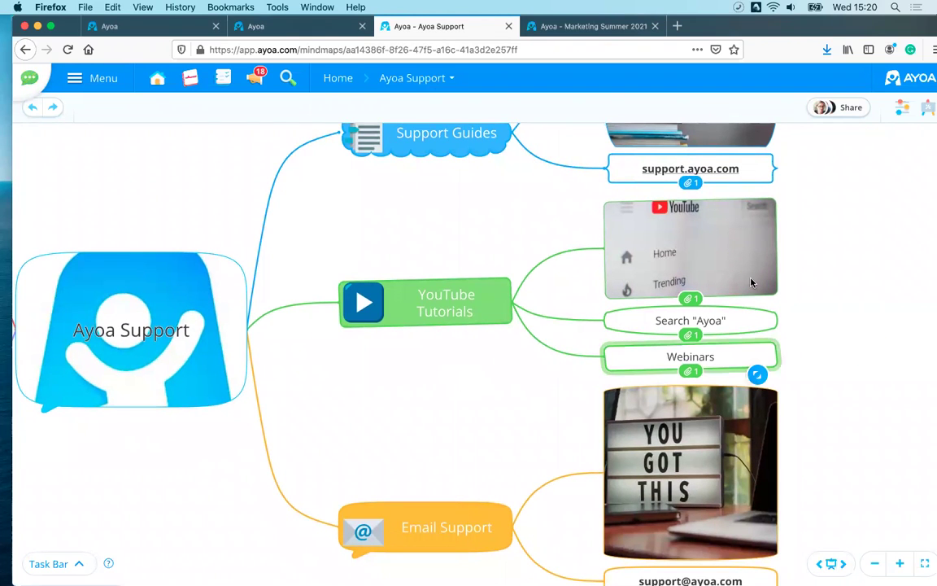
- Review the Search "Ayoa" and Webinars sub-branches of YouTube Tutorials and the contact address under Email Support
scroll(799, 317, "up", 3)
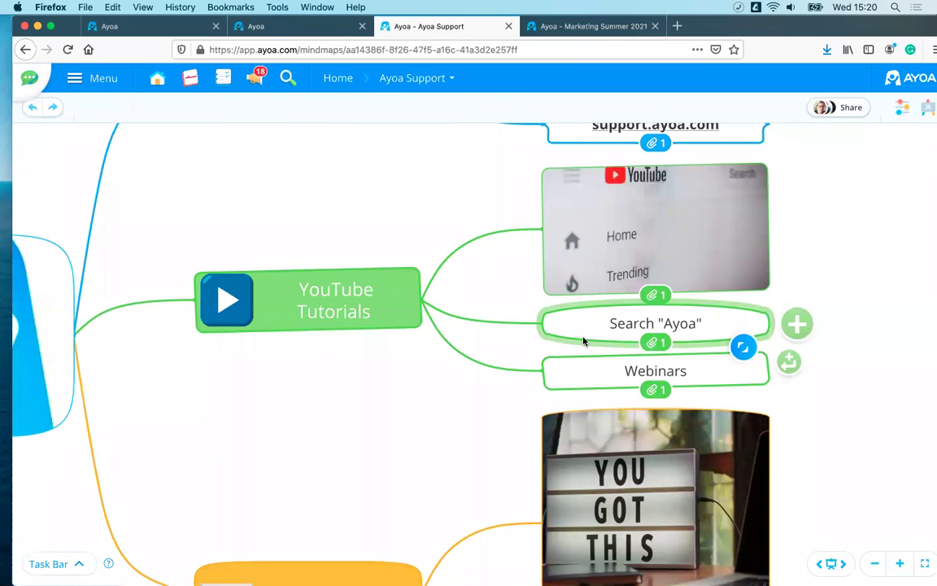
scroll(582, 341, "down", 2)
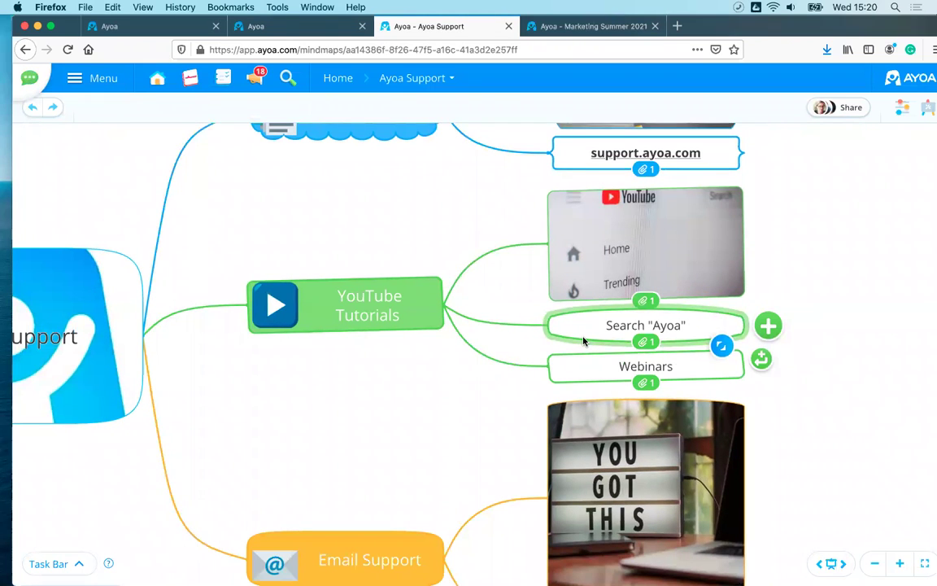
scroll(583, 341, "down", 2)
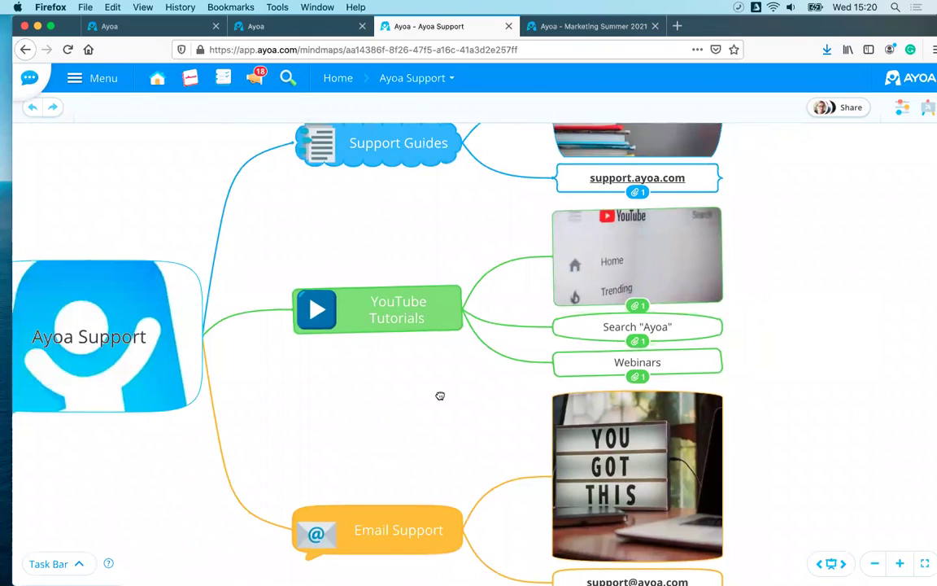
scroll(437, 297, "down", 3)
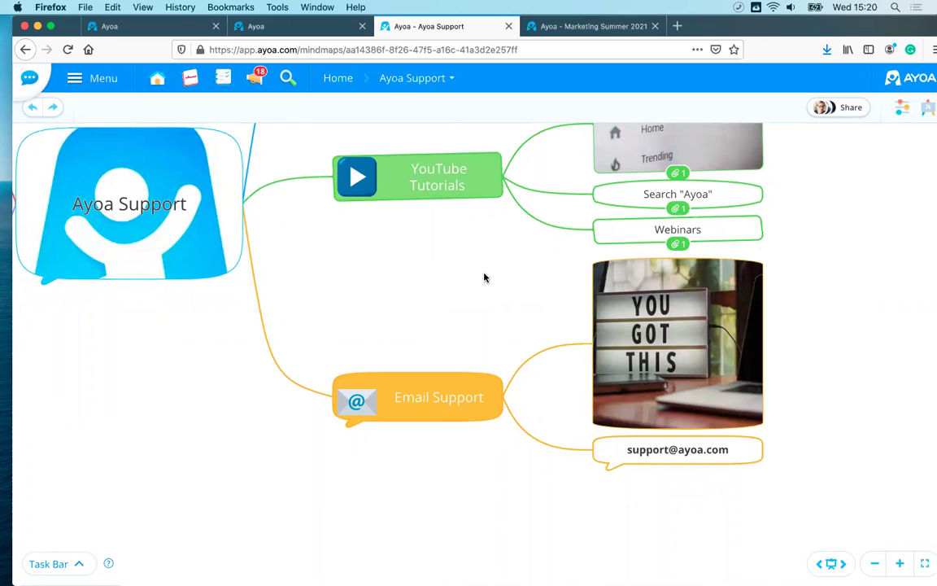
scroll(537, 280, "up", 1)
left_click_drag(570, 258, 468, 290)
scroll(474, 290, "down", 2)
scroll(498, 363, "down", 3)
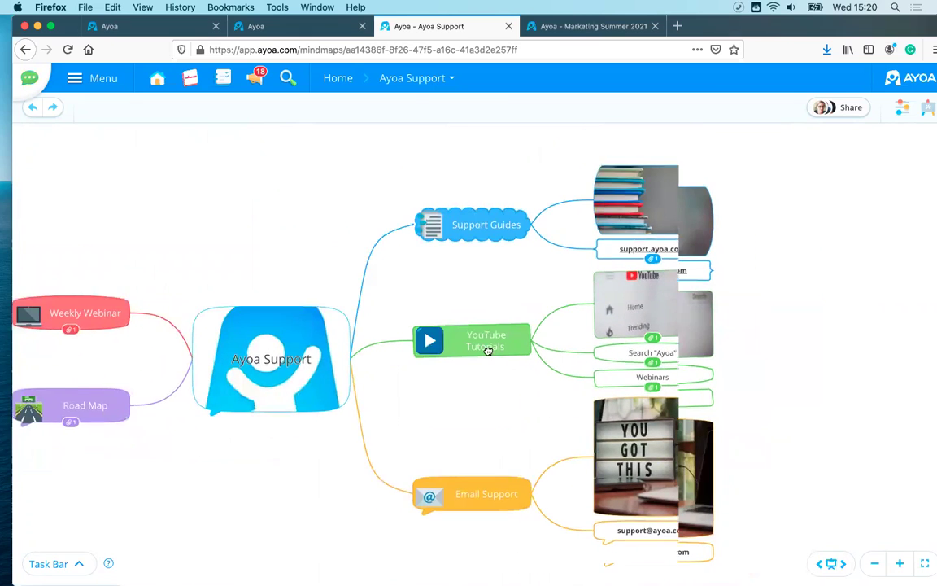
scroll(490, 359, "up", 1)
scroll(490, 359, "down", 1)
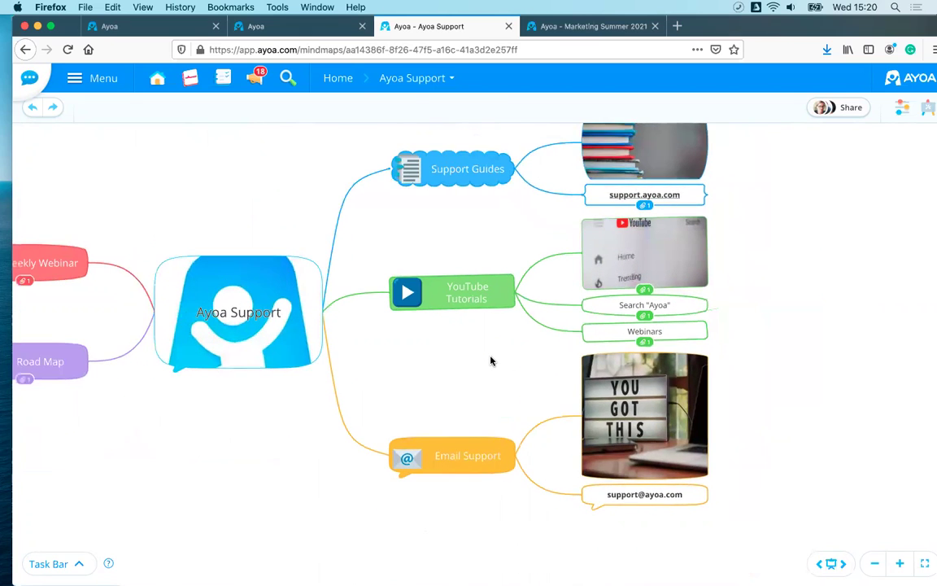